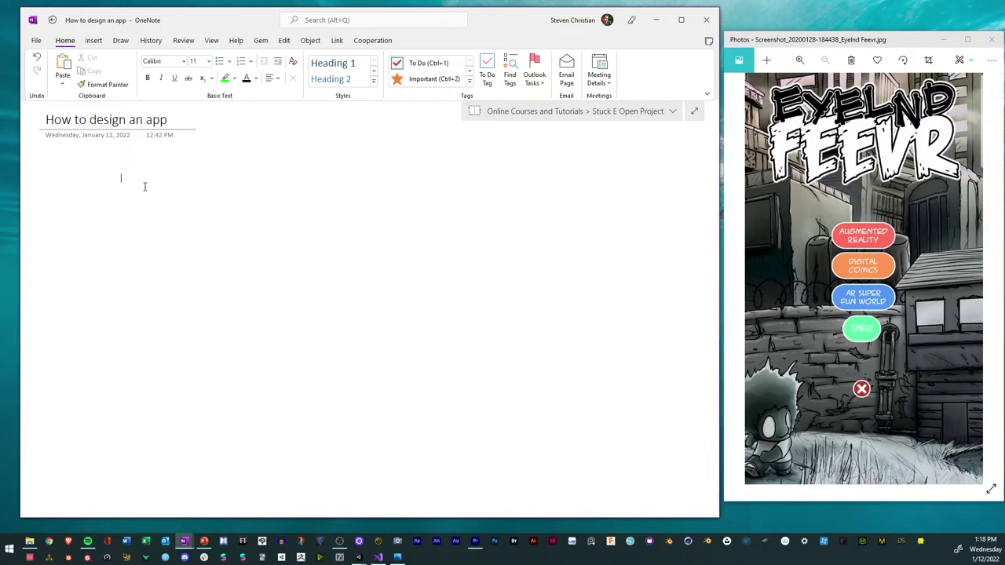
Start a list on the blank page with the lines Main screen, AR and Digital comics
type("Main screen")
key("Return")
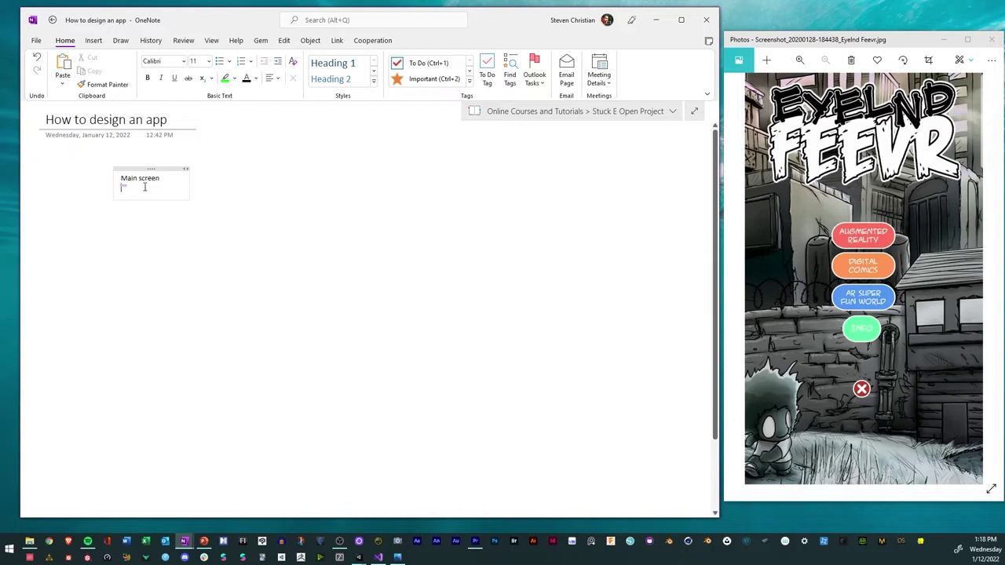
type("AR")
key("Return")
type("Digital comics")
key("Return")
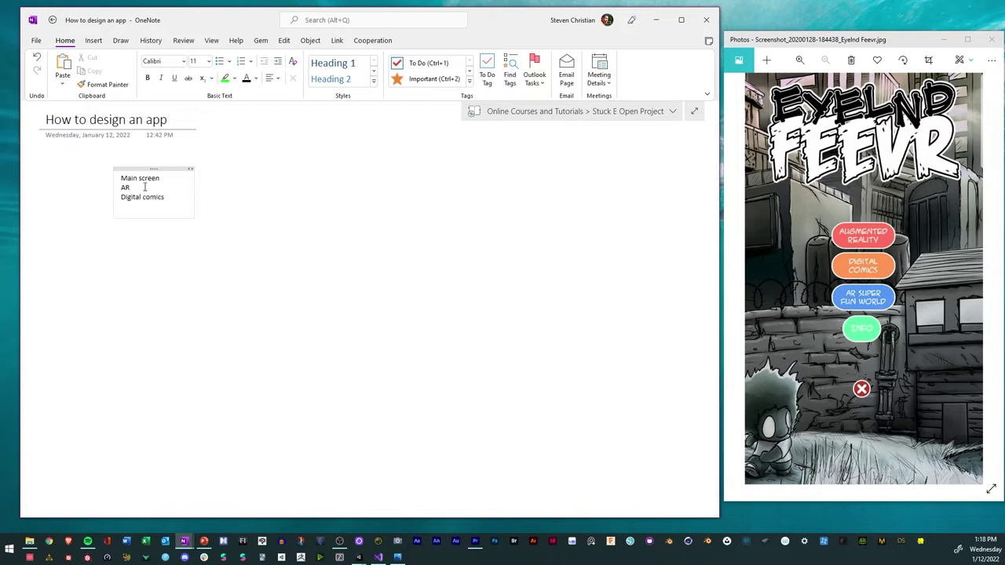
Continue the list below Digital comics with About, How to, Logo, Background and Buttons, each on its own line
type("About")
key("Return")
type("How to")
key("Return")
type("Logo")
key("Return")
type("Background")
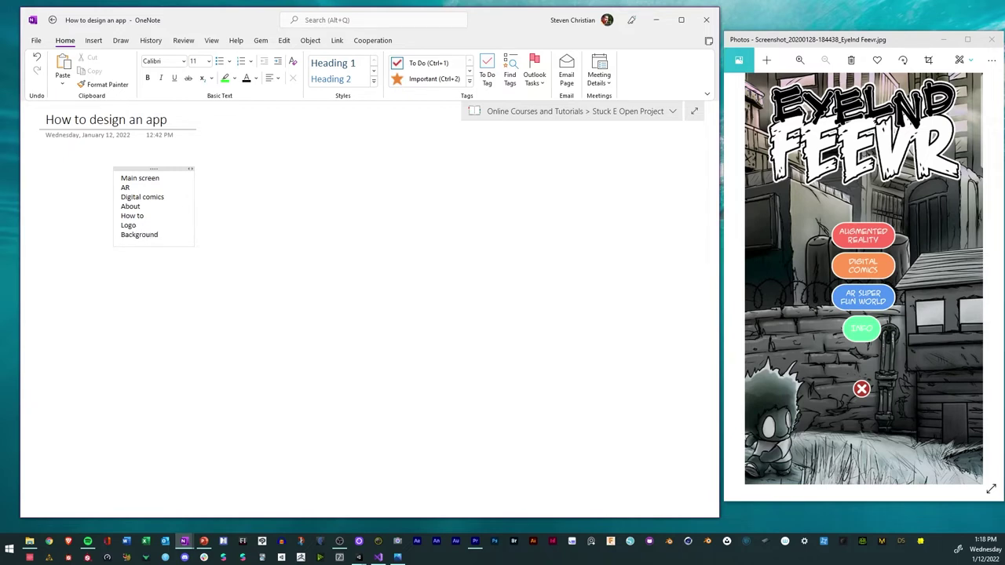
key("Return")
type("Buttons")
Move the list closer to the page's left margin and add the line "Elements:" above it in the Heading 2 style
left_click_drag(162, 169, 116, 186)
left_click(85, 187)
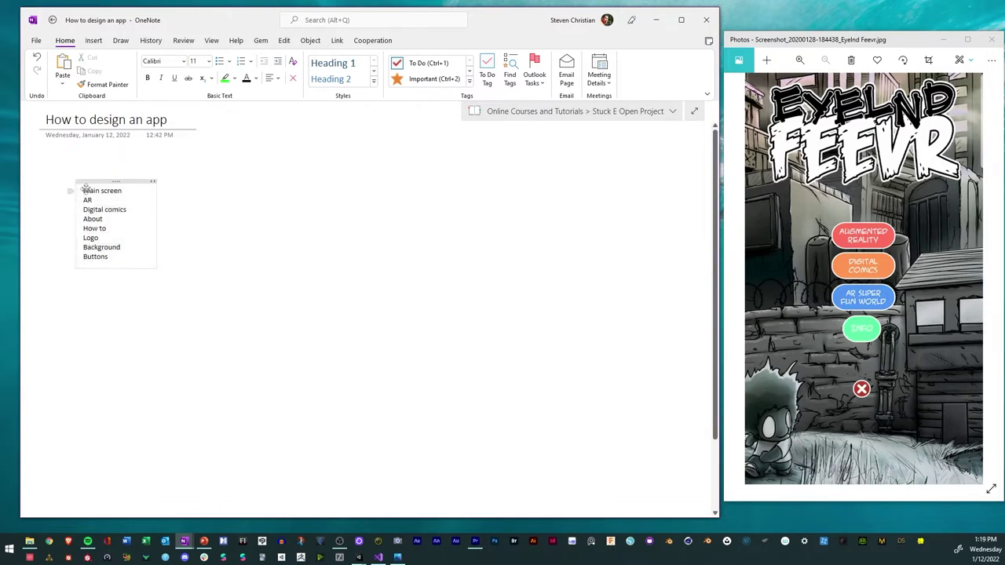
key("Return")
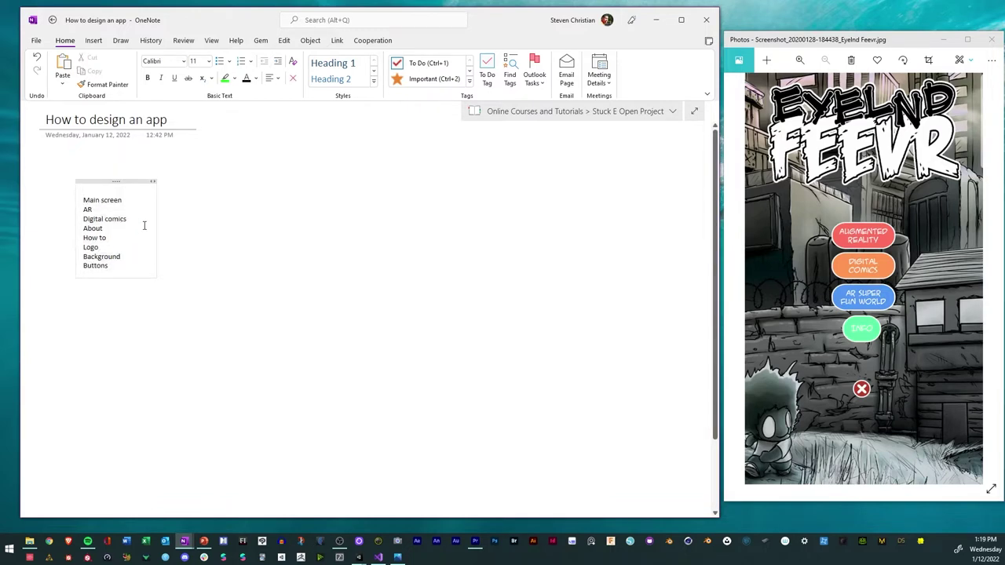
type("Elements:")
left_click(331, 80)
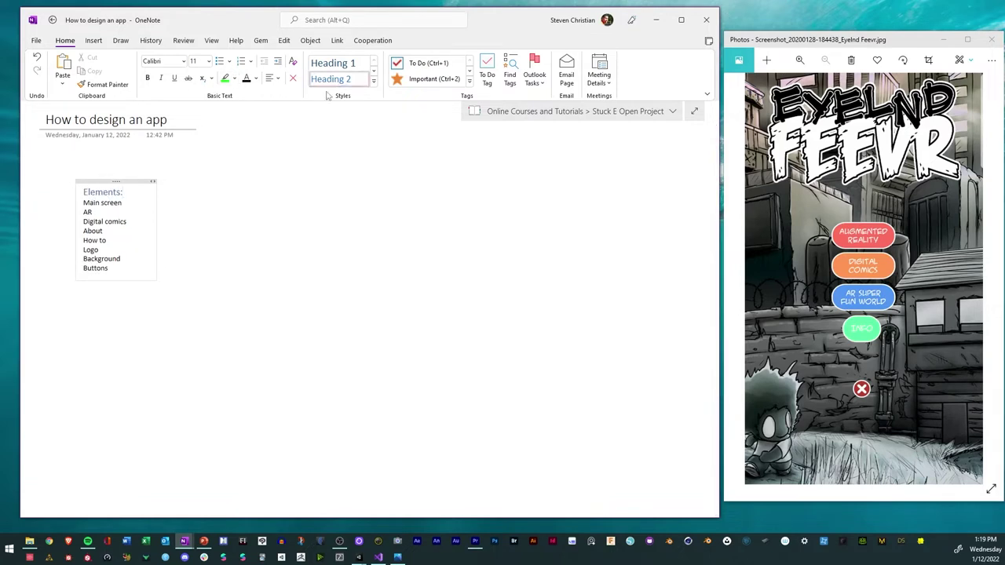
Start a new note beside the Elements list titled "Features" in the Heading 2 style
left_click(212, 192)
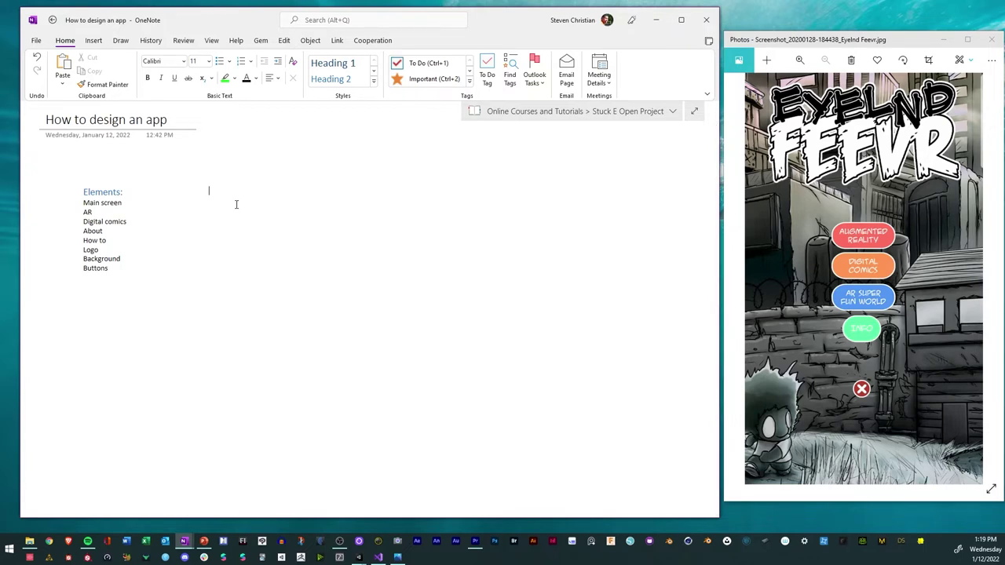
type("Features")
left_click(342, 79)
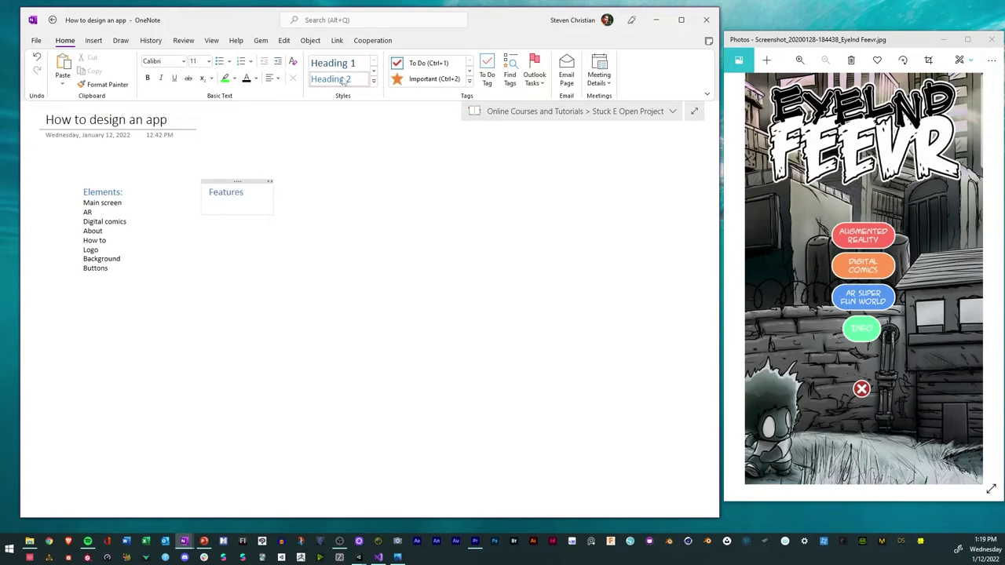
Add the line "Mains Screen" under the Features heading, with "Main Menu" indented one level beneath it
key("Return")
type("Mains Screen")
key("Return")
key("Tab")
type("Main Menu")
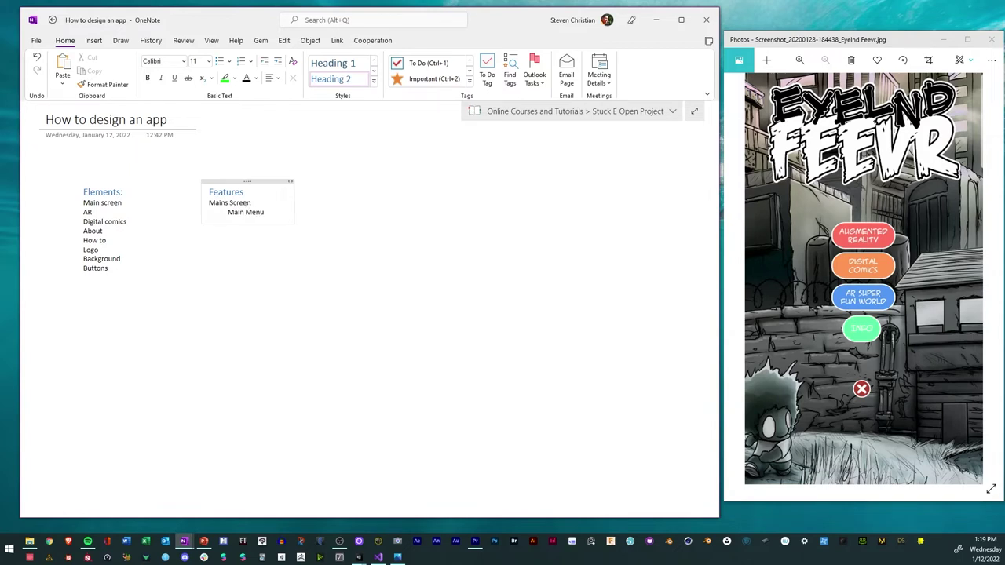
Add AR Scene, About Scene and How To Scene below Main Menu at the same indent level
key("Return")
type("AR Scene")
key("Return")
type("About Scene")
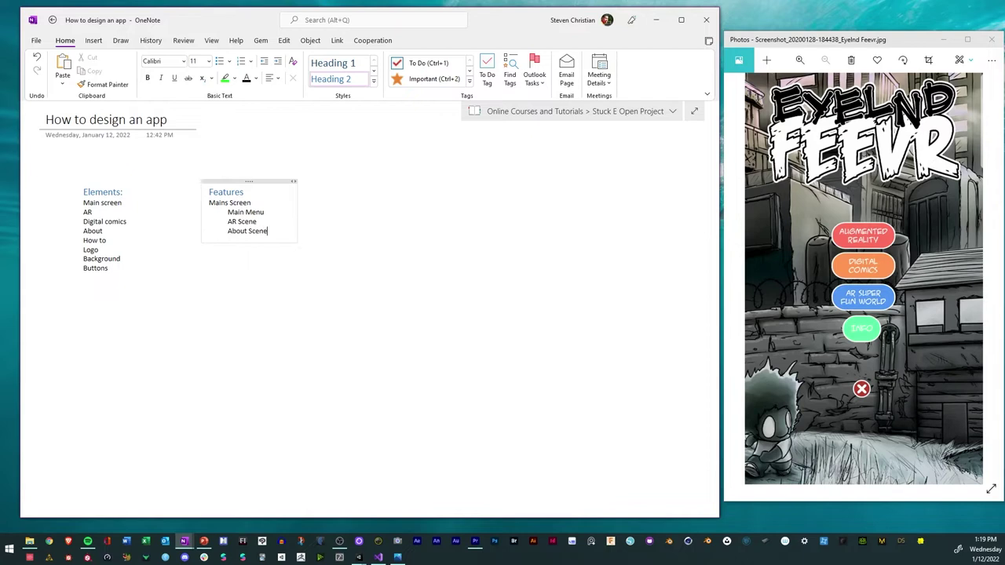
key("Return")
type("How SceneTo")
left_click(272, 240)
key("Return")
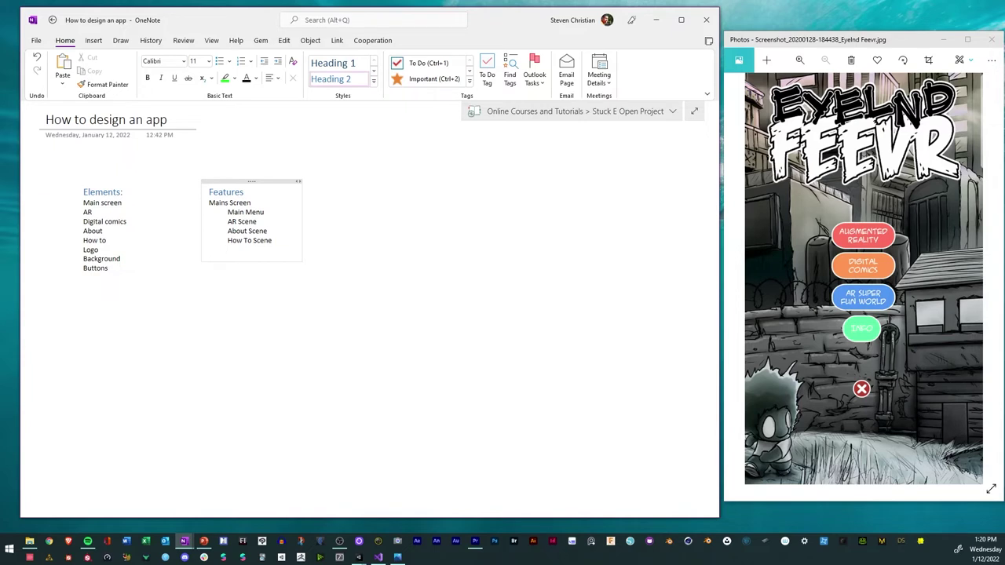
Add a top-level "Hyperlinks" line after How To Scene, with "Digital comics" indented beneath it
key("shift+Tab")
type("Hyuper")
key("BackSpace")
key("BackSpace")
key("BackSpace")
key("BackSpace")
type("perlionks")
key("Return")
key("Tab")
type("Digt")
type("italcoms")
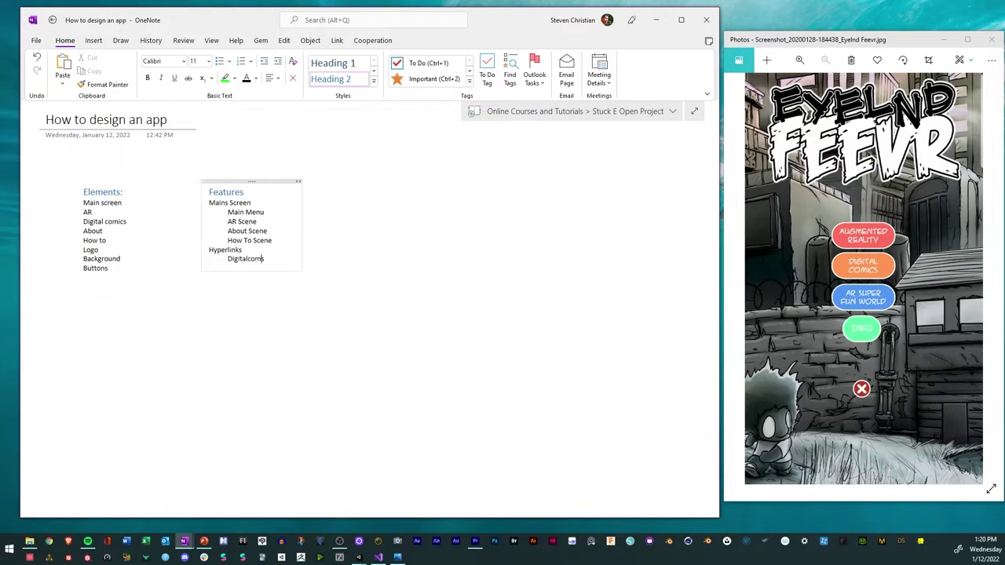
left_click(247, 259)
type("comics")
Add a top-level "Buttons" line after Digital comics, with Scenes, Hyperlinks and Close App indented beneath it
key("Return")
key("Return")
key("shift+Tab")
type("Buttons")
key("Return")
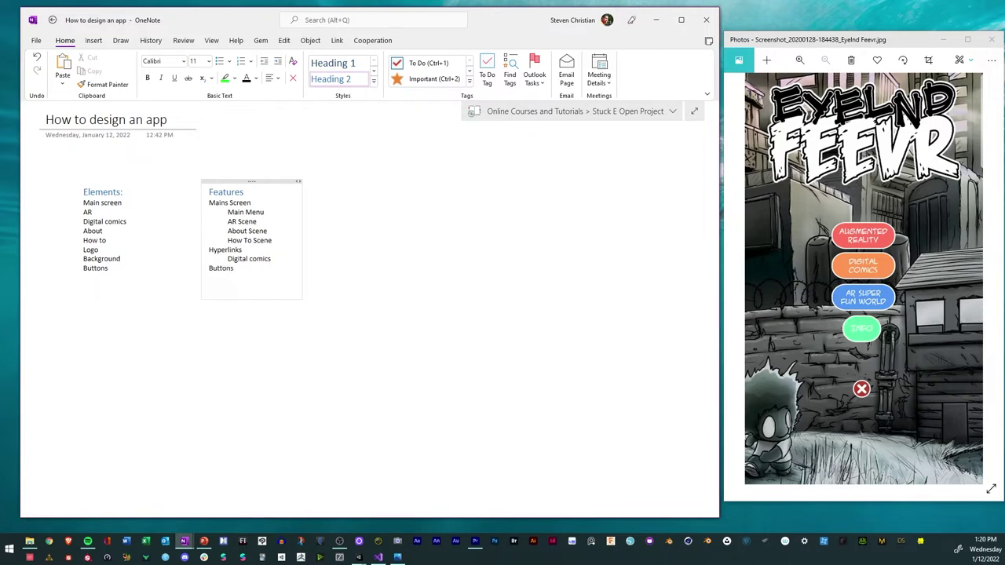
type("Scenes")
key("Return")
type("Hyperlinks")
key("Return")
type("Cl")
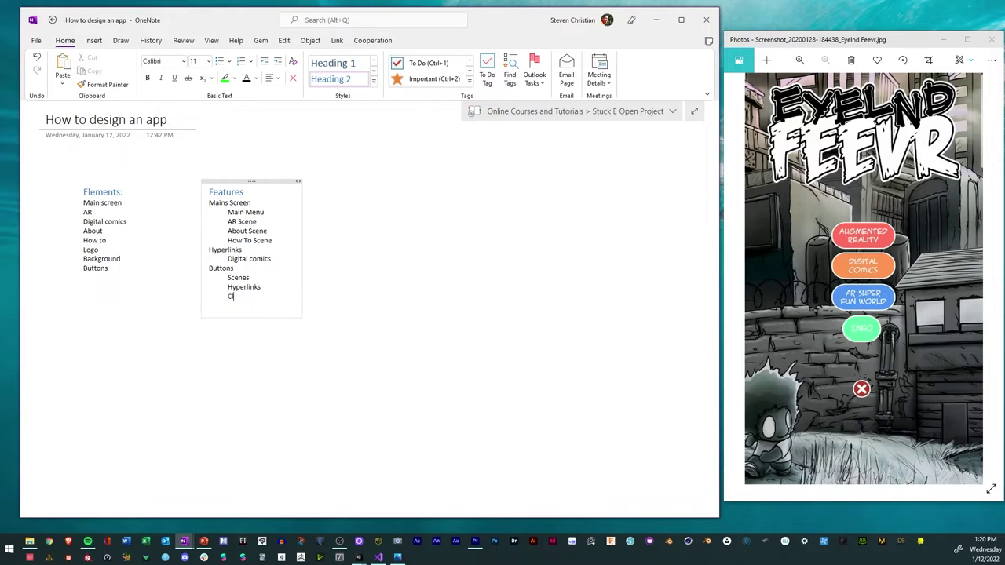
type("ose App")
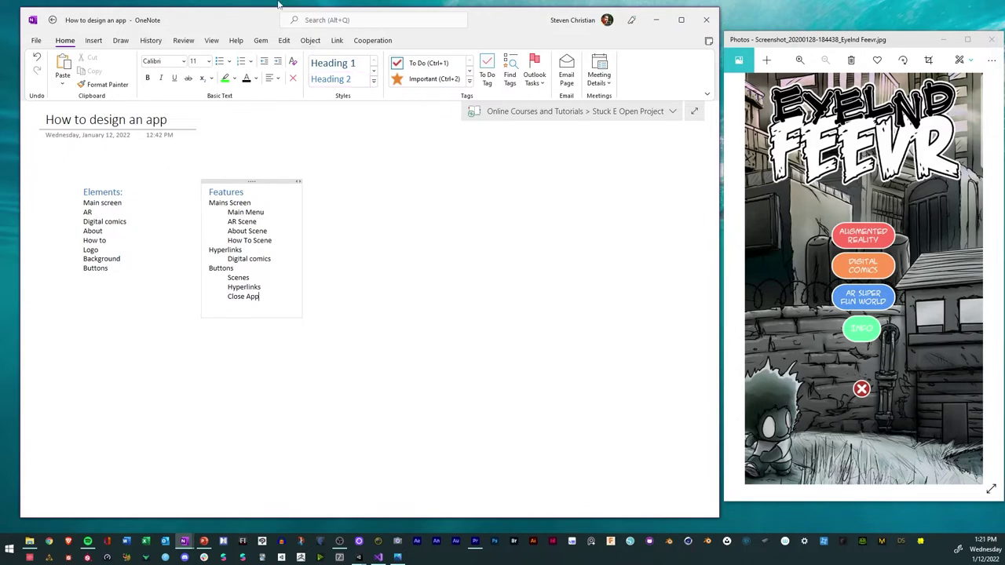
Insert Background, Logo and Buttons as sub-items indented beneath Main Menu in the Features list
left_click(275, 211)
key("Return")
key("Tab")
type("Backgrouns")
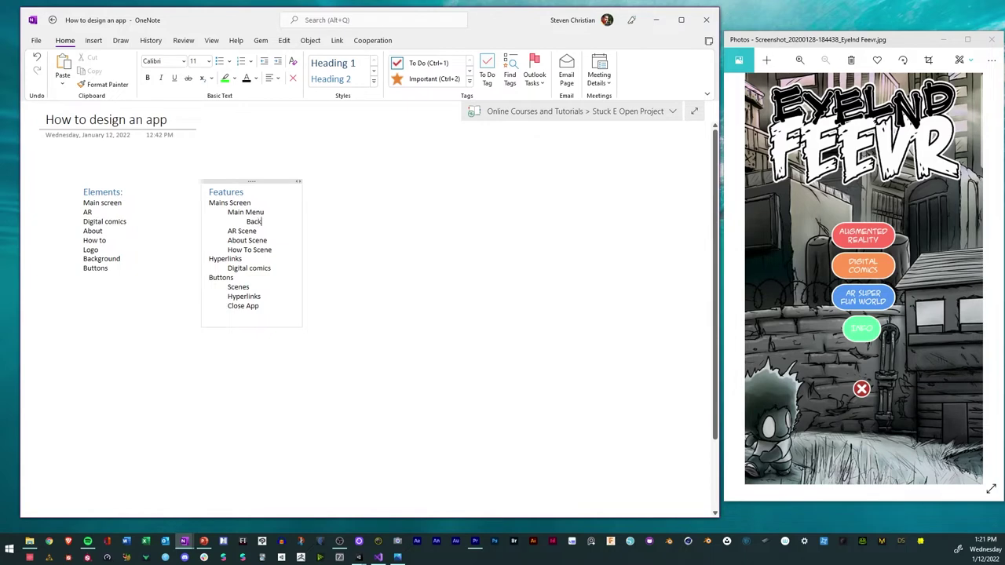
key("BackSpace")
type("d")
key("Return")
type("Logo")
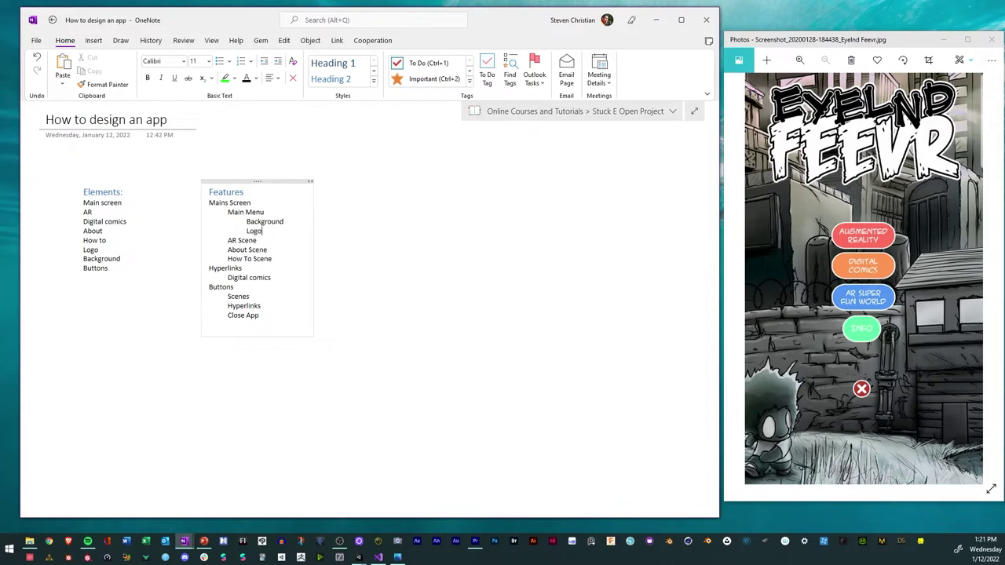
key("Return")
type("Buttons")
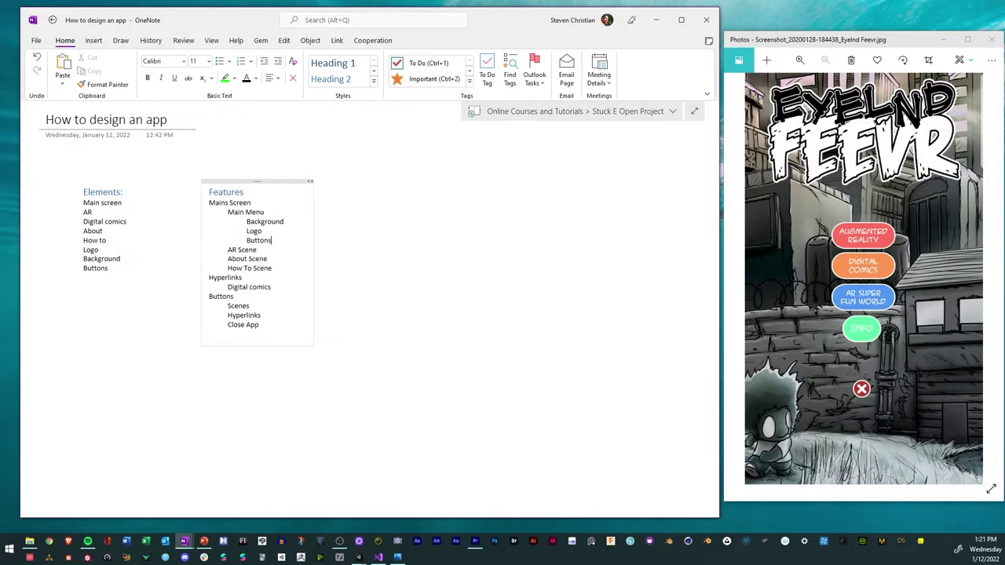
Insert Buttons and Background as sub-items beneath AR Scene in the Features list
left_click(267, 253)
key("Return")
type("Buttons")
key("Return")
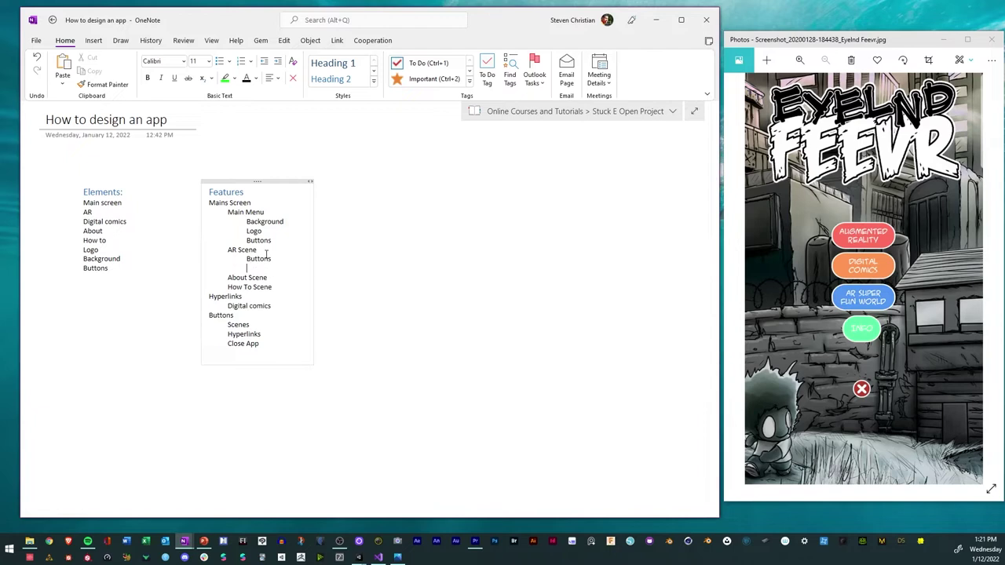
type("Backgrounsd")
Insert Text, Buttons and Background as separate sub-items beneath About Scene in the Features list
left_click(277, 278)
key("Return")
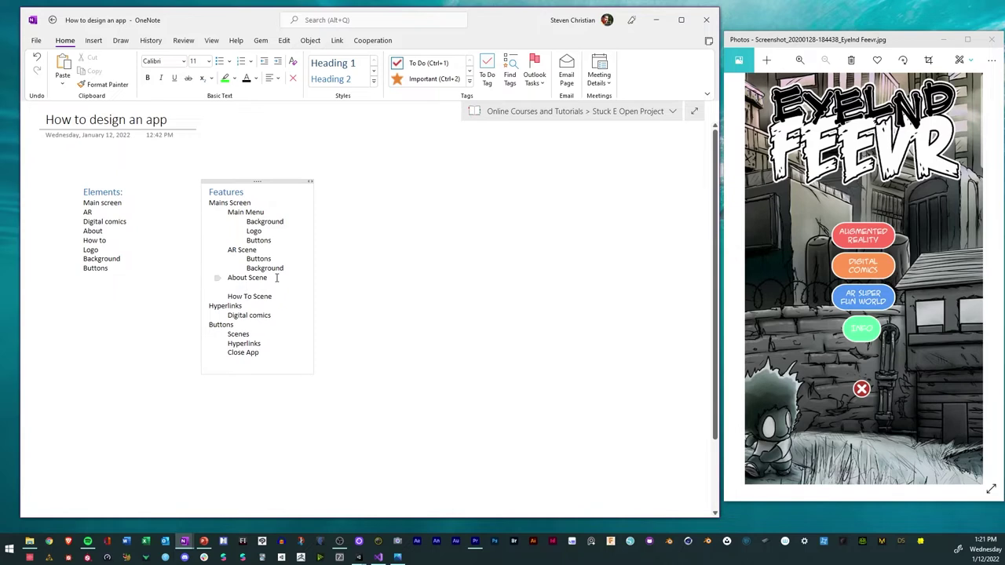
type("Te")
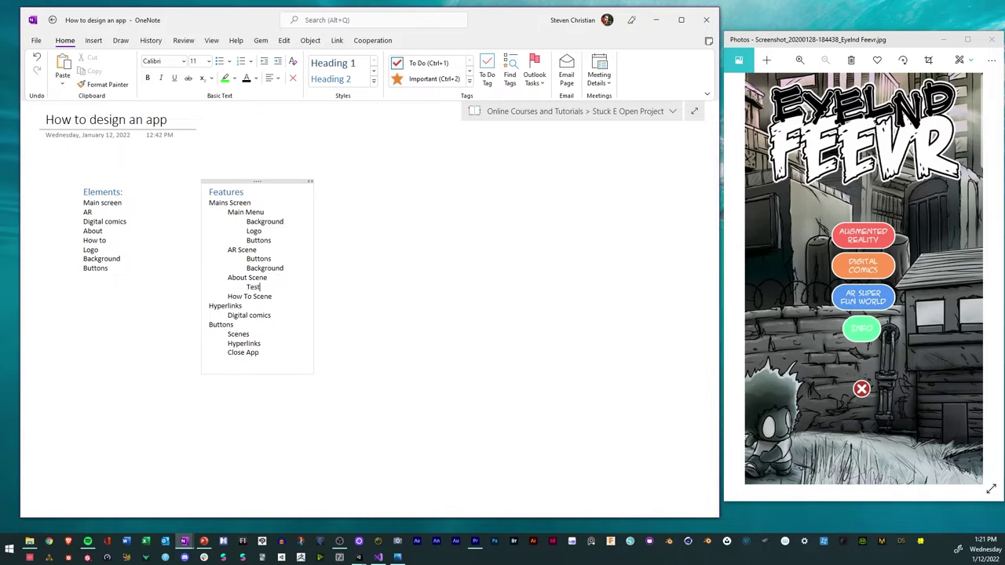
type("xt Buttons")
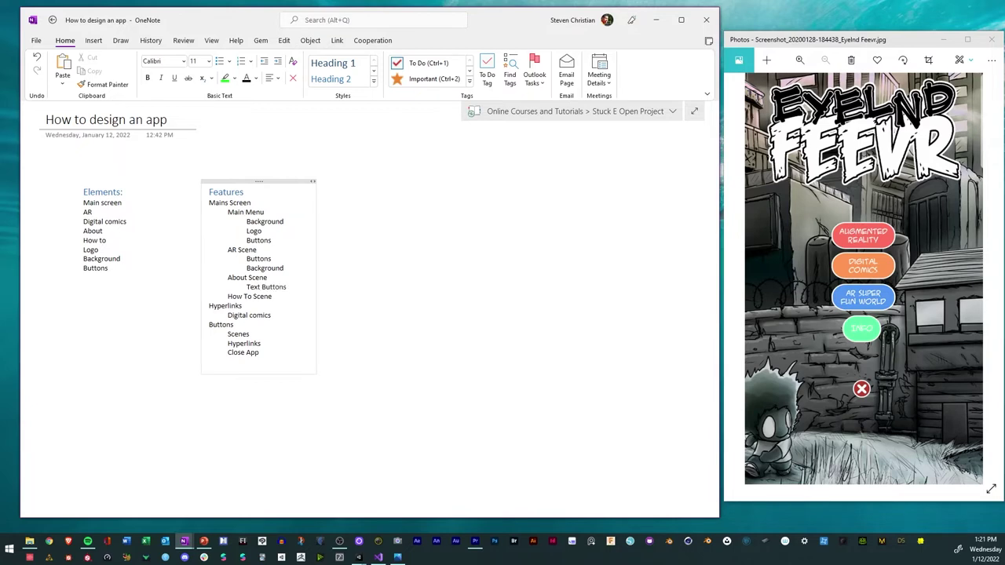
key("BackSpace")
key("BackSpace")
key("BackSpace")
key("BackSpace")
key("BackSpace")
key("Return")
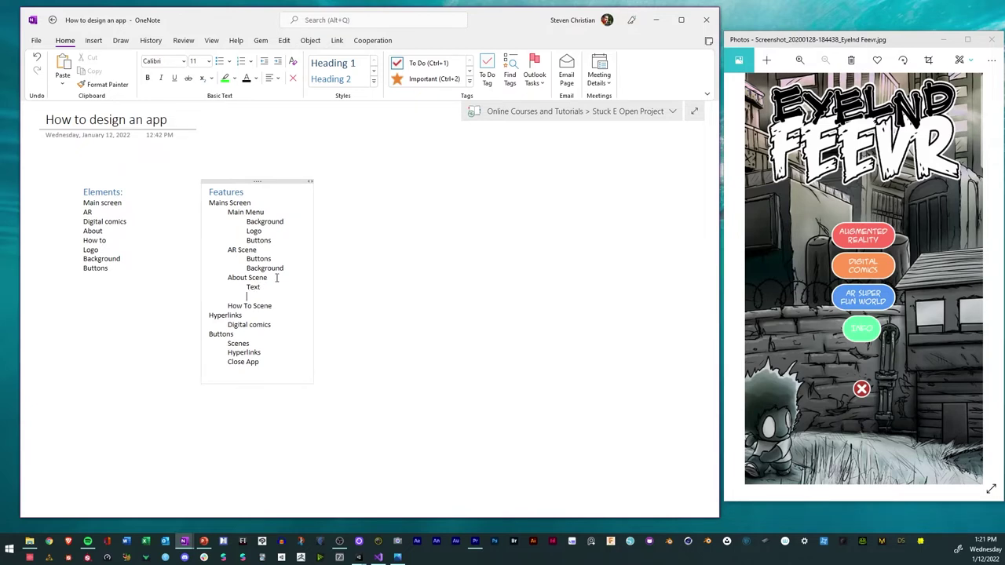
type("Buttons")
key("Return")
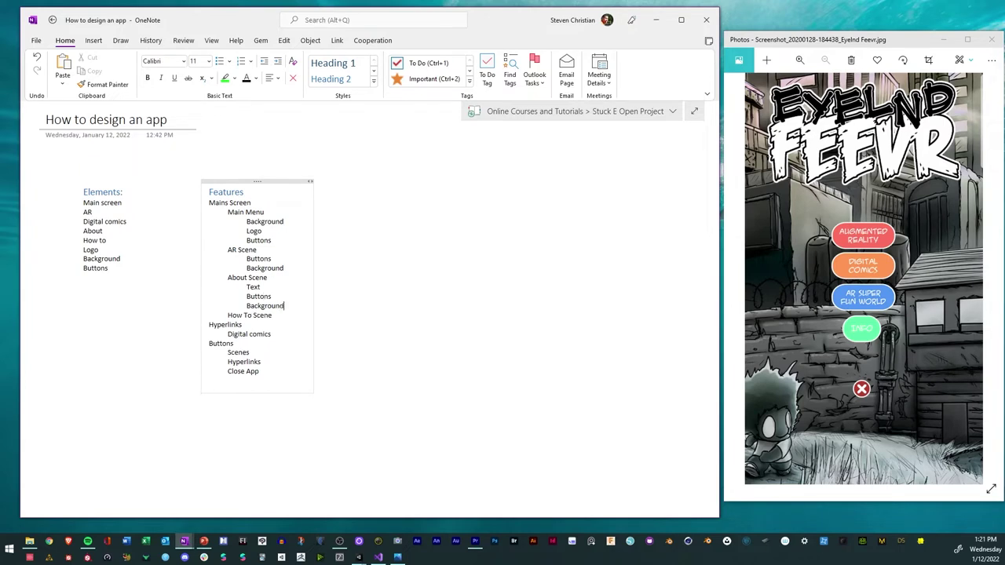
Insert Text, Buttons, Images and Background as separate sub-items beneath How To Scene in the Features list
key("Return")
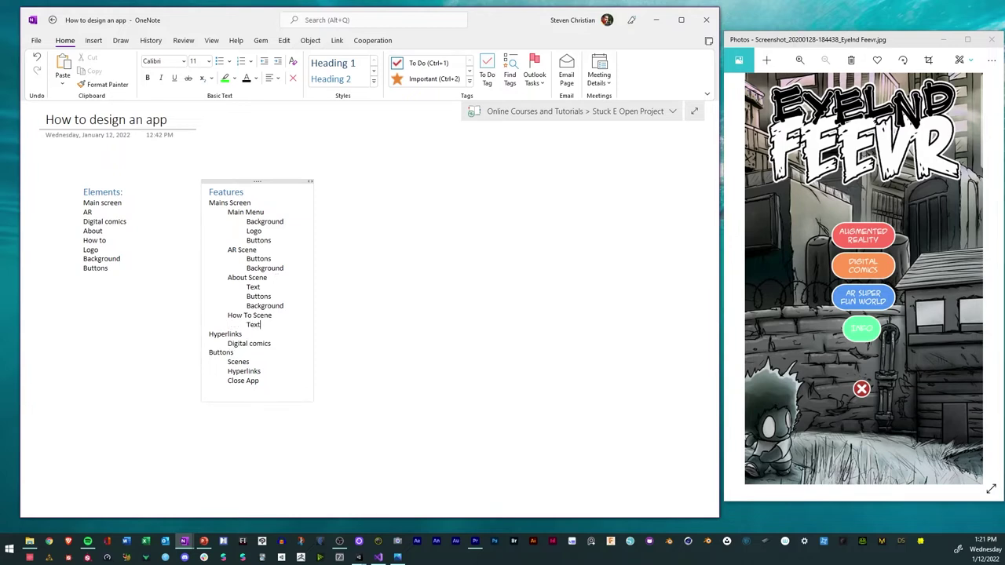
type("Text Buttons")
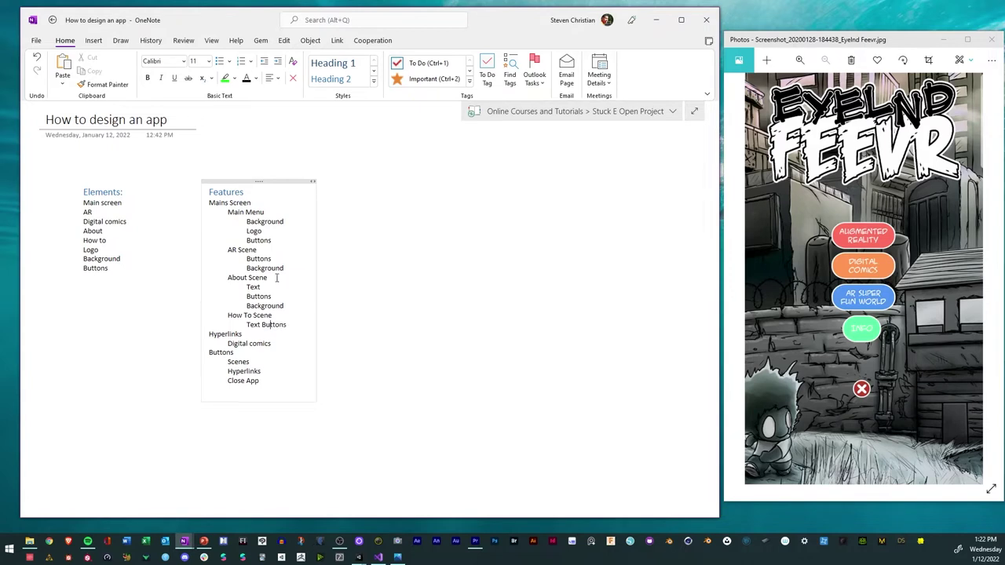
key("Return")
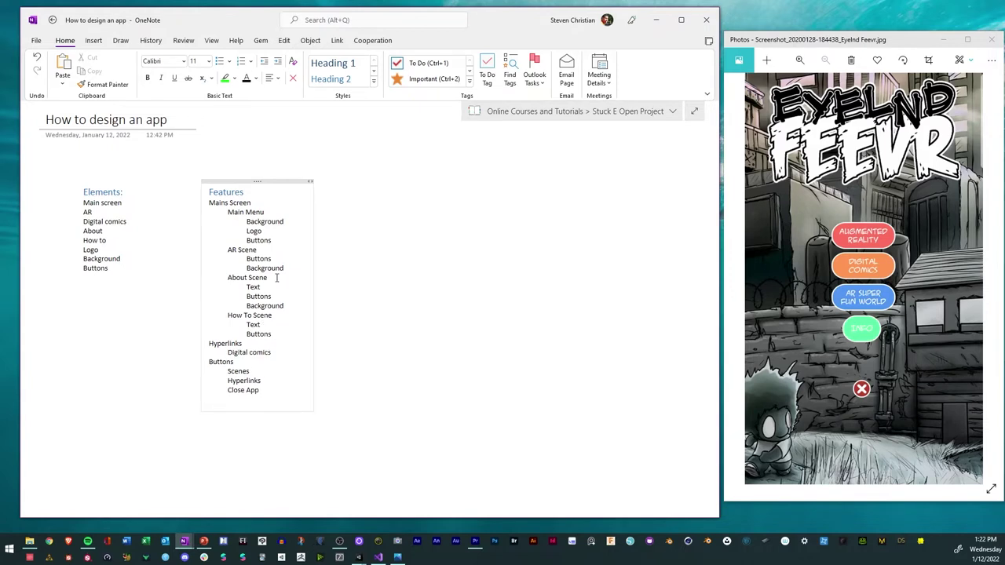
key("Return")
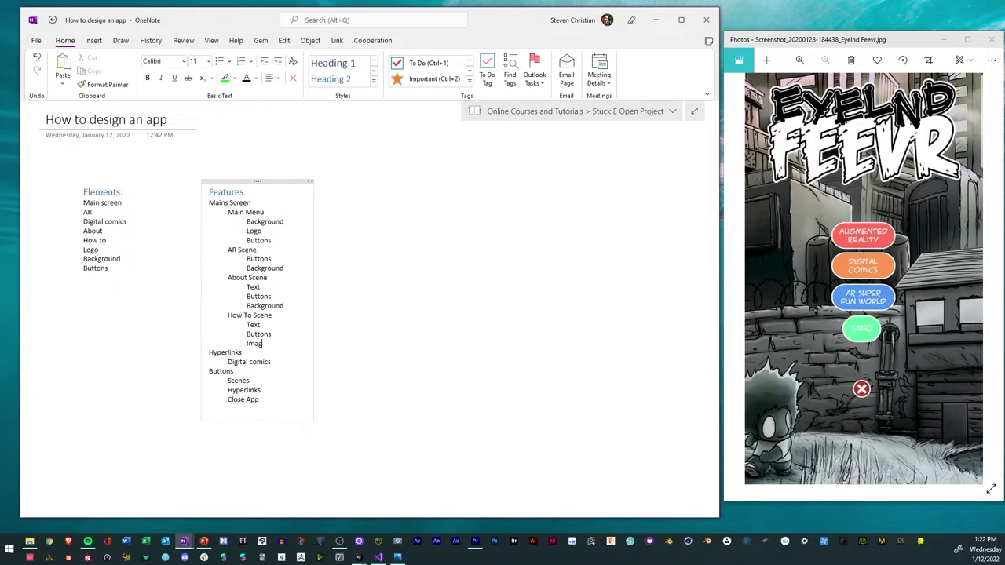
key("Return")
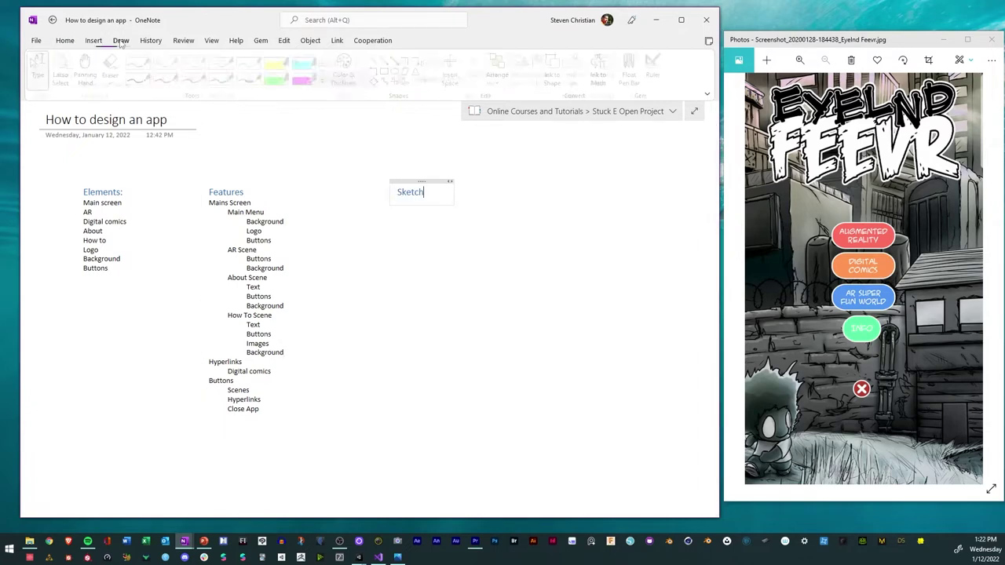
Place the labels "Main Menu" and "AR Scene" side by side below the Sketch heading, moving AR Scene closer to Main Menu
left_click(121, 40)
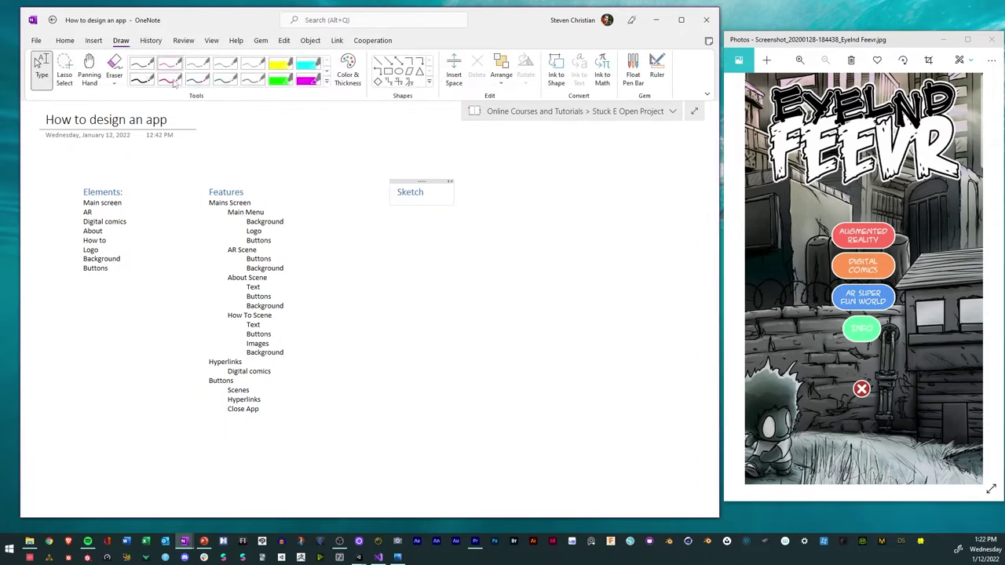
left_click(397, 227)
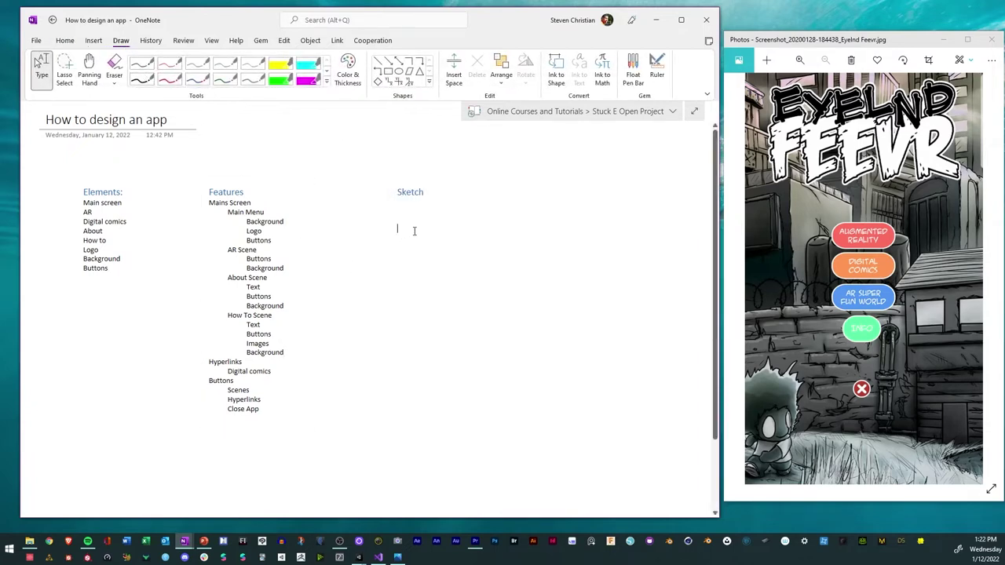
type("Main Menu")
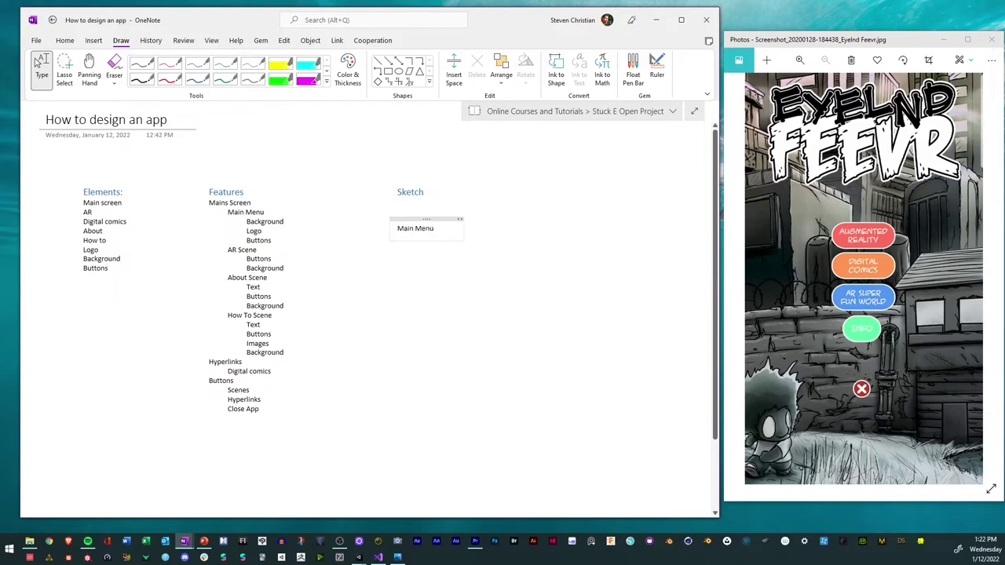
left_click(530, 228)
type("A")
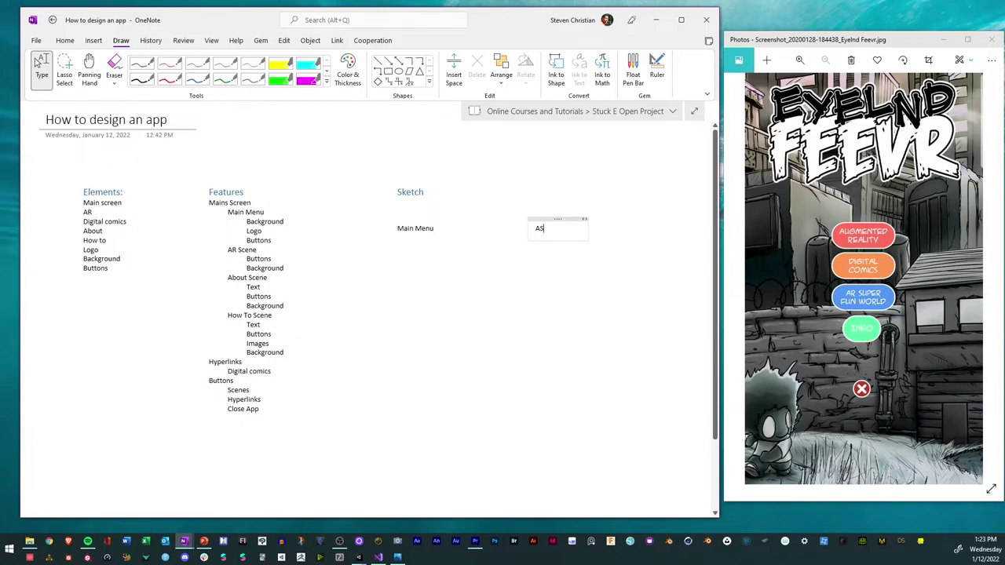
type("R Scene")
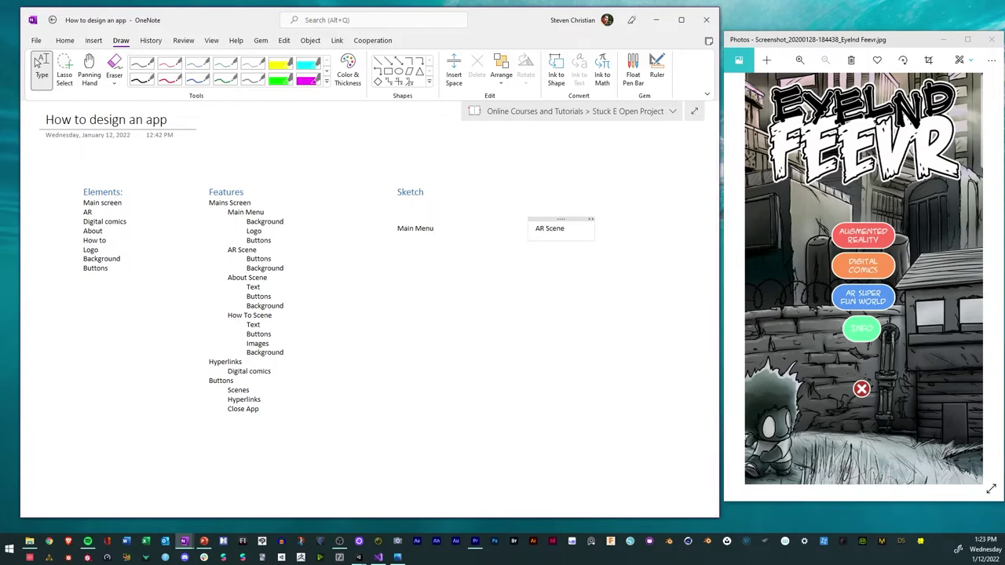
left_click_drag(546, 219, 521, 219)
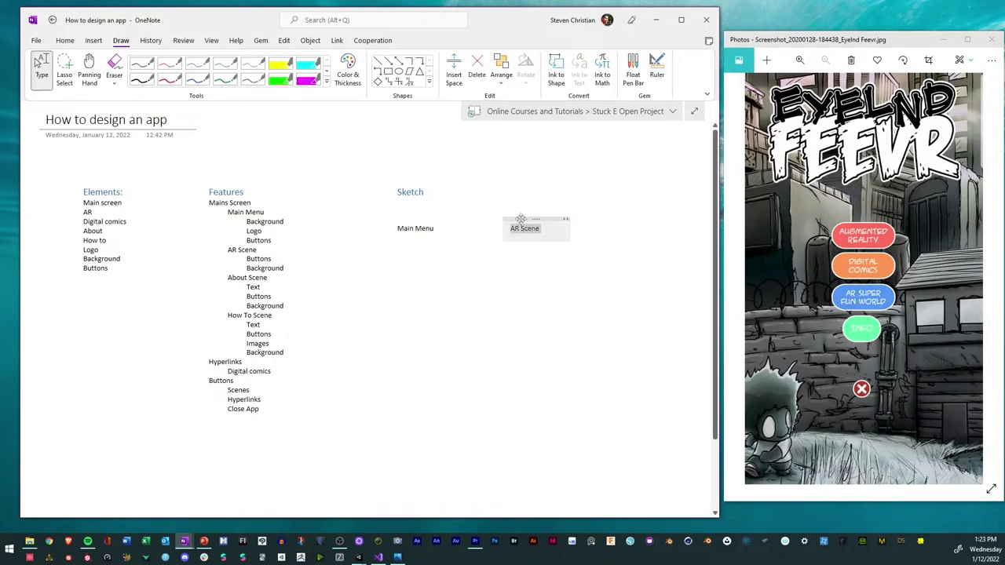
Add the labels "About Scene" and "How to Scene" in line after AR Scene, widening the note window to make room
left_click(609, 227)
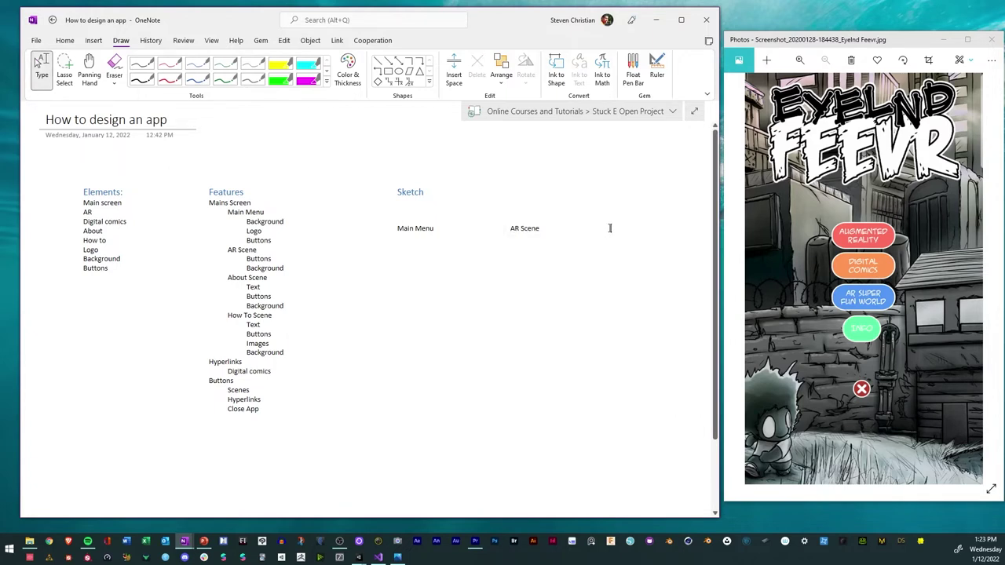
type("About Scene")
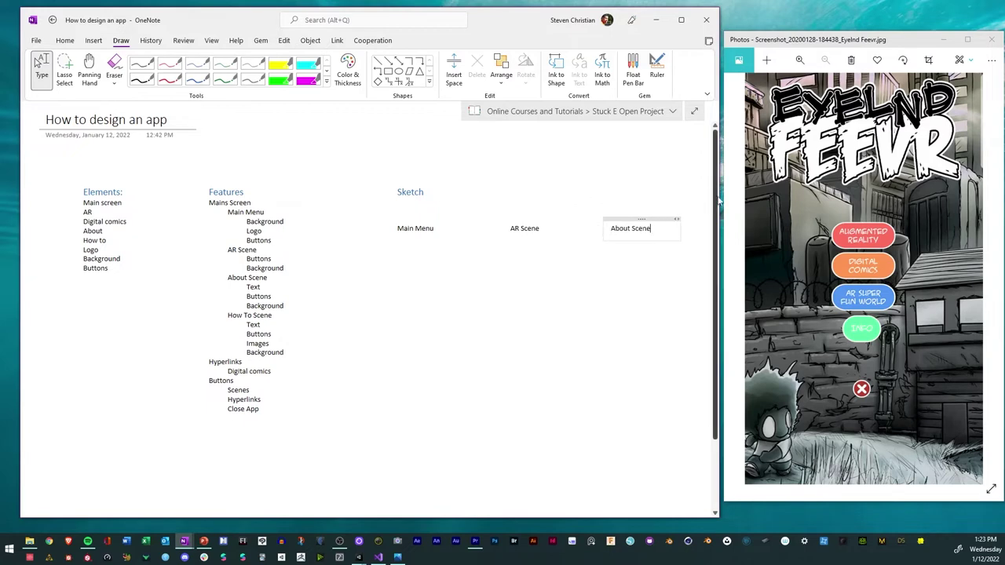
left_click_drag(720, 201, 919, 200)
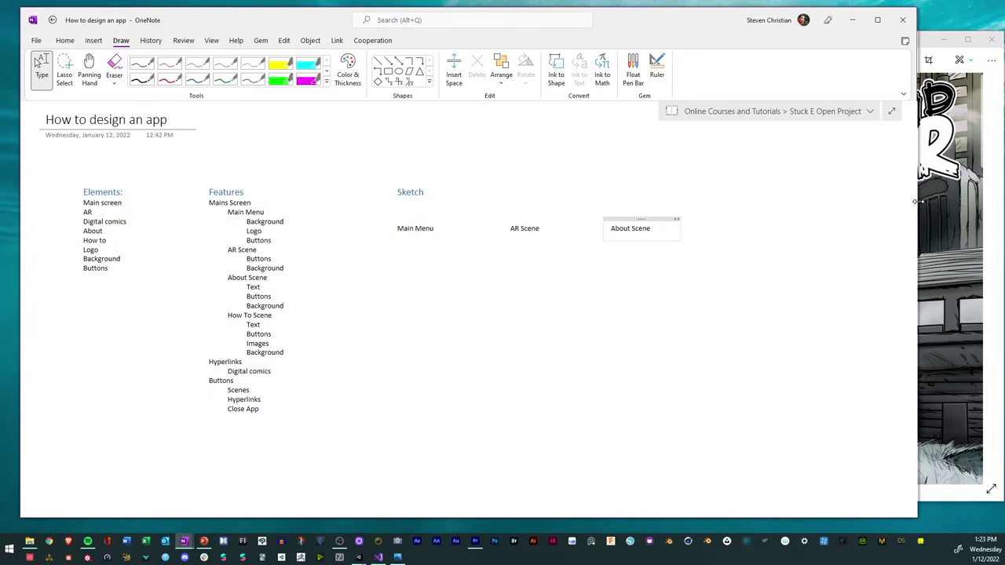
left_click(712, 220)
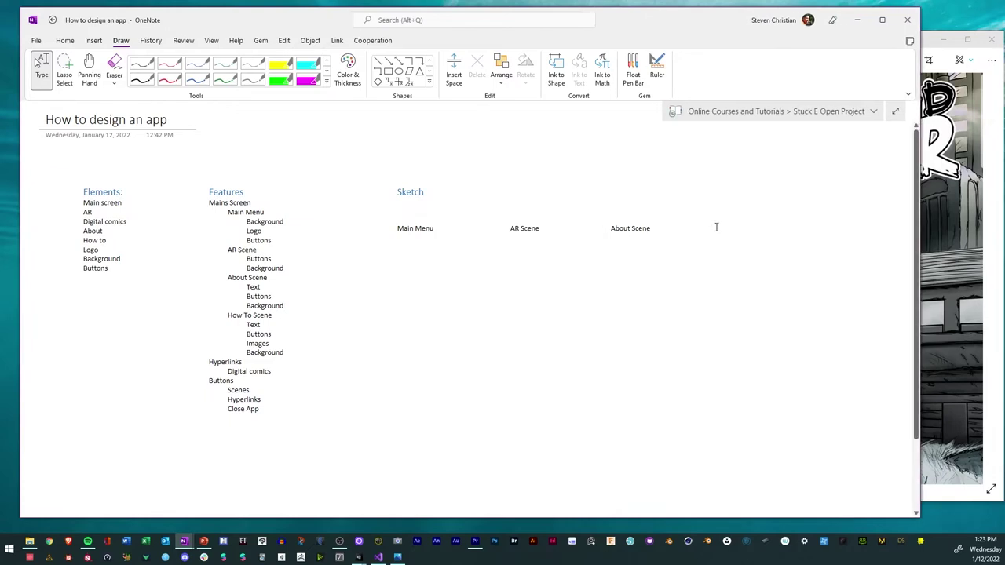
type("How to Scene")
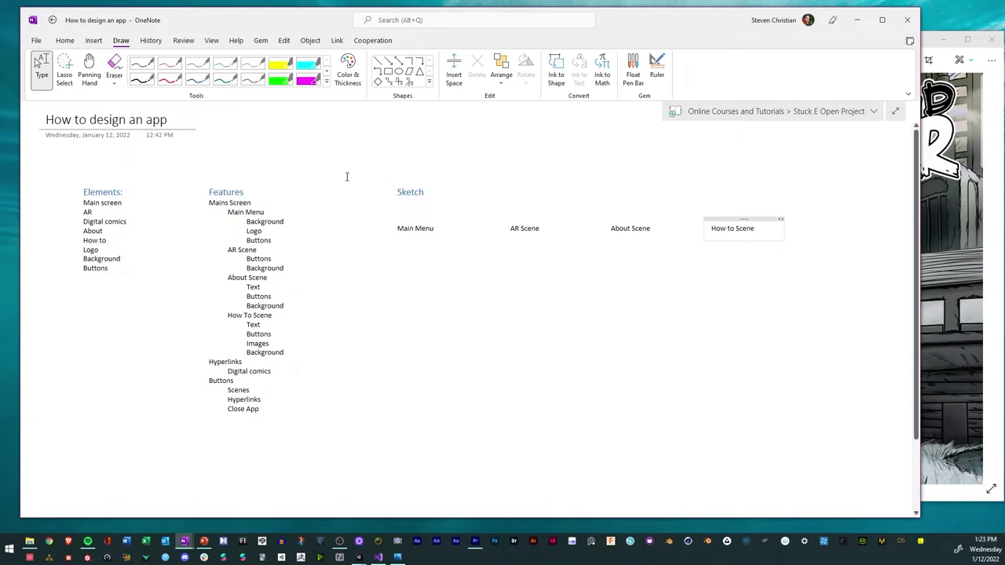
Draw a tall black-outlined rectangle as a screen frame and place it directly beneath the Main Menu label
left_click(389, 71)
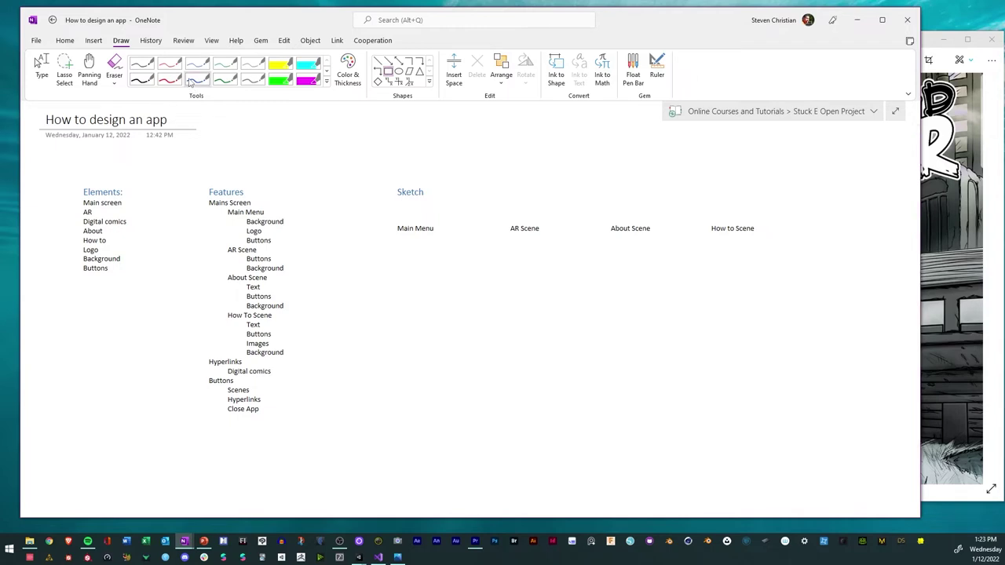
left_click(141, 65)
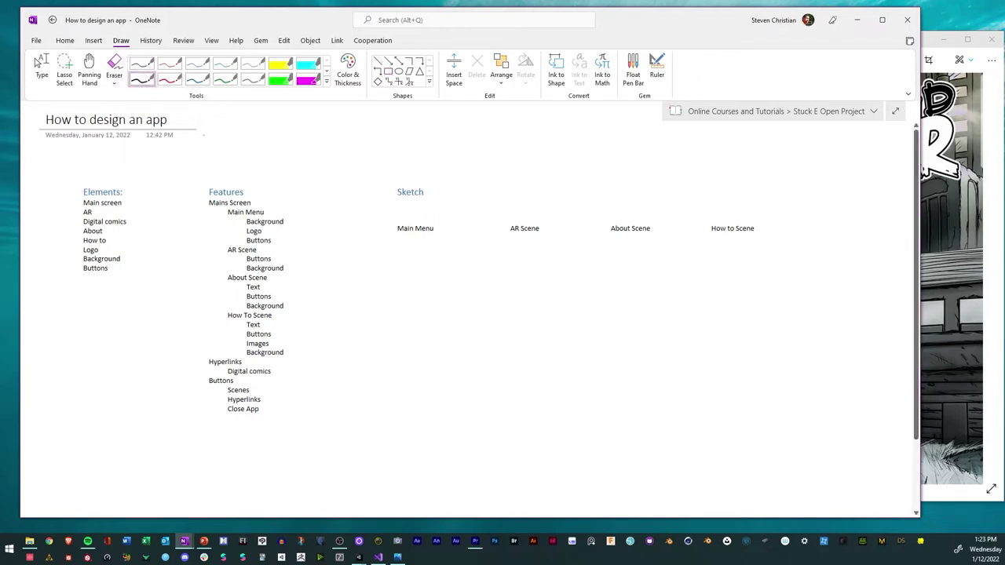
left_click(388, 71)
mouse_move(350, 246)
left_mouse_down()
mouse_move(476, 419)
mouse_move(460, 421)
left_mouse_up()
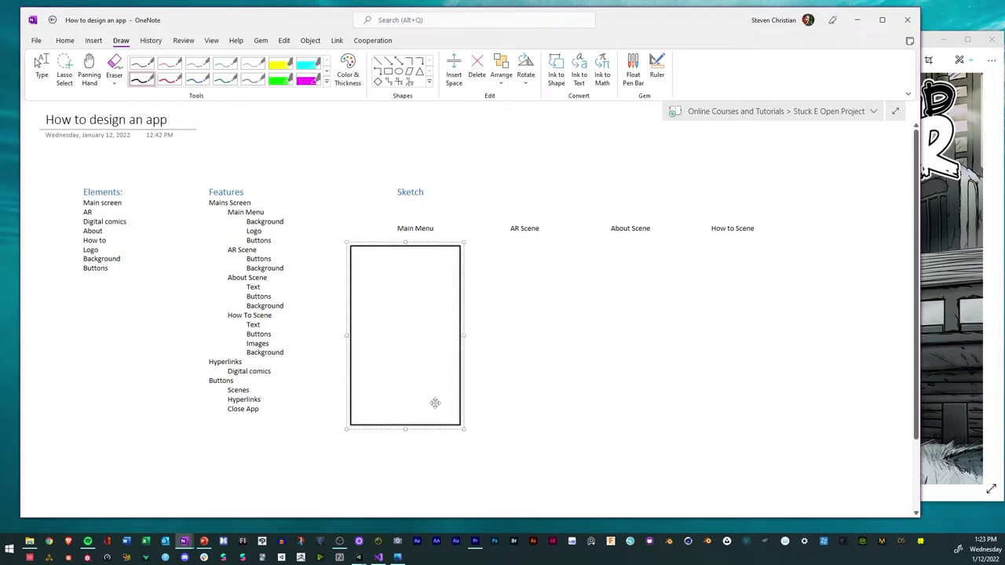
mouse_move(430, 421)
left_mouse_down()
mouse_move(464, 415)
mouse_move(422, 417)
mouse_move(431, 416)
left_mouse_up()
left_click(518, 384)
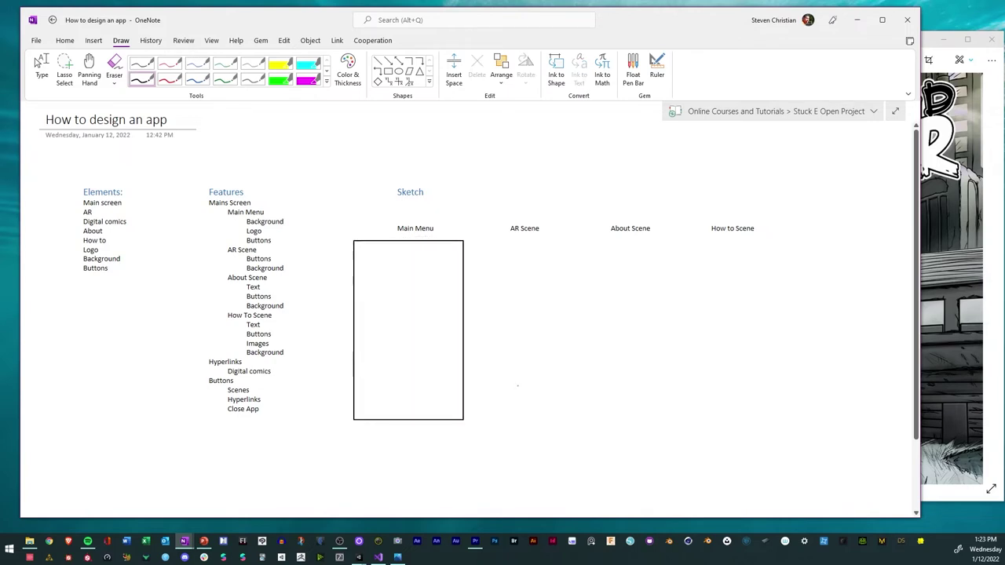
Paste three copies of the screen frame and move the first one beneath the AR Scene label
key("ctrl+v")
key("ctrl+v")
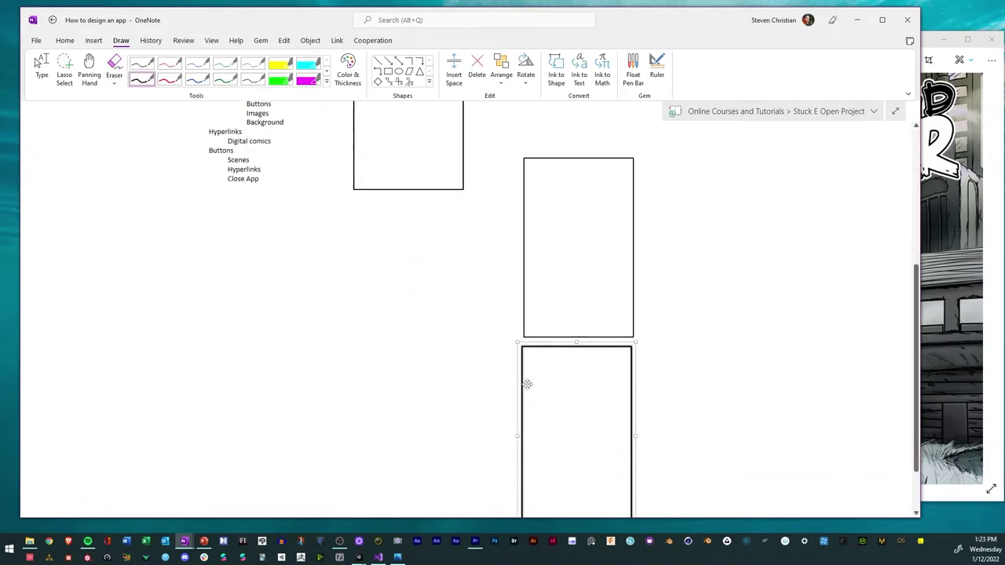
key("ctrl+v")
scroll(666, 343, "up", 10)
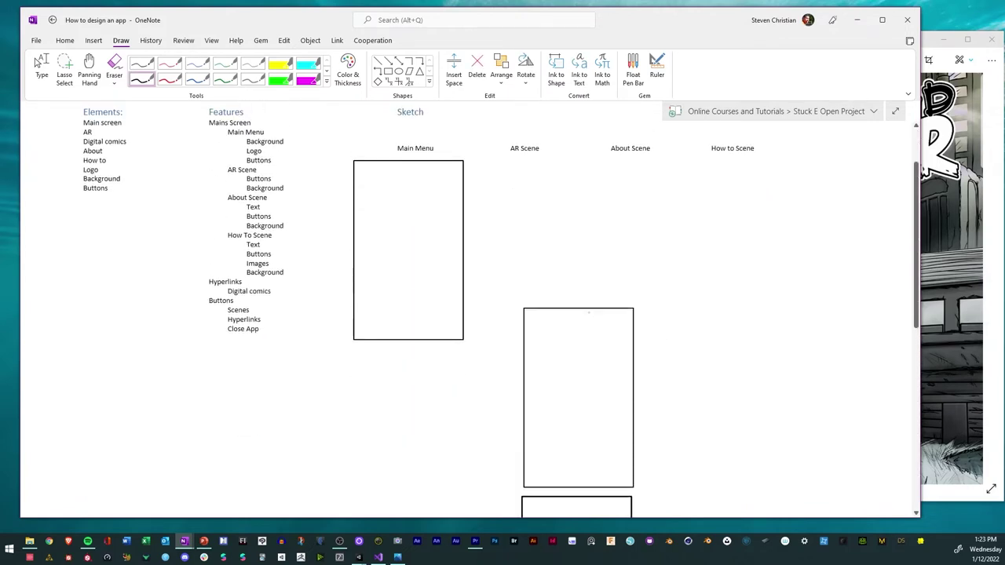
left_click(41, 69)
left_click(584, 310)
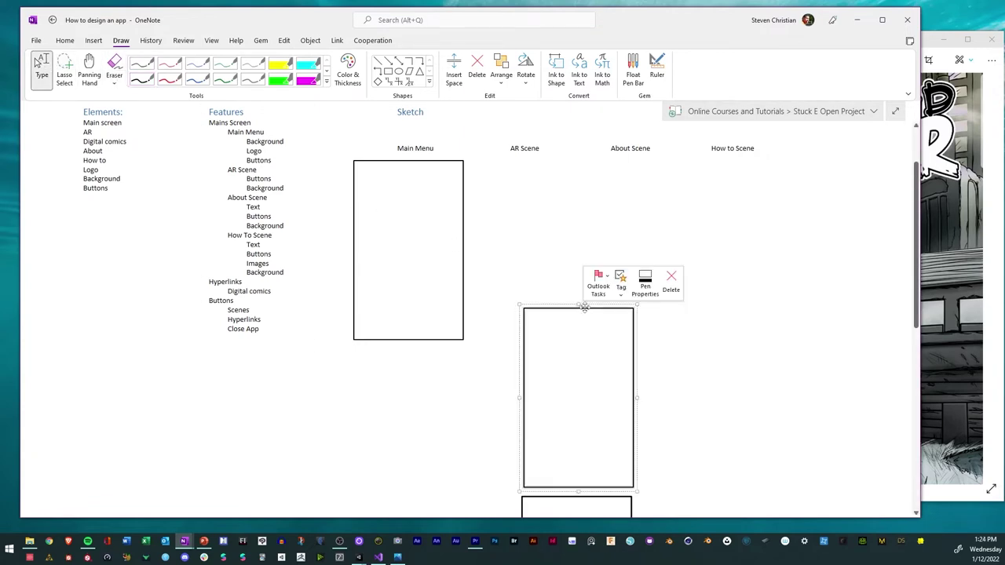
left_click_drag(567, 308, 521, 160)
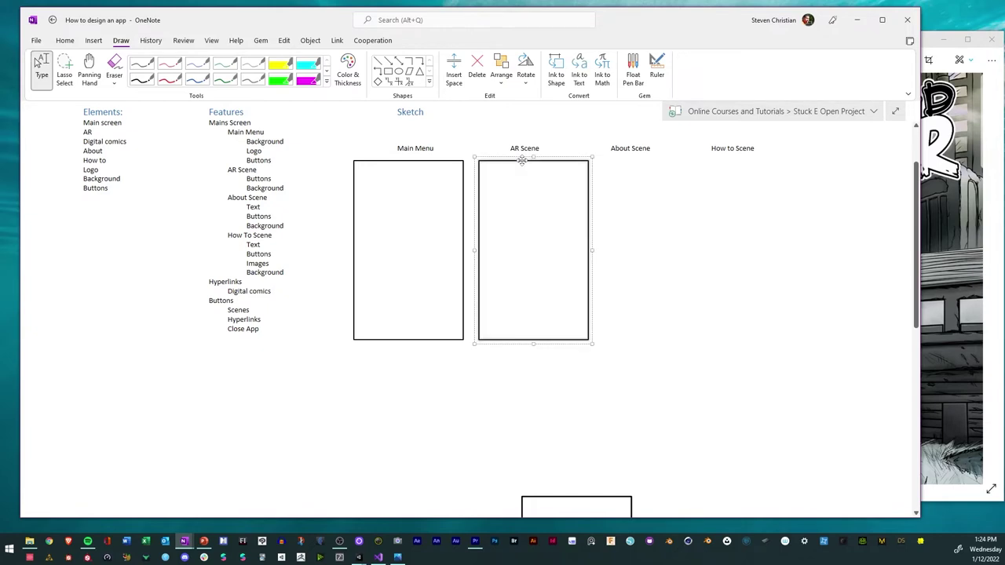
Align the two remaining frames beneath About Scene and How to Scene, shifting both labels to sit centred over them
left_click(580, 497)
scroll(580, 495, "down", 3)
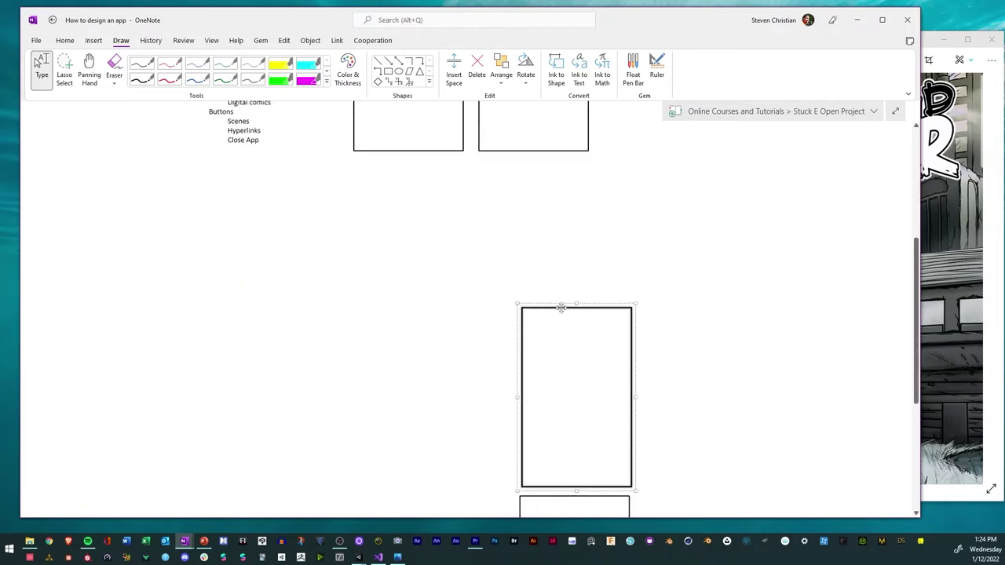
left_click_drag(553, 309, 626, 137)
scroll(610, 448, "down", 2)
scroll(597, 429, "down", 2)
left_click(563, 358)
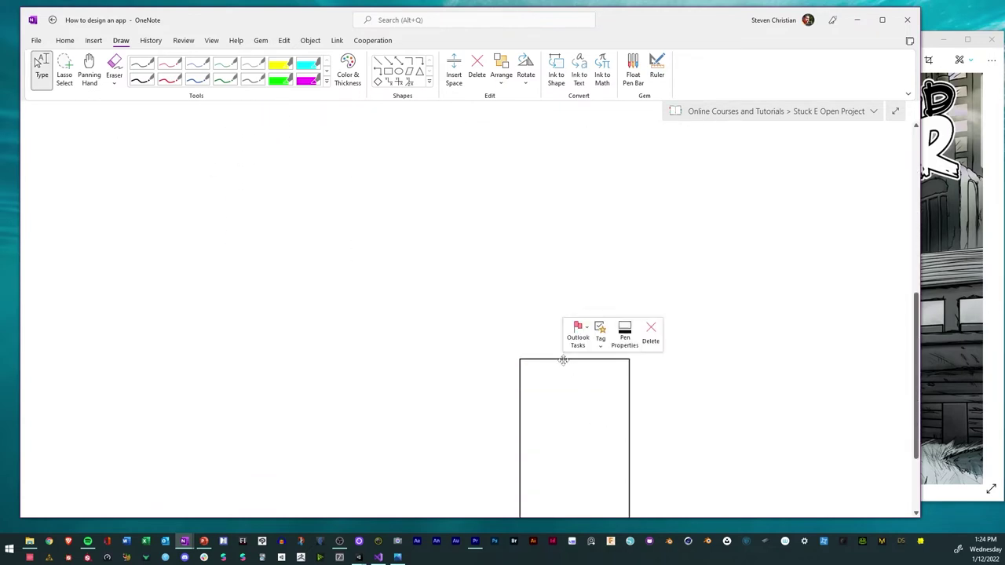
scroll(545, 322, "down", 1)
left_click_drag(546, 308, 743, 237)
left_click(42, 69)
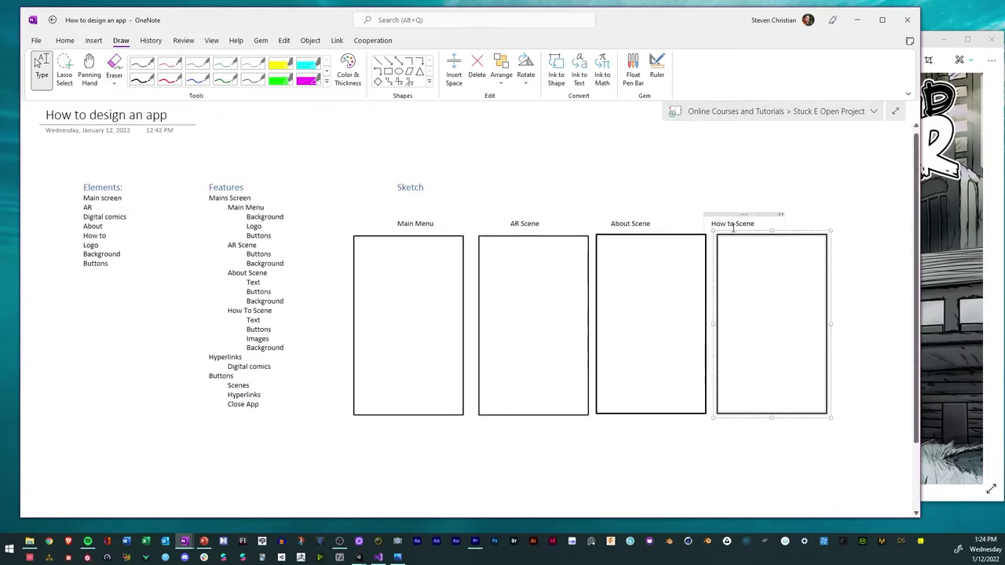
Sketch a small rectangle near the top of the Main Menu frame and three equal ovals stacked below it
left_click(388, 71)
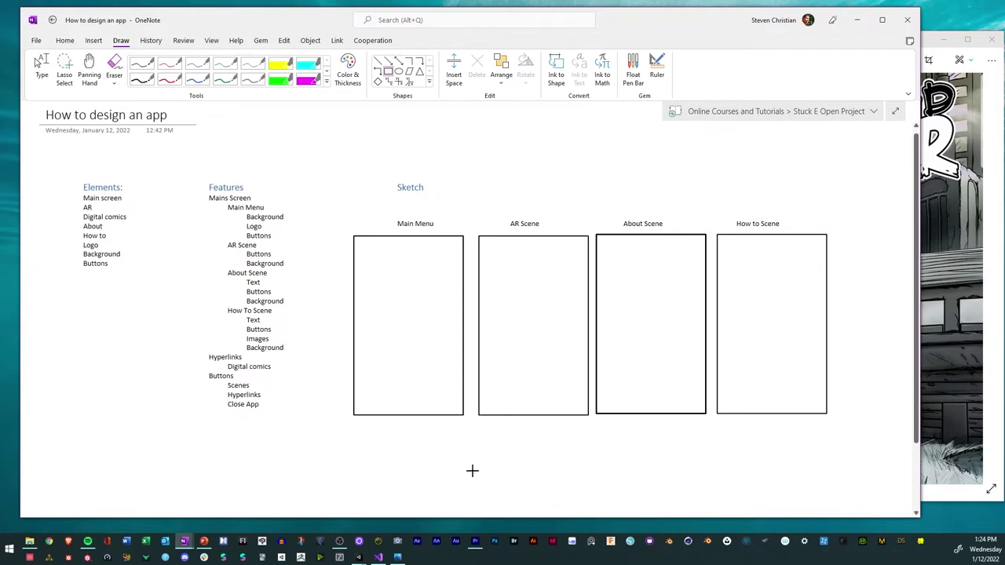
left_click_drag(384, 257, 430, 289)
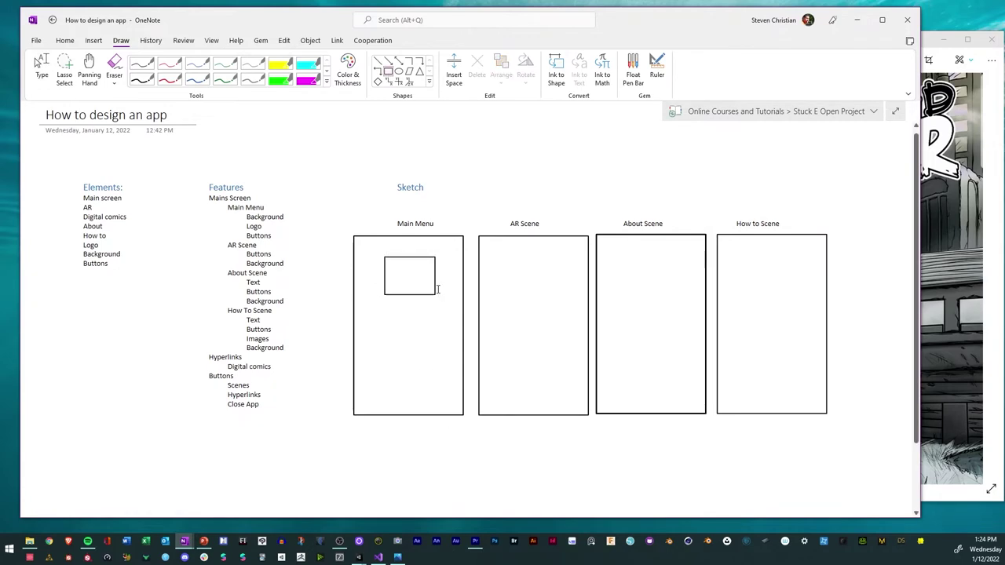
left_click(399, 70)
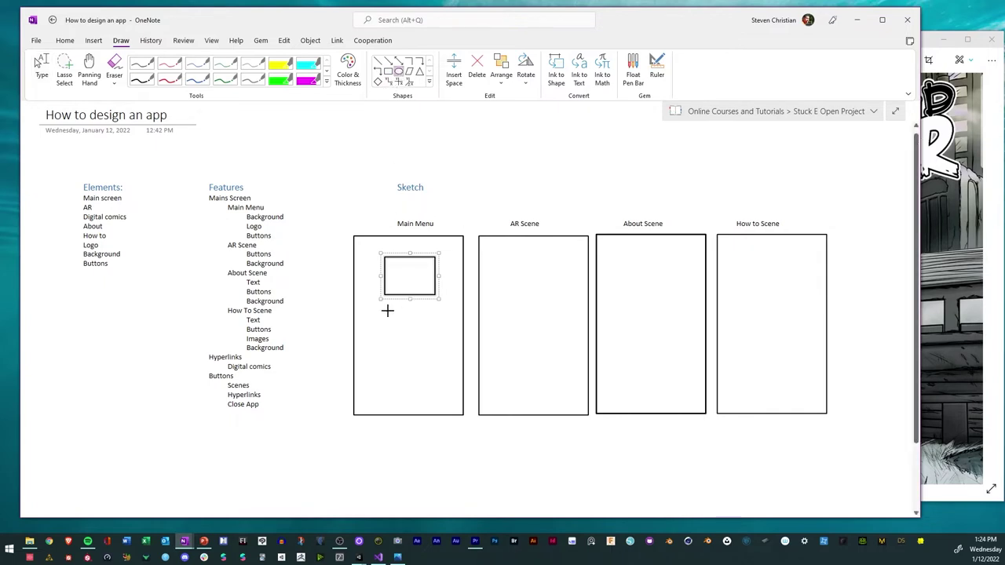
left_click_drag(385, 307, 424, 333)
left_click(415, 329)
key("ctrl+c")
key("ctrl+v")
key("ctrl+v")
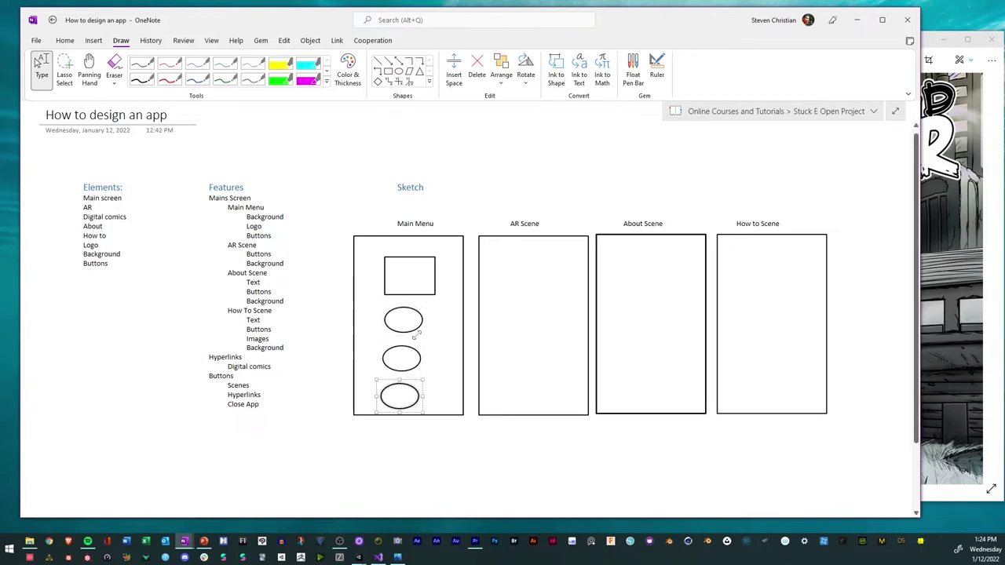
Flatten the three Main Menu ovals and add a fourth flattened oval between the upper and middle ones
left_click(411, 384)
left_click_drag(400, 403, 400, 393)
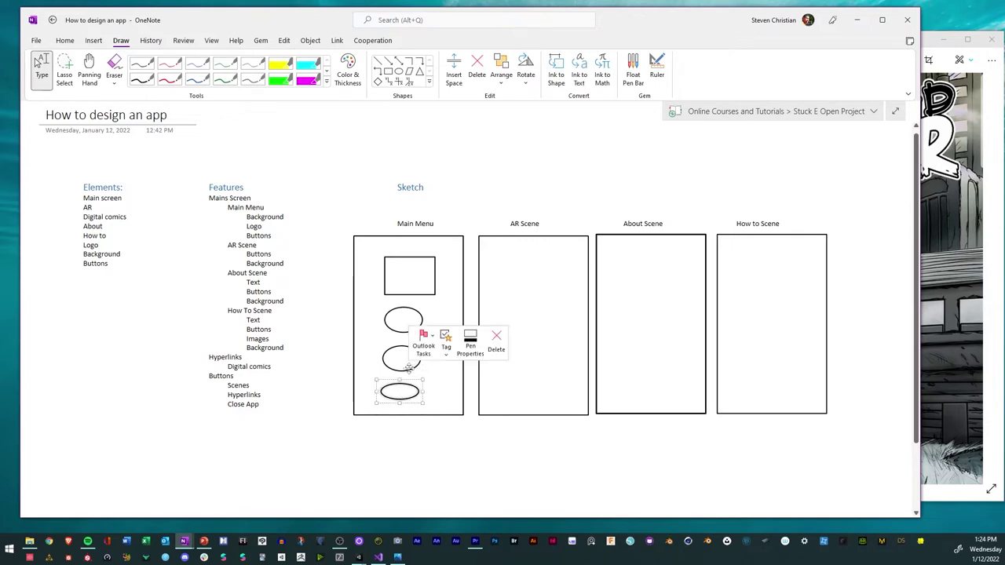
left_click(401, 358)
left_click_drag(401, 346, 401, 360)
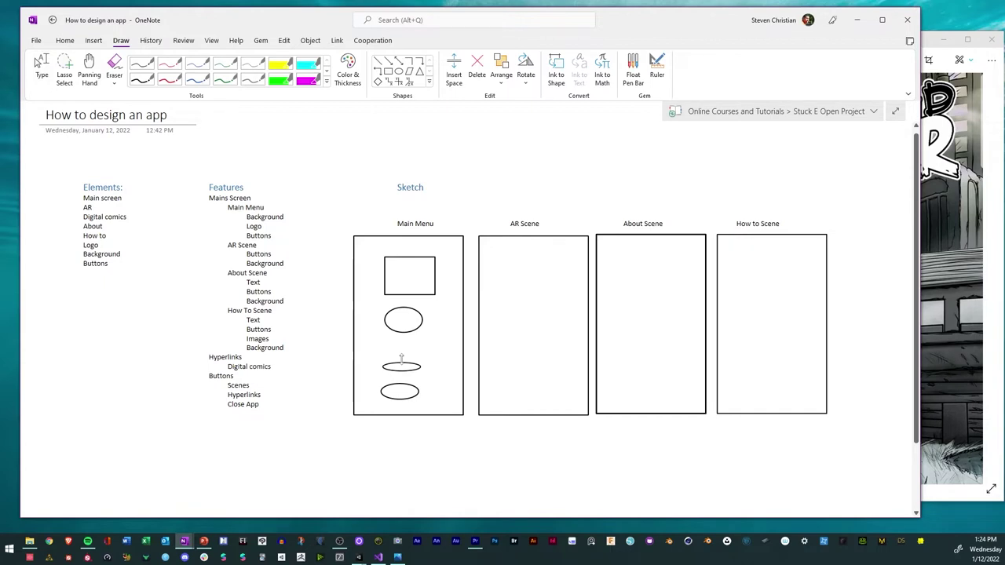
left_click(402, 309)
left_click_drag(403, 306, 404, 312)
left_click_drag(408, 365, 406, 352, "ctrl")
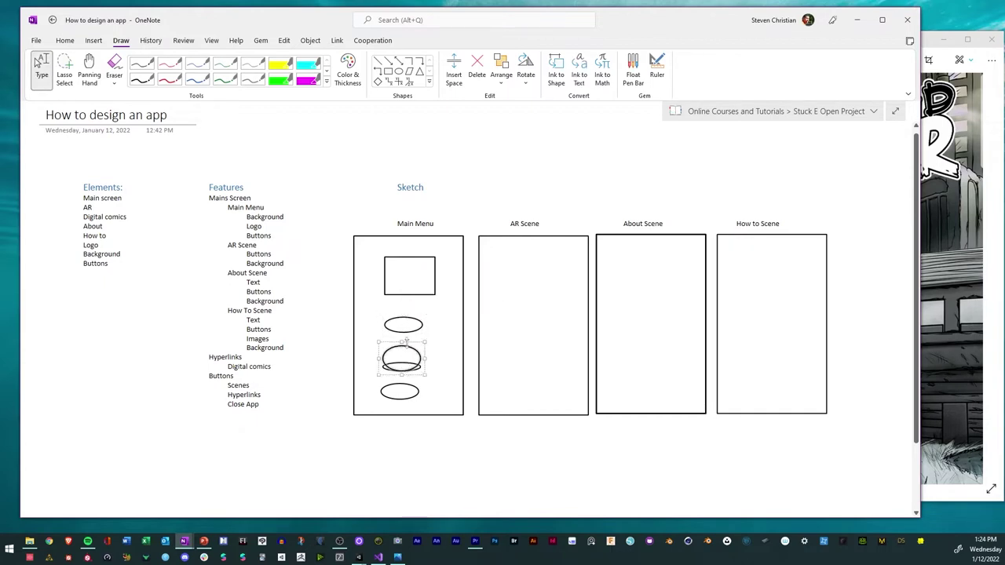
left_click(401, 355)
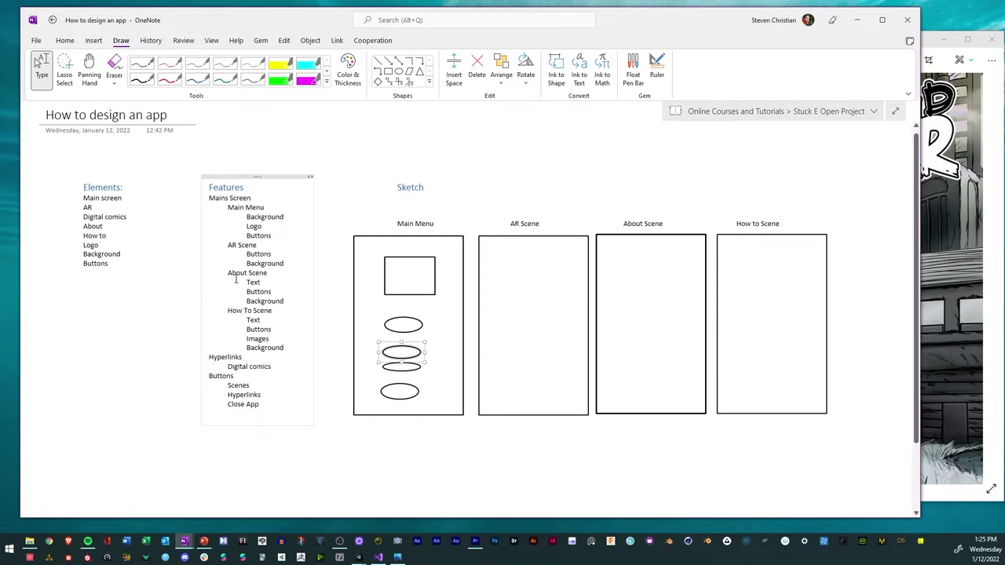
Copy a flattened Main Menu oval into the AR Scene frame and arrange two copies one above the other
left_click(276, 251)
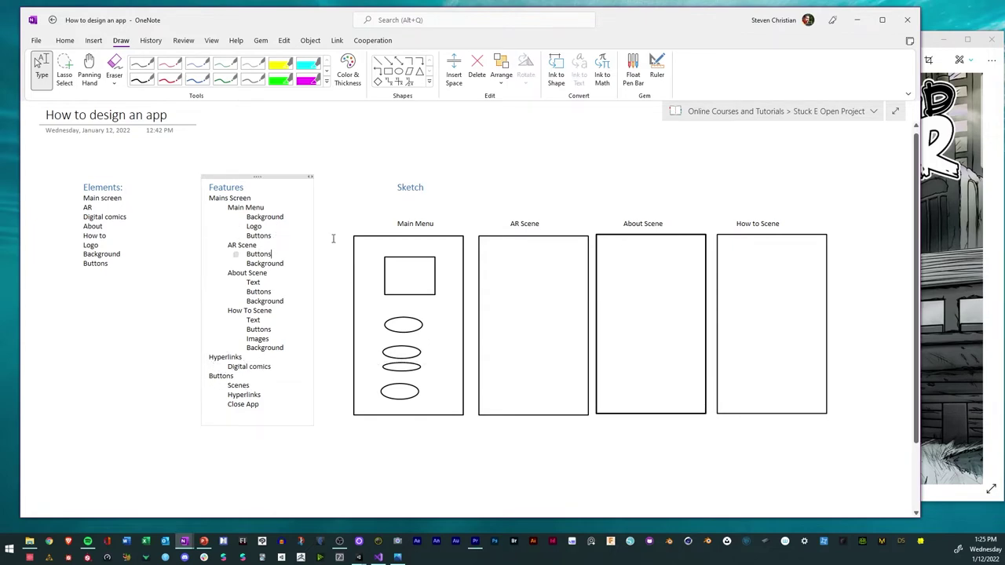
left_click(415, 317)
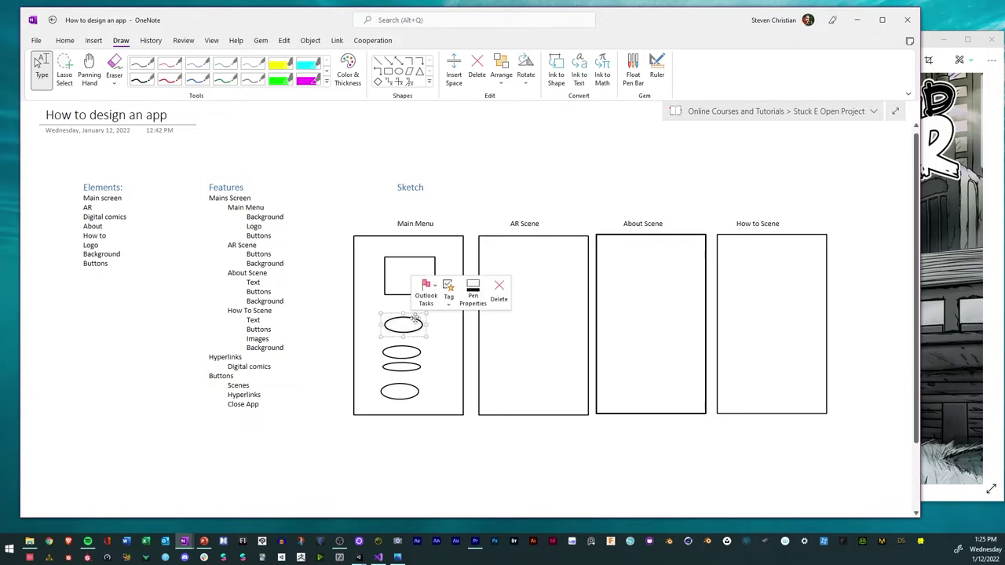
left_click(511, 281)
key("ctrl+v")
key("ctrl+v")
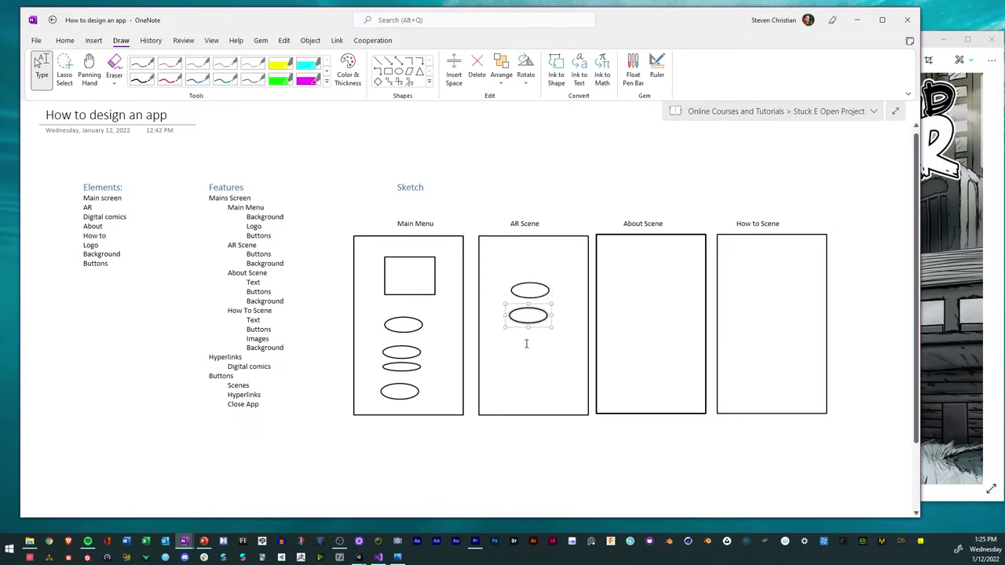
key("ctrl+v")
left_click_drag(545, 342, 541, 366)
left_click(539, 296)
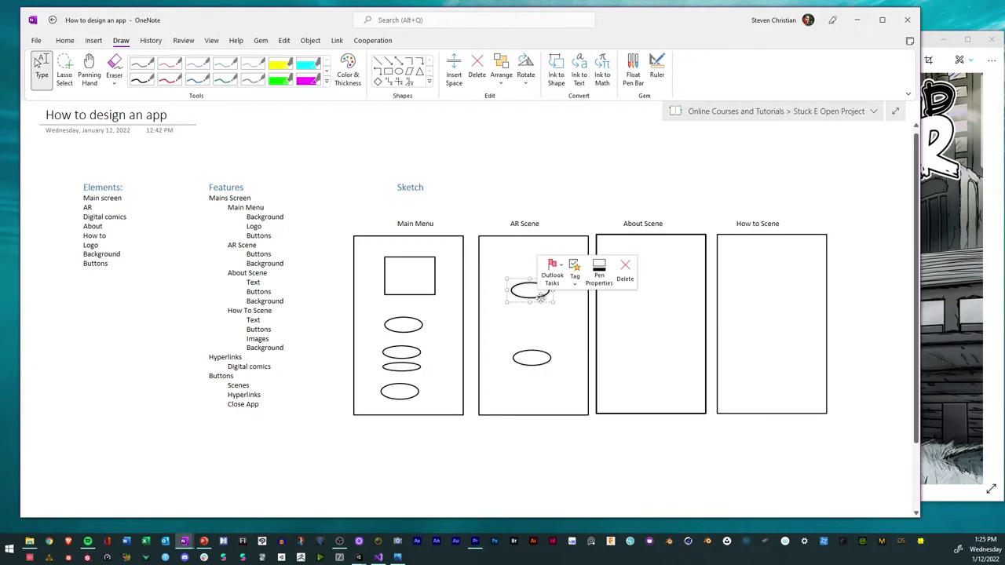
key("ctrl+v")
left_click_drag(539, 333, 545, 325)
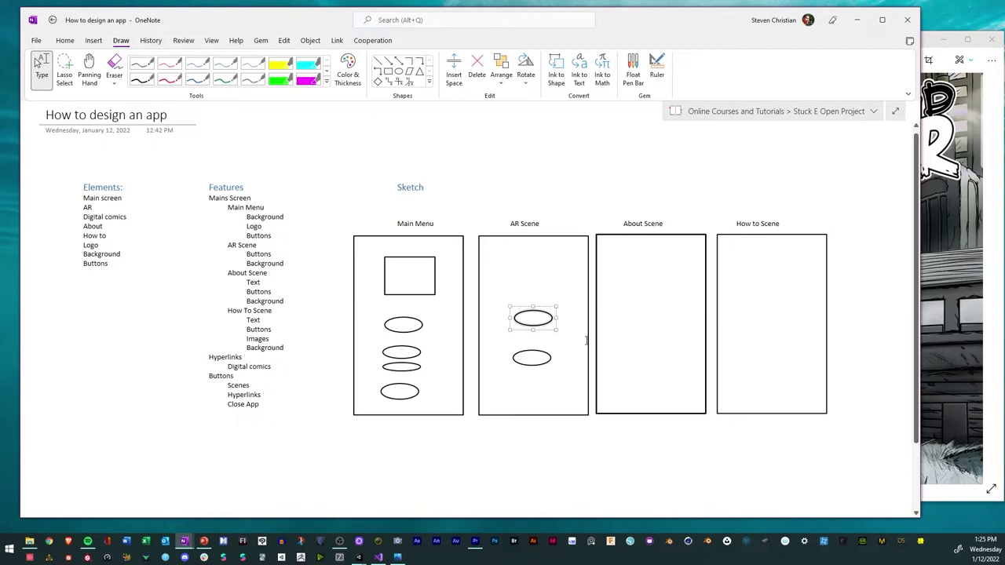
left_click(278, 253)
key("Return")
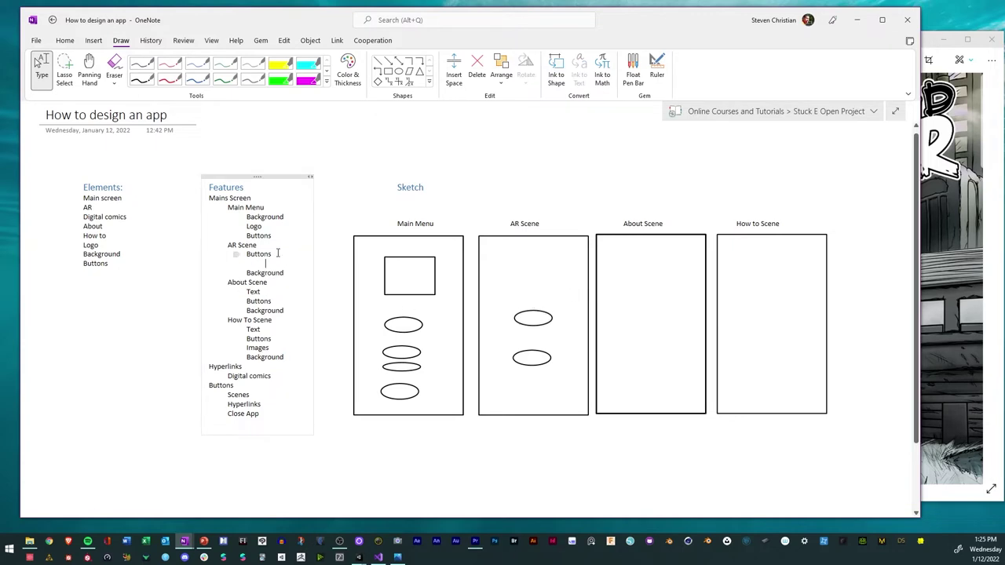
type("start")
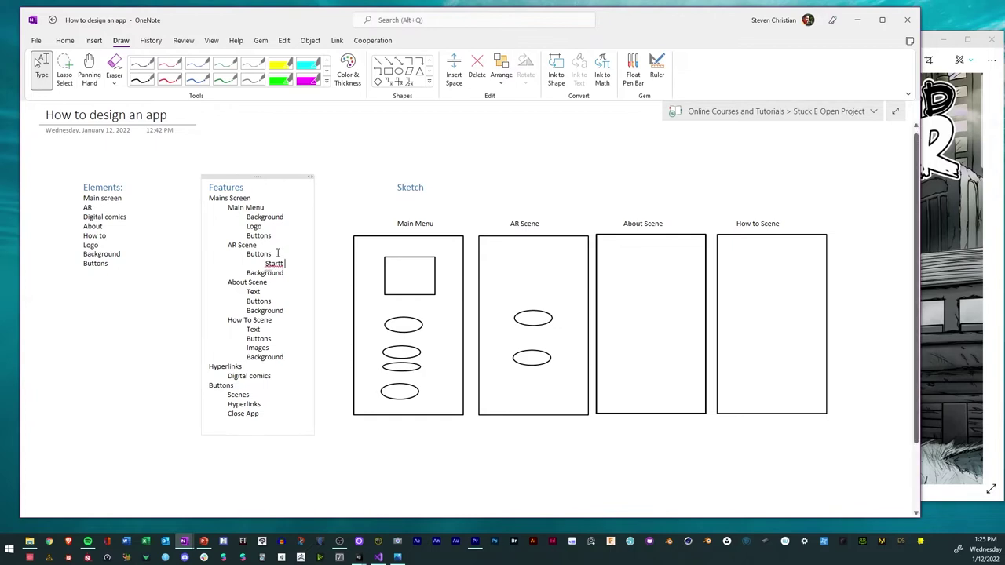
type(" AR")
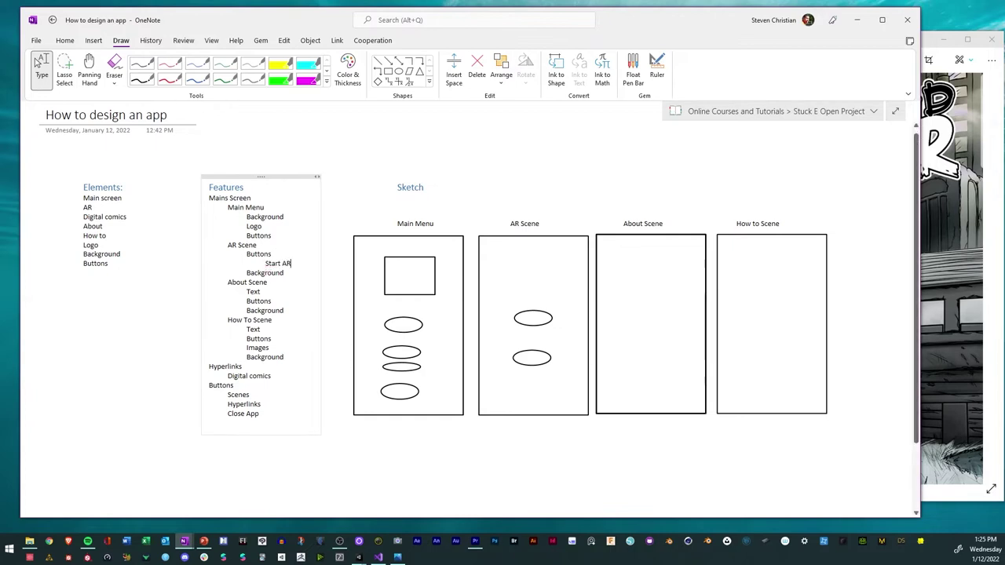
key("BackSpace")
key("BackSpace")
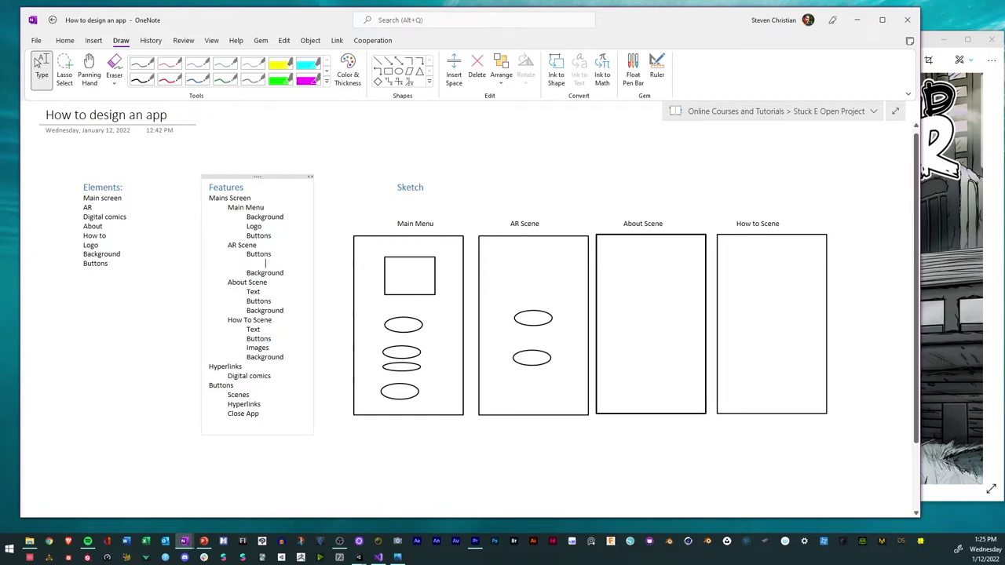
key("BackSpace")
key("BackSpace")
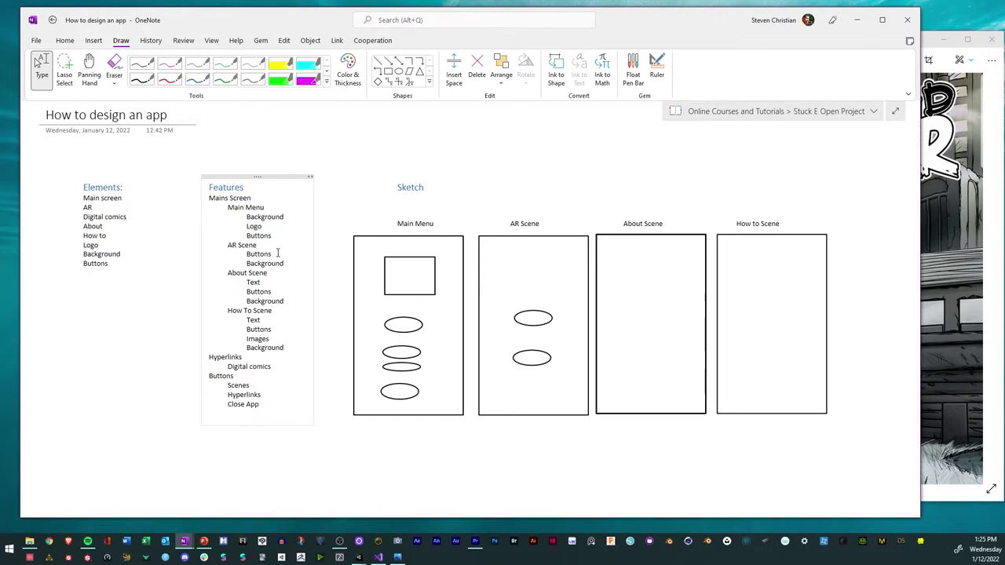
List AR, About, How to, Digital comics and Close as indented sub-items of Buttons beneath Main Menu in the Features outline
key("Return")
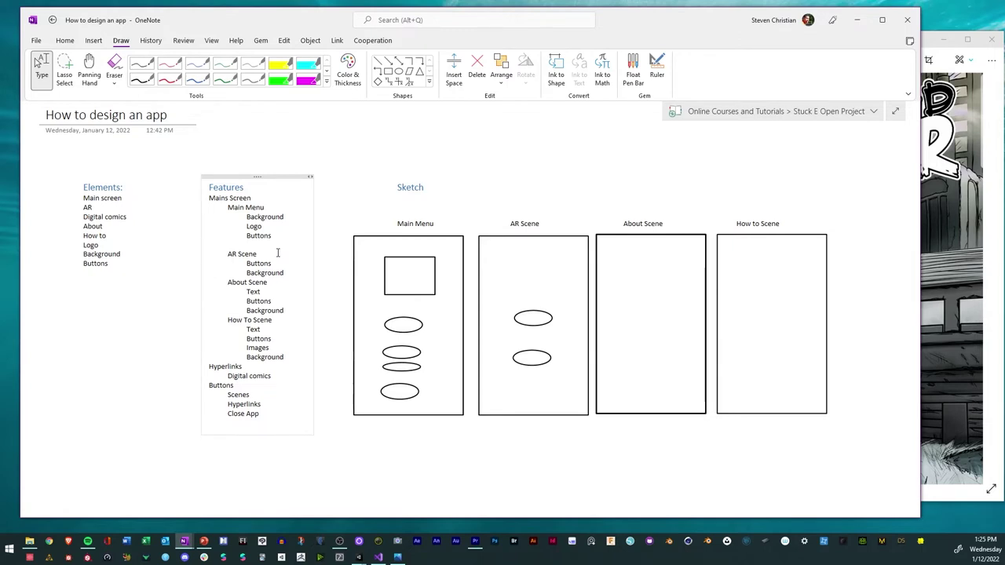
type("AR")
key("Return")
type("About")
key("Return")
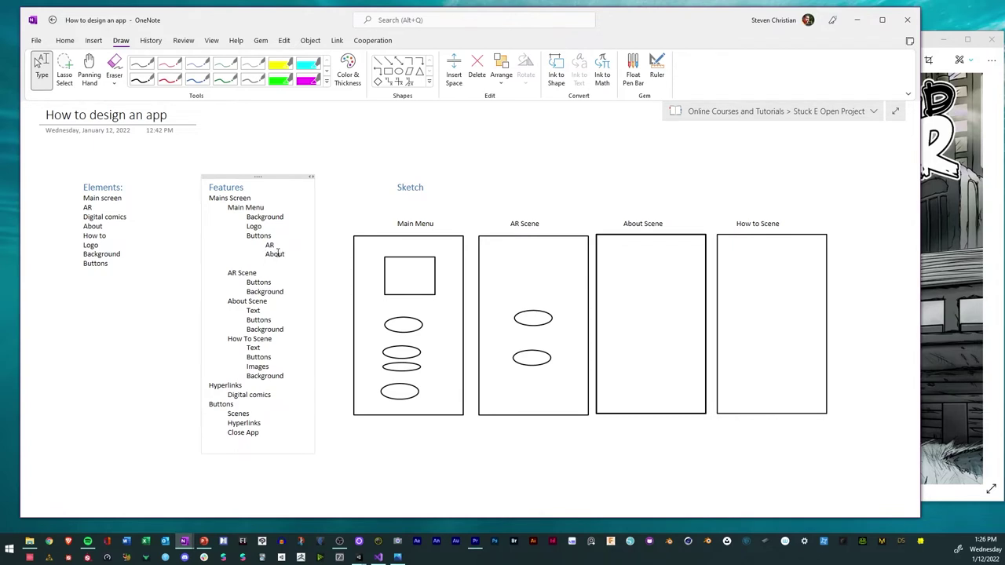
type("How to")
key("Return")
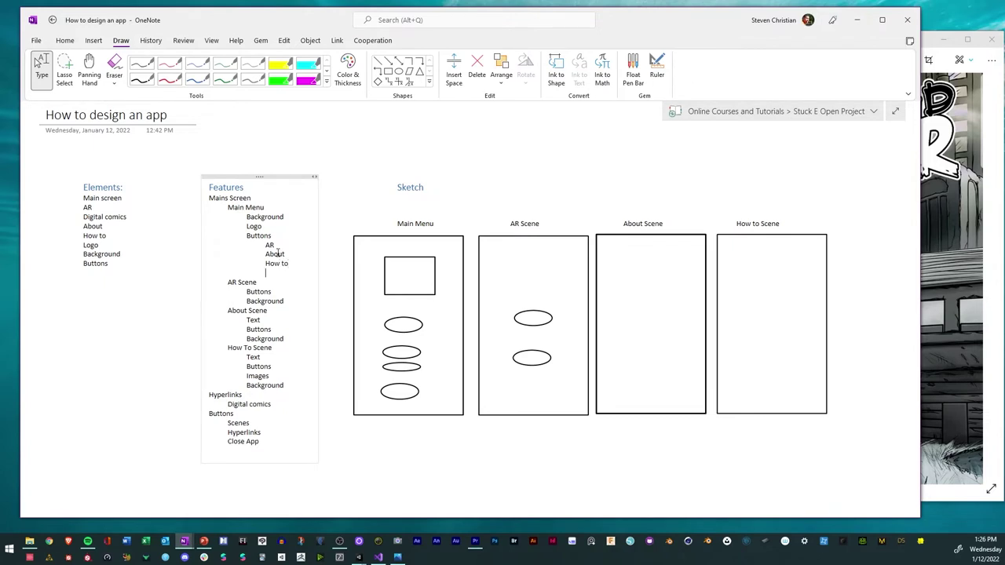
type("Digital comics")
key("Return")
type("Close")
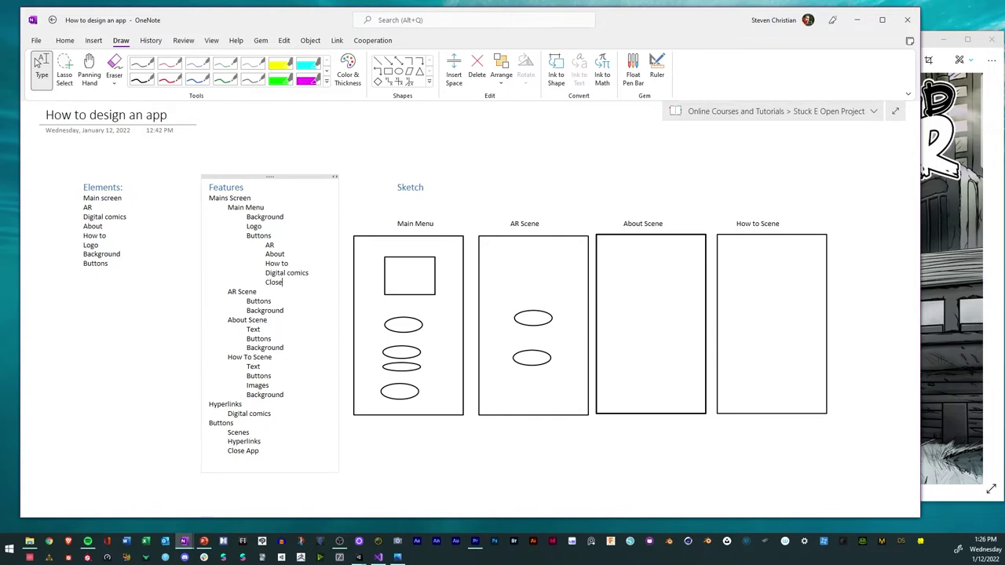
Add Start AR and Back as indented sub-items of Buttons beneath AR Scene in the Features outline
left_click(279, 302)
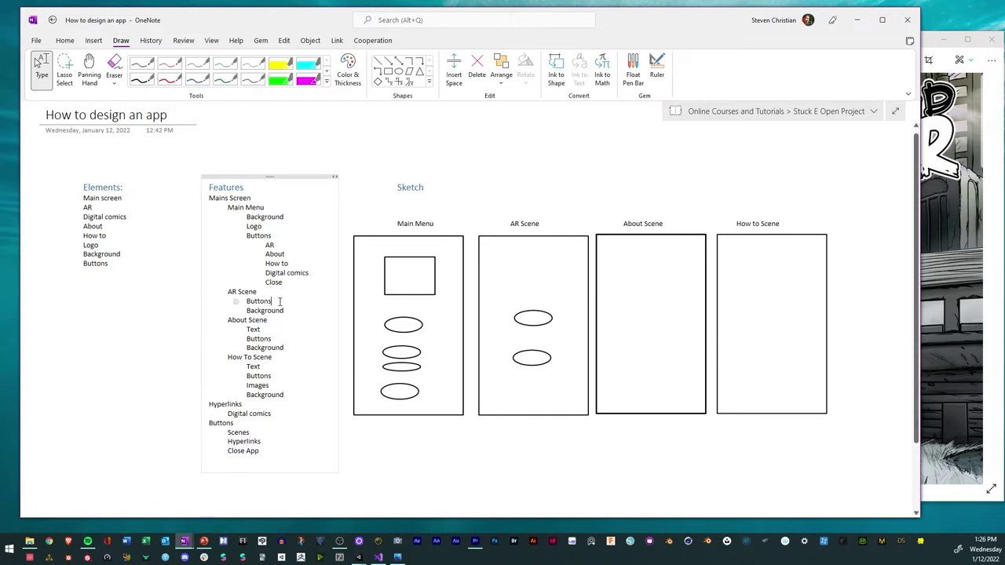
key("Return")
key("Tab")
type("Start AR")
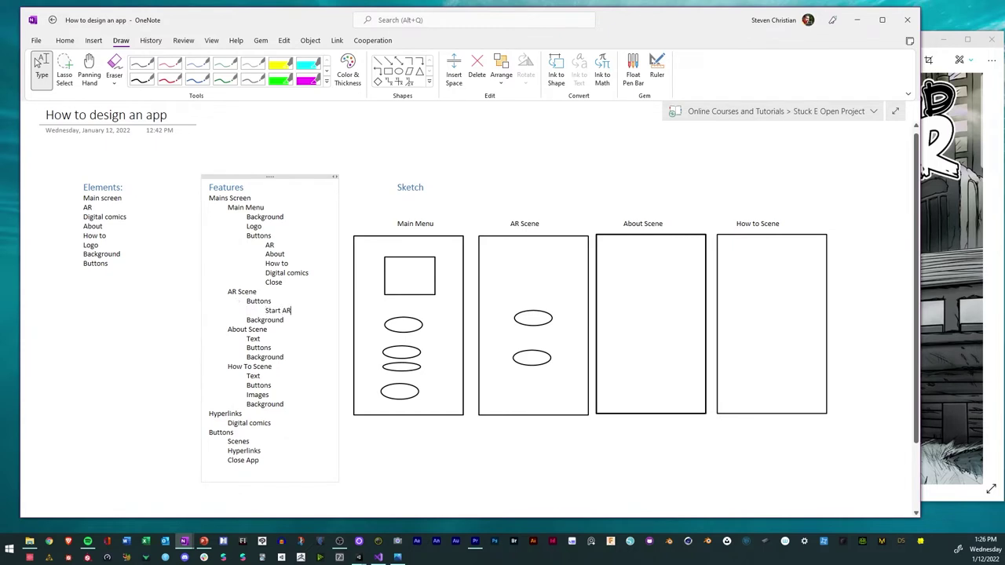
key("Return")
type("Back")
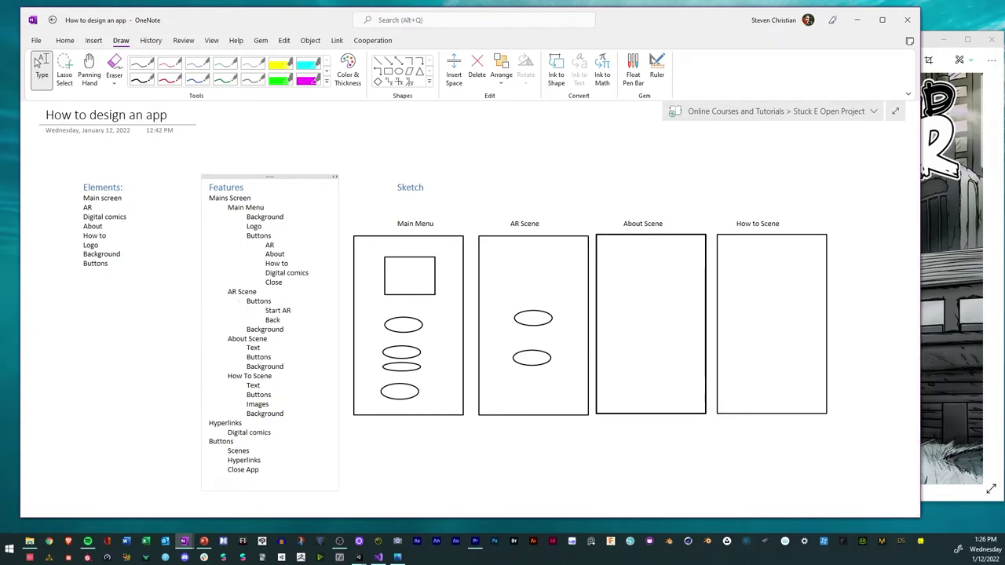
Add Back as an indented sub-item of Buttons beneath About Scene
left_click(278, 358)
key("Return")
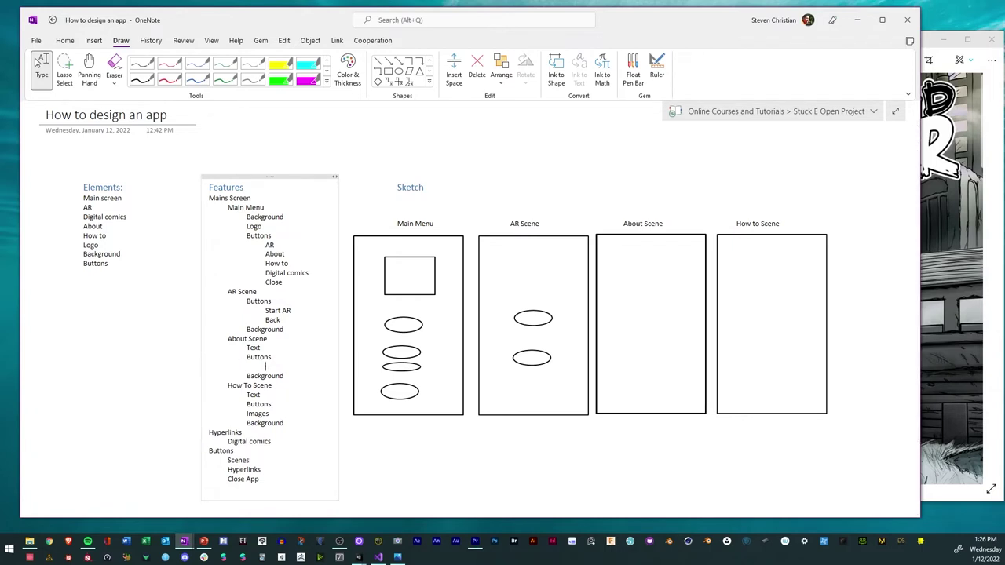
type("Back")
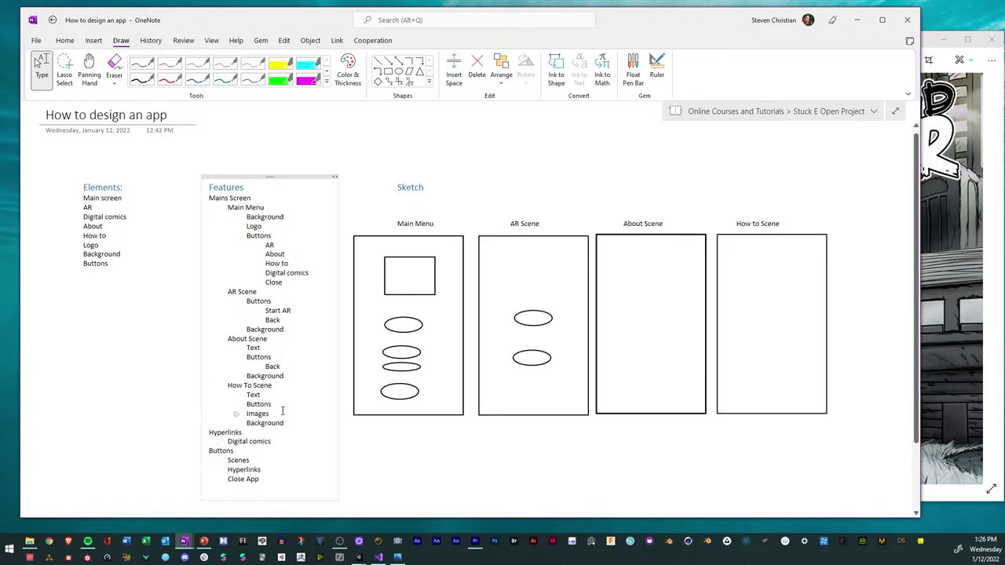
Insert How to between Start AR and Back in the AR Scene's button list
left_click(299, 311)
key("Return")
type("H")
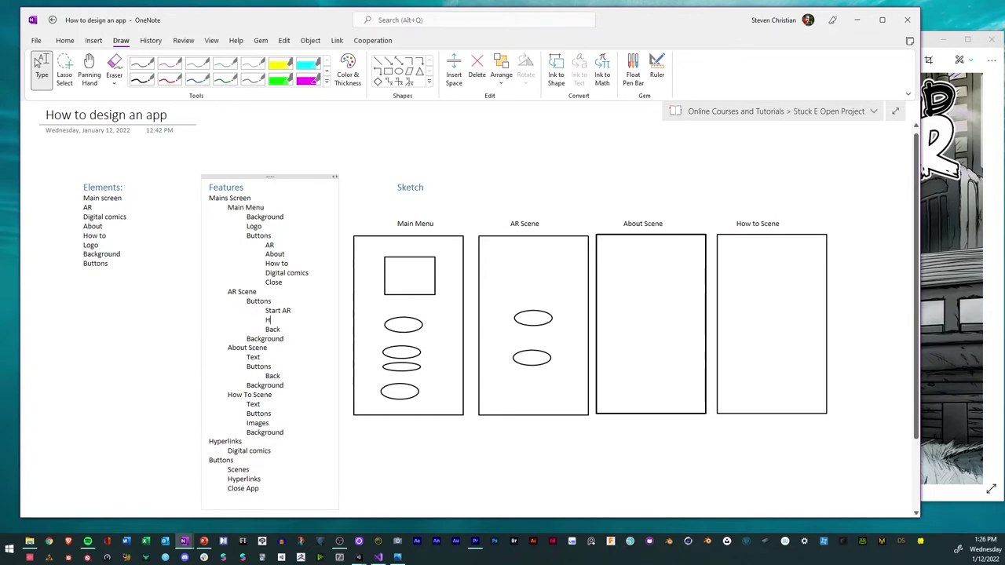
type("ow RT")
Add Back as an indented sub-item of Buttons beneath How To Scene
left_click(276, 414)
key("Return")
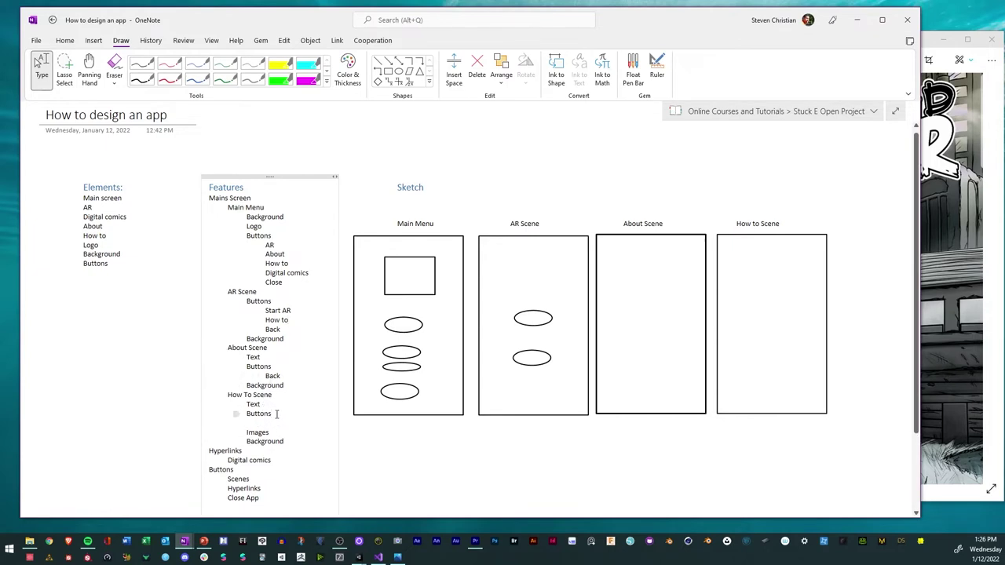
type("Back")
Duplicate the upper oval in the AR Scene frame and place the copy midway between the two existing ovals
scroll(219, 322, "down", 2)
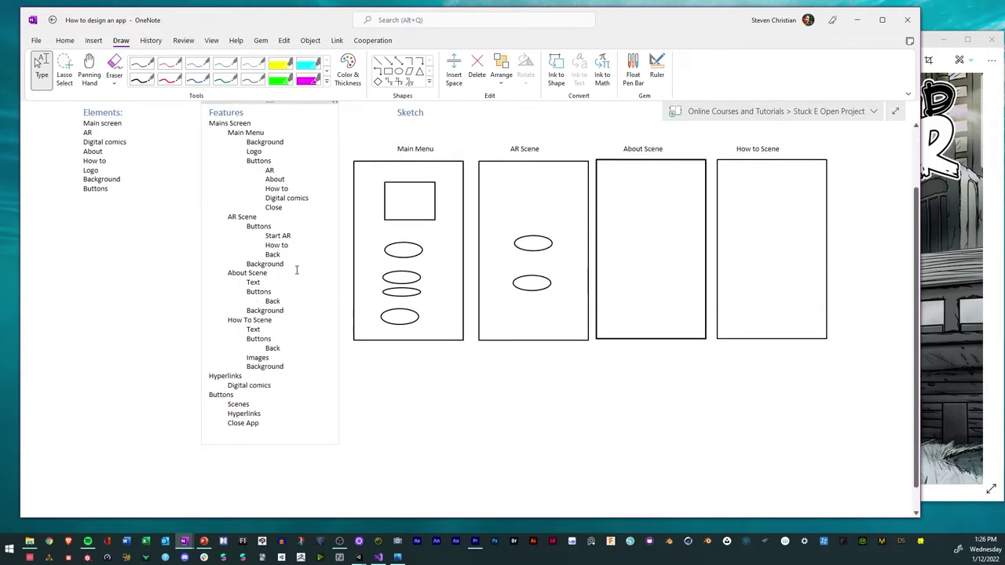
scroll(291, 271, "up", 1)
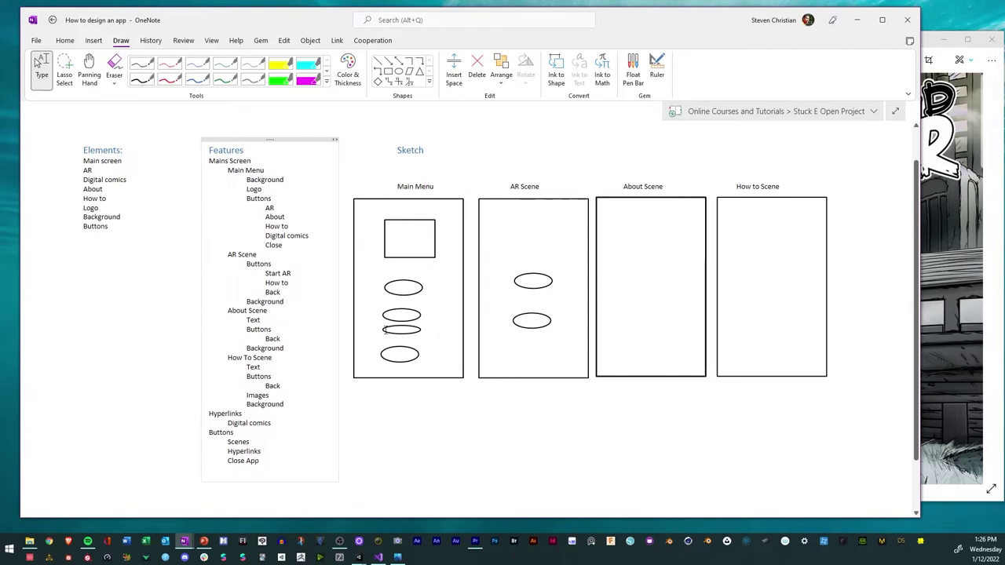
left_click(534, 287)
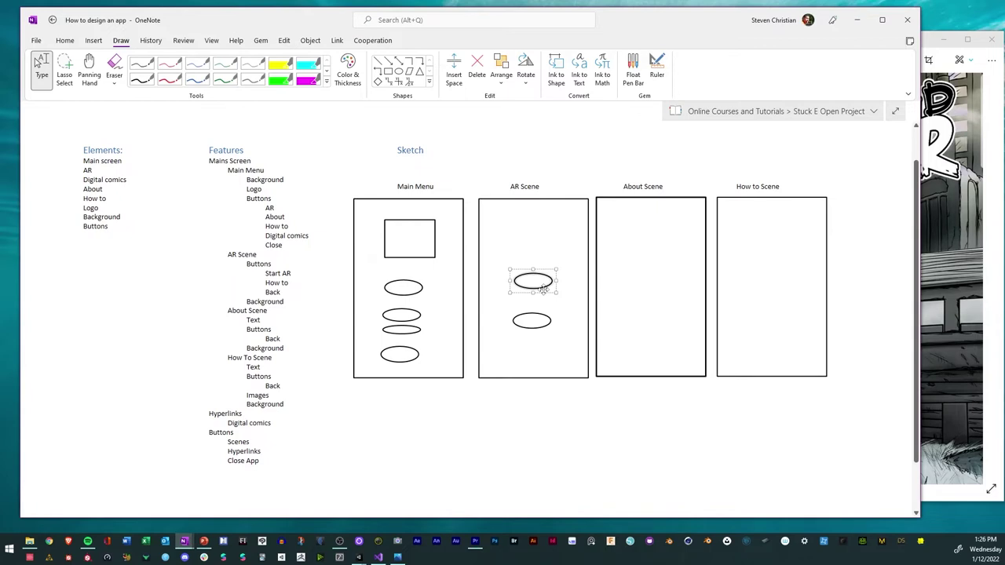
key("ctrl+c")
key("ctrl+v")
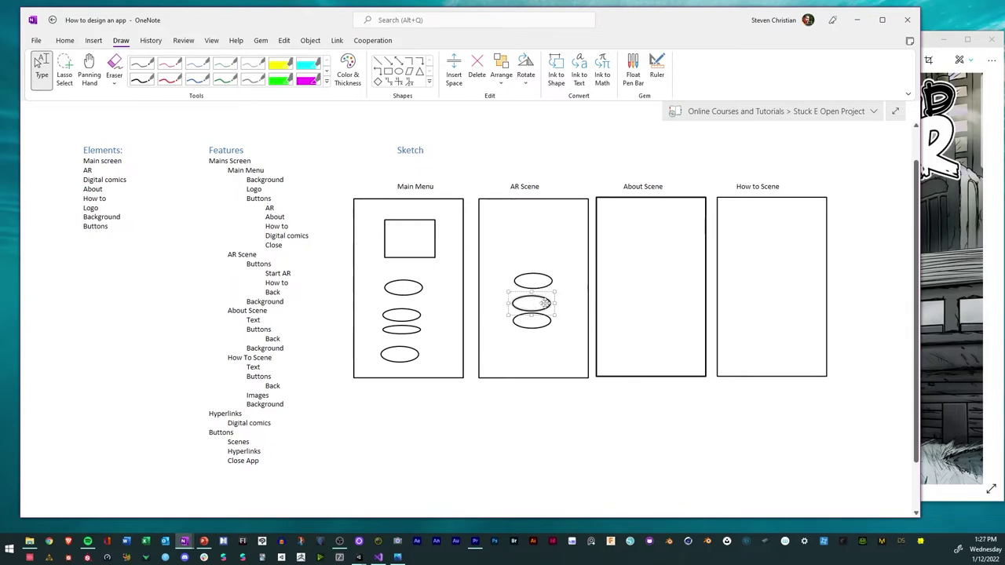
left_click_drag(542, 297, 544, 294)
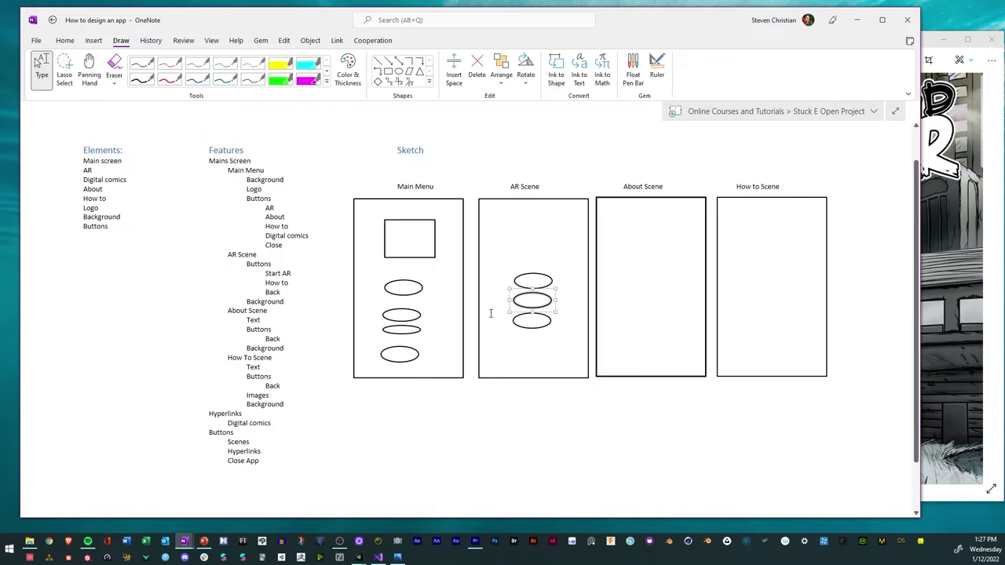
Draw three freehand horizontal pen lines in the upper part of the About Scene frame as text placeholders
left_click(143, 68)
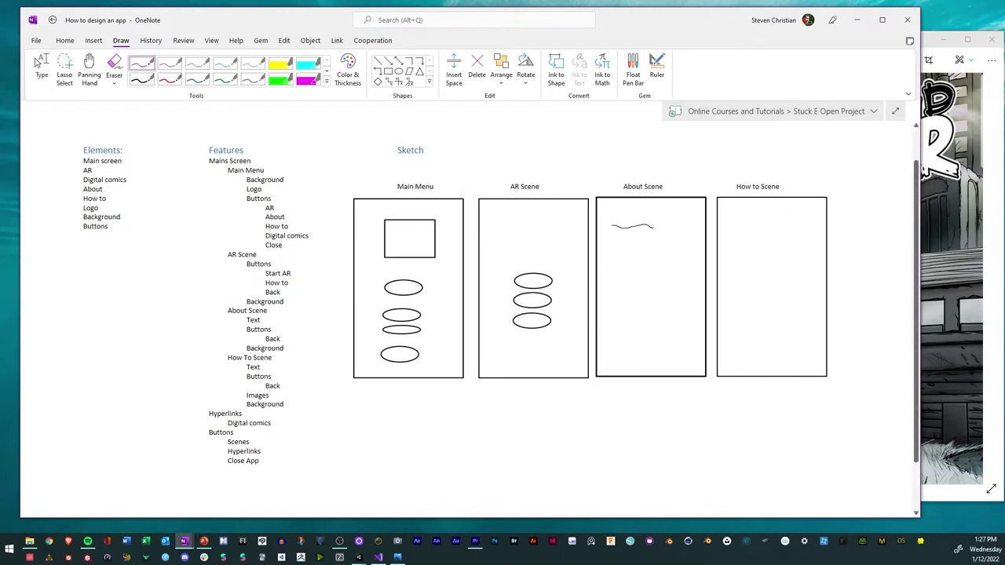
left_click_drag(654, 227, 679, 230)
left_click_drag(617, 246, 672, 246)
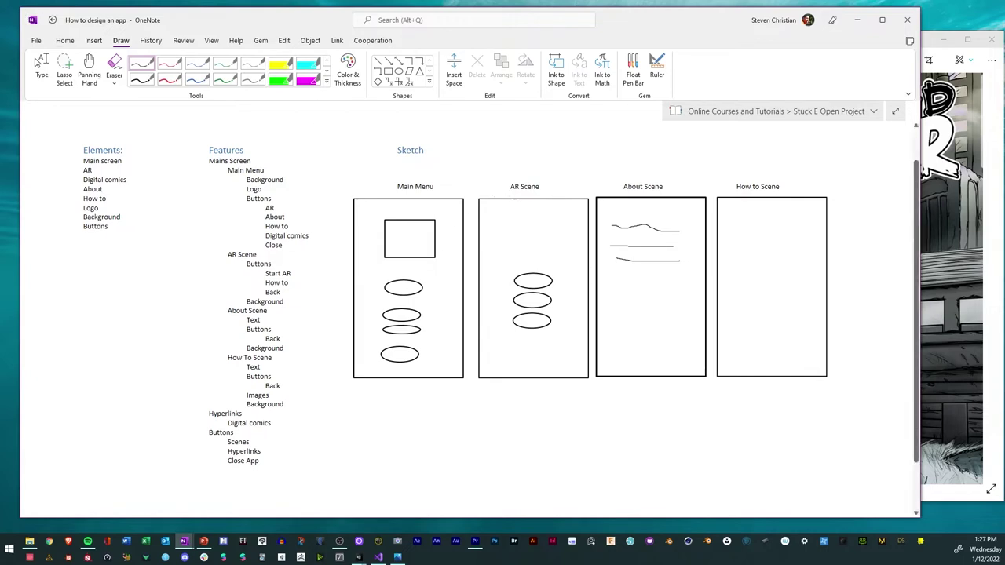
Copy the middle AR Scene oval into the About Scene frame, centred below the text lines
left_click(42, 67)
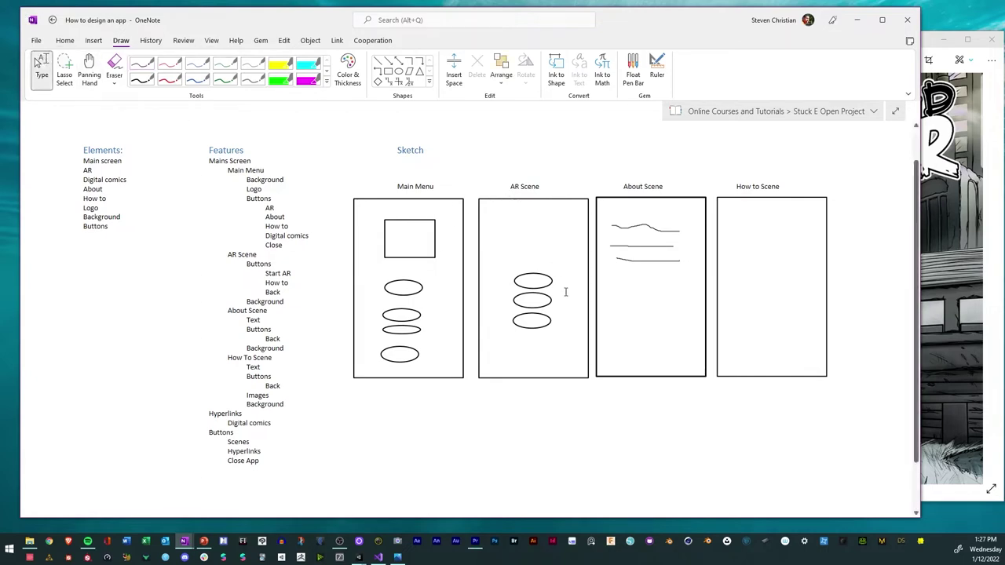
left_click(533, 301)
left_click_drag(538, 297, 652, 307, "ctrl")
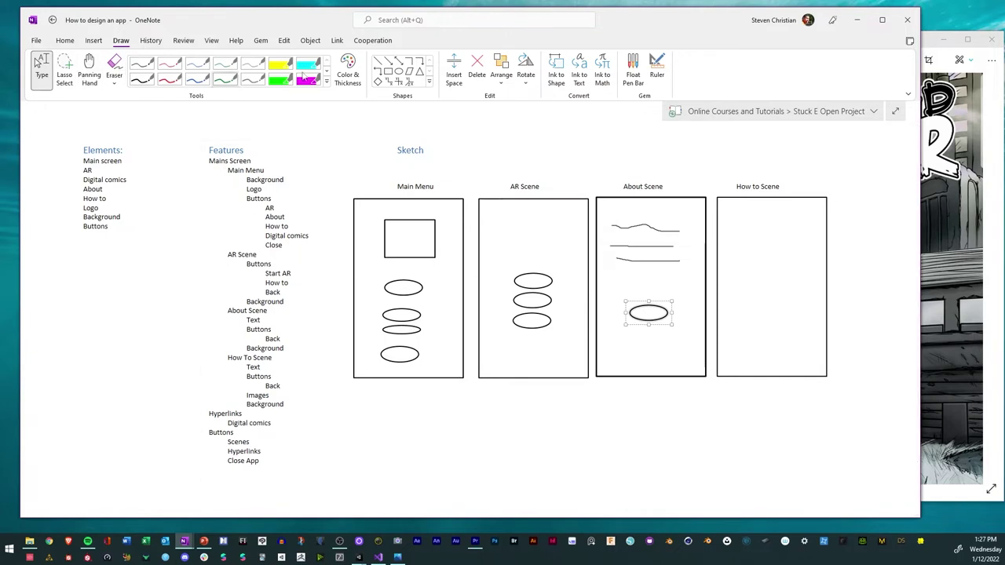
Copy the About Scene oval into the How to Scene frame and centre it near the frame's bottom edge
right_click(664, 322)
left_click(694, 289)
key("ctrl+v")
left_click_drag(655, 337, 784, 344)
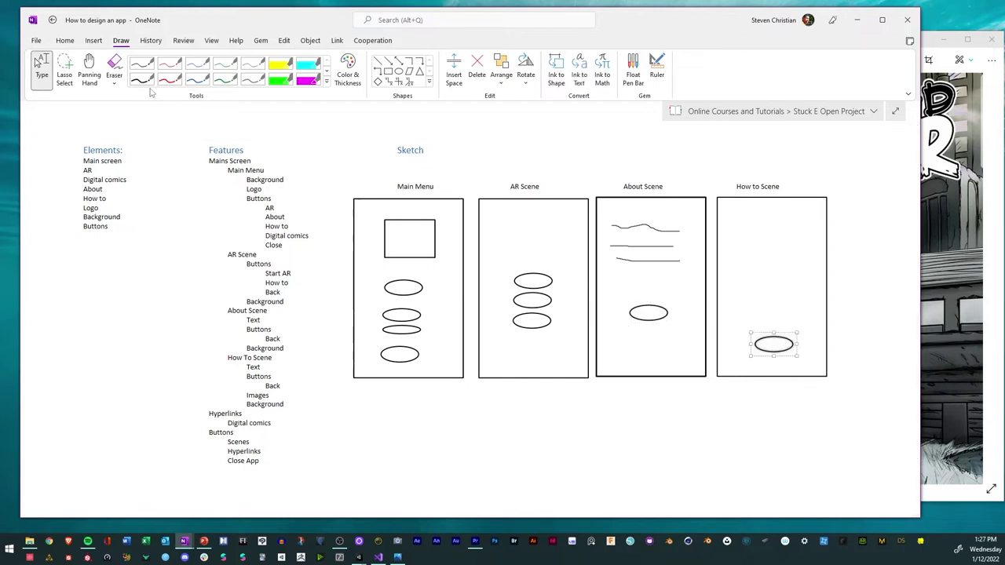
Draw four freehand horizontal pen lines above the oval in the How to Scene frame as text placeholders
left_click(142, 64)
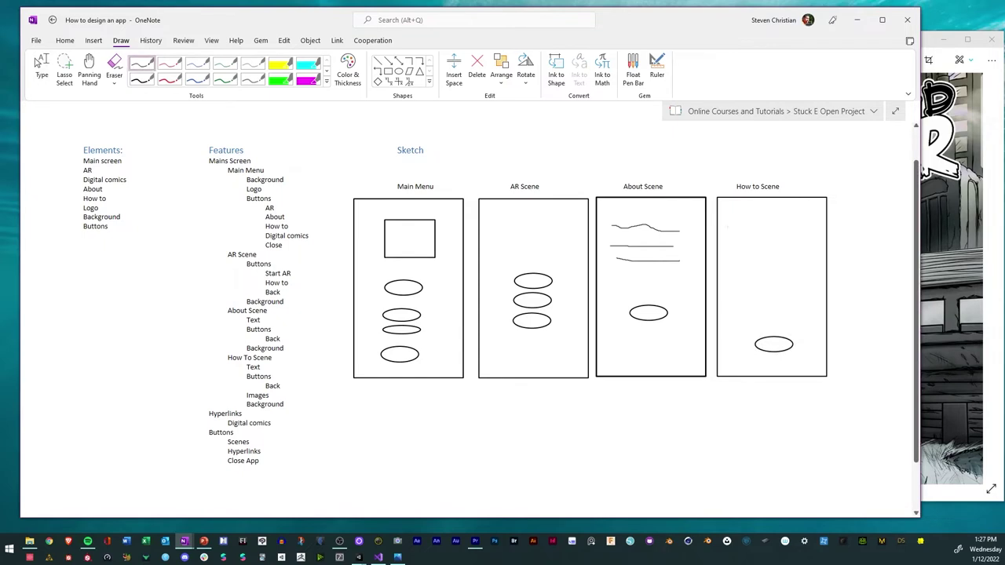
mouse_move(734, 273)
left_mouse_down()
mouse_move(804, 272)
mouse_move(805, 286)
left_mouse_up()
left_click_drag(739, 300, 810, 301)
left_click_drag(740, 312, 804, 311)
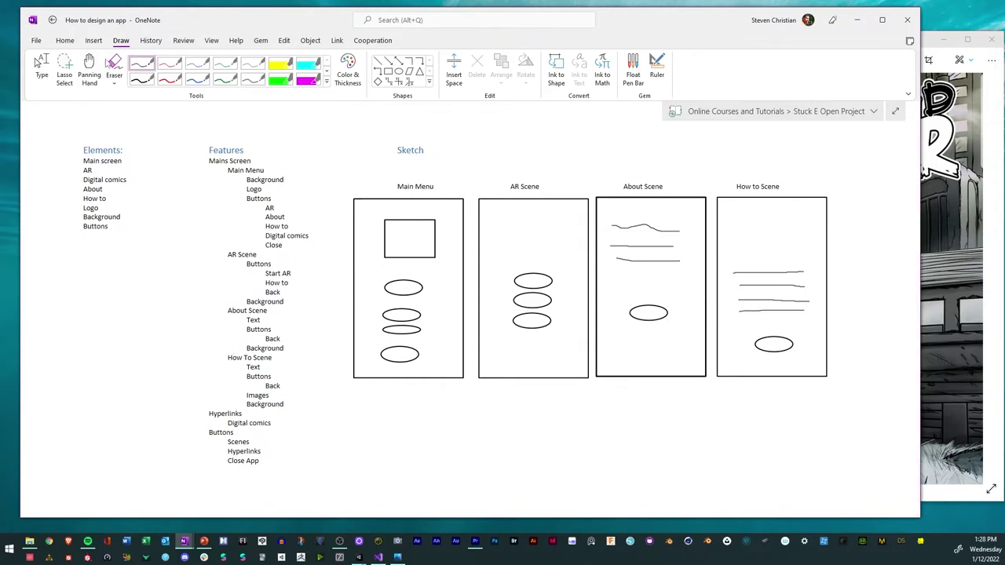
Draw a wide rectangle above the text lines in the How to Scene frame as an image placeholder
left_click(388, 72)
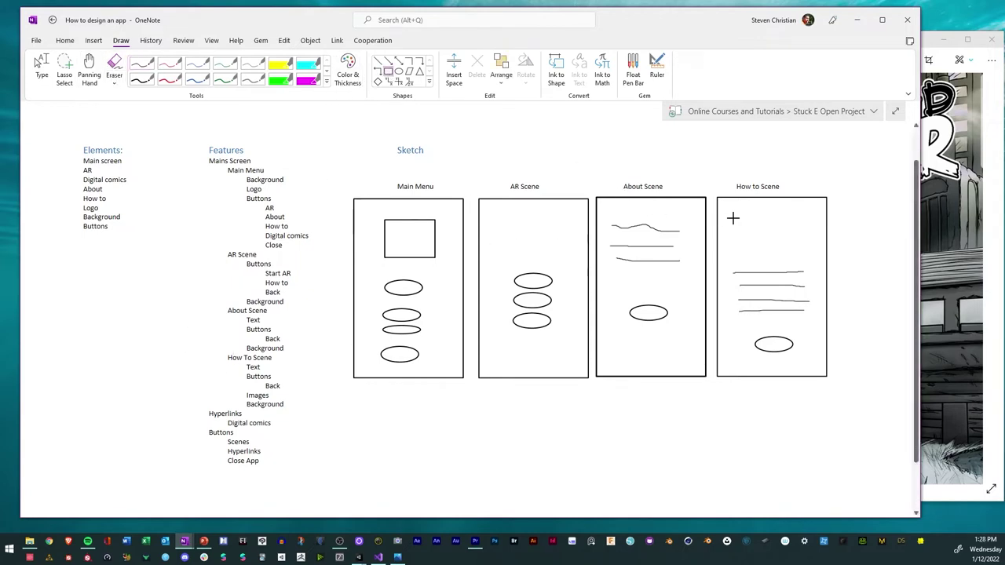
left_click_drag(736, 220, 812, 258)
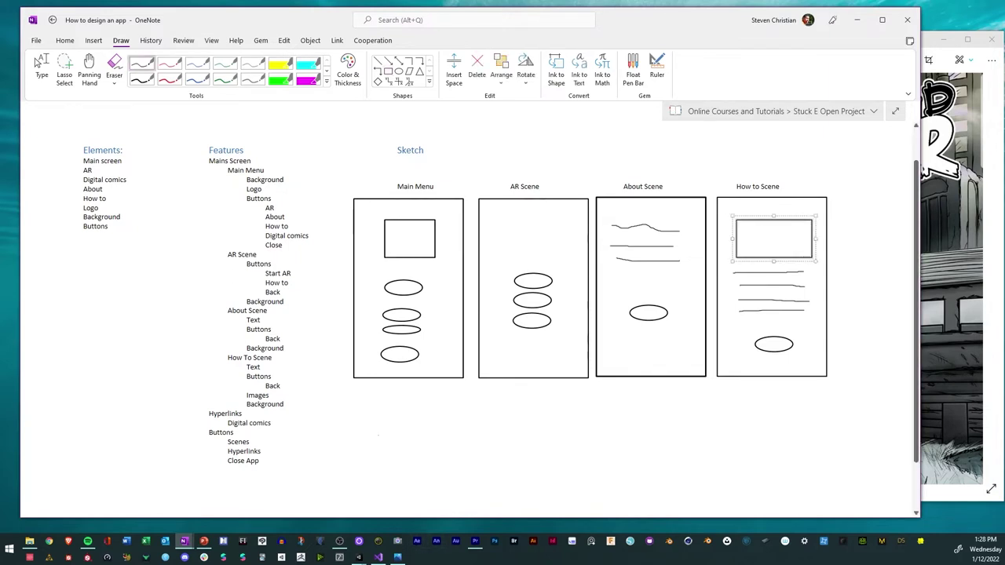
left_click(39, 66)
left_click(410, 462)
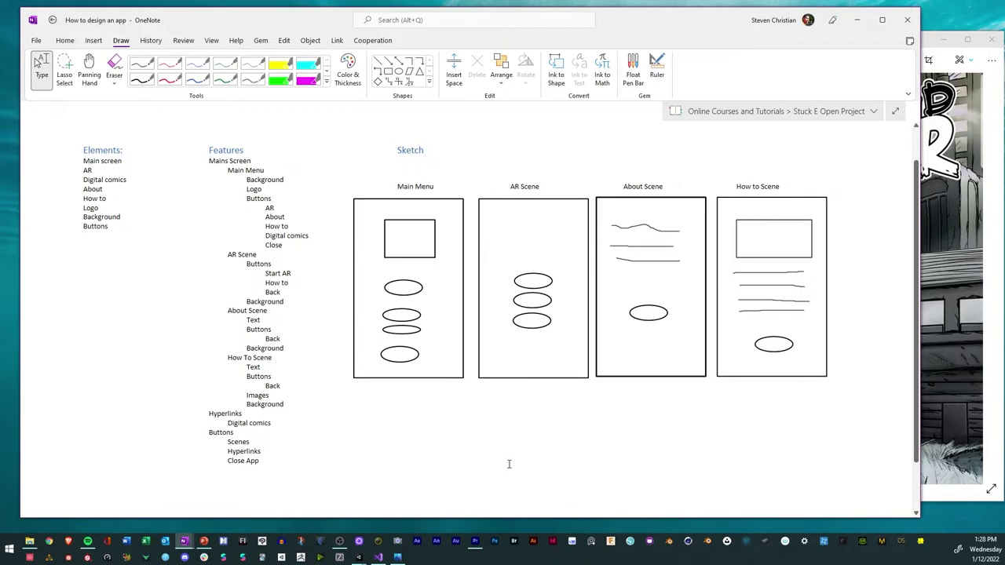
Switch to the Unity editor and create a folder named App Designs inside the project's Scenes folder
key("alt+Tab")
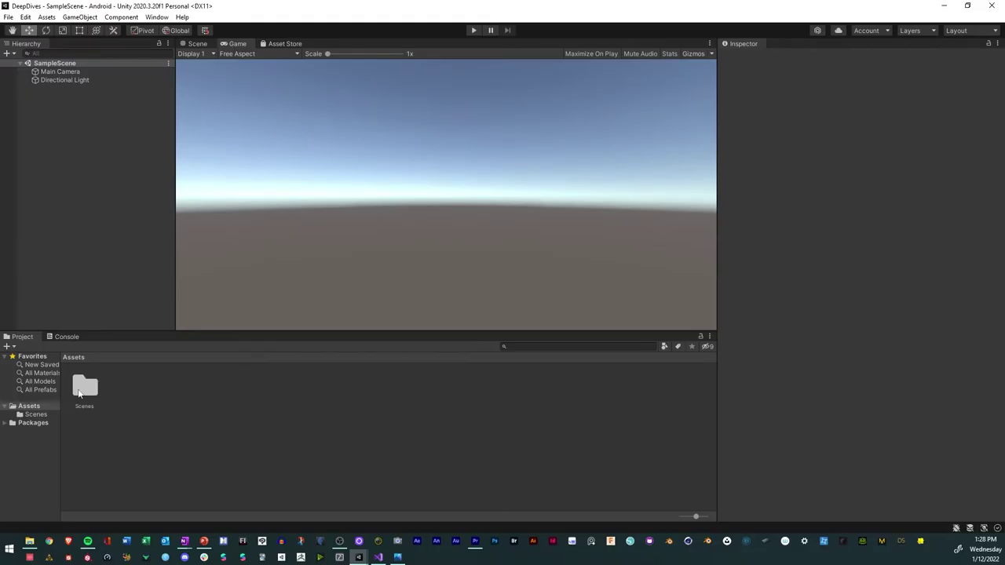
double_click(85, 385)
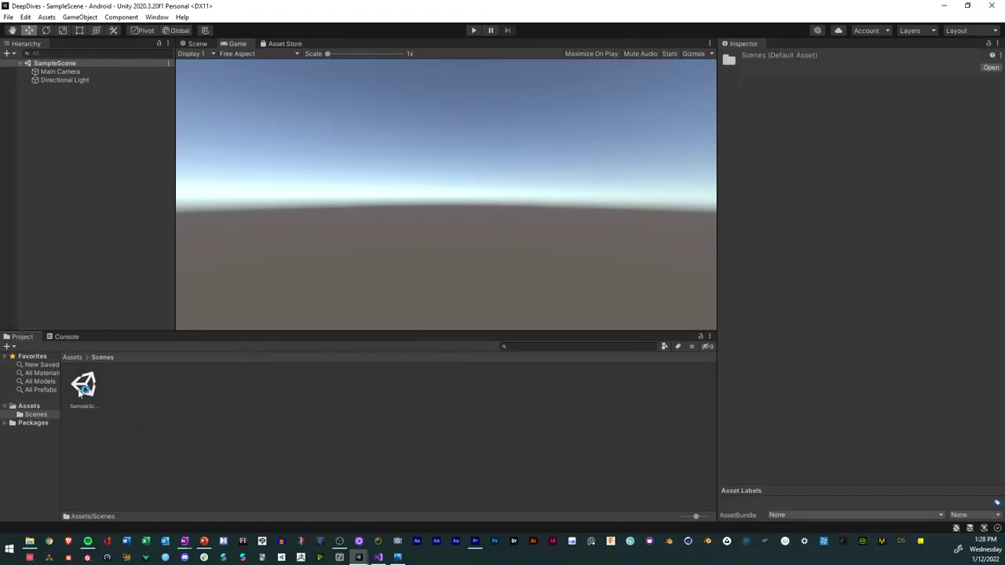
right_click(144, 407)
mouse_move(173, 131)
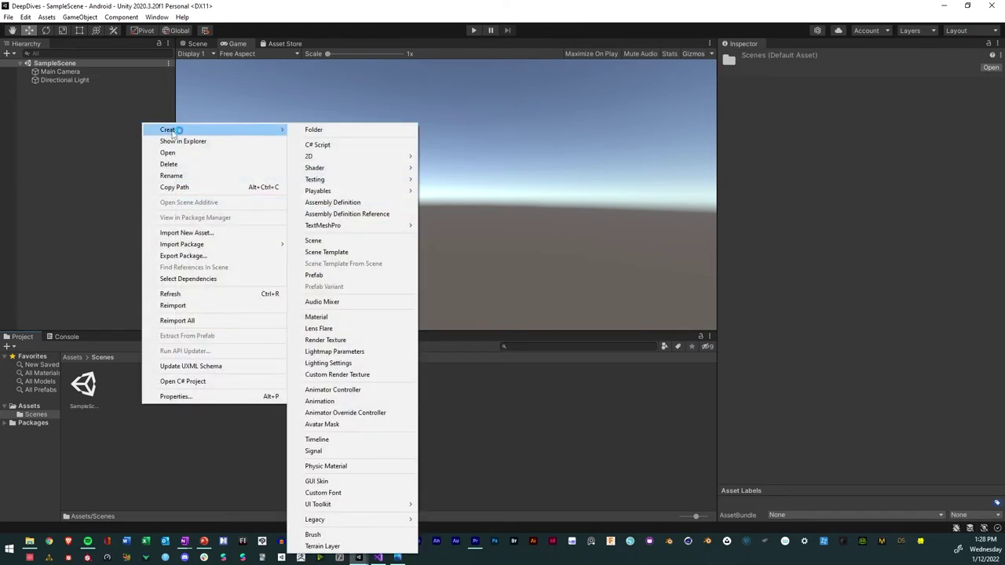
left_click(334, 131)
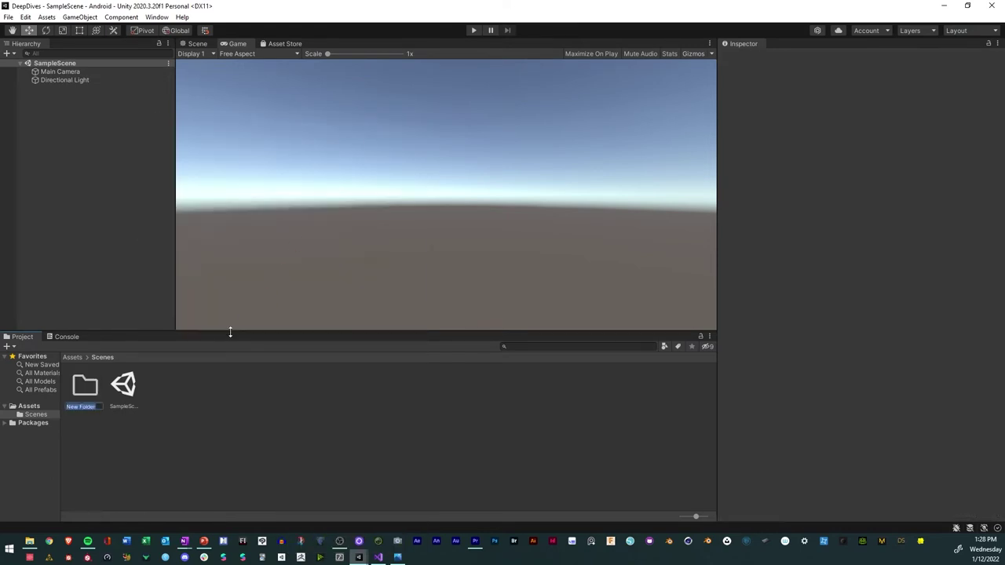
type("App Designs")
key("Return")
Create a new scene named Main Menu inside the App Designs folder
double_click(75, 387)
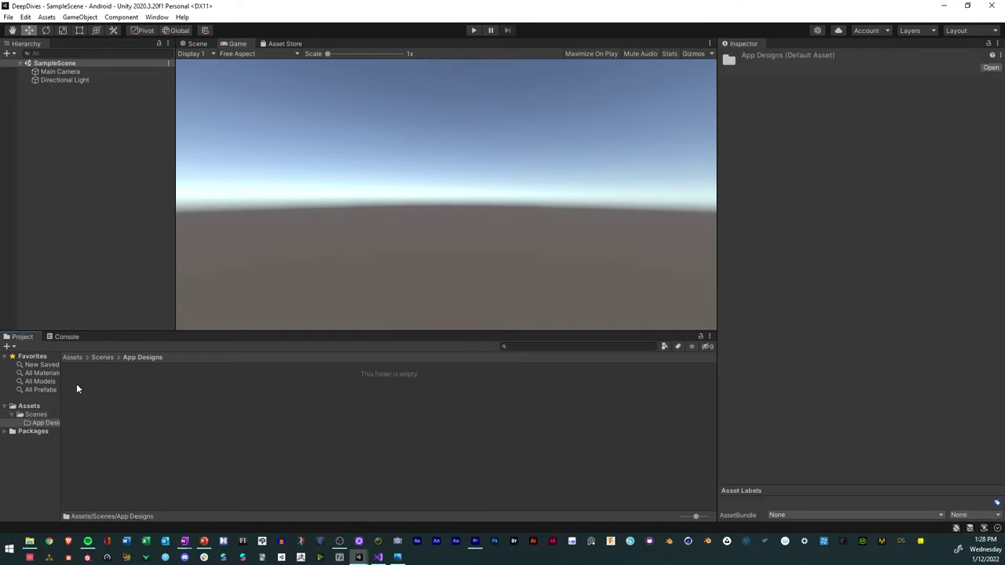
right_click(113, 391)
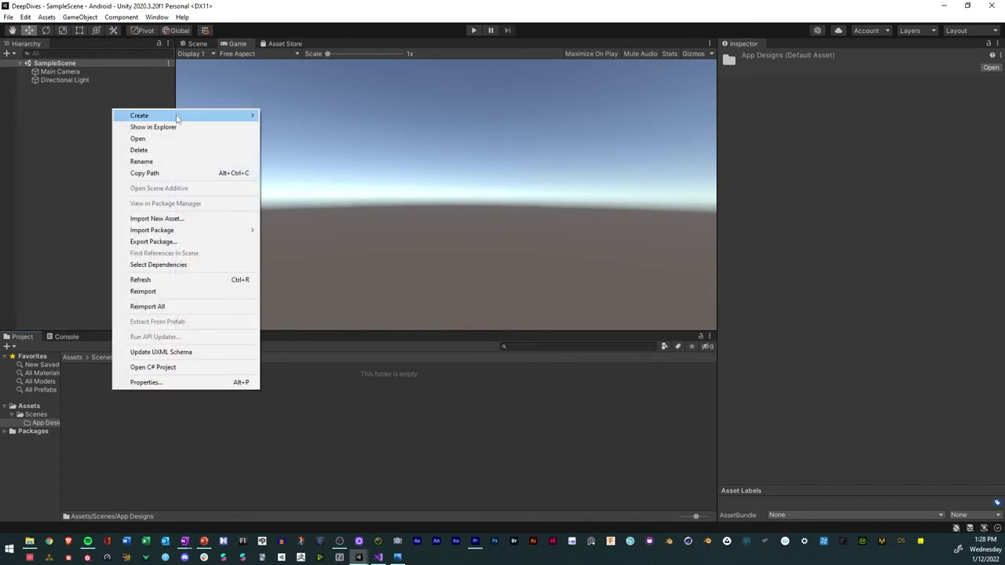
mouse_move(178, 118)
left_click(294, 227)
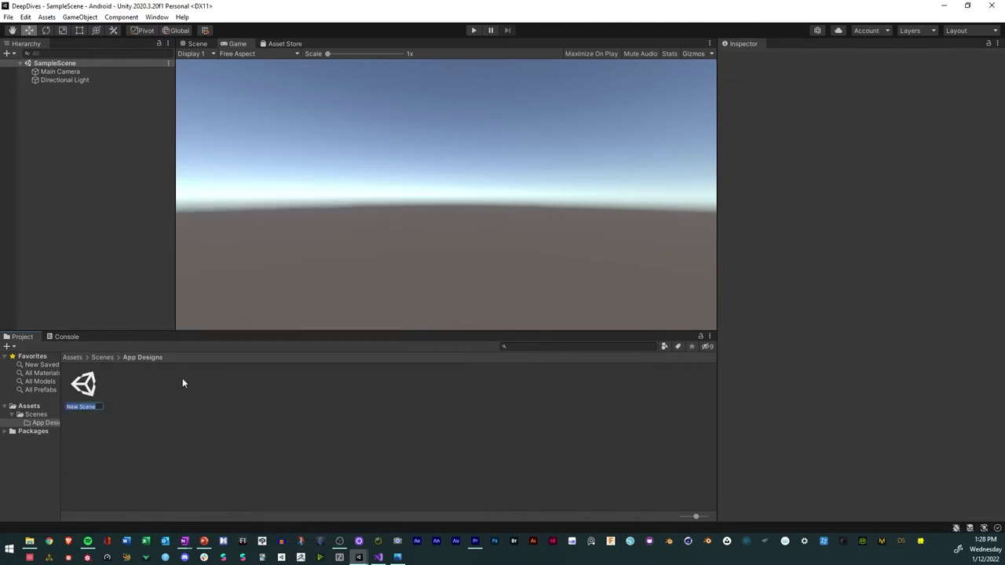
type("Main Menu")
key("BackSpace")
key("BackSpace")
type("enu")
key("Return")
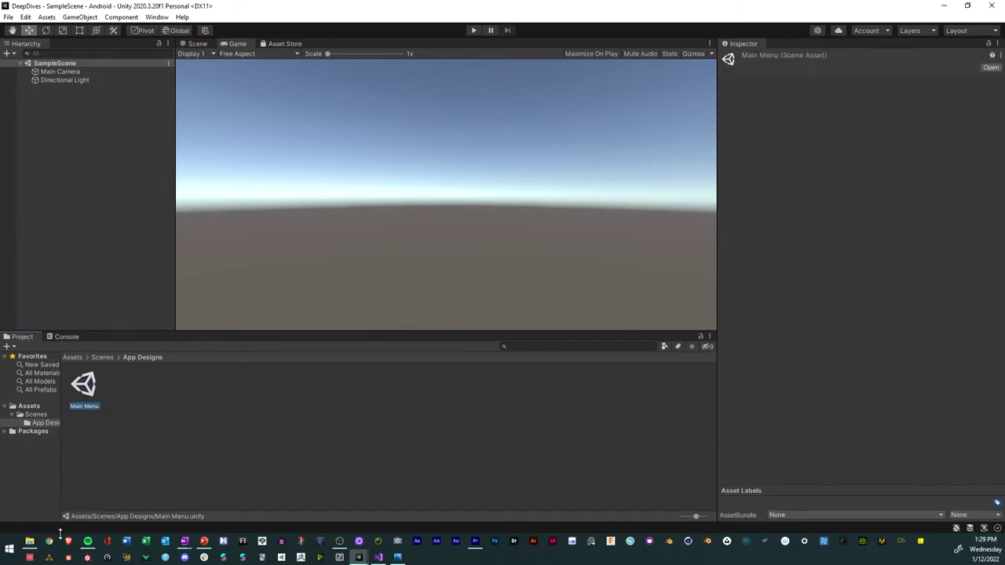
Switch back to the OneNote page to review the sketched scenes
mouse_move(38, 548)
left_click(184, 541)
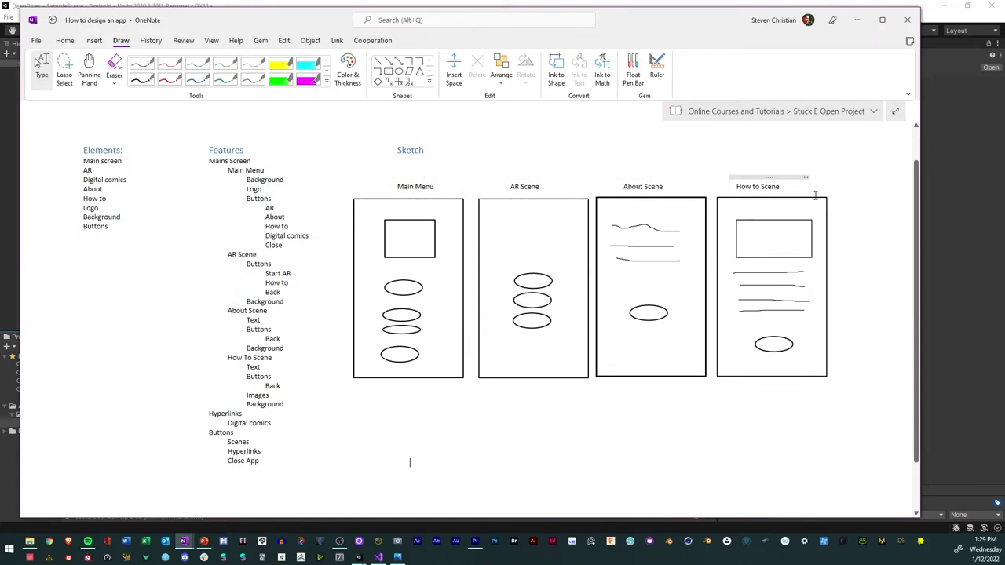
Switch to the Unity editor and duplicate the Main Menu scene three times in the App Designs folder
left_click(970, 240)
key("ctrl+d")
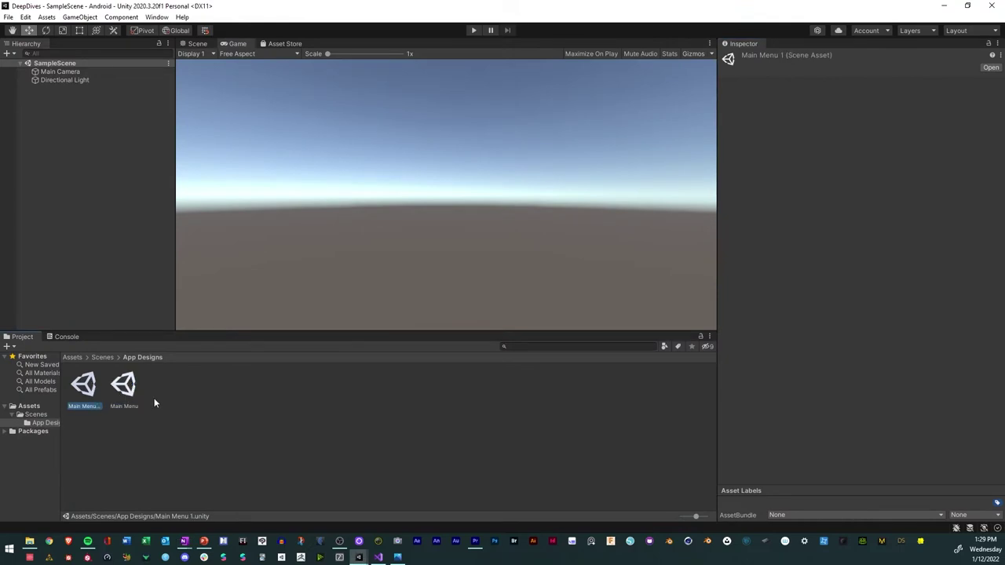
key("ctrl+d")
key("ctrl+d")
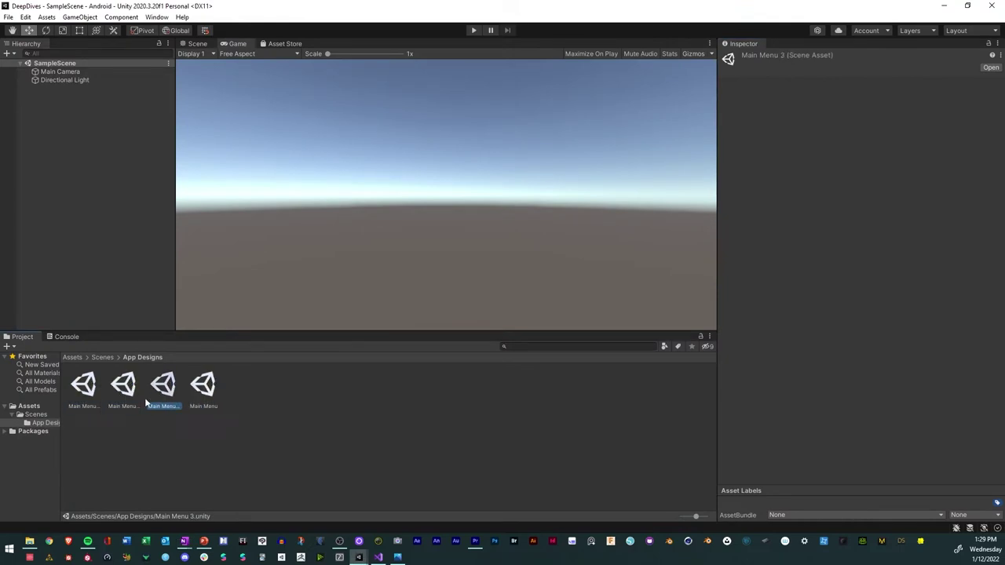
Rename the three duplicated scenes as AR Scene, About and How To
left_click(88, 407)
type("ARE")
type("cene")
key("Return")
left_click(119, 407)
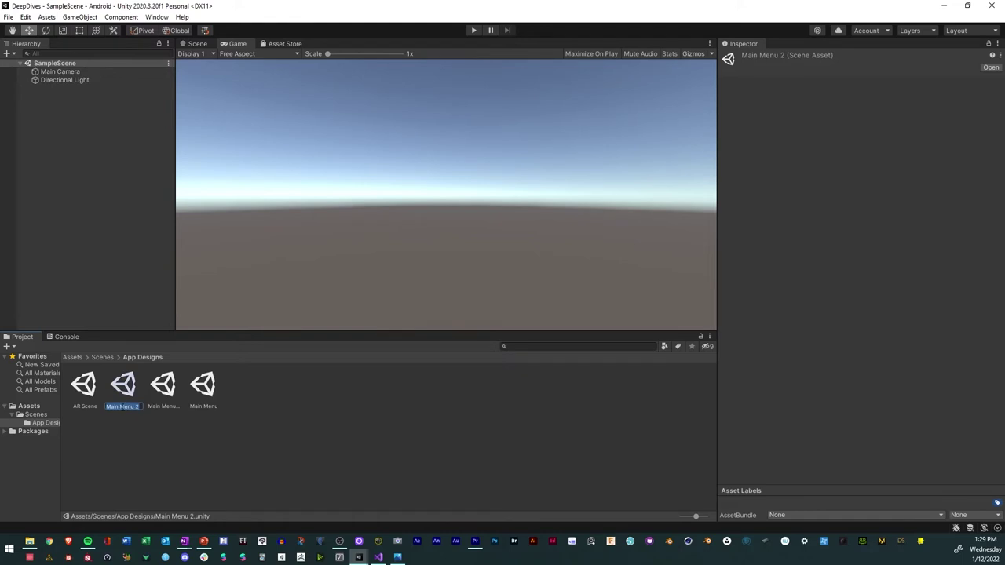
type("About")
key("Return")
left_click(163, 407)
type("How To")
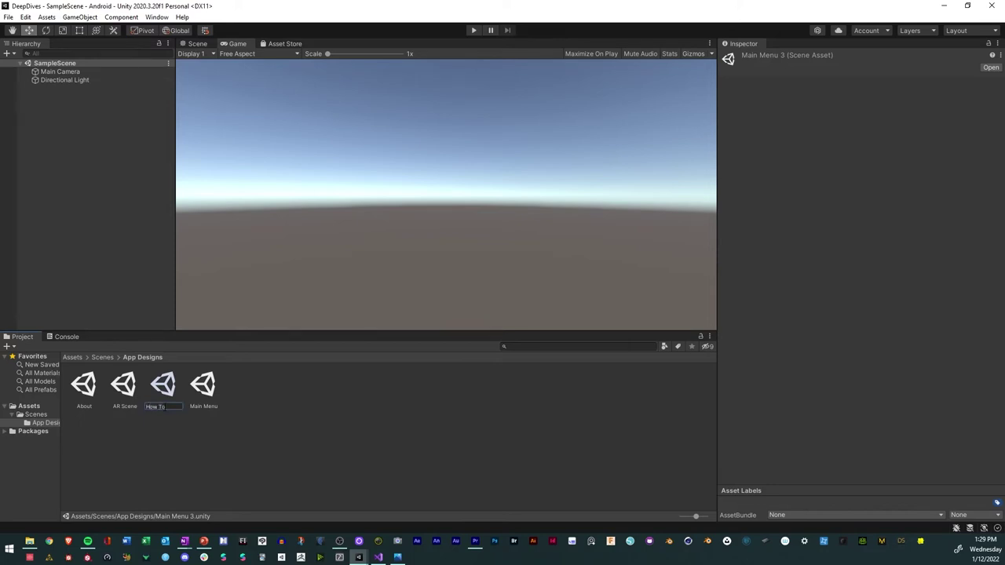
key("Return")
left_click(228, 427)
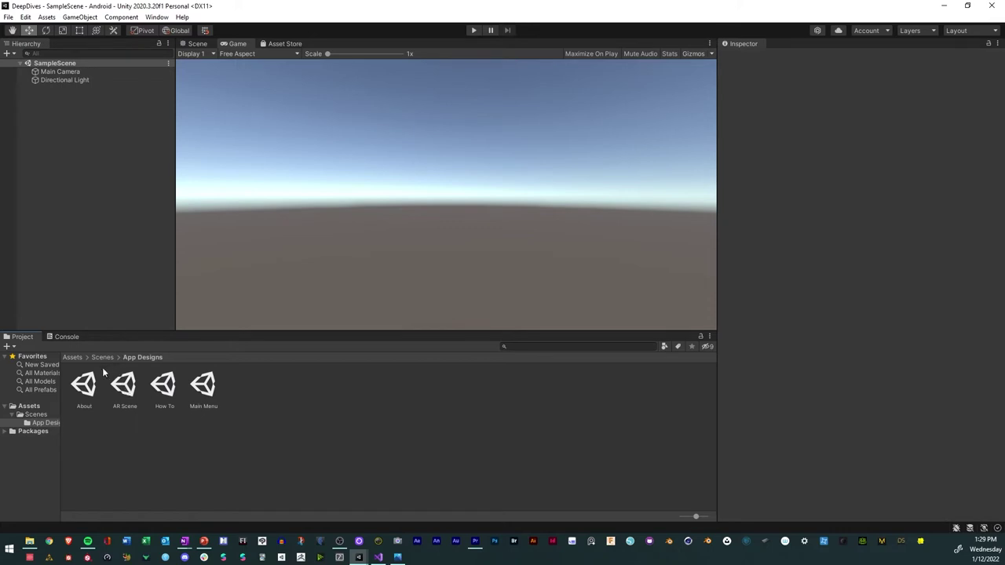
Open the Main Menu scene and set the Game view's resolution to 1920x1080 Portrait
double_click(203, 388)
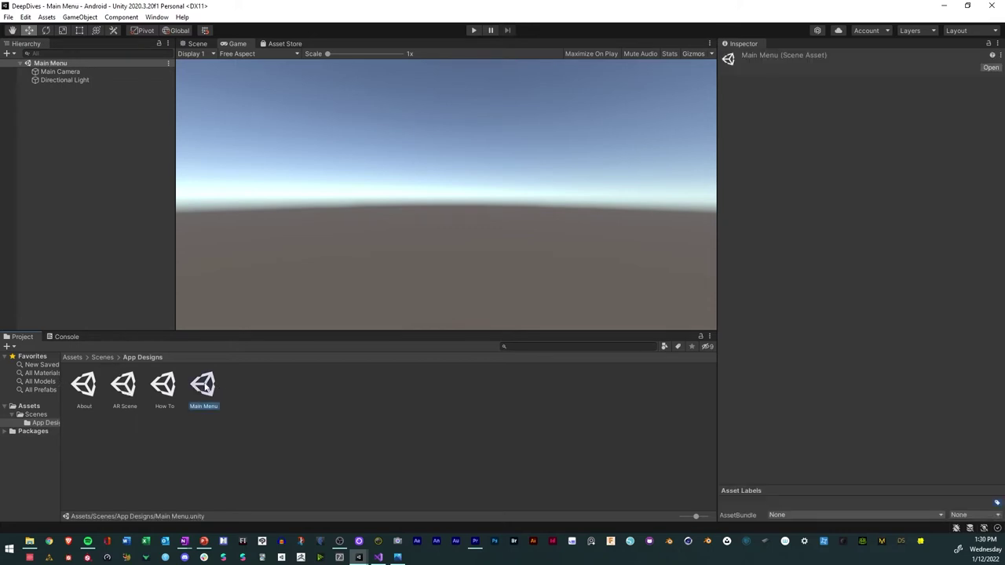
left_click(76, 186)
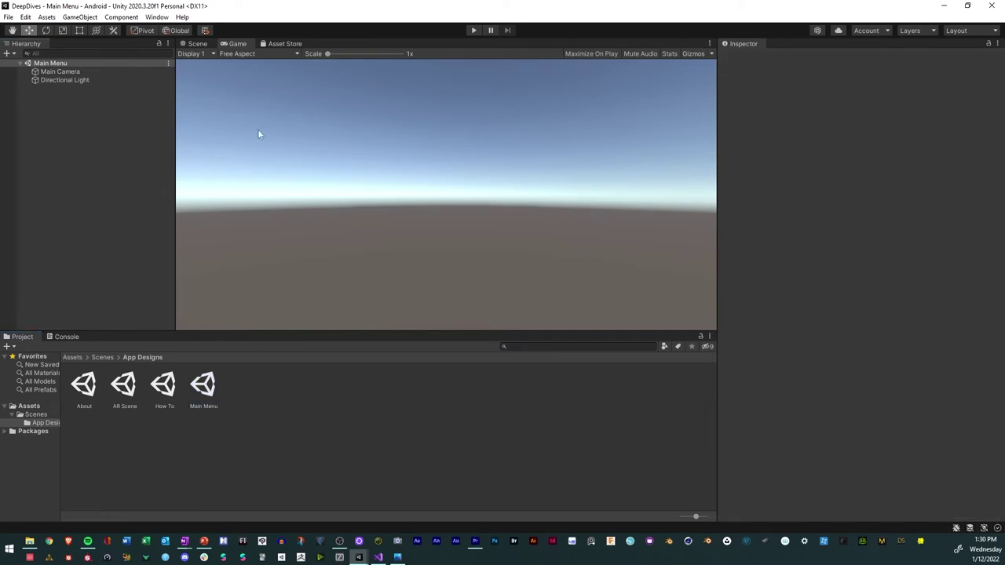
left_click(262, 53)
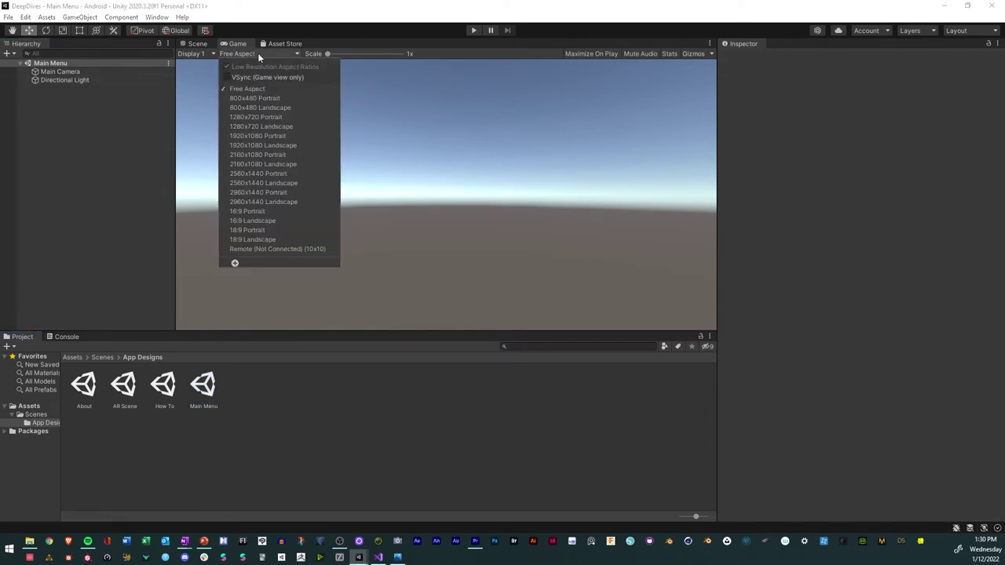
left_click(254, 137)
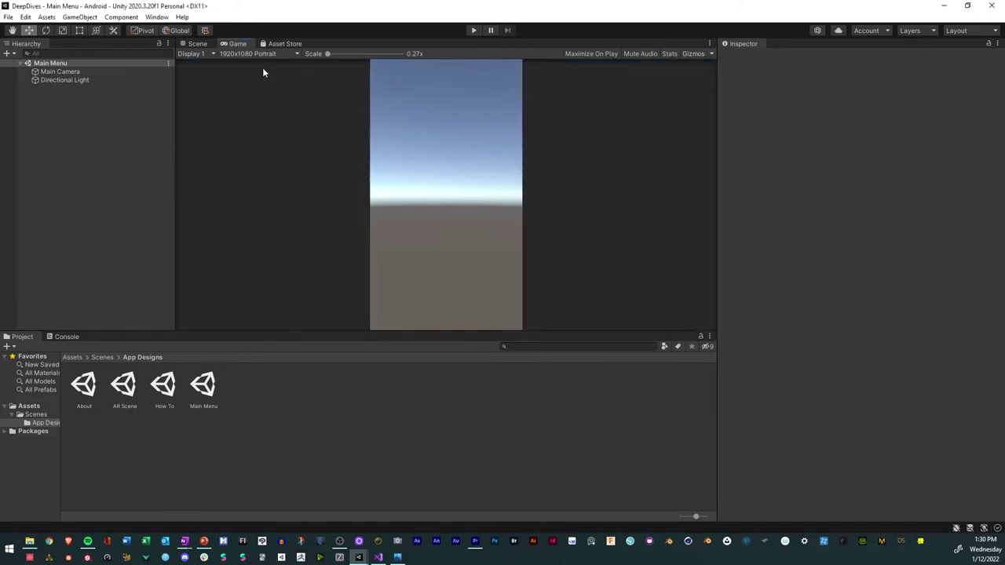
Dock the Game view beside the Scene view and widen the Scene view so both are shown together
left_click_drag(234, 44, 613, 149)
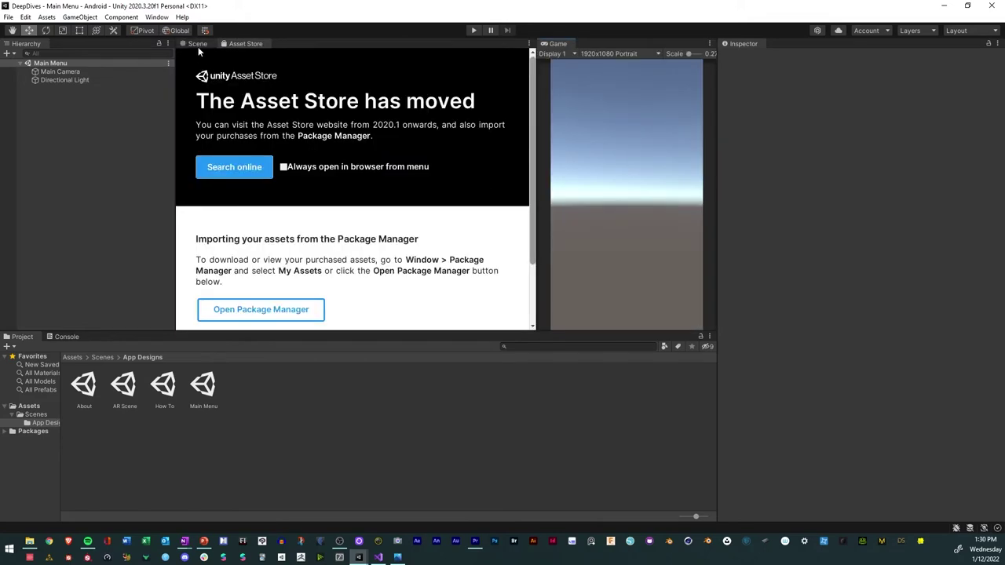
left_click(198, 44)
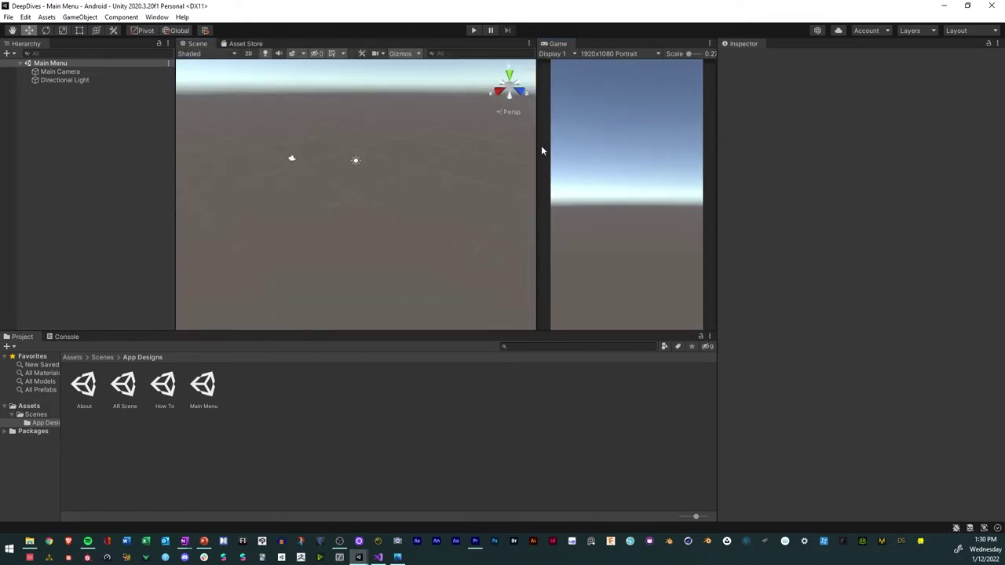
left_click_drag(536, 141, 560, 141)
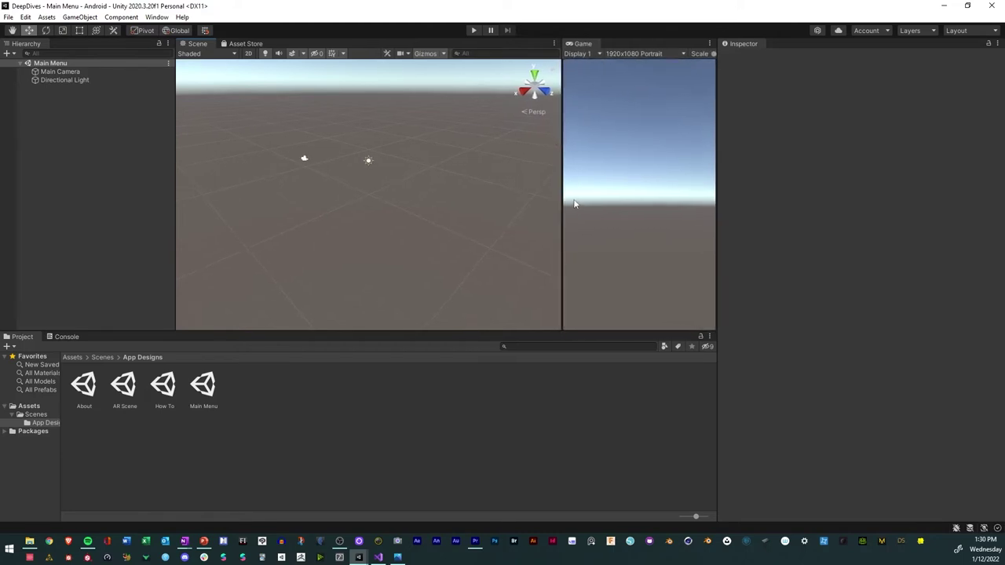
left_click_drag(446, 196, 504, 198, "alt")
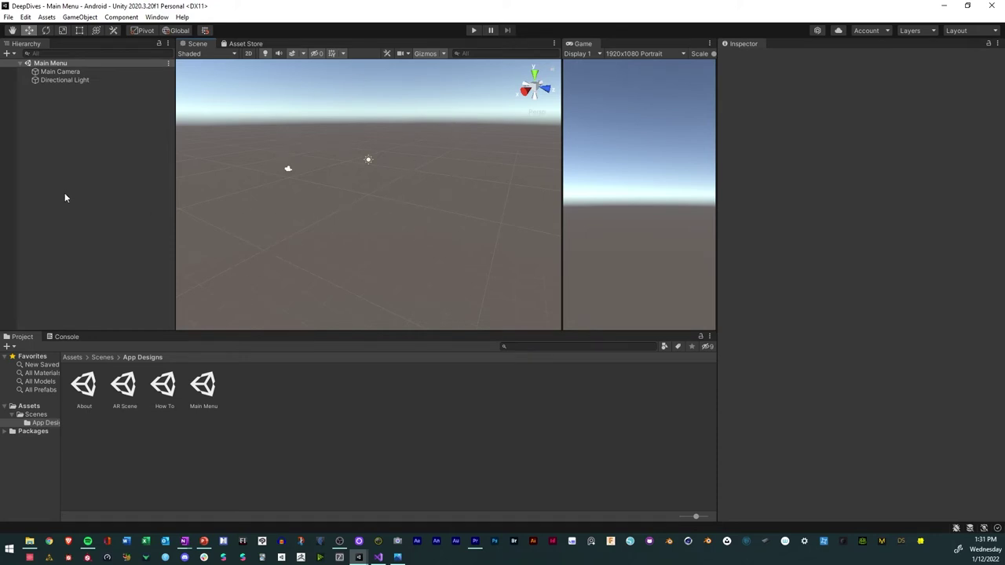
Add a UI Canvas to the Main Menu scene and bring its outline into view
right_click(65, 136)
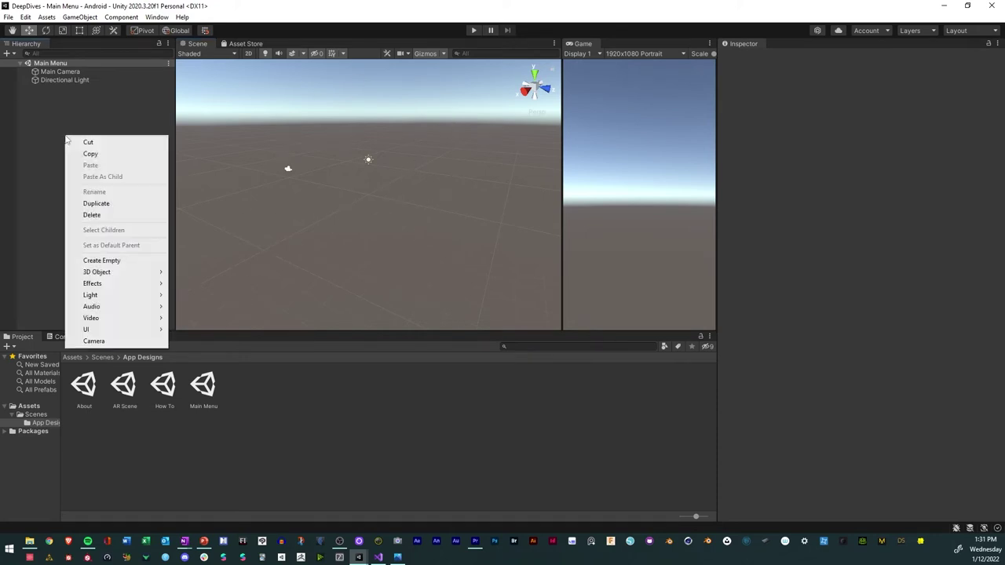
mouse_move(128, 329)
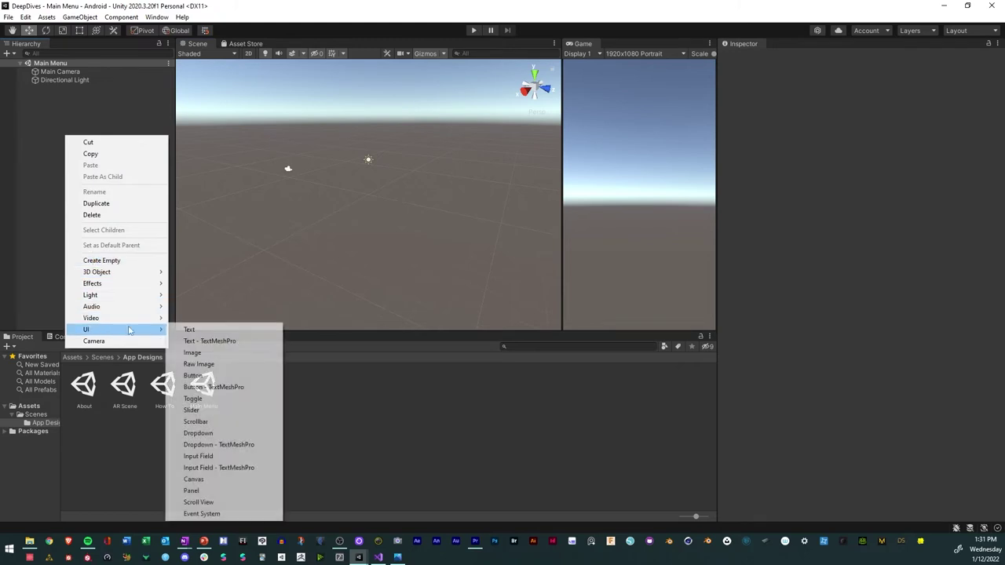
left_click(194, 480)
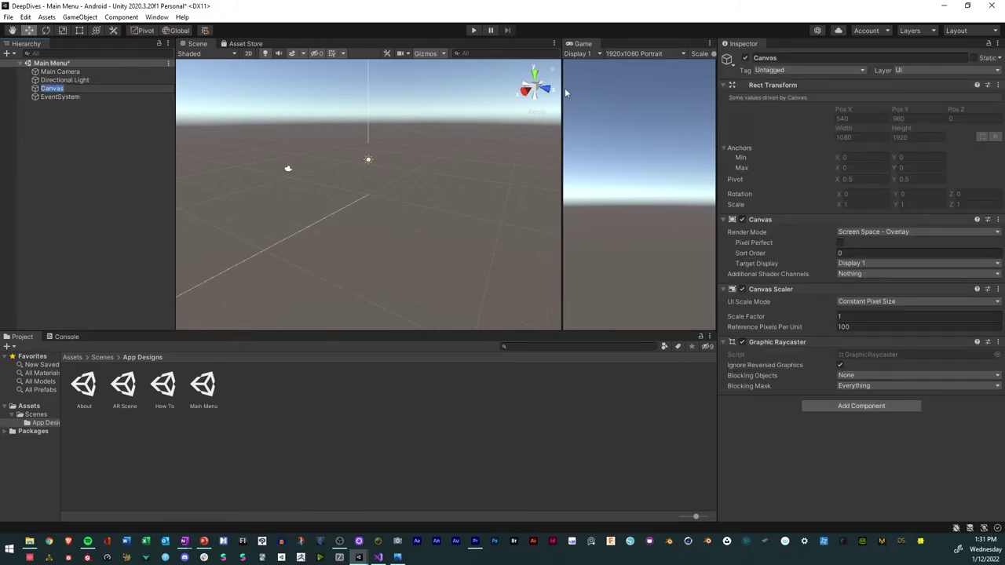
right_click_drag(288, 190, 316, 124)
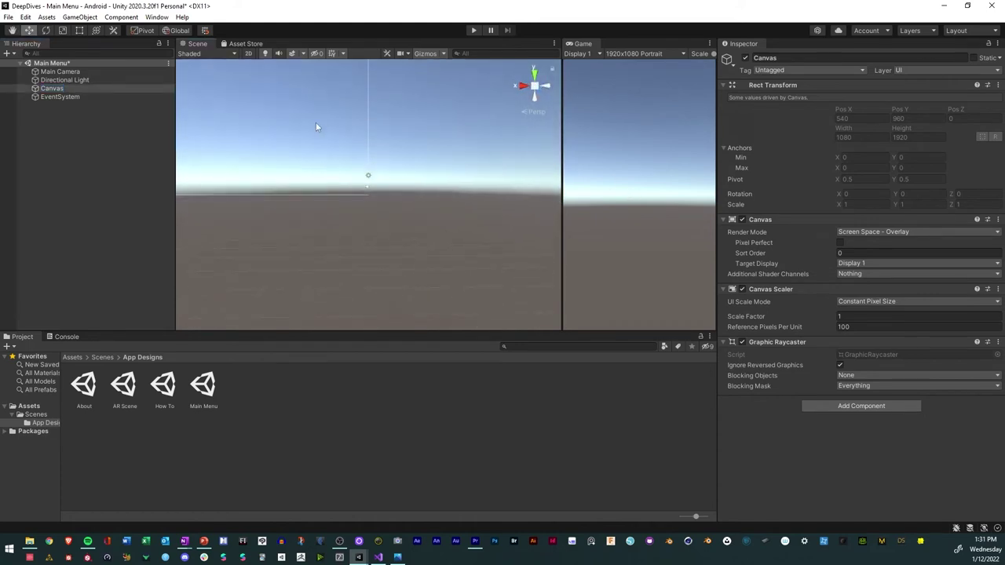
middle_click_drag(353, 149, 471, 284)
scroll(402, 210, "down", 5)
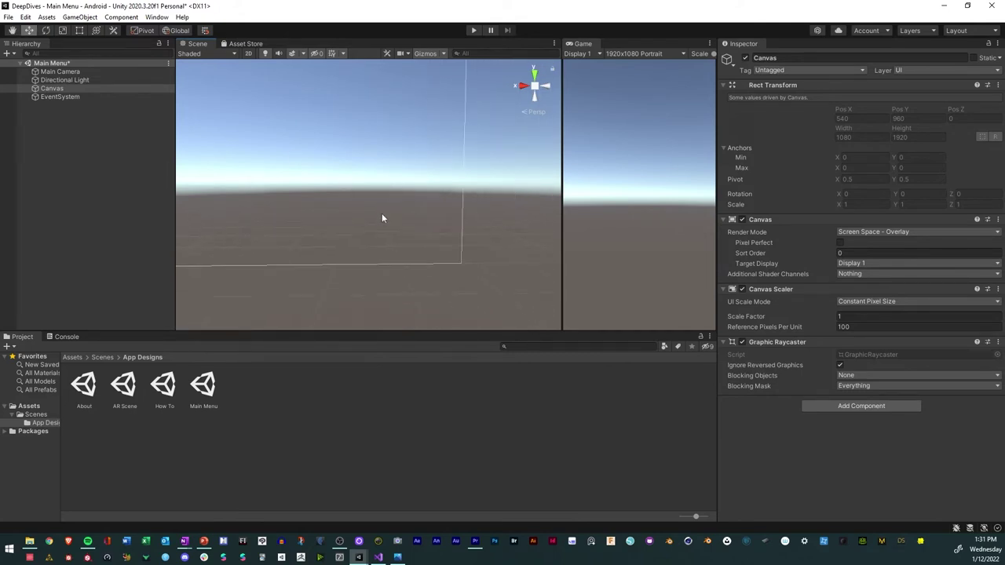
middle_click_drag(360, 196, 419, 233)
scroll(419, 233, "down", 2)
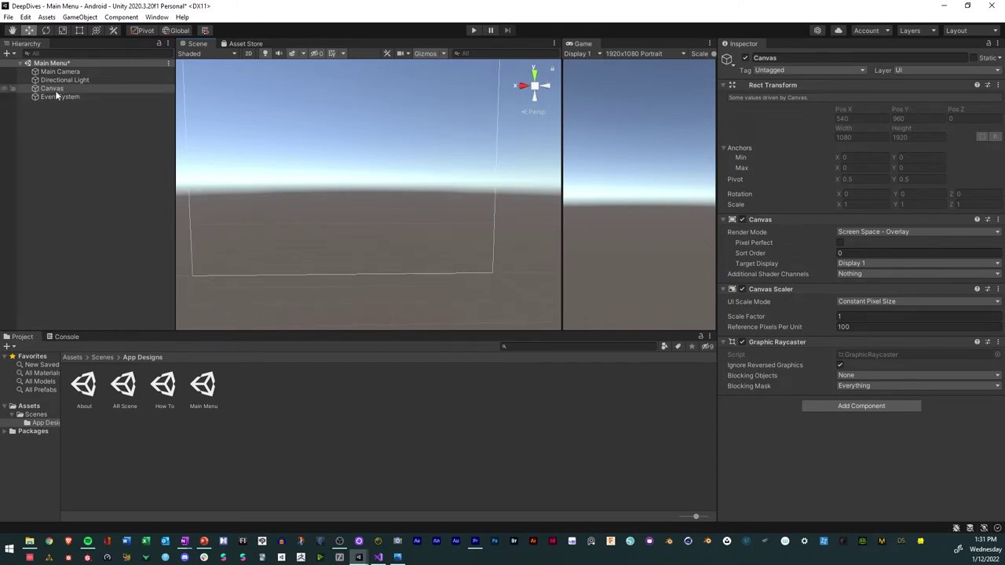
Keep the Canvas render mode at Screen Space - Overlay and set its UI Scale Mode to Scale With Screen Size
left_click(878, 232)
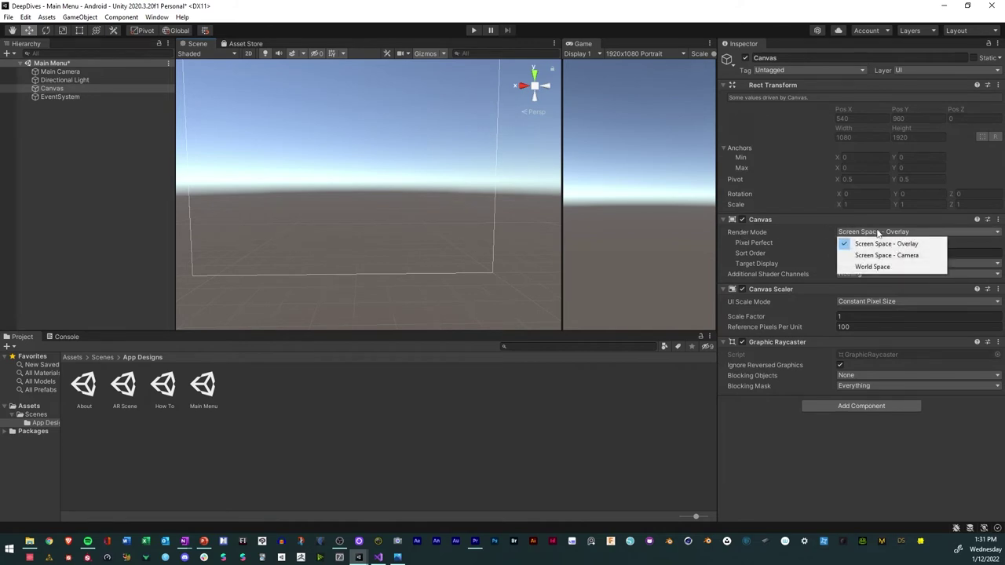
left_click(815, 232)
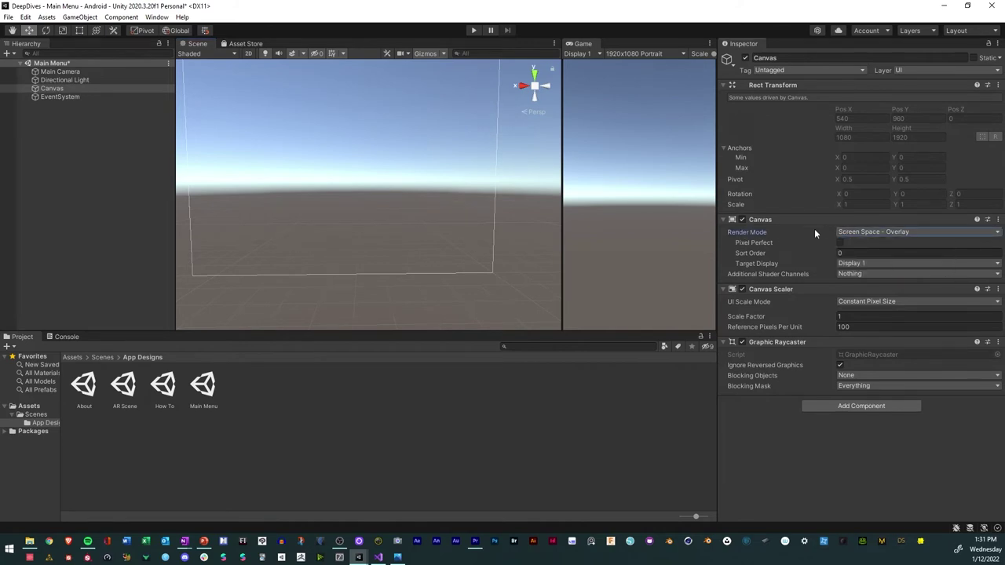
left_click(851, 302)
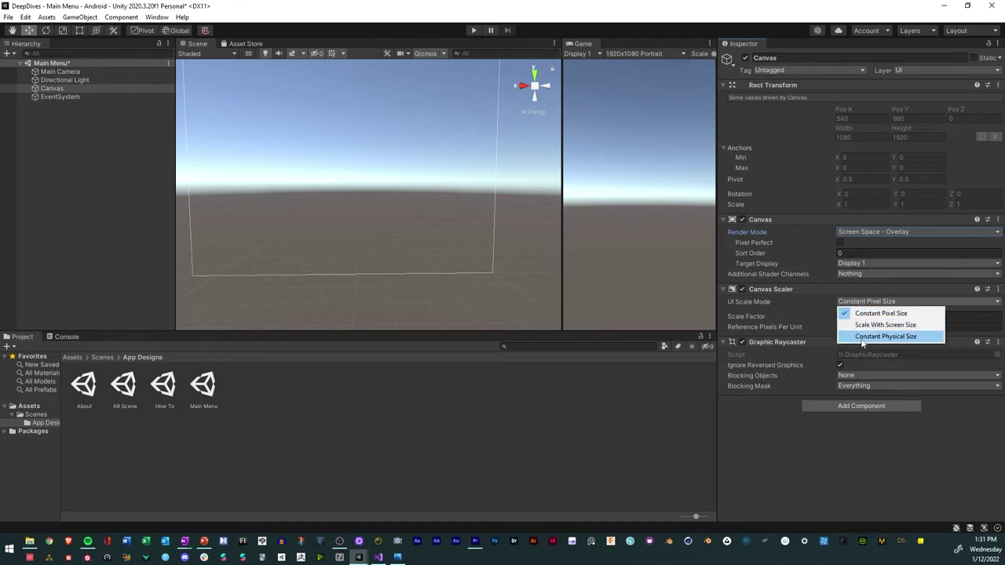
left_click(870, 324)
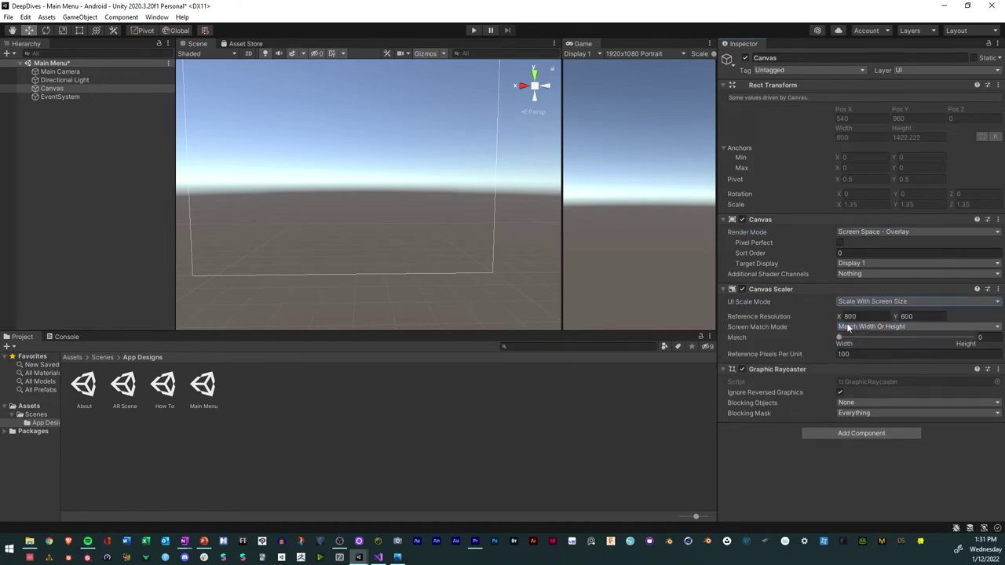
Set the Canvas Scaler's reference resolution to 1080 by 1920 and its width-height match to 0.5
left_click(866, 316)
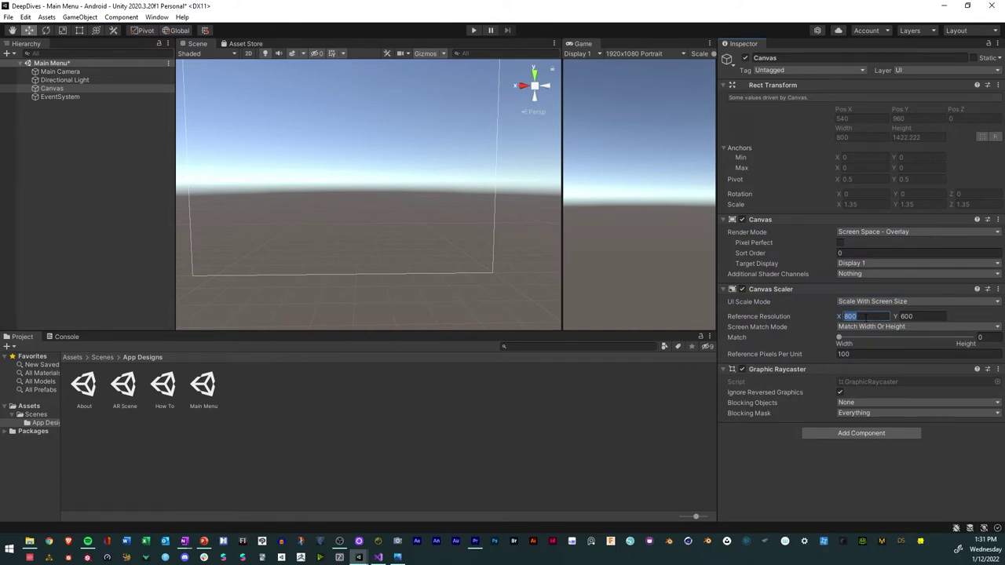
type("1080")
key("Tab")
type("1920")
left_click(980, 337)
type(".5")
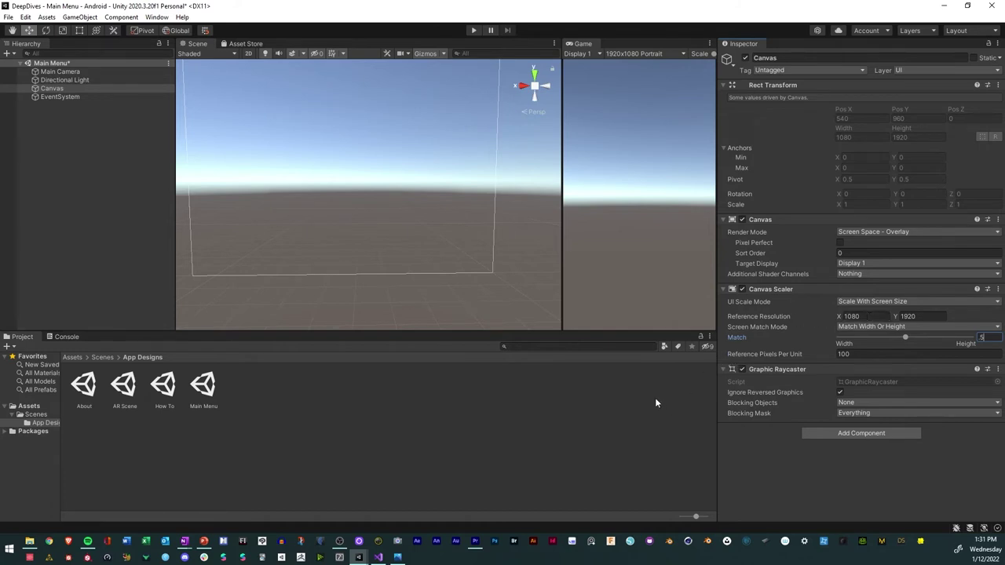
left_click(889, 336)
key("ctrl+z")
left_click(78, 129)
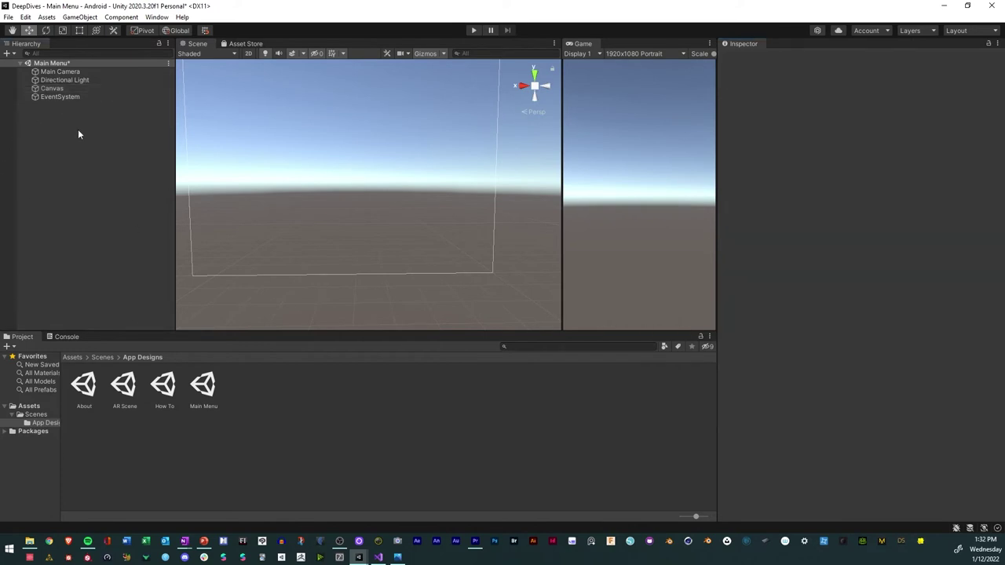
Add a UI Panel inside the Canvas and name it Background
left_click(50, 88)
key("f")
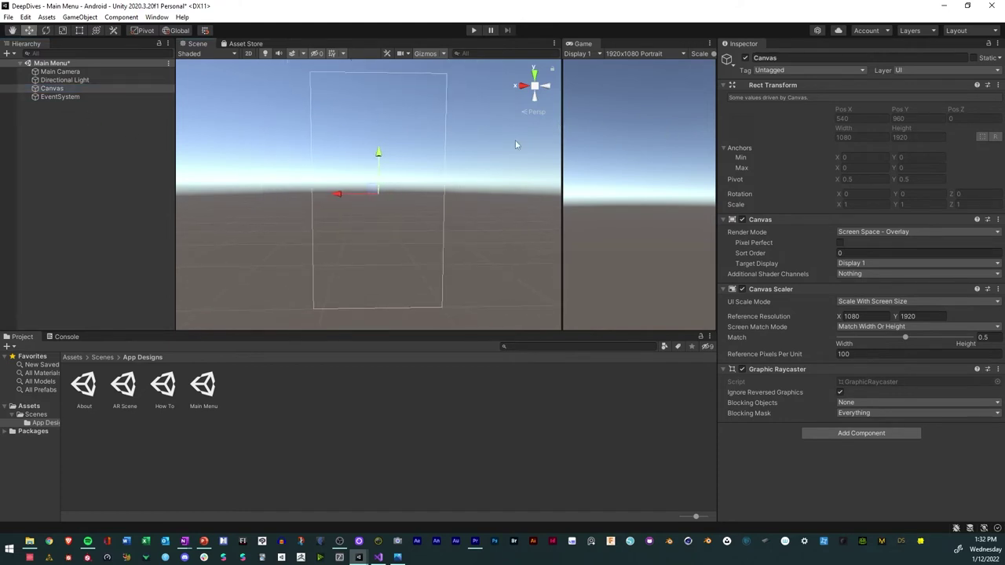
right_click(61, 90)
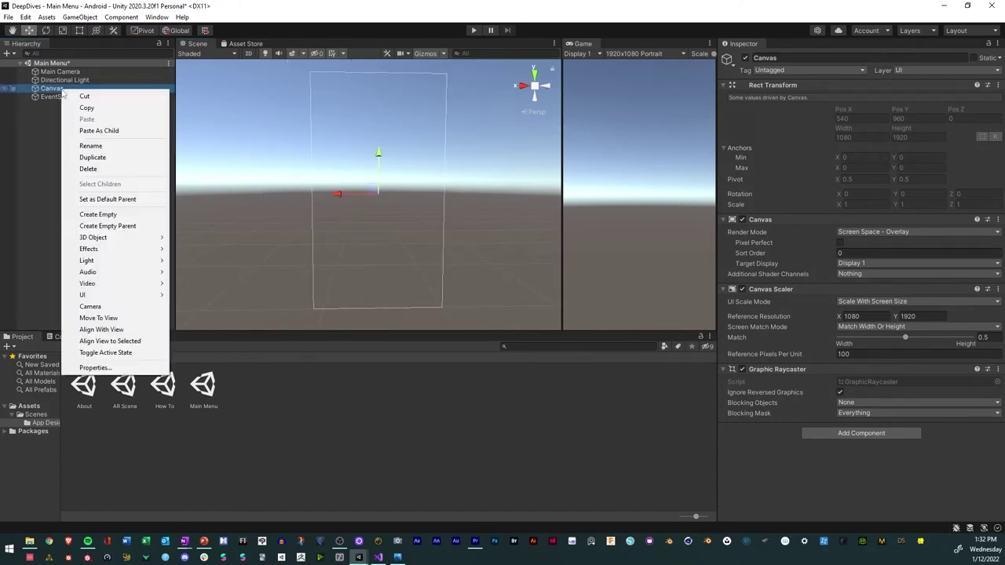
mouse_move(127, 295)
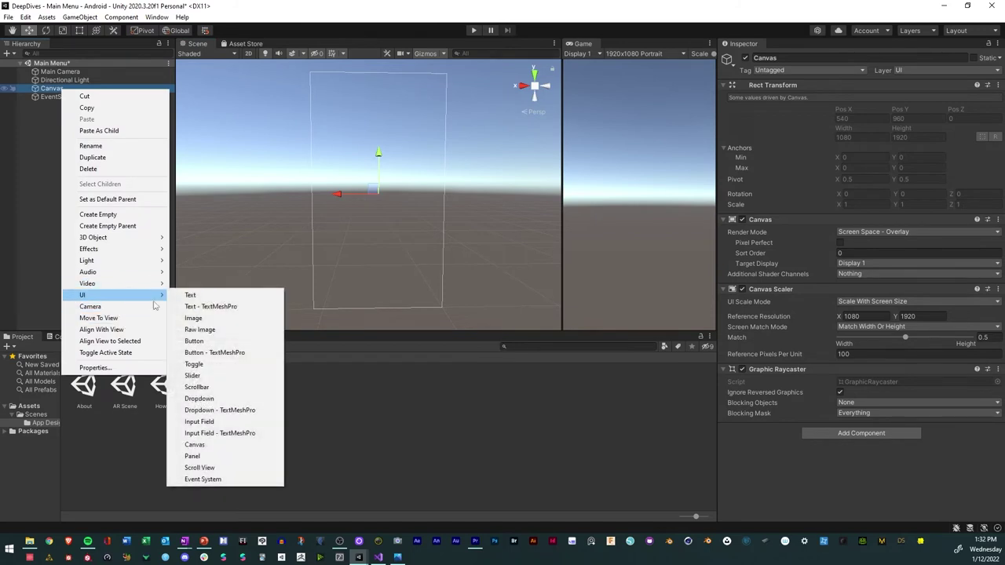
left_click(232, 457)
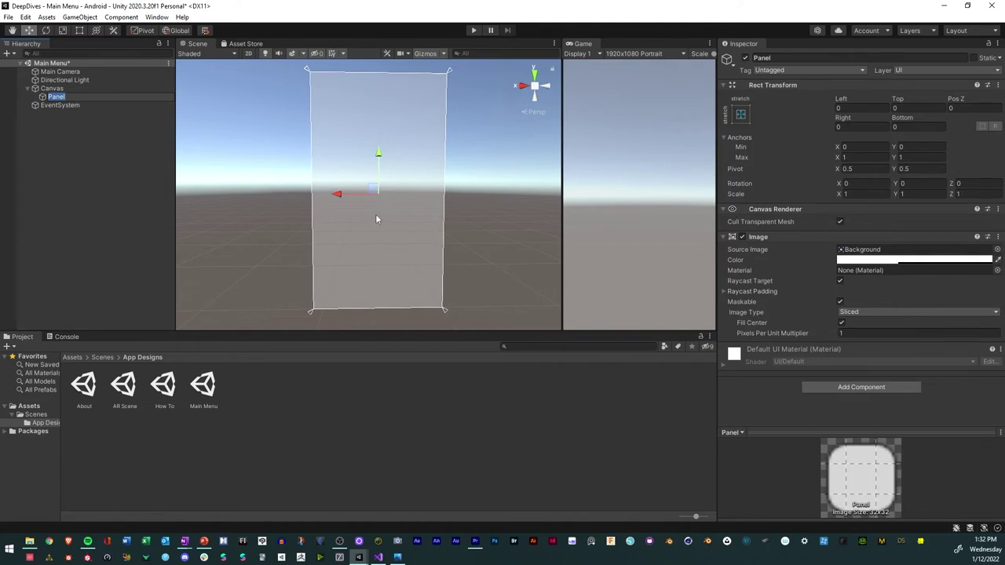
type("Background")
key("Return")
Review the Main Menu sketch and features list in OneNote and return to the Unity editor
key("alt+Tab")
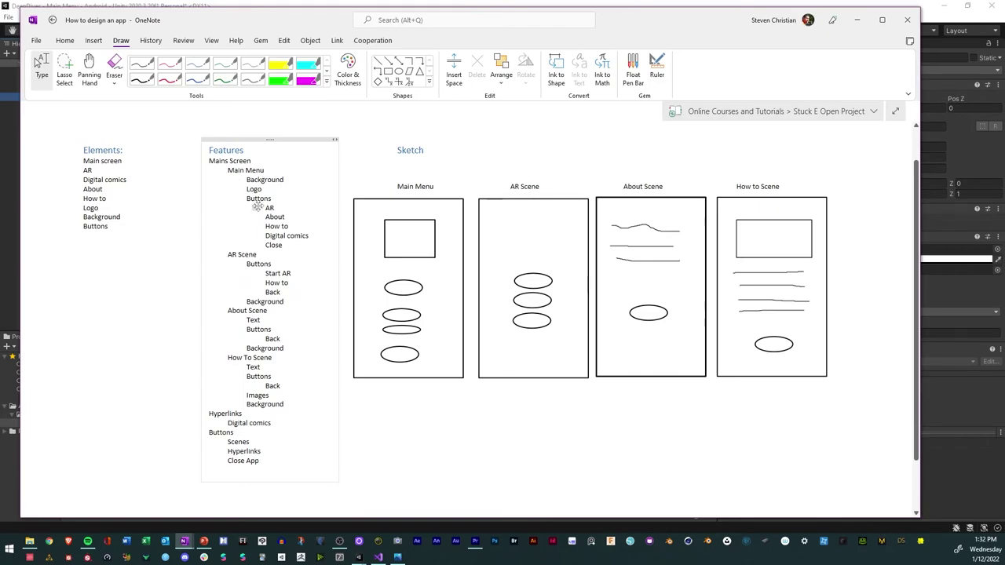
left_click(409, 462)
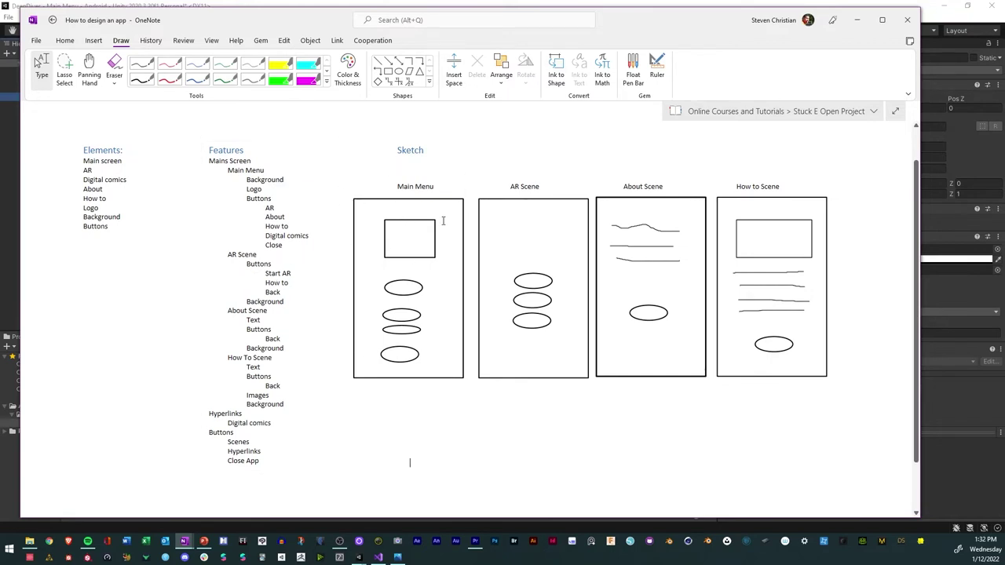
left_click(17, 198)
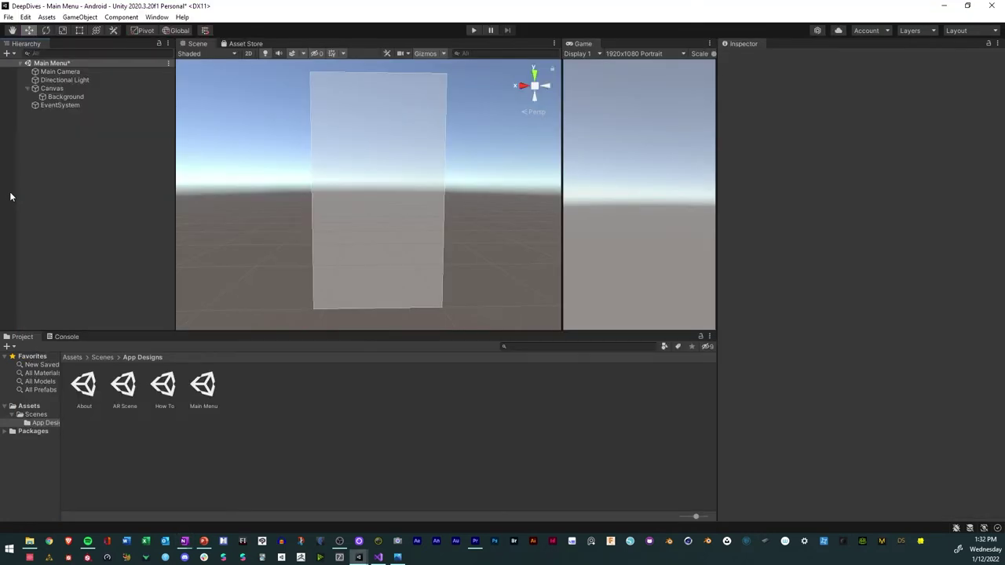
Add a UI Image as a child of the Background panel and name it Logo
left_click(57, 97)
right_click(57, 97)
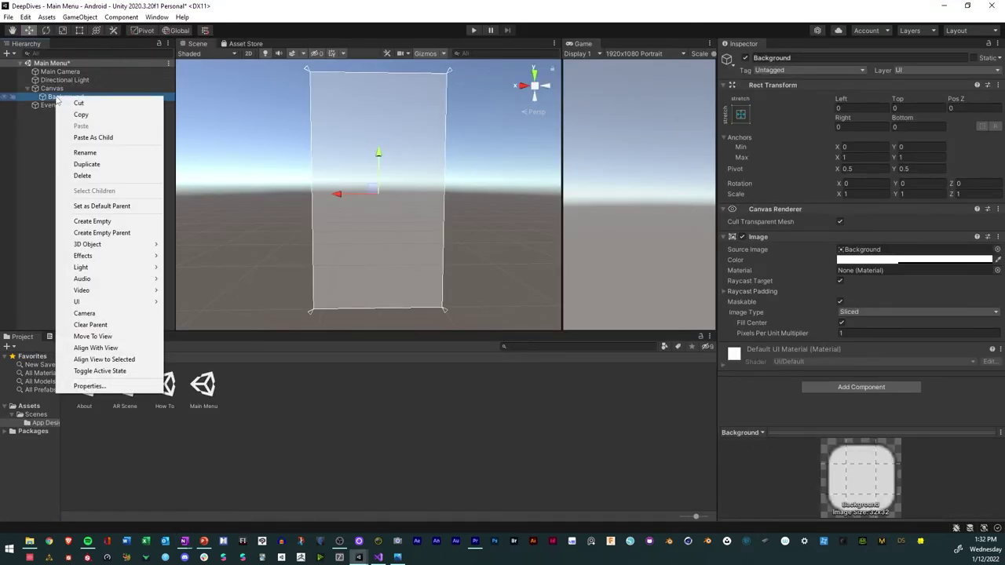
mouse_move(131, 303)
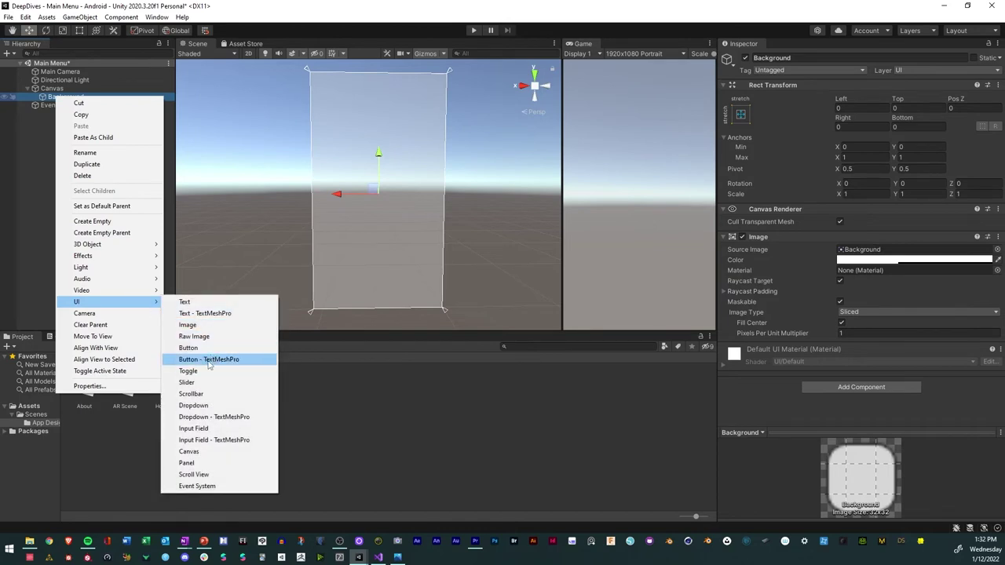
left_click(191, 327)
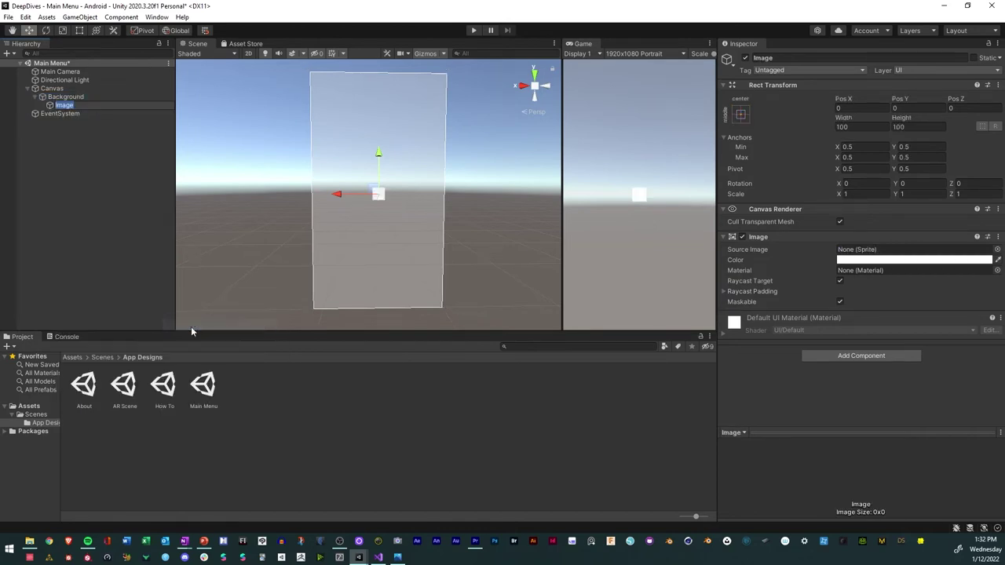
type("Logo")
key("Return")
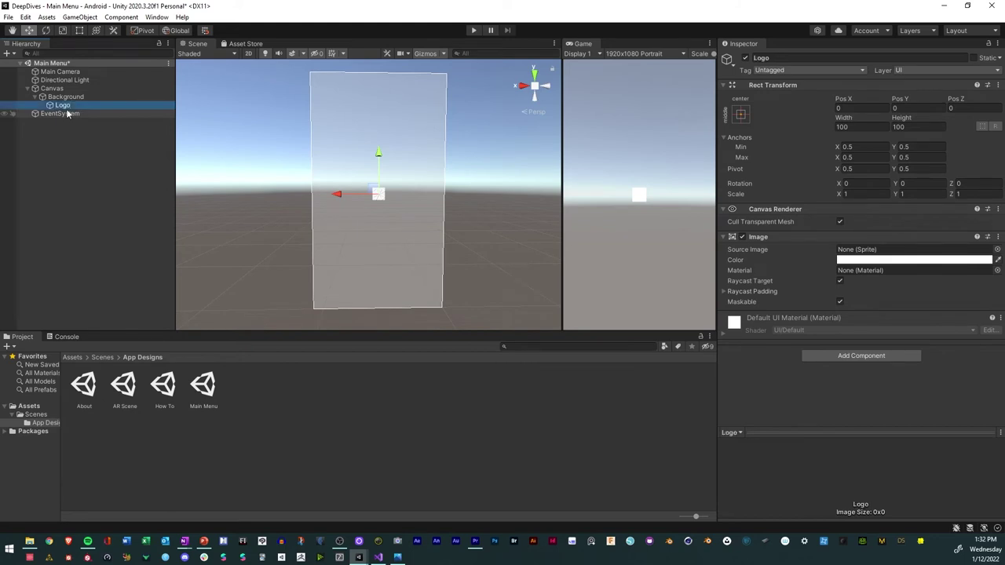
Change the Background panel's image color to near-black 0A0A0A with an alpha of 226
left_click(65, 97)
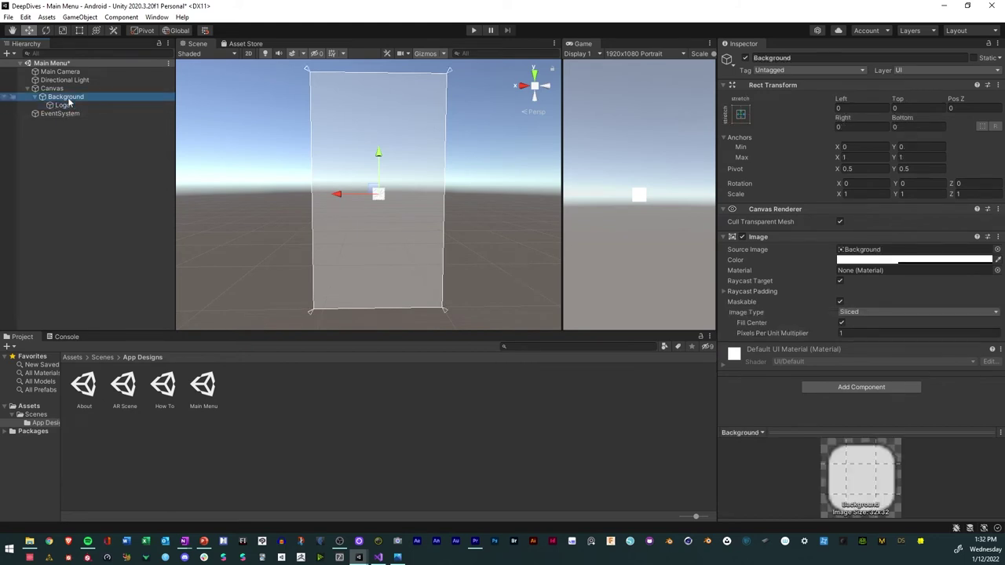
left_click(901, 260)
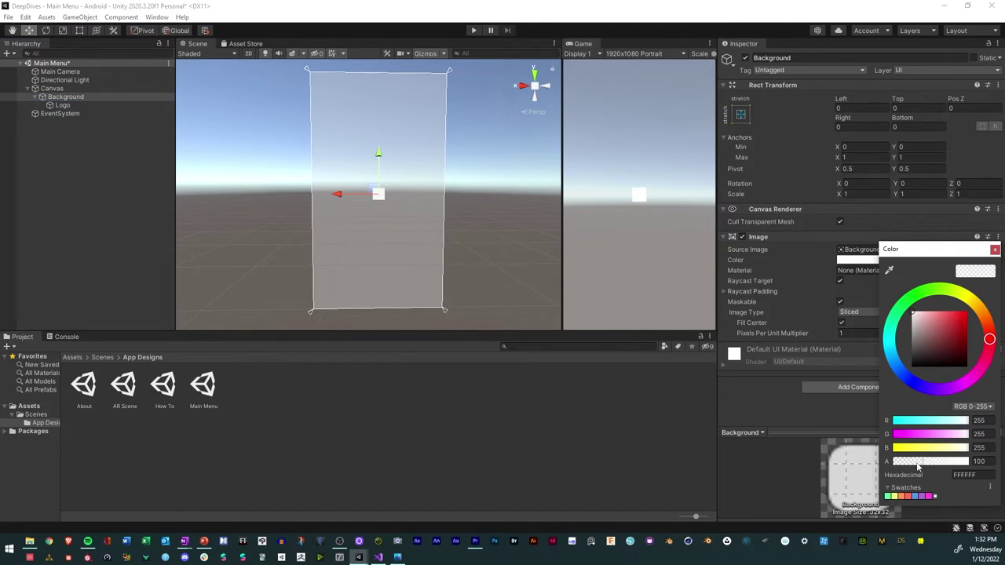
left_click_drag(917, 465, 948, 465)
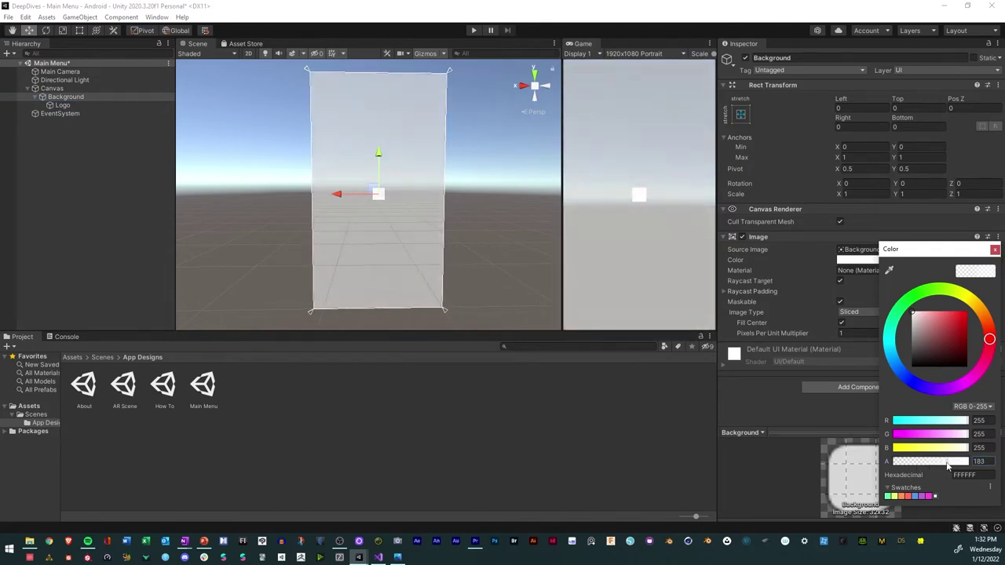
left_click(912, 364)
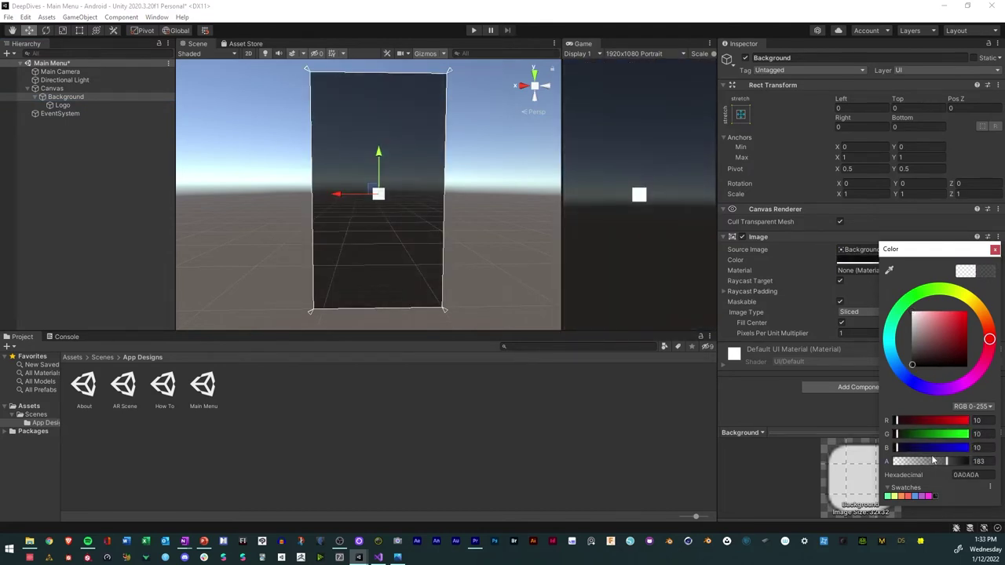
mouse_move(948, 466)
left_mouse_down()
mouse_move(966, 464)
mouse_move(915, 464)
mouse_move(960, 463)
left_mouse_up()
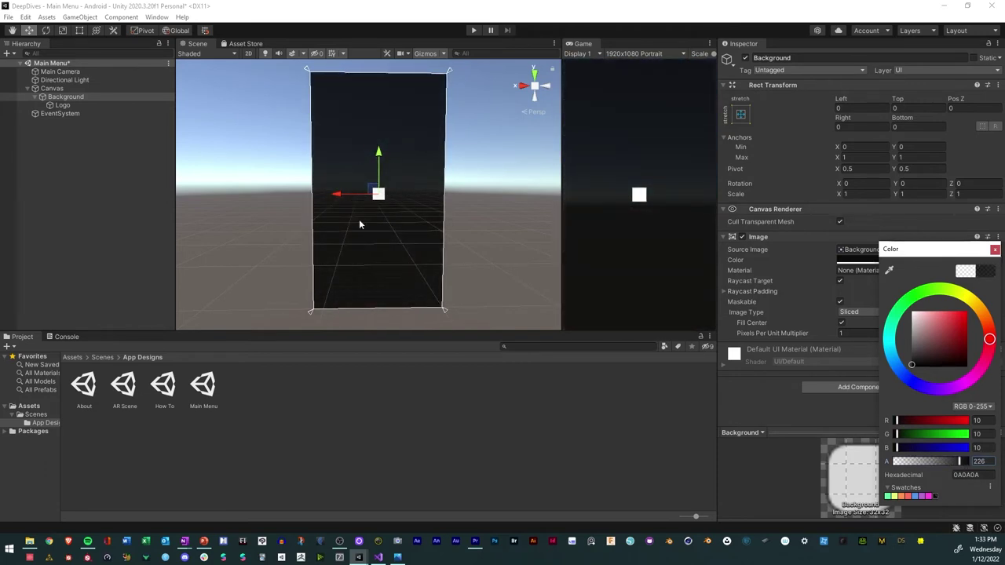
mouse_move(382, 162)
left_mouse_down()
mouse_move(378, 133)
mouse_move(380, 162)
left_mouse_up()
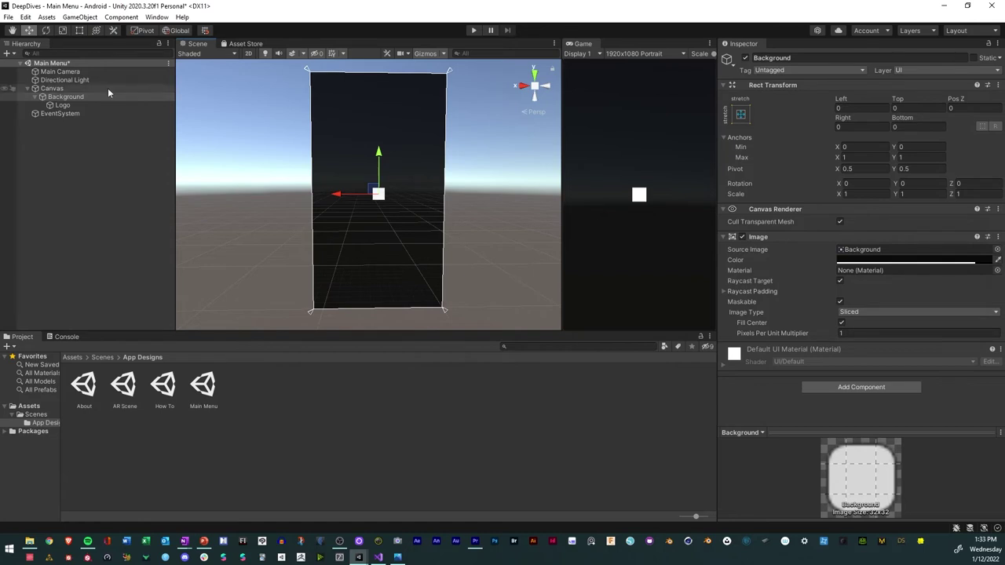
Resize the Logo image symmetrically to about 769 by 388 and move it up to about Pos Y 599
left_click(63, 105)
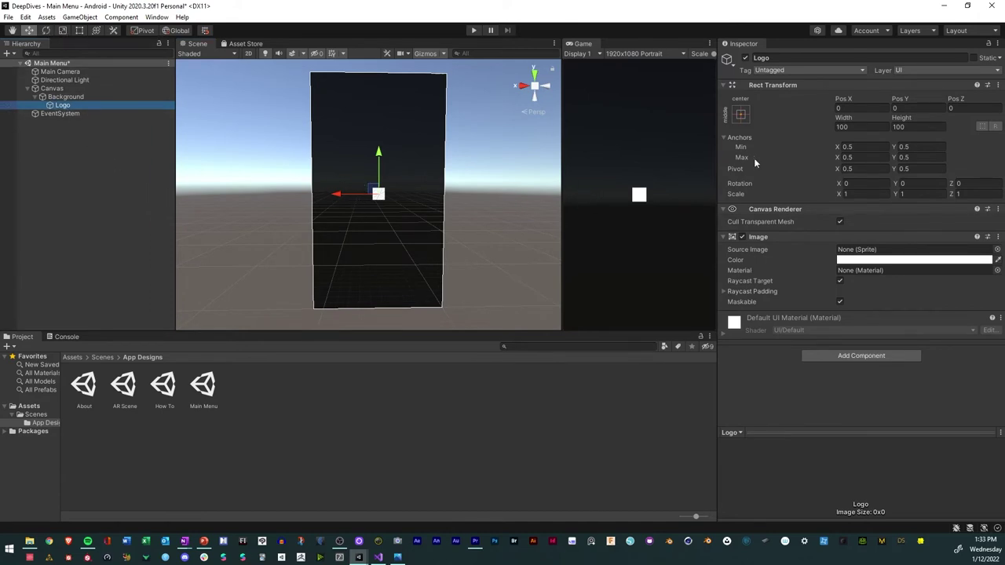
left_click(80, 30)
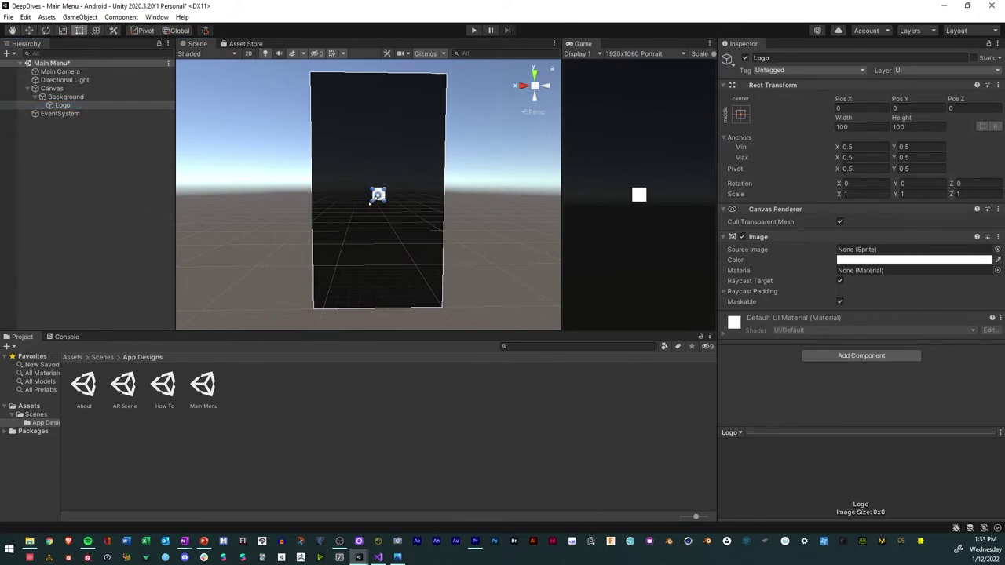
left_click_drag(369, 187, 330, 171, "alt+shift")
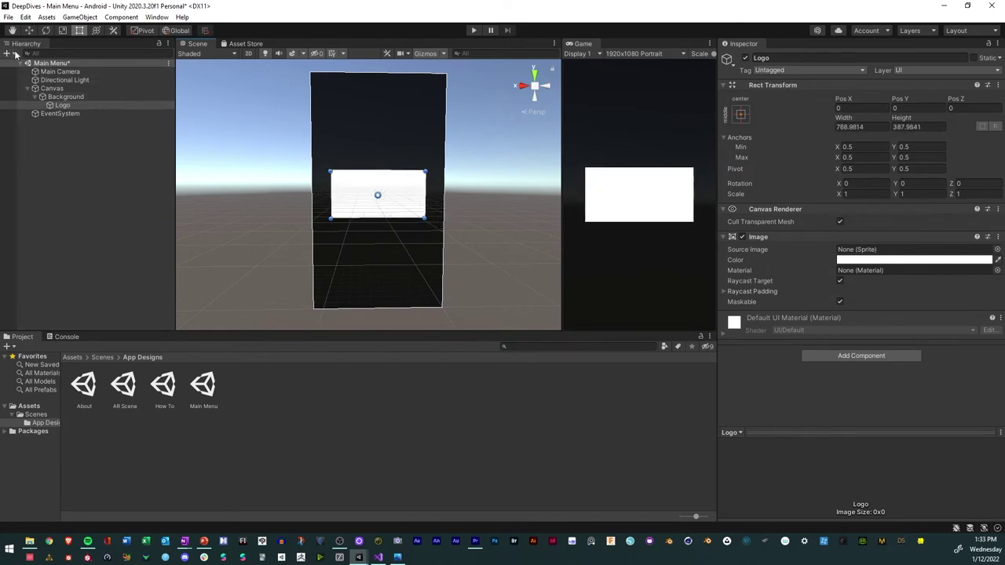
left_click(28, 30)
left_click_drag(377, 157, 379, 84)
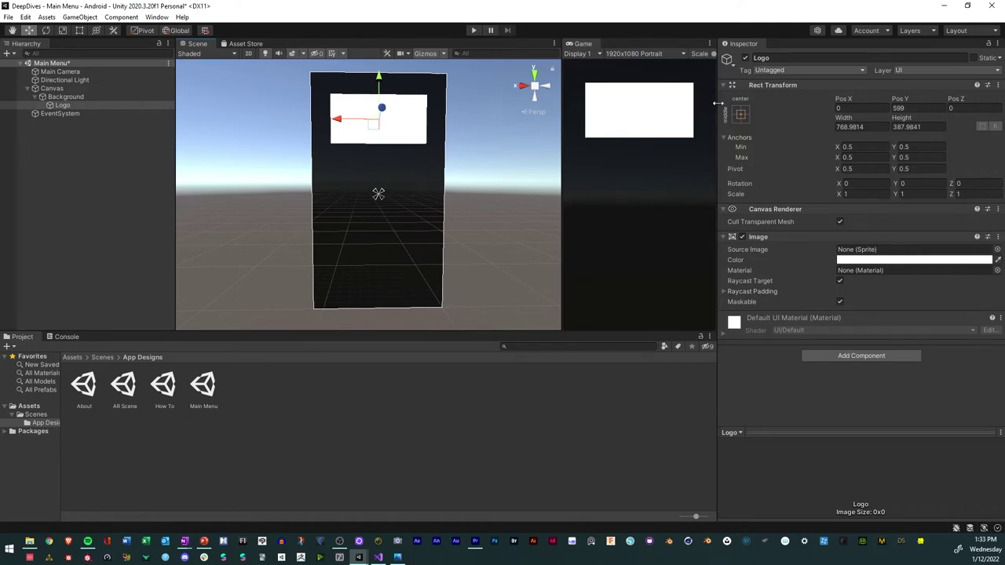
Try the left, right and corner anchor presets on the Logo without moving it, viewing the canvas from the front, and return to middle center
left_click(741, 115)
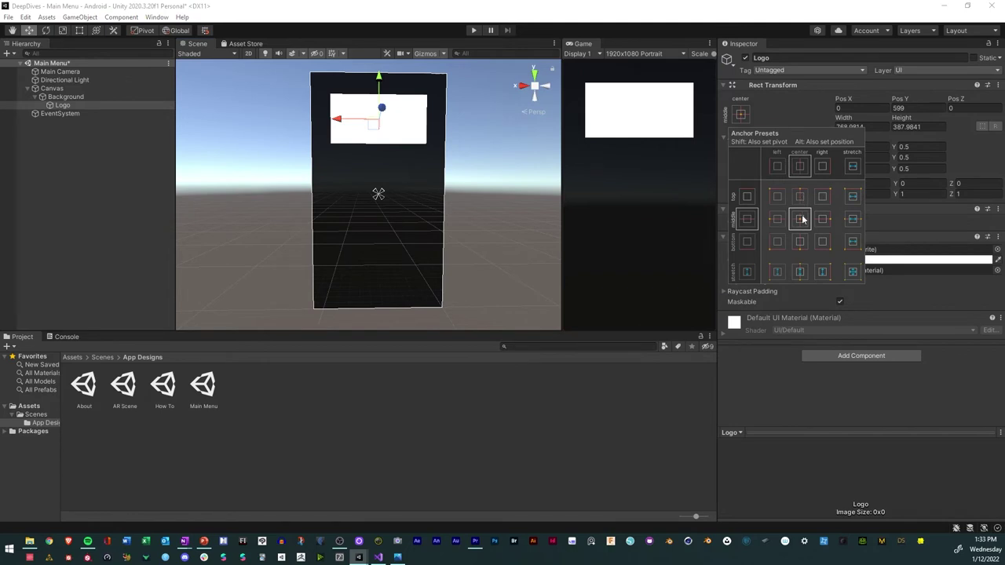
left_click(777, 220)
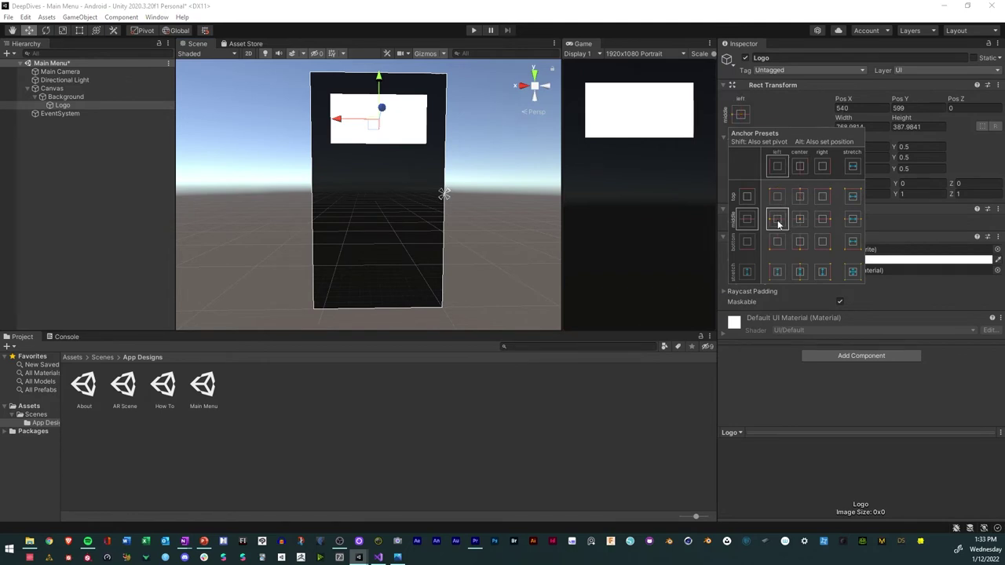
left_click(522, 86)
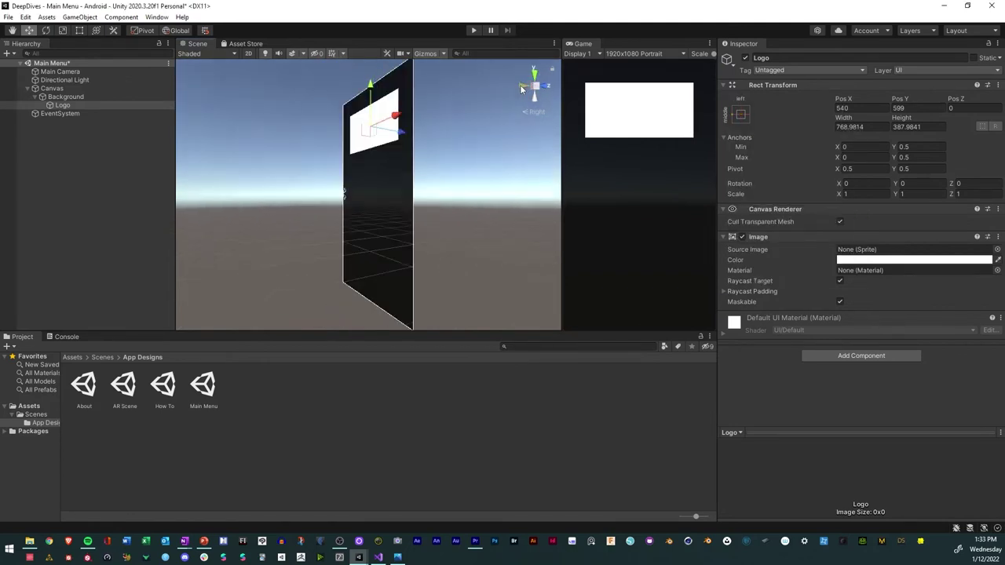
left_click(522, 87)
left_click(740, 115)
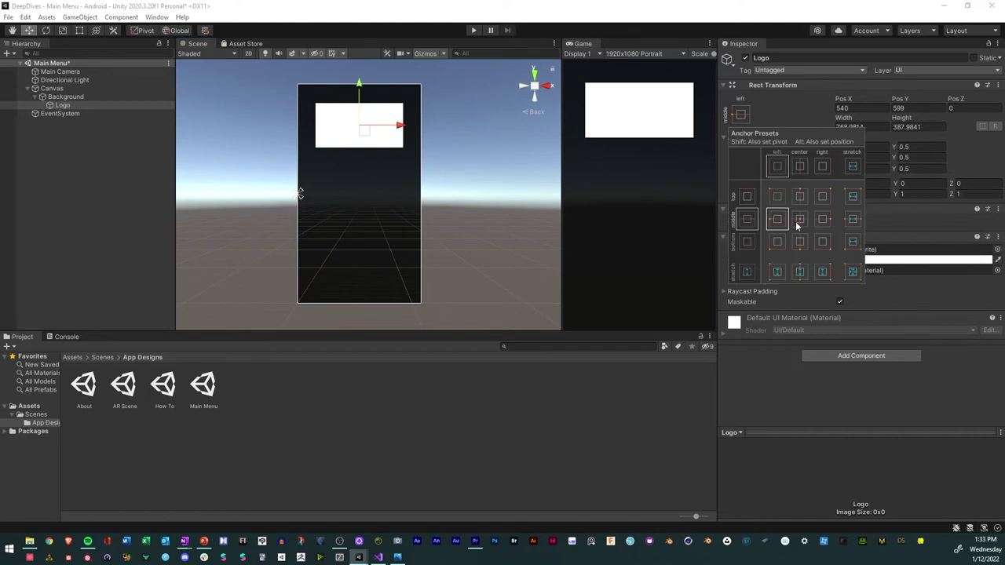
left_click(778, 197)
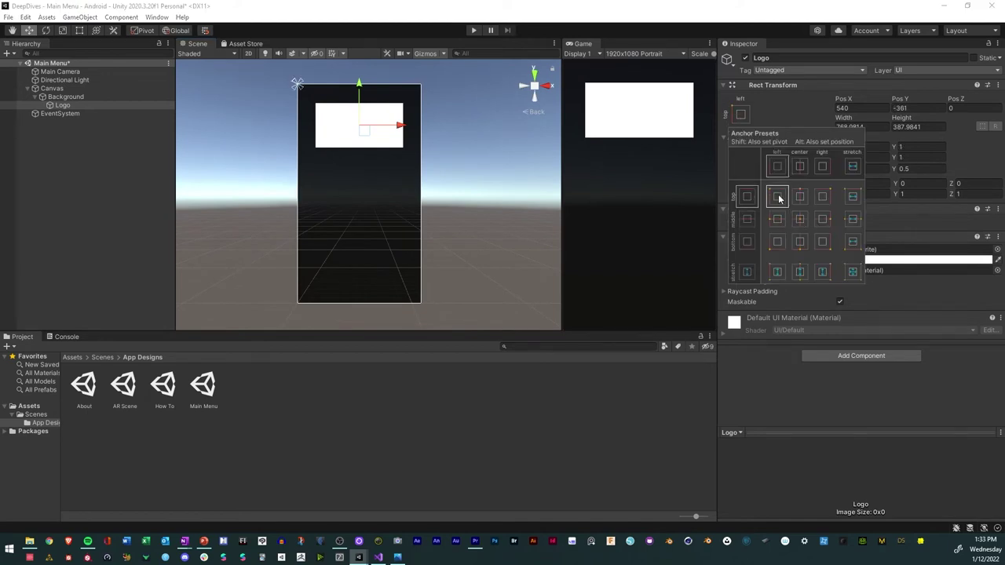
left_click(778, 244)
left_click(823, 241)
left_click(823, 196)
left_click(825, 221)
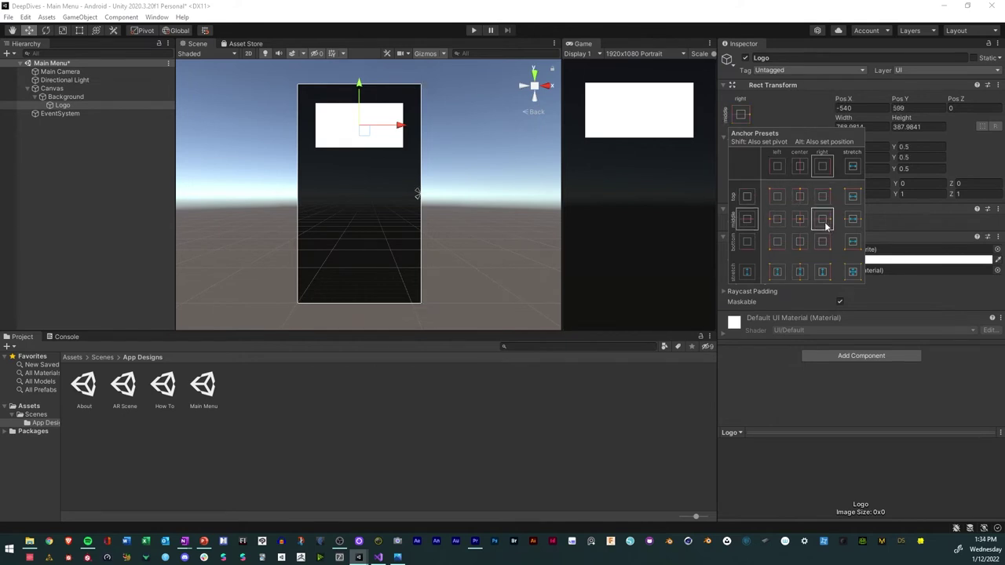
left_click(801, 221)
Try snapping the Logo to the middle-left, top-left and bottom-left anchor presets, with position and pivot included
key("shift+alt")
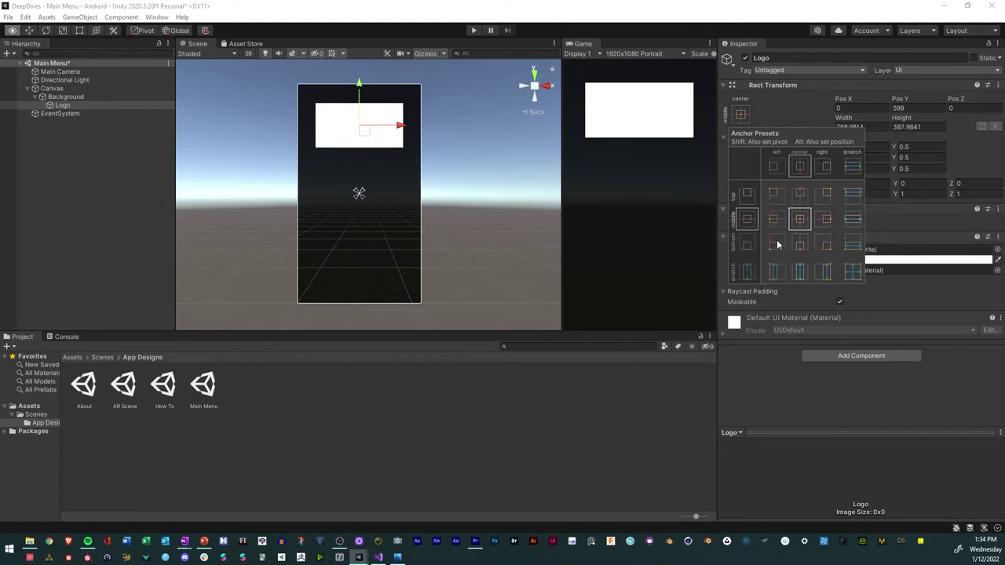
left_click(775, 220, "alt+shift")
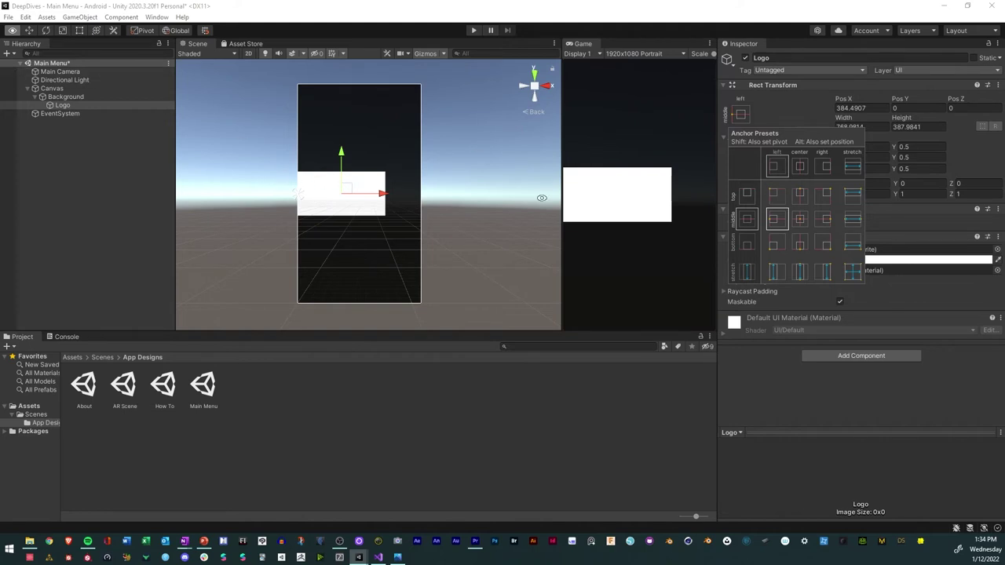
left_click(777, 194, "alt")
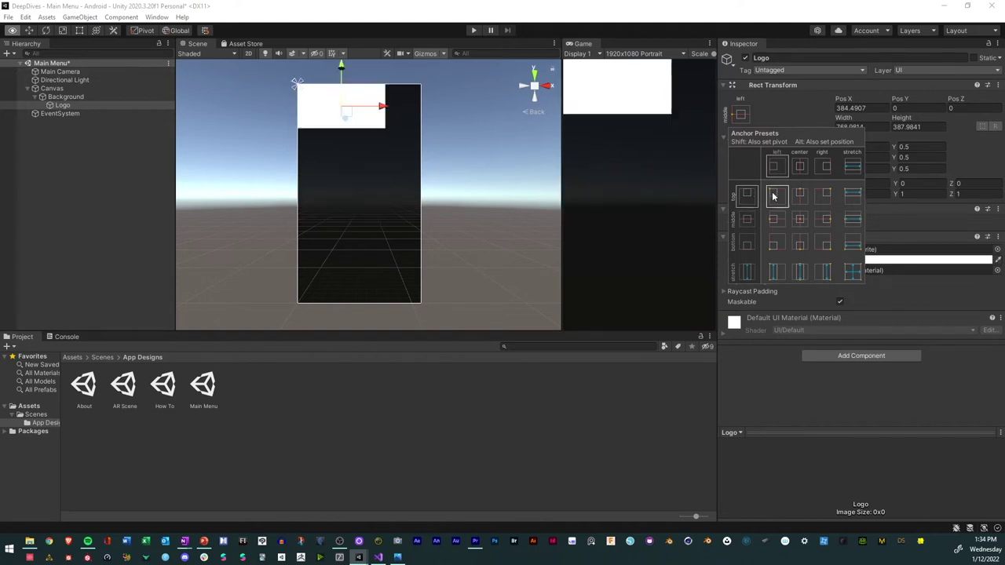
left_click(774, 246, "alt")
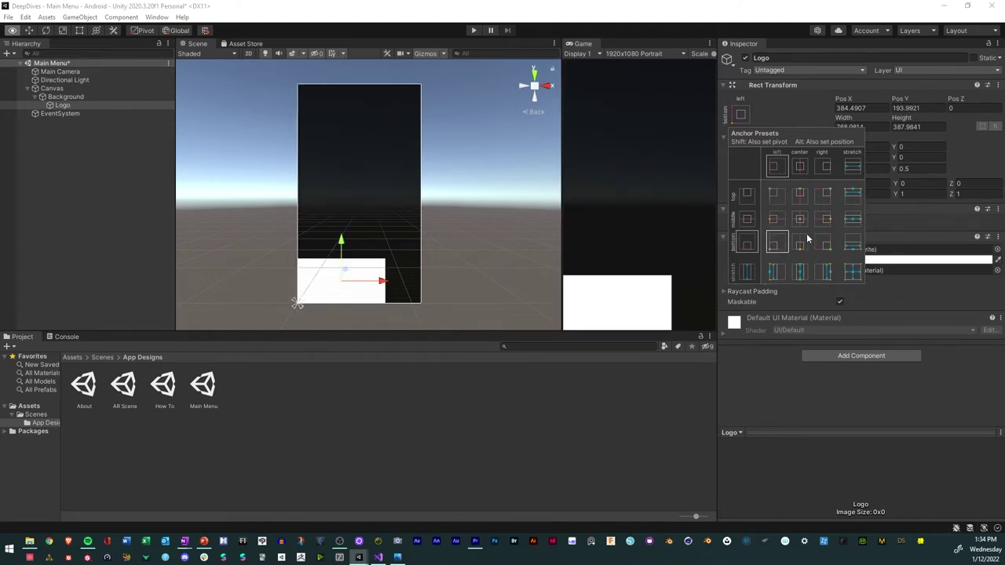
left_click(775, 195, "alt+shift")
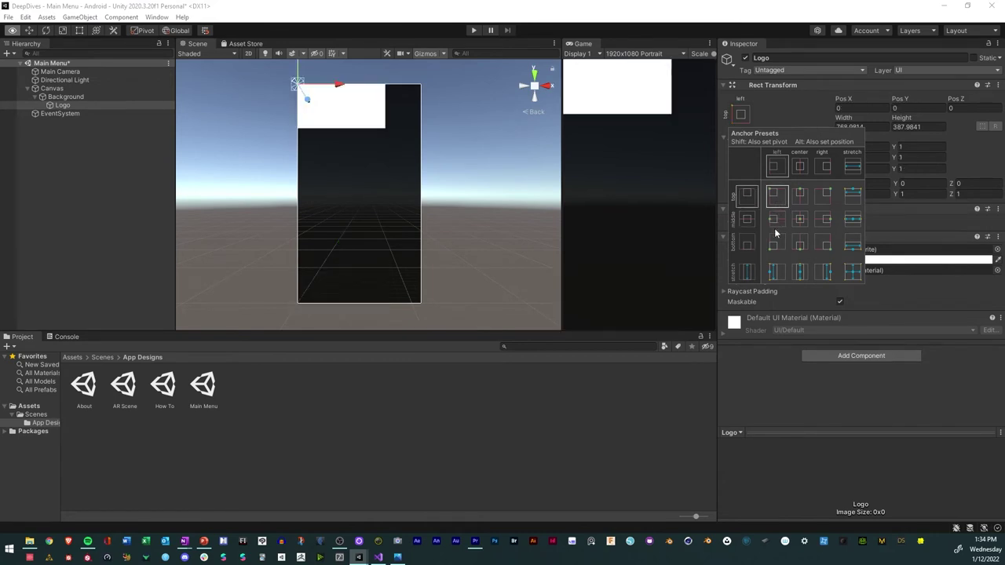
left_click(775, 220, "alt+shift")
left_click(776, 246, "alt+shift")
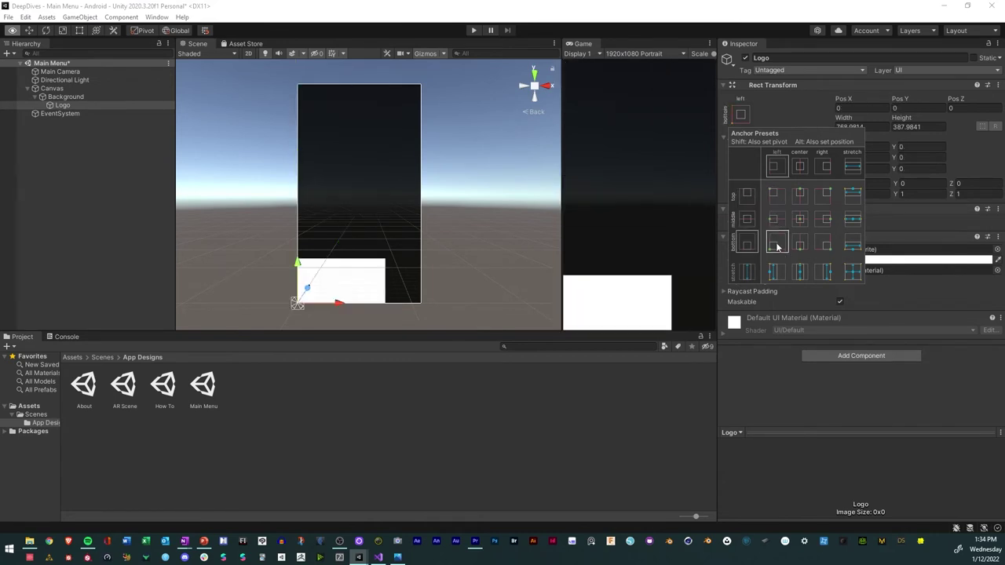
left_click(775, 196, "alt+shift")
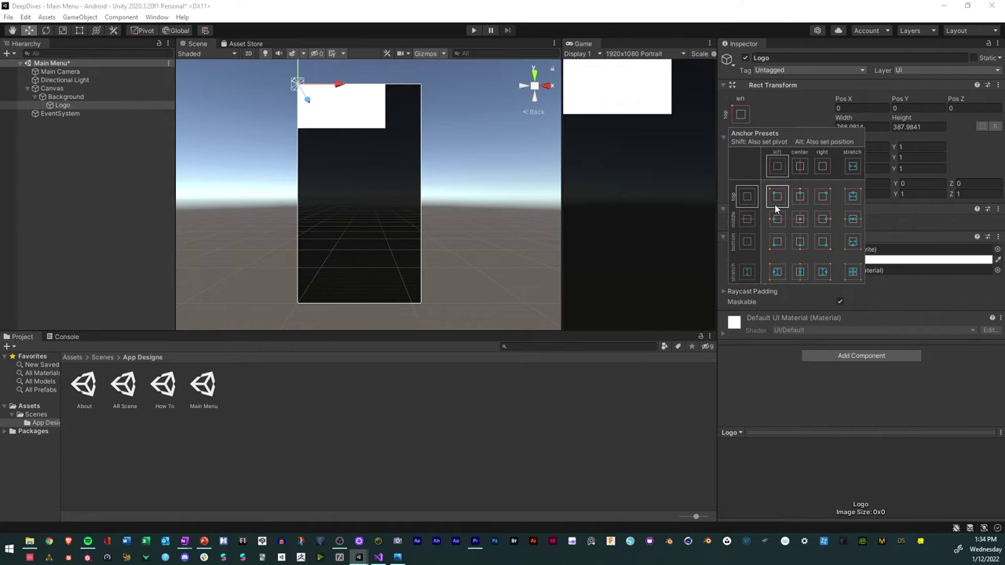
Try switching the Logo between the top-left and middle-left anchor presets, comparing position-only snapping with combined pivot and position
key("alt")
left_click(776, 223, "alt+shift")
left_click(777, 198, "alt+shift")
left_click(776, 221, "alt+shift")
key("alt")
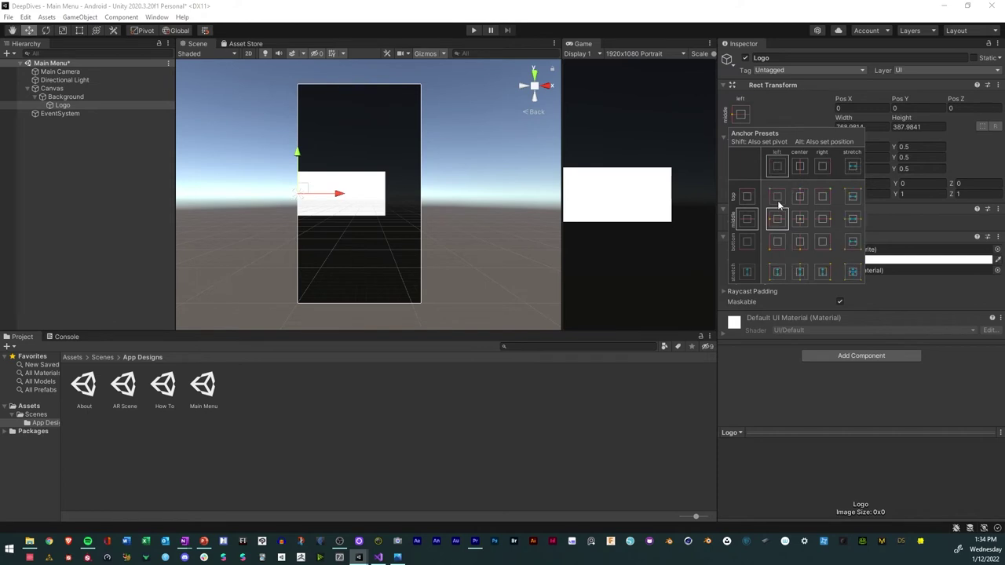
left_click(779, 196, "alt+shift")
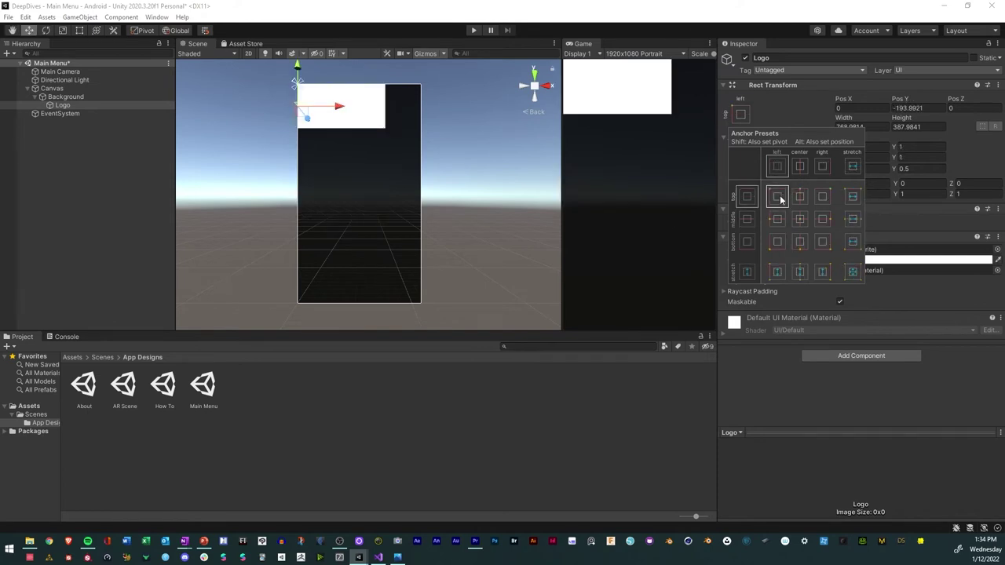
left_click(777, 218, "alt+shift")
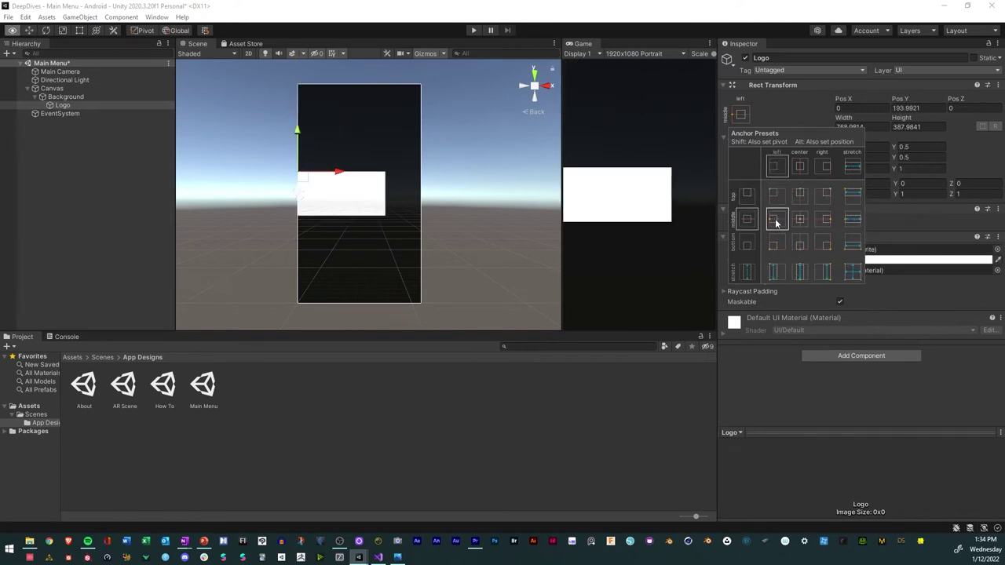
Anchor the Logo to the top center of the Background, setting its pivot and position as well
left_click(799, 219)
key("alt")
left_click(800, 196, "alt+shift")
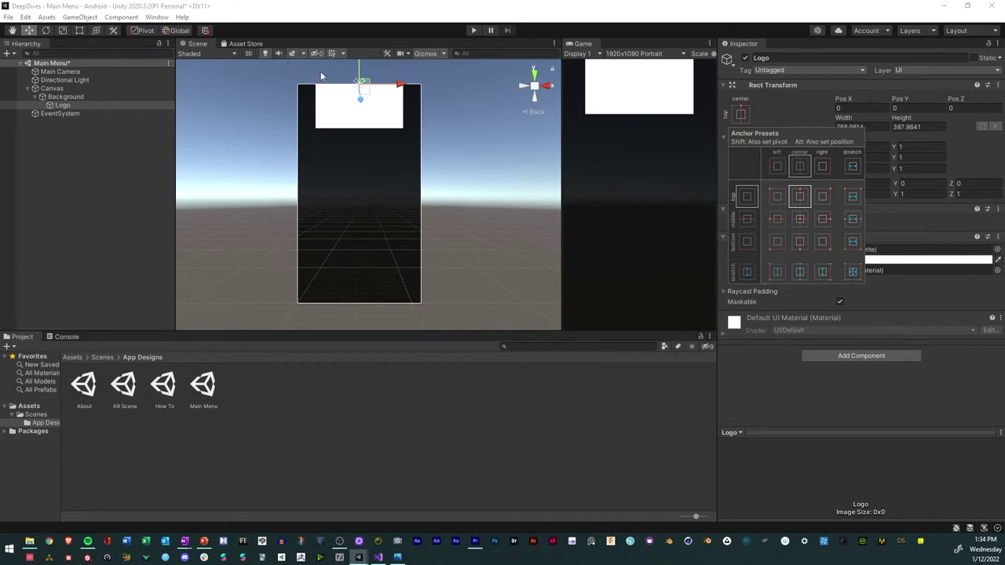
Move the Logo down from the Background's upper edge and set its Pos Y to -150
left_click(359, 69)
left_click_drag(359, 69, 359, 84)
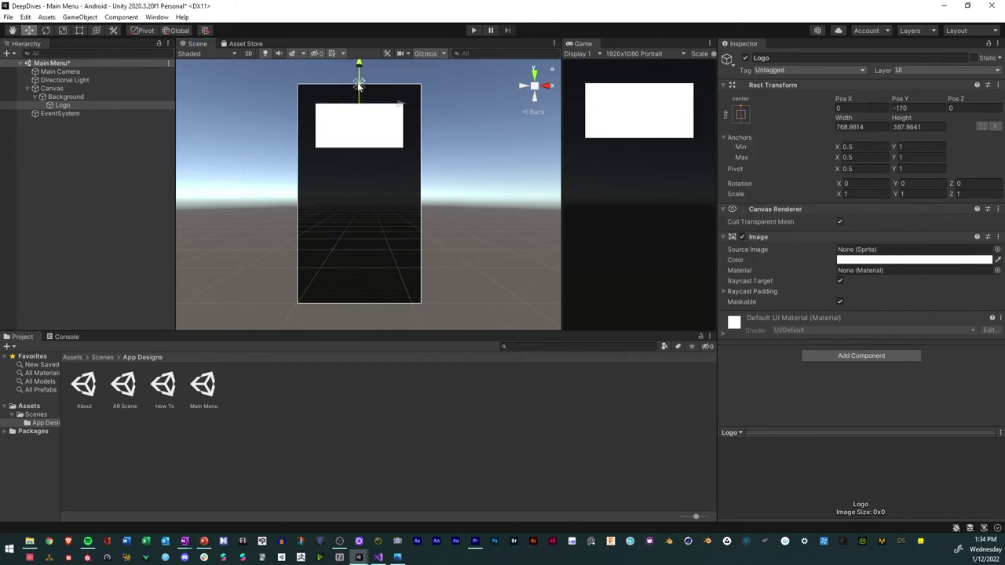
left_click(895, 110)
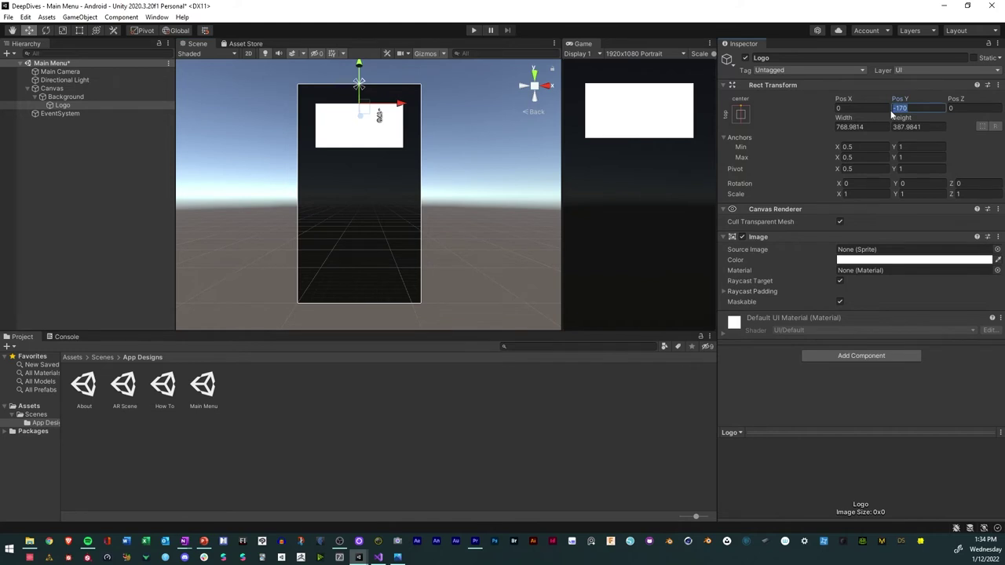
type("-150")
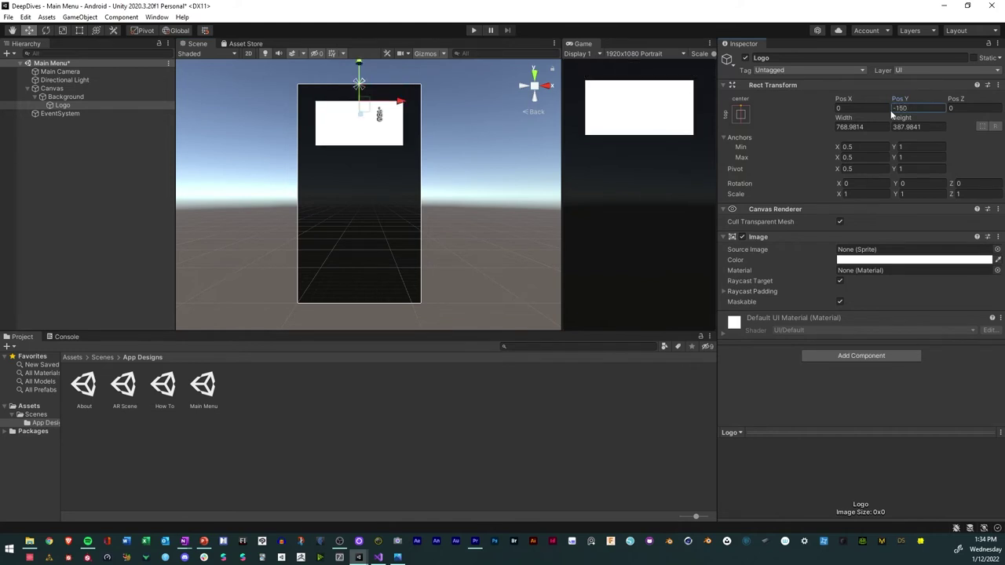
left_click(55, 98)
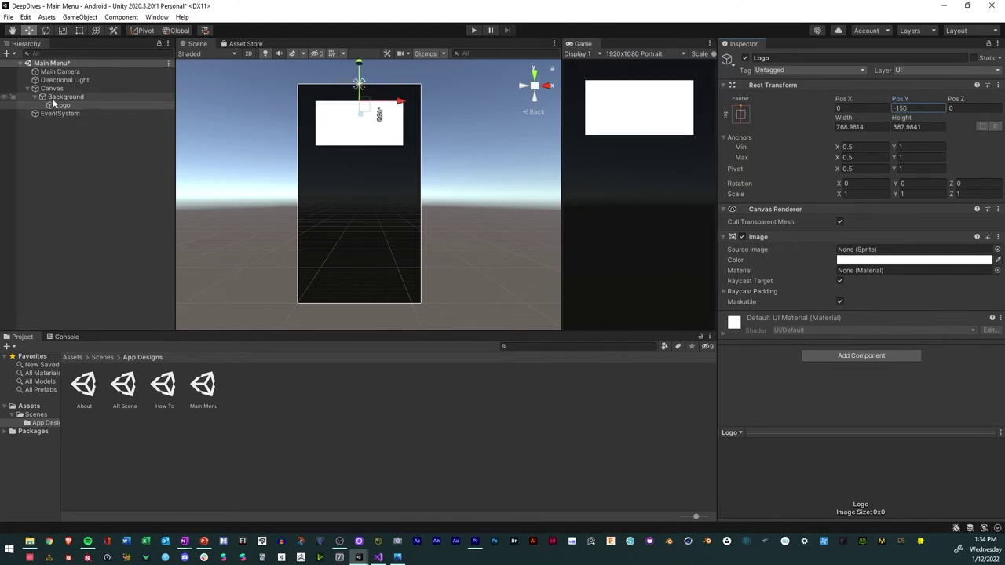
Add a UI Button as a child of Background and enlarge it symmetrically to about 438 by 139
right_click(55, 98)
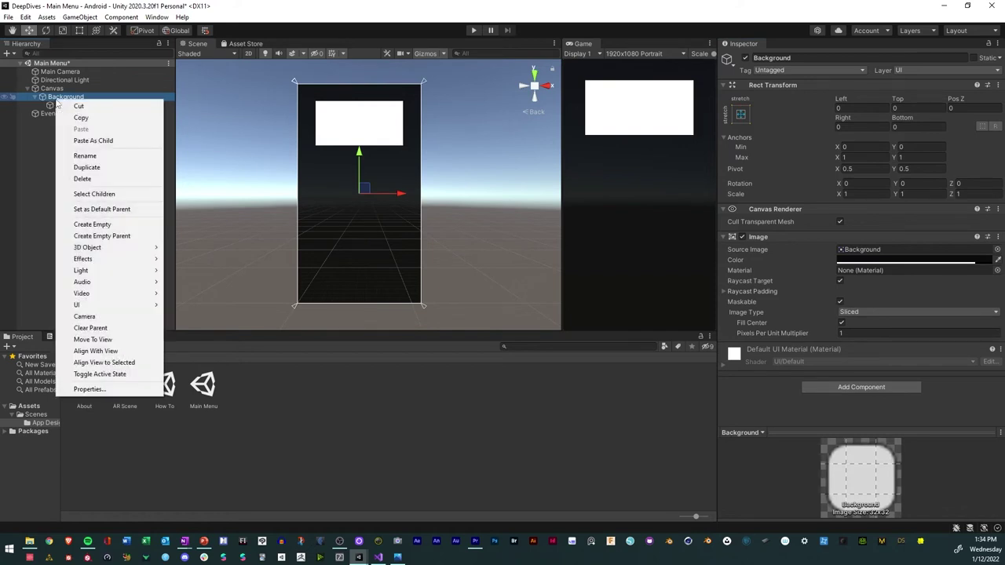
mouse_move(114, 306)
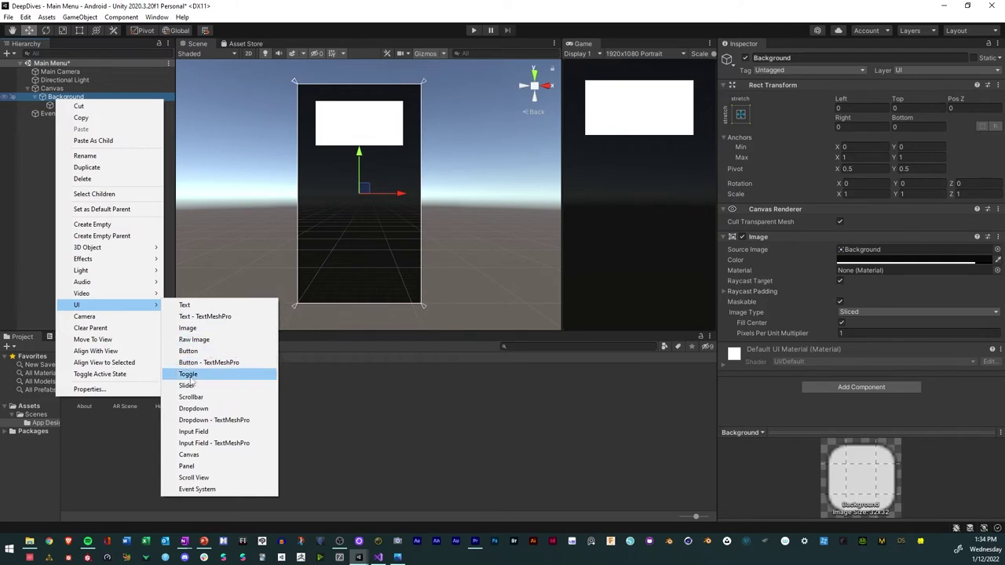
left_click(187, 351)
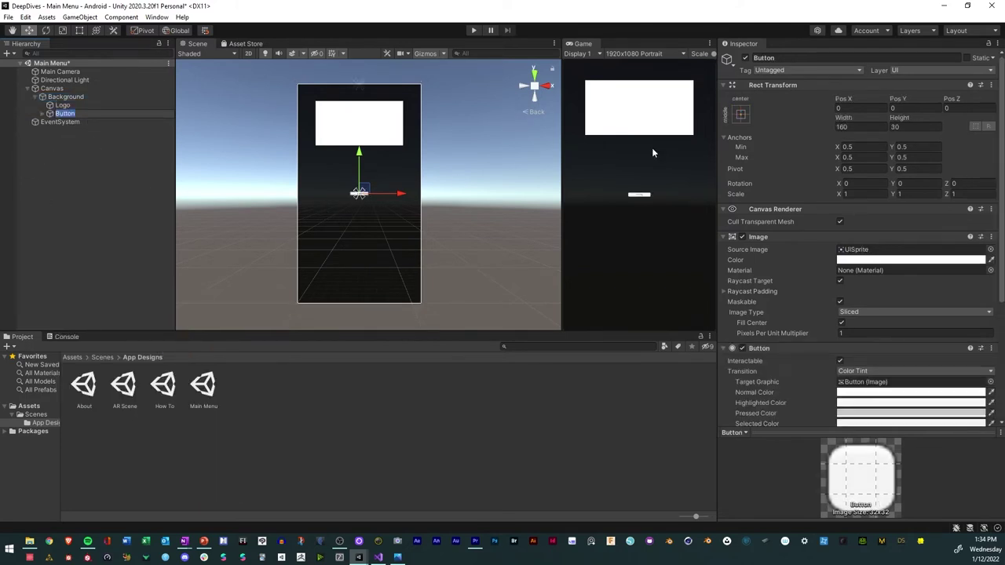
left_click(78, 30)
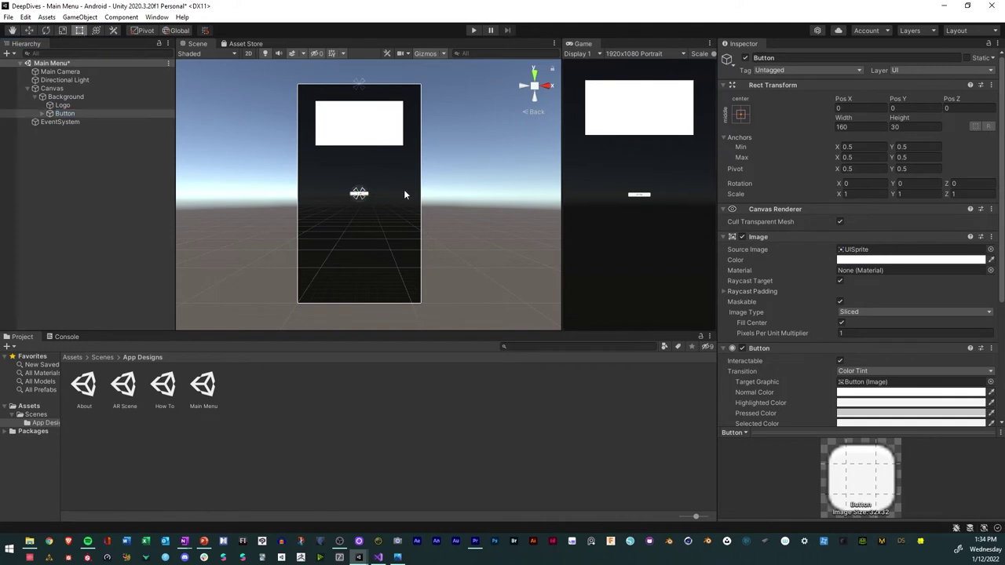
scroll(344, 194, "up", 5)
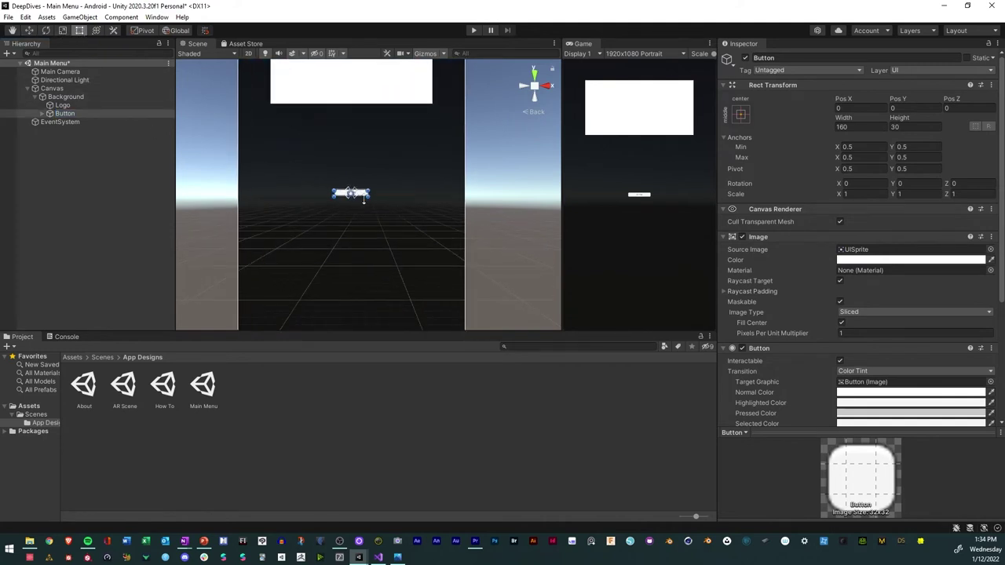
left_click_drag(367, 190, 399, 179, "alt")
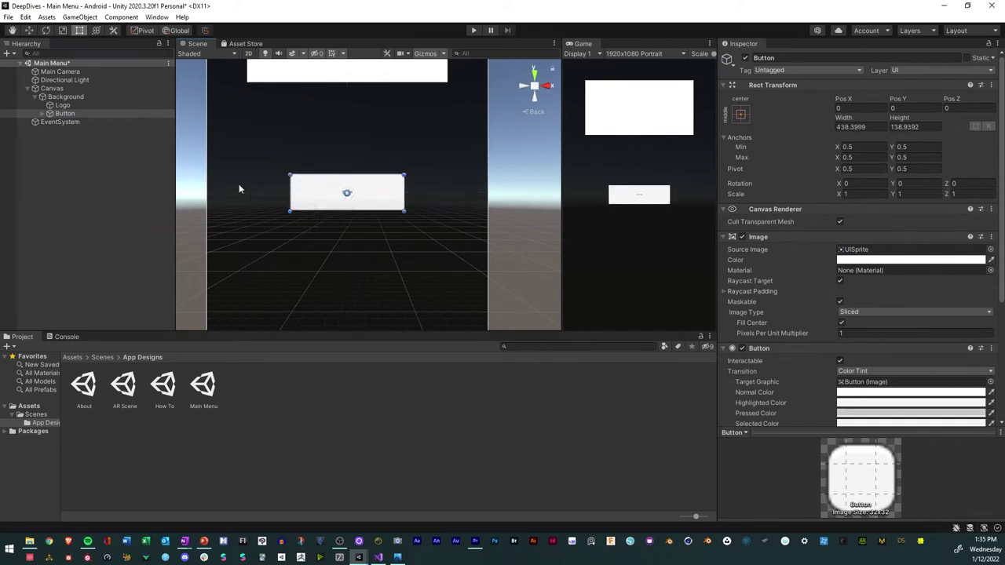
Set the font size of the Button's text to 60
left_click(41, 113)
left_click(69, 122)
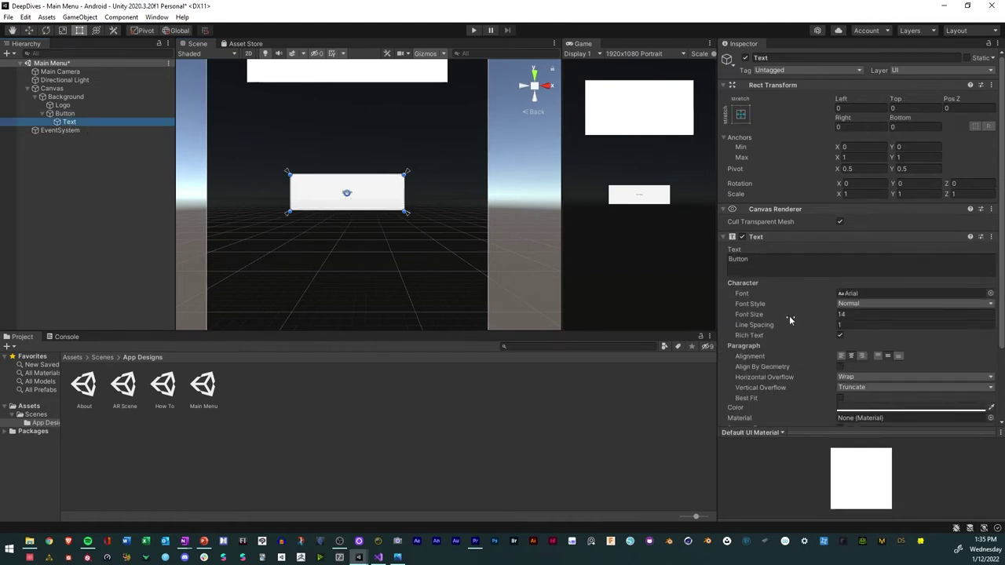
left_click_drag(766, 321, 788, 318)
type("60")
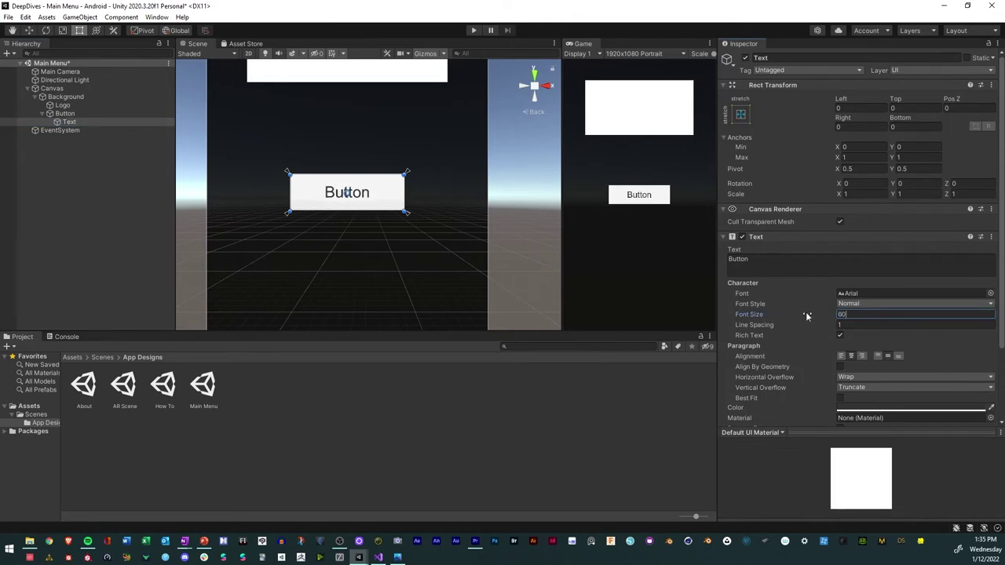
left_click(108, 168)
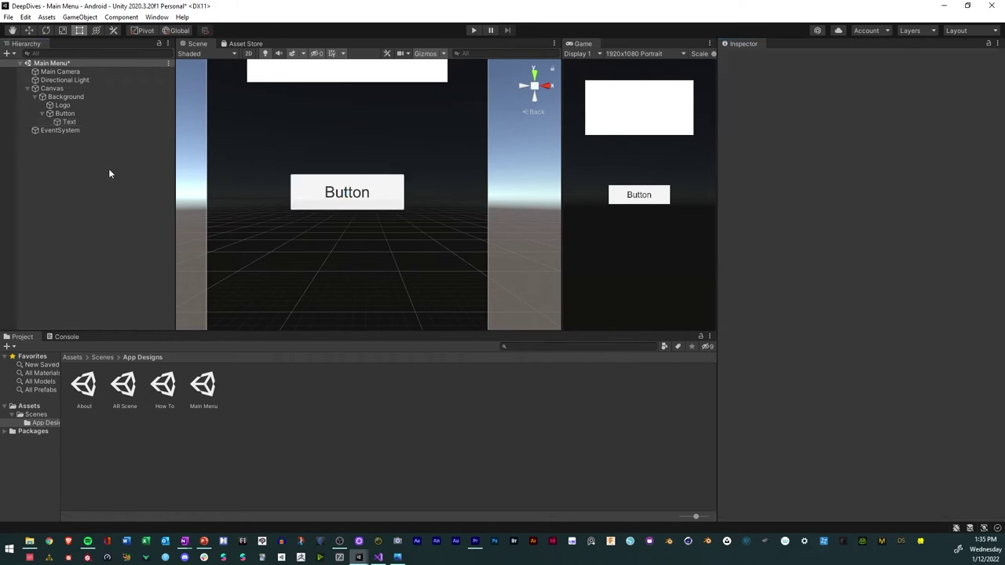
left_click(69, 123)
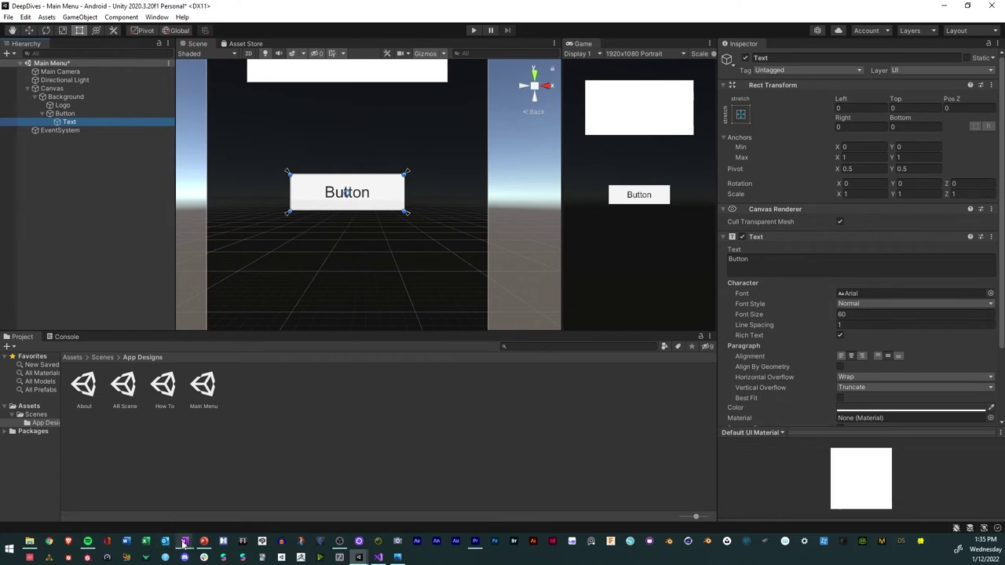
Check the planned Main Menu buttons in the OneNote features list, and duplicate the Button four times in Unity
mouse_move(184, 541)
left_click(220, 505)
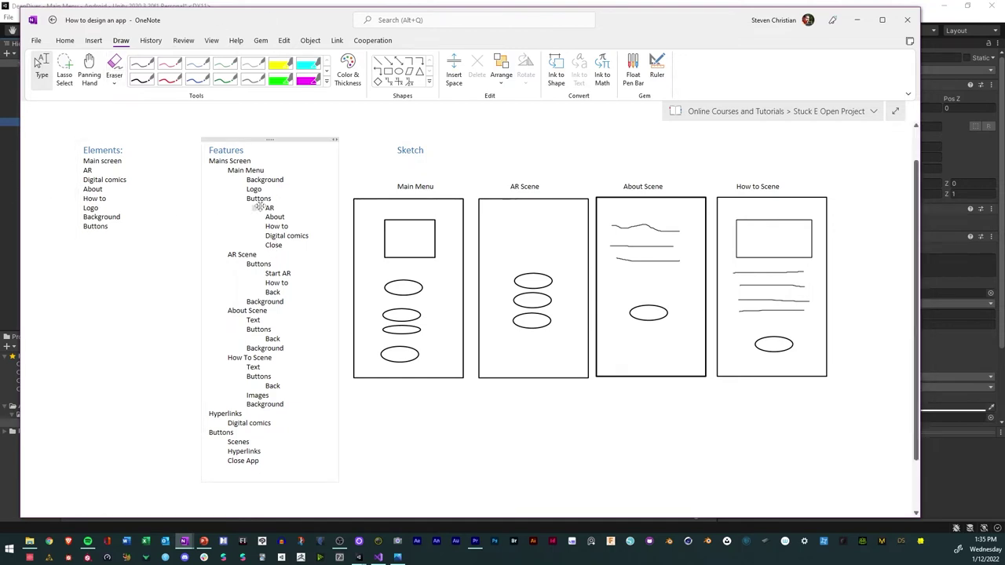
left_click(3, 238)
left_click(64, 114)
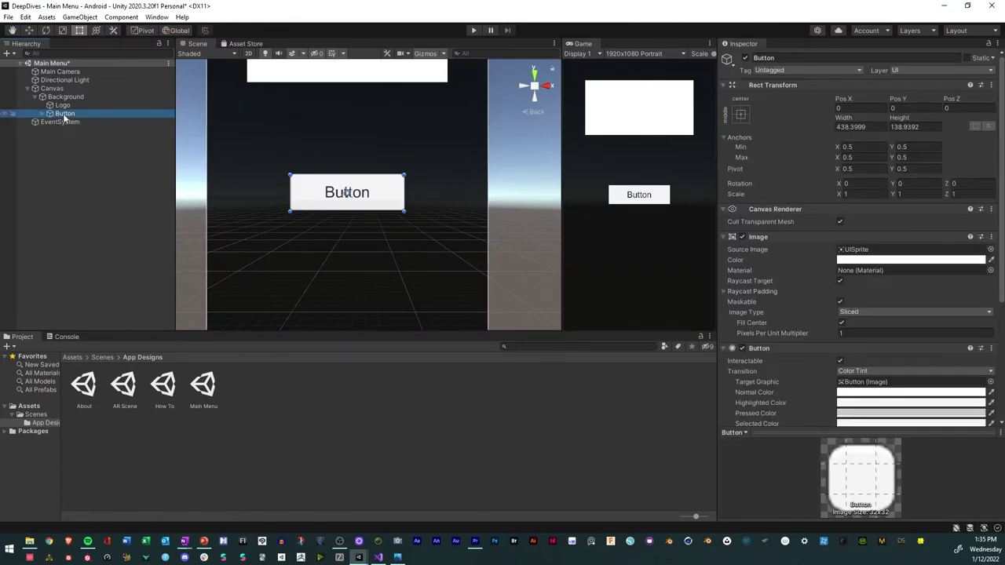
key("ctrl+d")
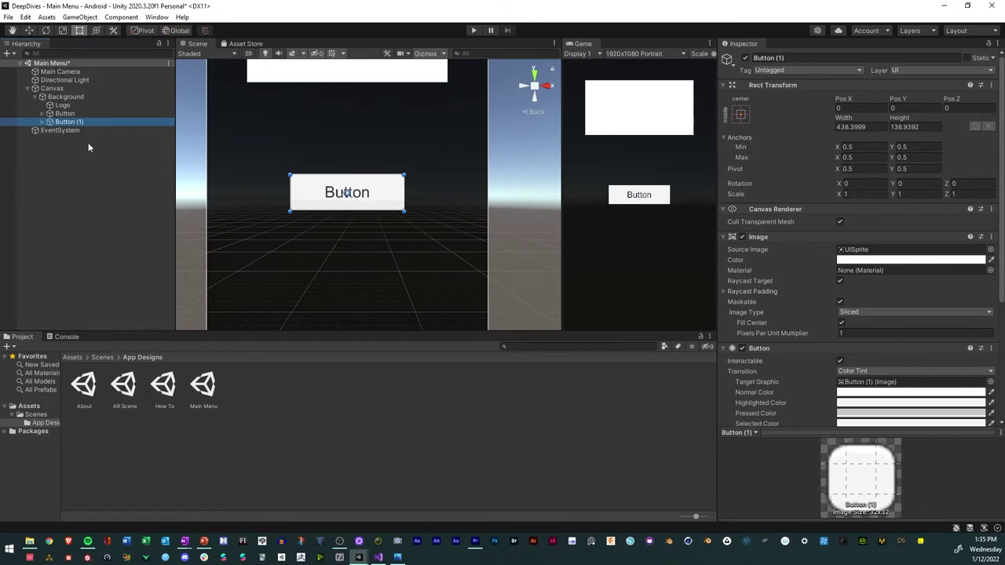
key("ctrl+d")
key("ctrl+d")
key("ctrl+d")
Rename the original button AR and move it up above the stacked duplicates, just below the Logo
left_click(66, 114)
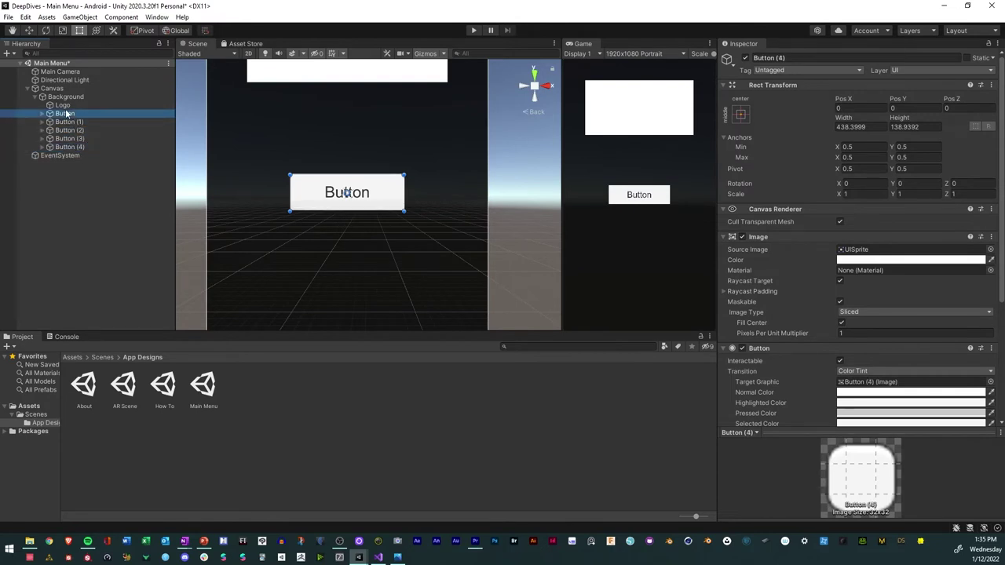
left_click(68, 115)
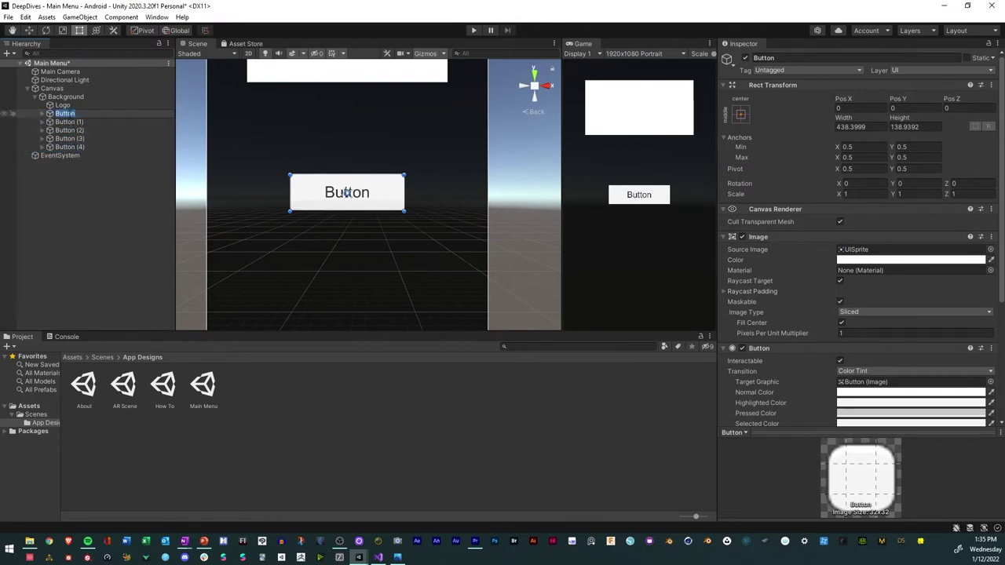
type("AR")
key("Return")
left_click(88, 181)
left_click(28, 31)
left_click(59, 113)
left_click_drag(349, 157, 348, 96)
Check the button order in the OneNote features list and rename Button (1) to About in Unity
left_click(80, 123)
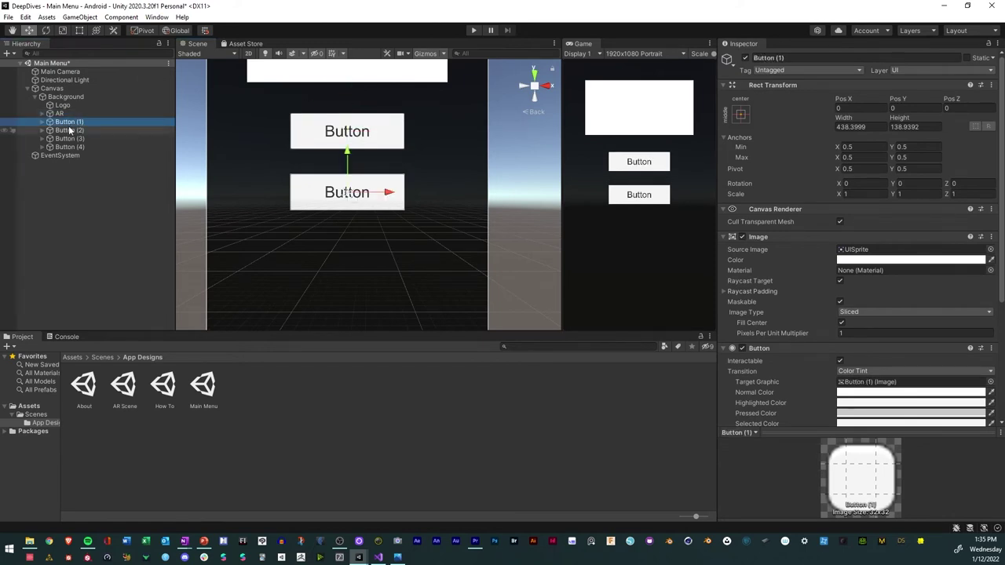
mouse_move(184, 541)
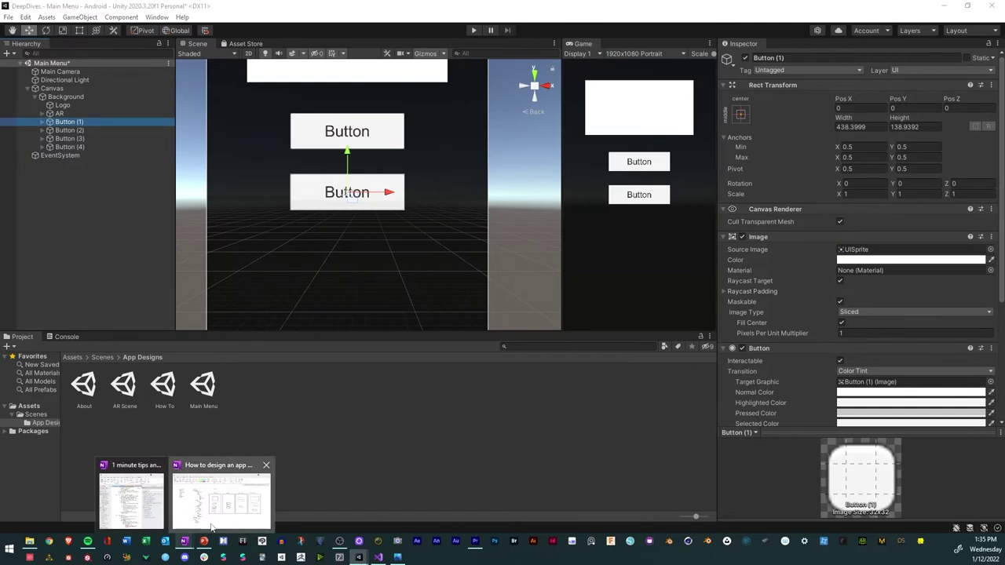
left_click(210, 525)
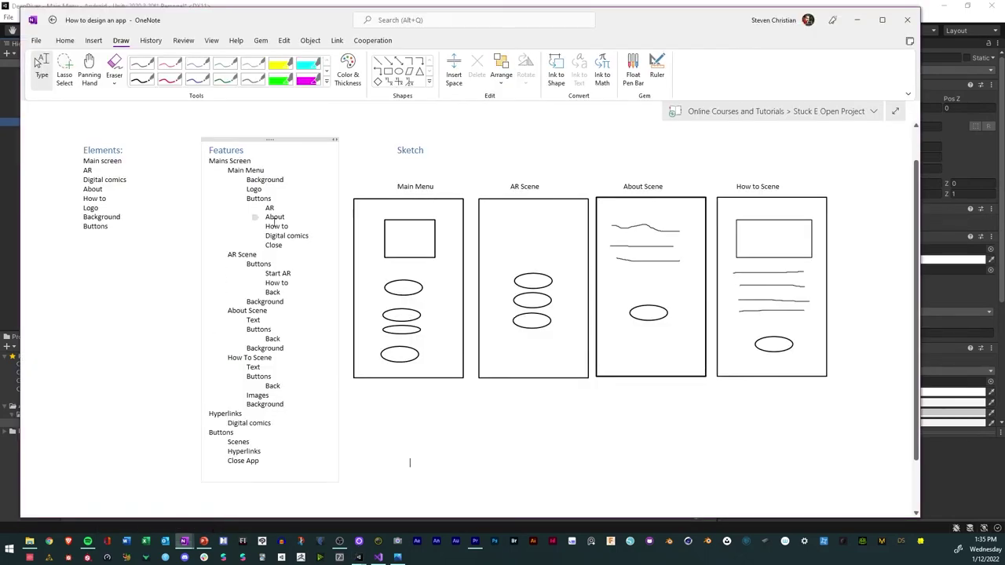
left_click(9, 191)
left_click(69, 123)
double_click(69, 124)
left_click(69, 123)
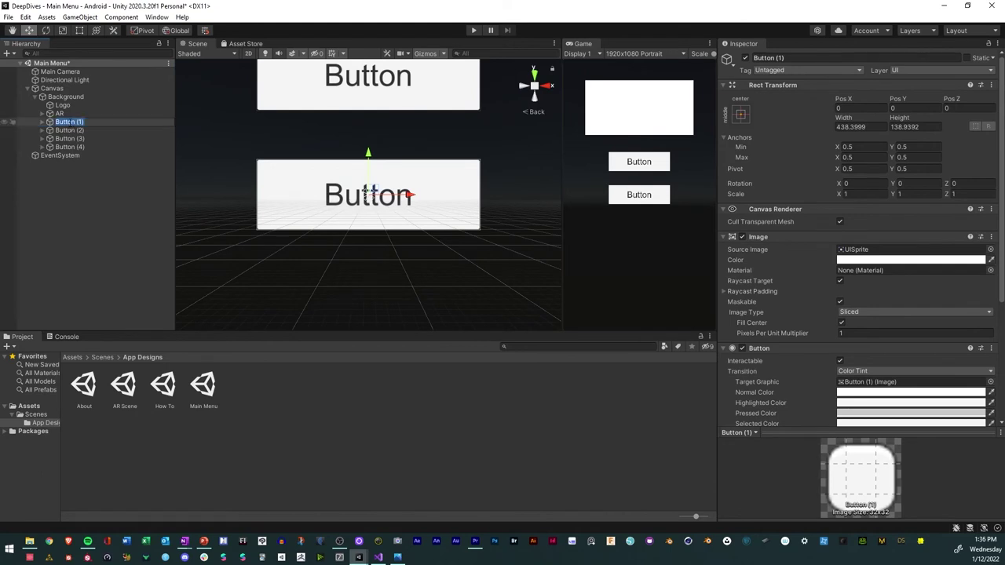
type("AR")
Rename Button (2), Button (3) and Button (4) to Digital comics, How To and Close
left_click(68, 131)
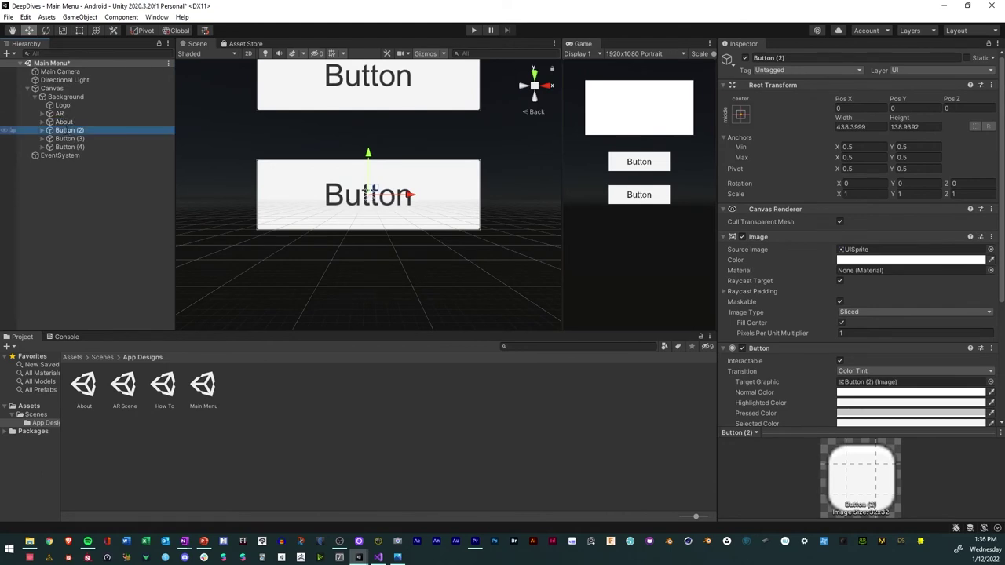
left_click(68, 134)
type("Digital comic")
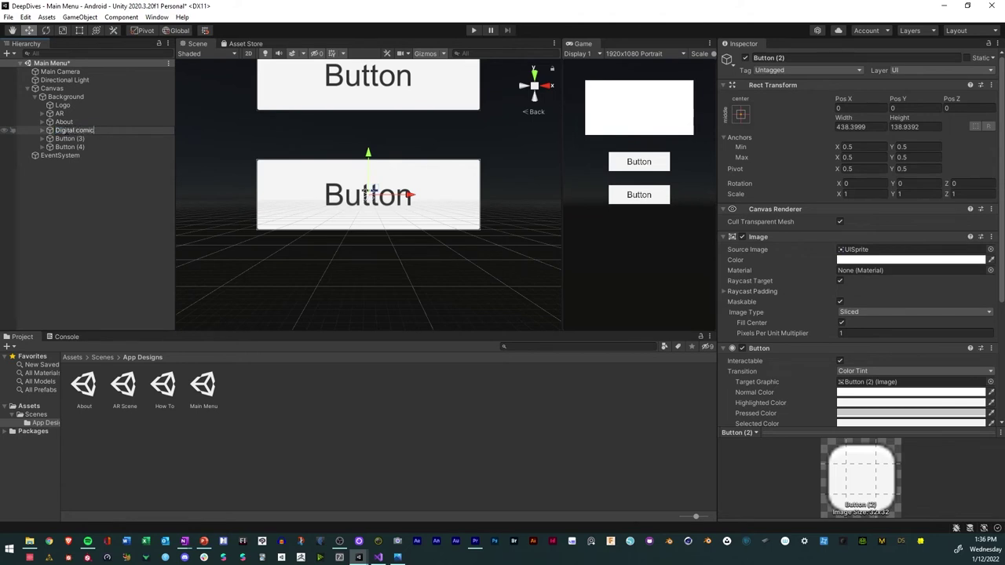
left_click(68, 139)
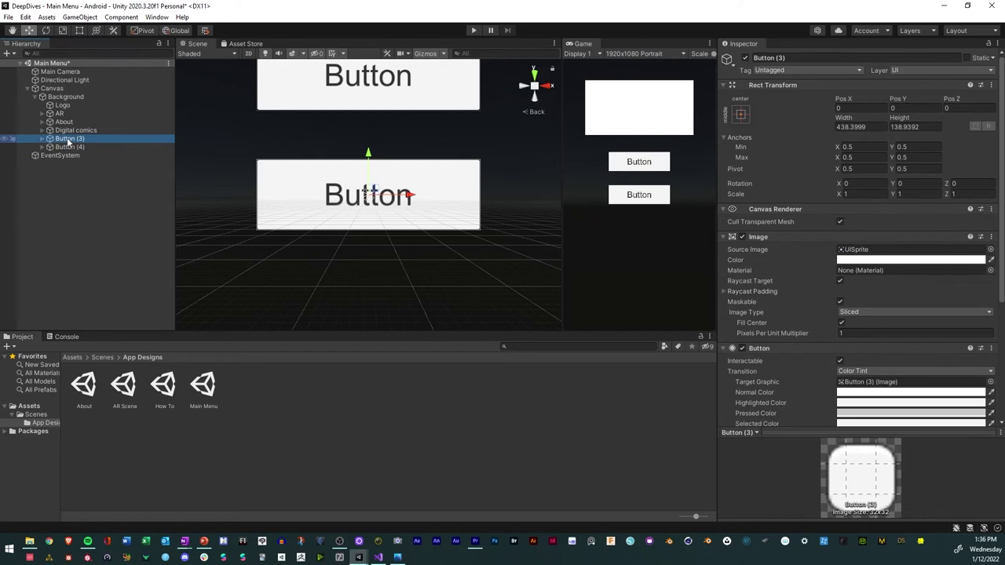
left_click(69, 140)
type("How To")
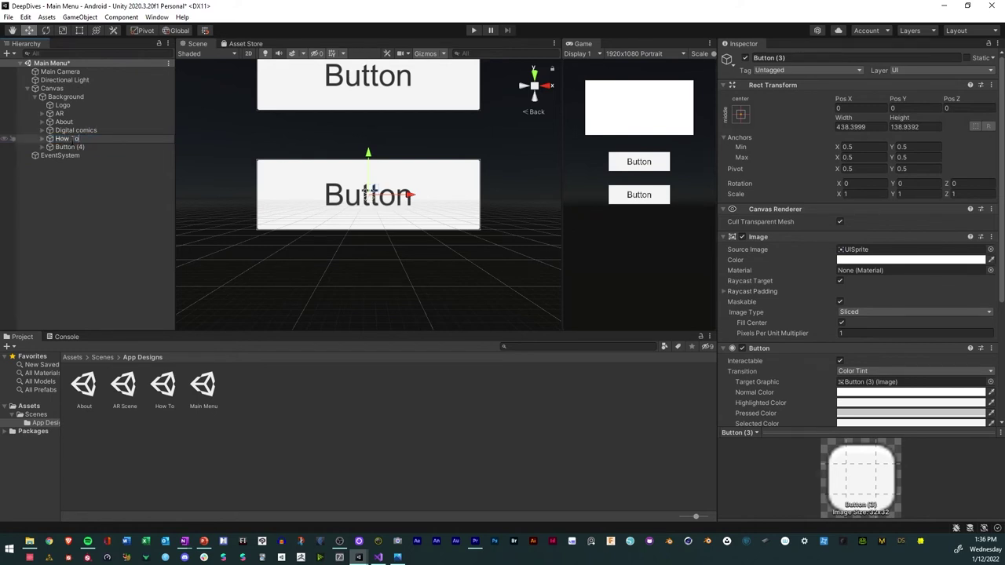
left_click(68, 148)
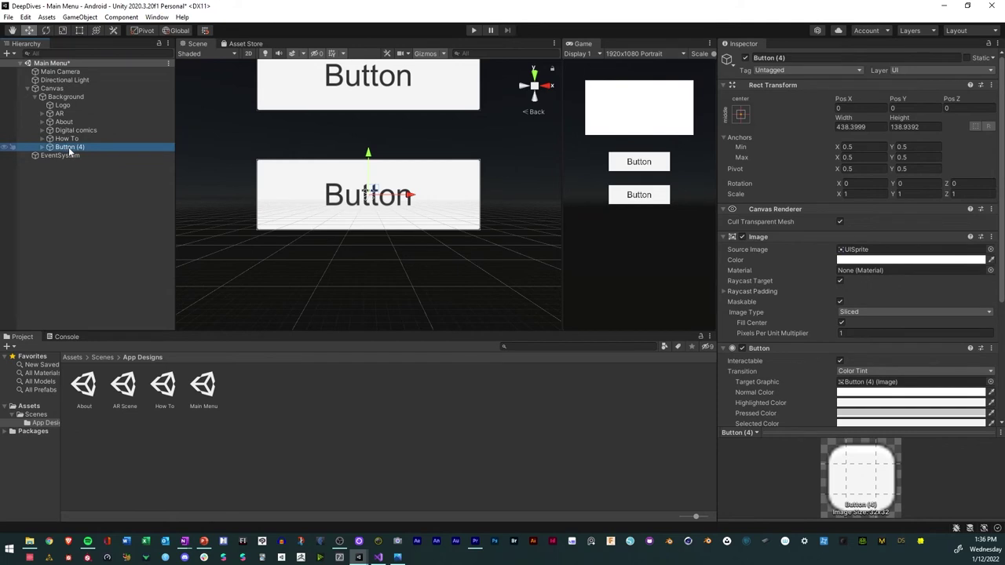
left_click(69, 149)
type("Close")
key("Return")
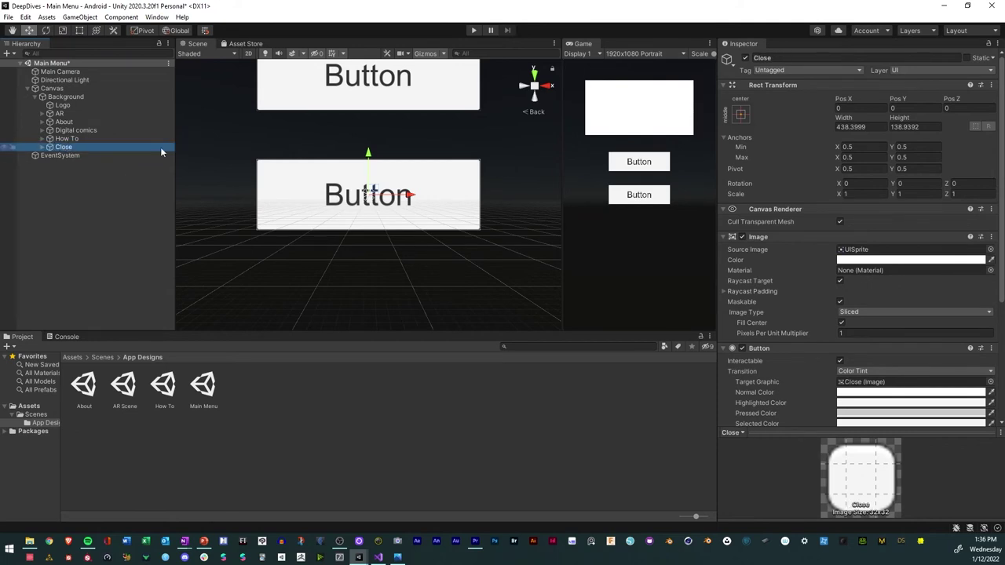
Change the label text of the AR button to AR and of the About button to About
left_click(43, 114)
left_click(69, 122)
left_click(738, 262)
type("AR")
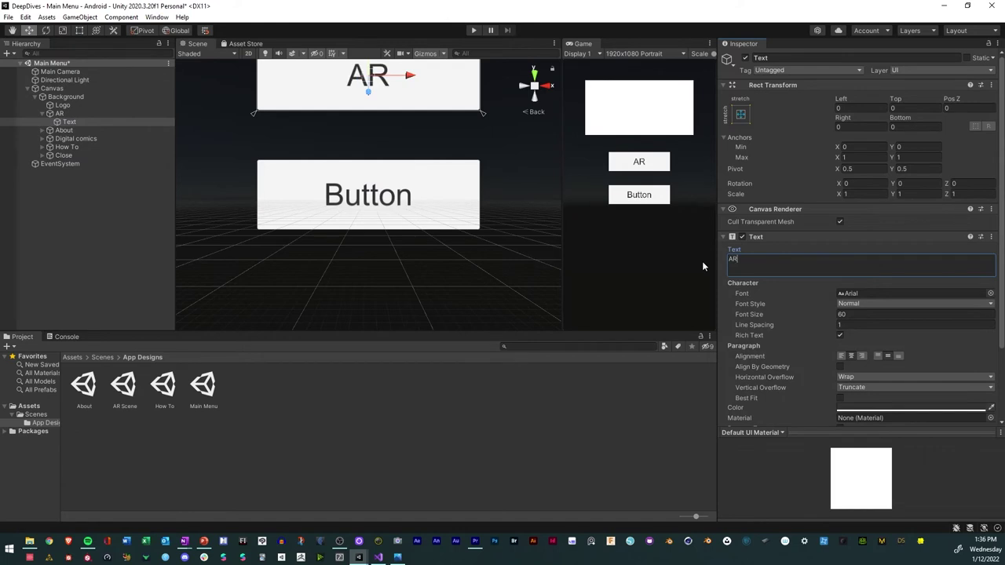
left_click(42, 129)
left_click(69, 138)
left_click(753, 265)
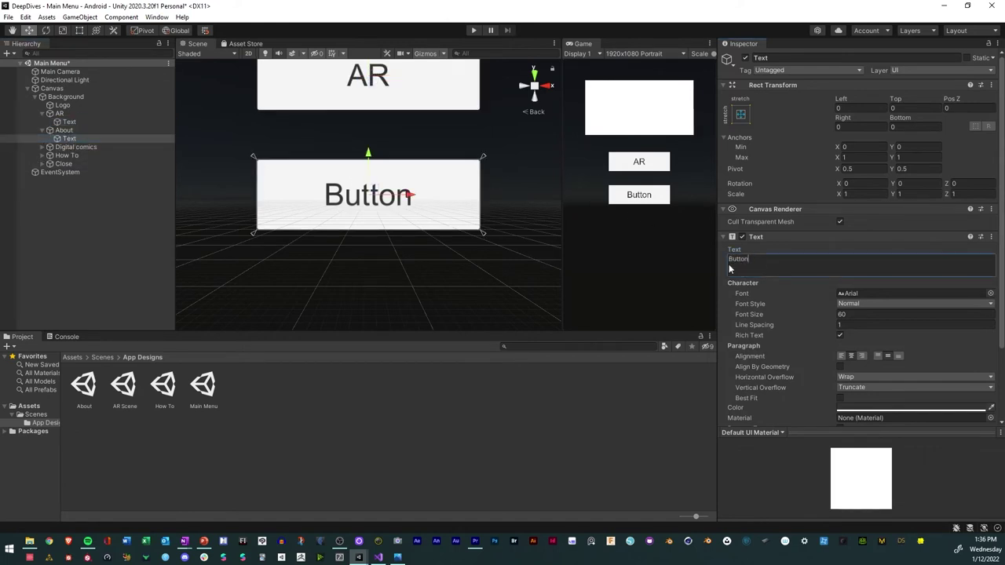
type("About")
Set the Digital comics button's label to Comics and the How To button's label to Tutorial
left_click(44, 148)
left_click(77, 156)
left_click(728, 259)
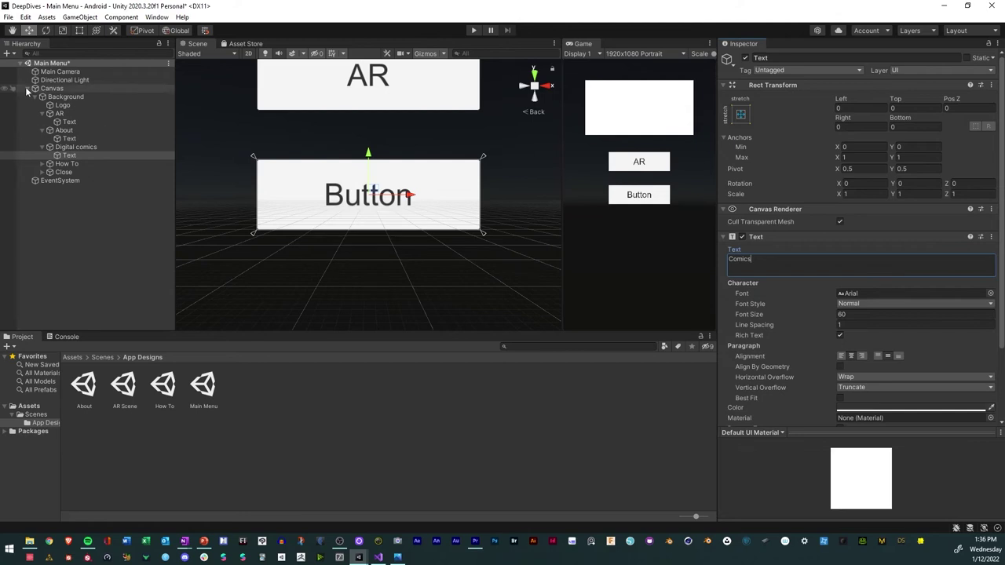
left_click(42, 164)
left_click(100, 172)
left_click(728, 259)
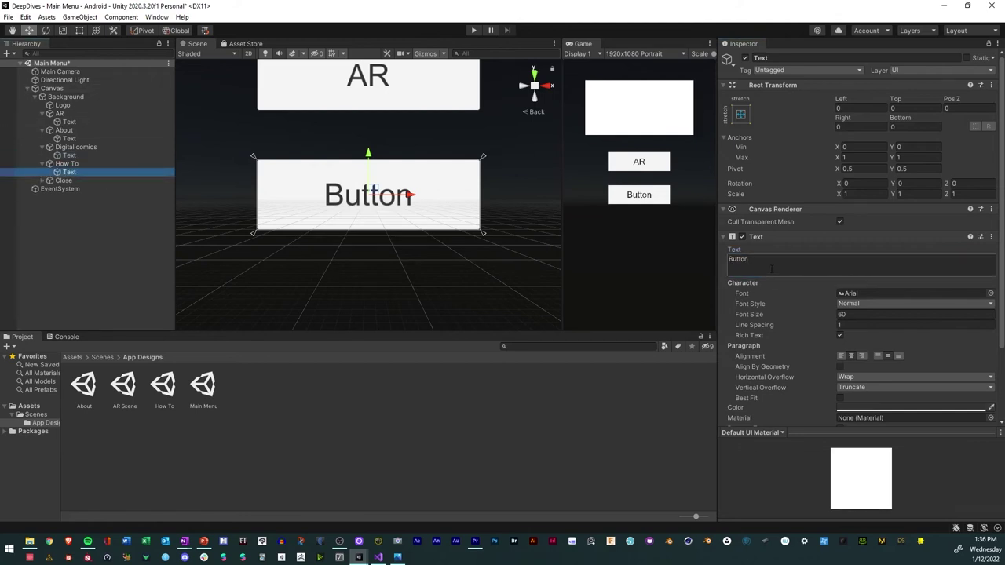
type("Tutorial")
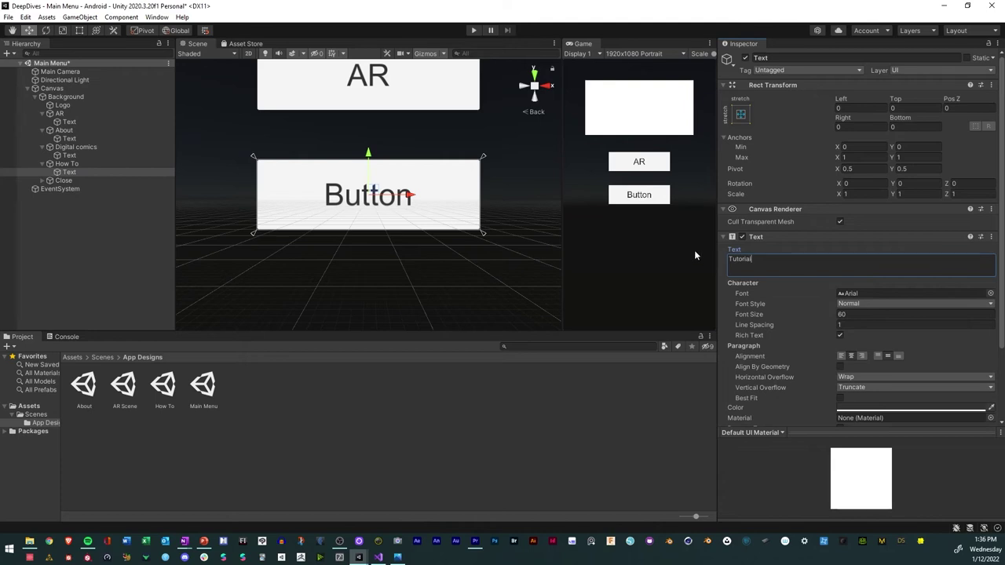
Change the Close button's label text to Close
left_click(42, 180)
left_click(69, 188)
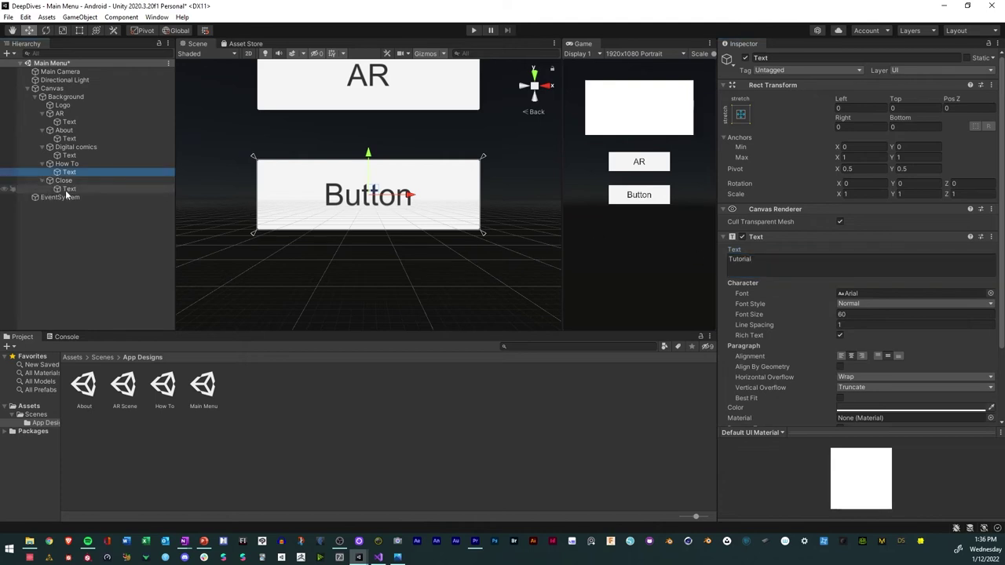
left_click(734, 260)
type("Close")
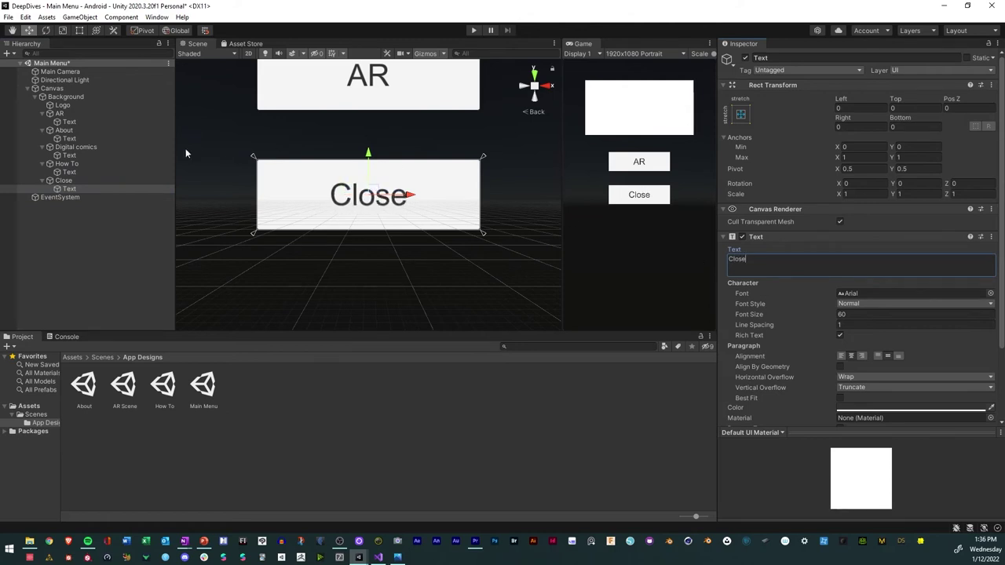
Move the Digital comics button down to about Pos Y -216, below the middle of the Main Menu canvas
scroll(289, 149, "down", 5)
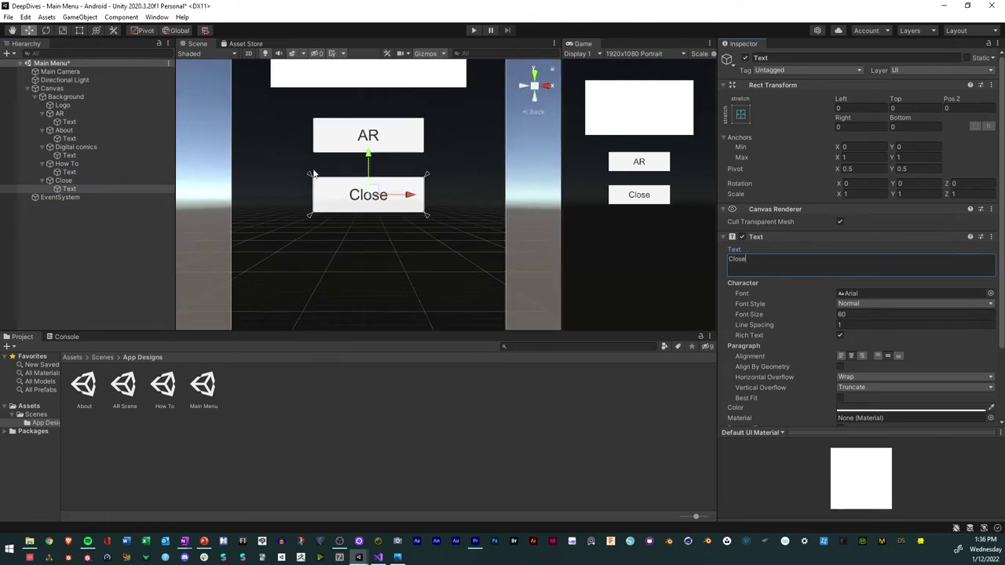
scroll(307, 139, "down", 5)
left_click_drag(308, 136, 308, 154, "alt")
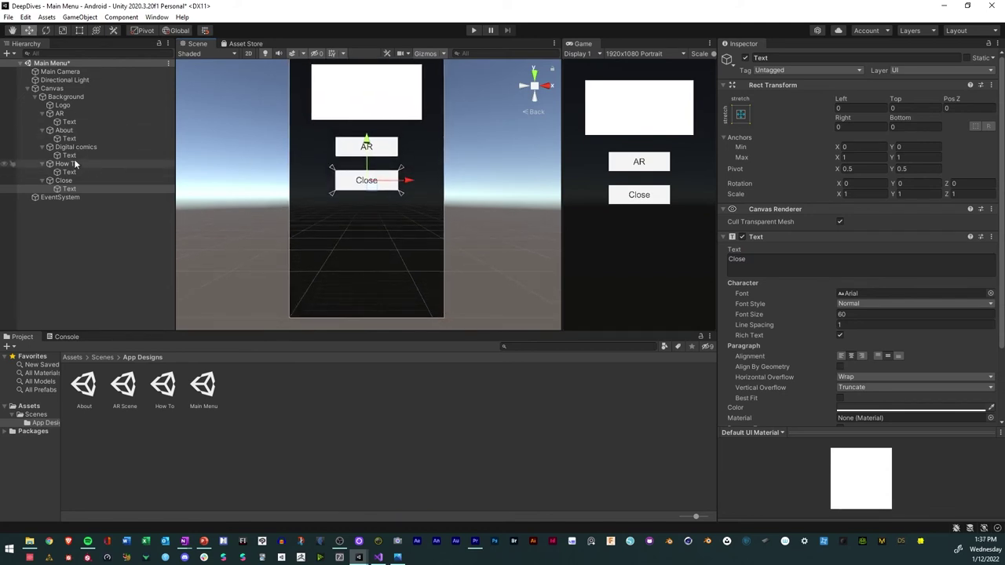
left_click(63, 130)
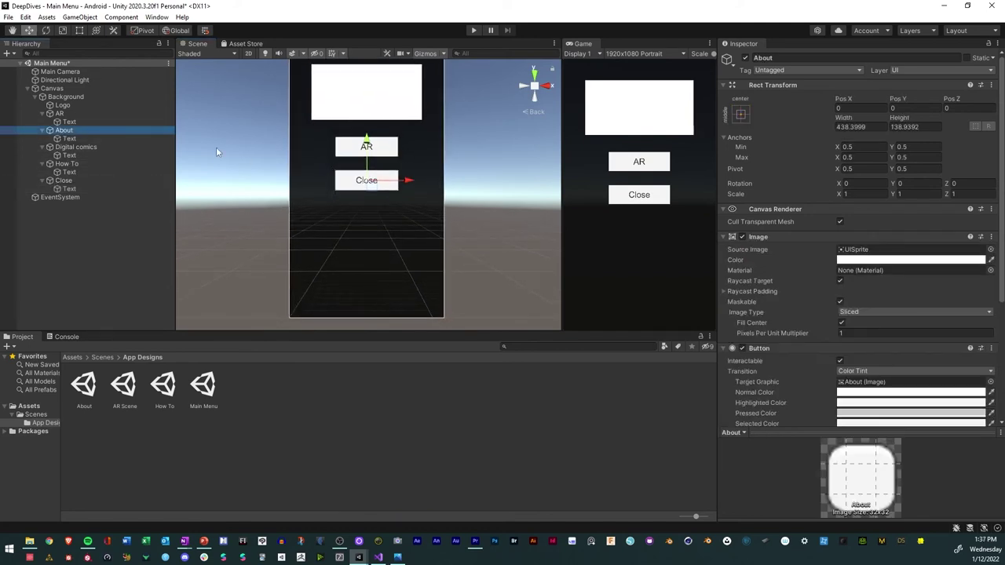
left_click(366, 145)
mouse_move(366, 144)
left_mouse_down()
mouse_move(368, 220)
mouse_move(377, 142)
left_mouse_up()
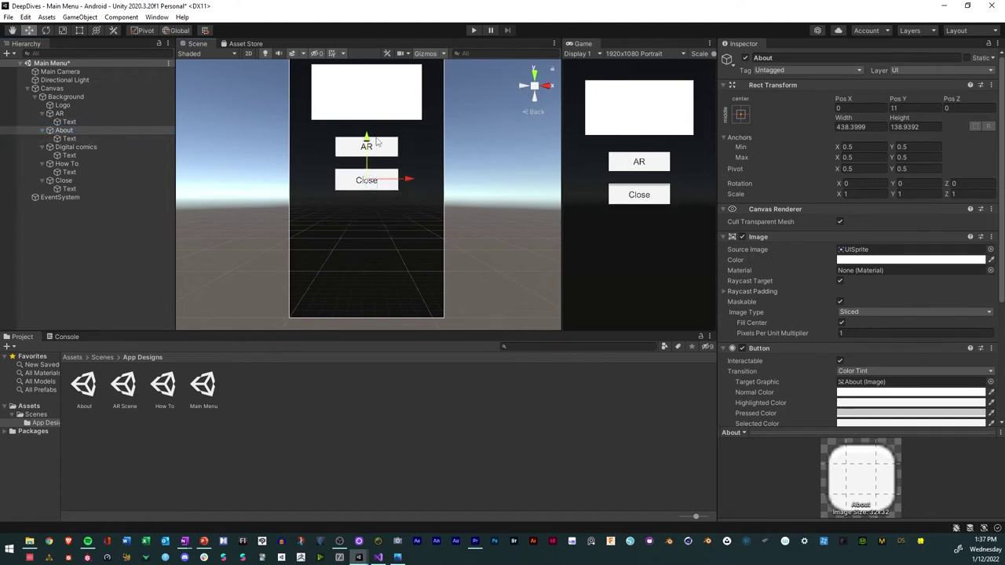
left_click(83, 149)
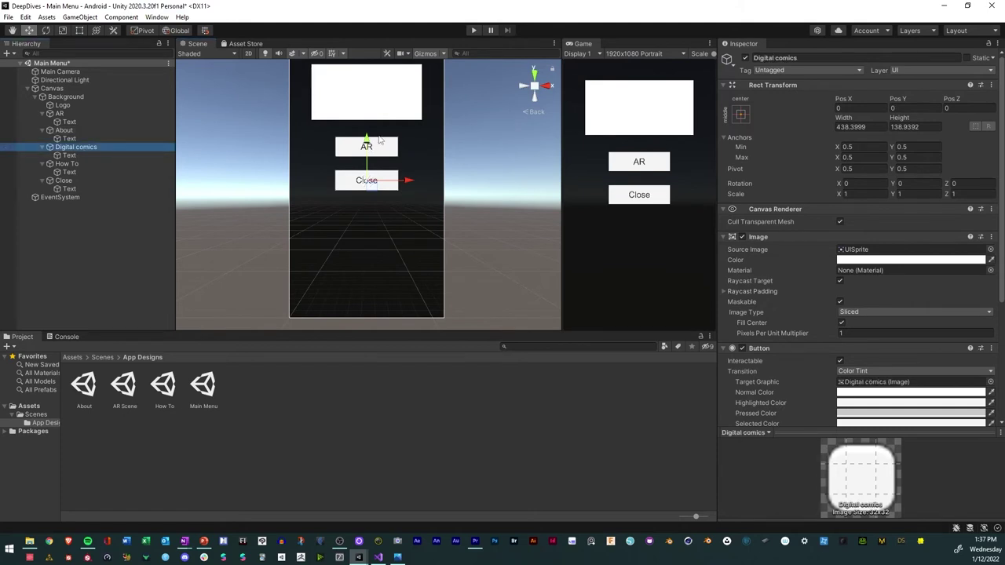
left_click_drag(366, 144, 367, 211)
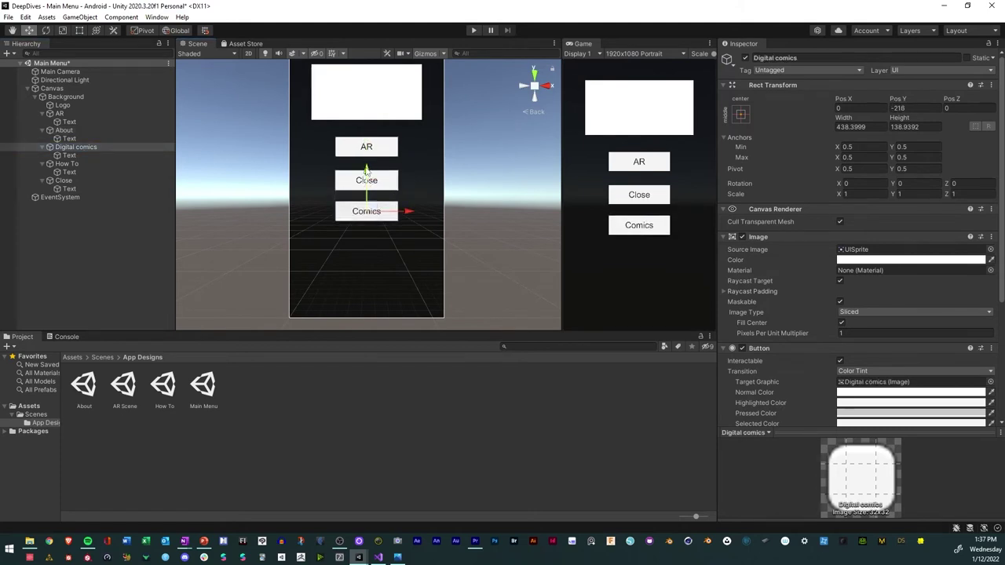
Move the How To button down to about Pos Y -440 and the Close button to about Pos Y -704
left_click(62, 164)
left_click_drag(366, 140, 366, 238)
left_click(62, 181)
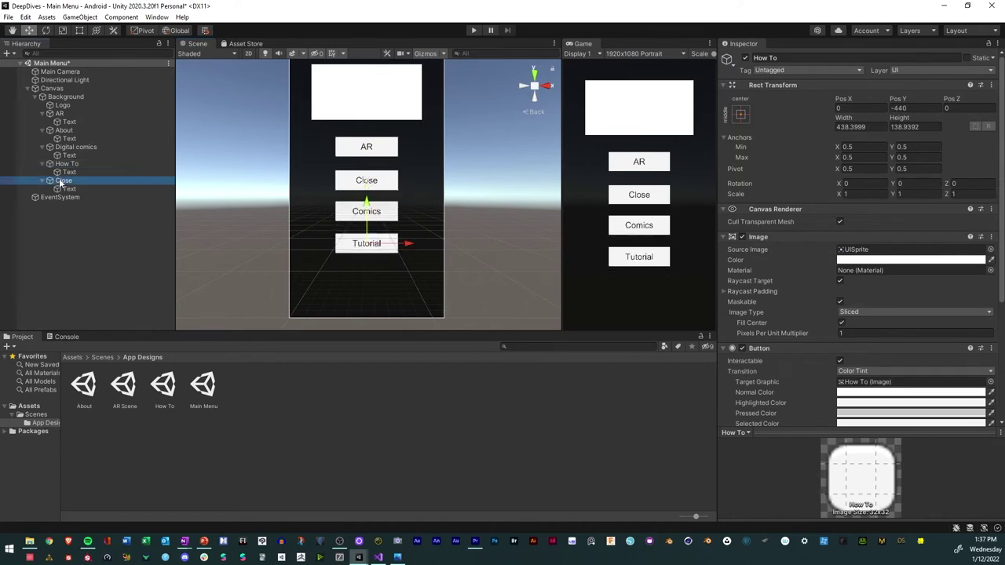
left_click_drag(367, 142, 366, 243)
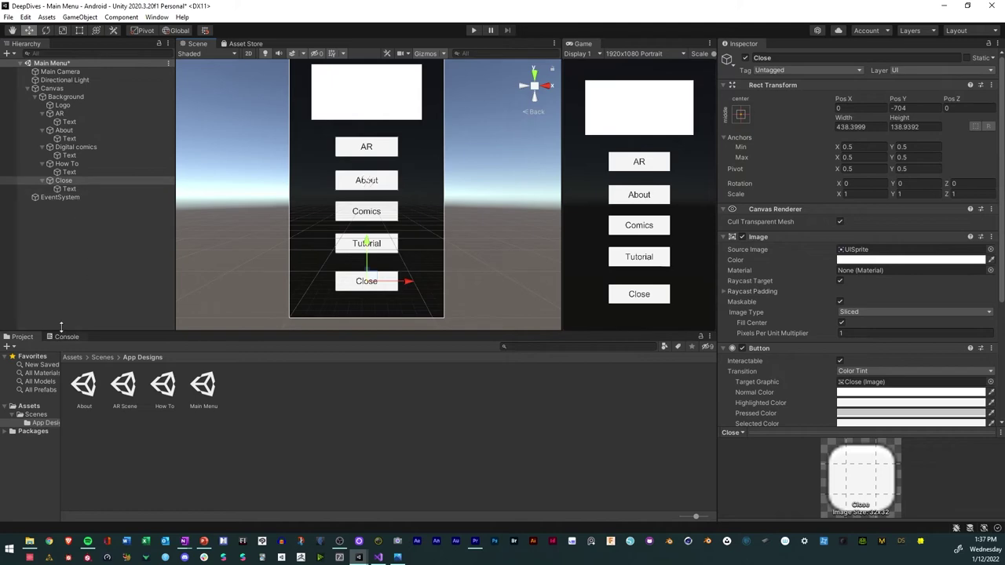
Switch to OneNote, narrow its window beside Unity, and compare the Main Menu feature list and sketch with the built layout
left_click(184, 541)
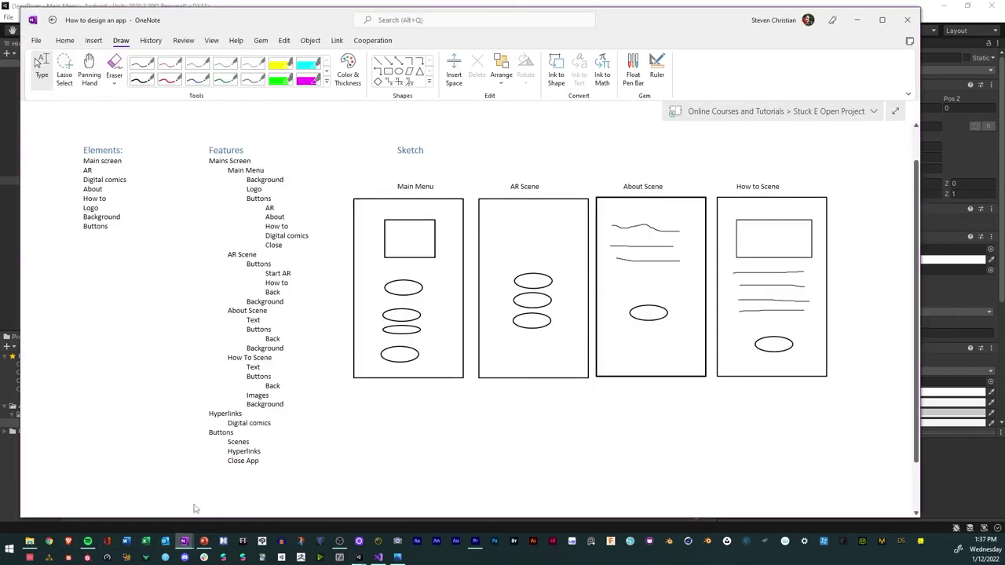
left_click(196, 509)
left_click_drag(19, 111, 465, 126)
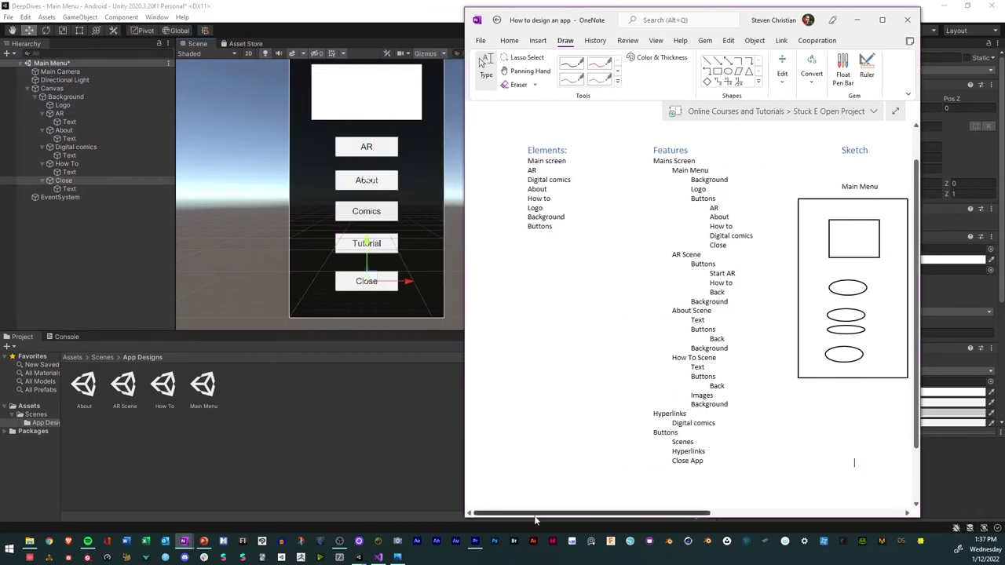
left_click_drag(535, 518, 605, 519)
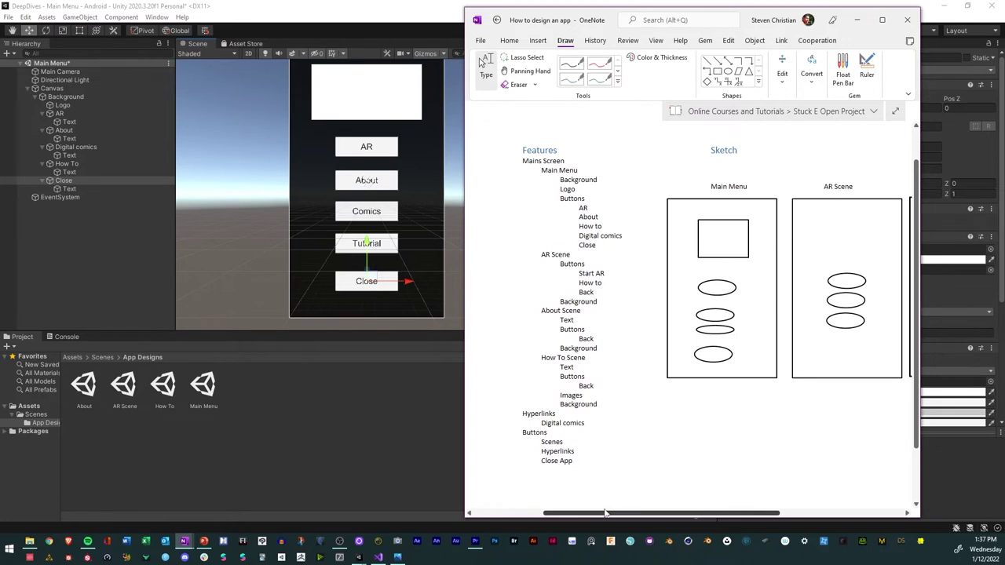
scroll(301, 218, "down", 3)
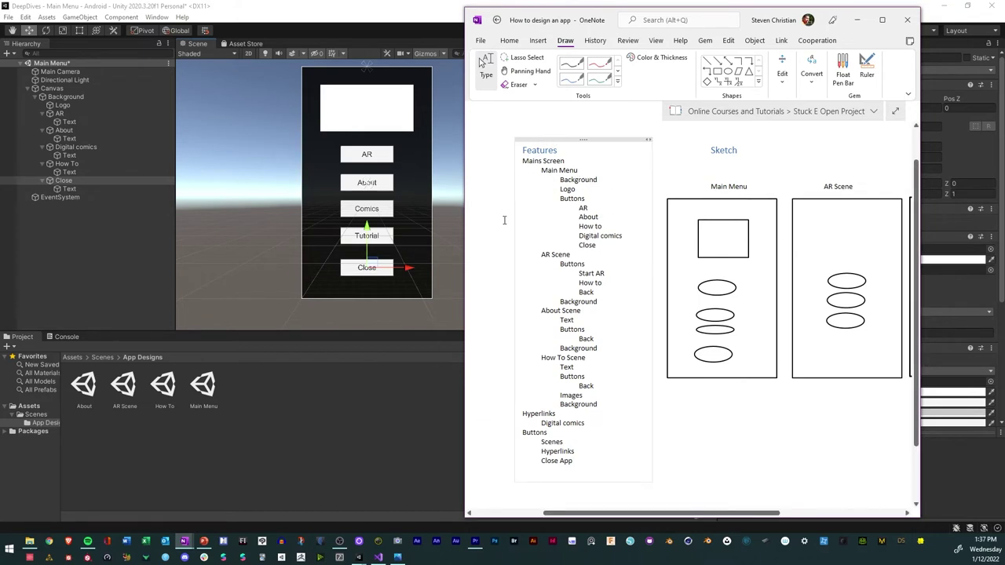
Return to Unity and save the Main Menu scene and the project
left_click(355, 397)
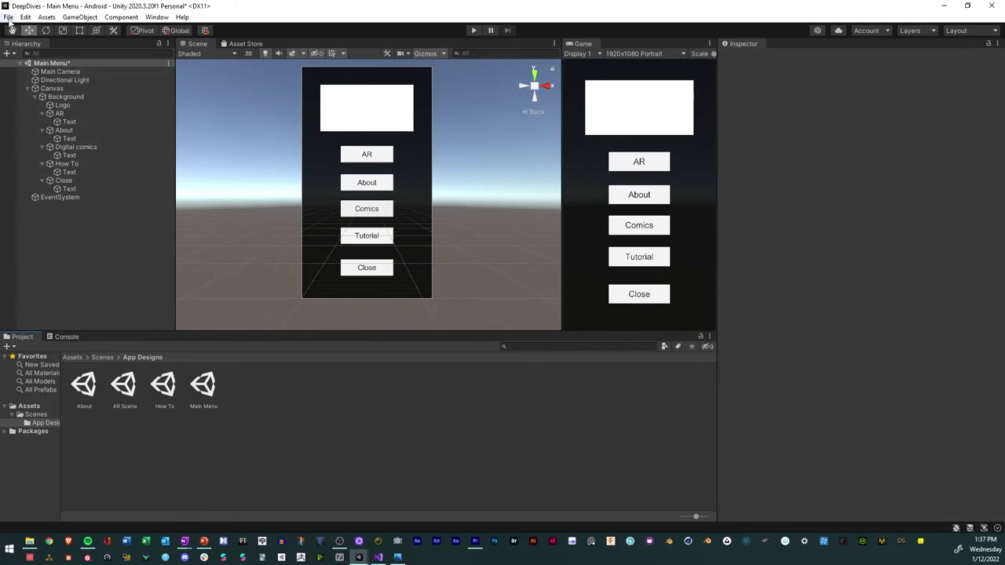
left_click(8, 16)
left_click(26, 67)
scroll(414, 225, "down", 2)
scroll(413, 226, "up", 2)
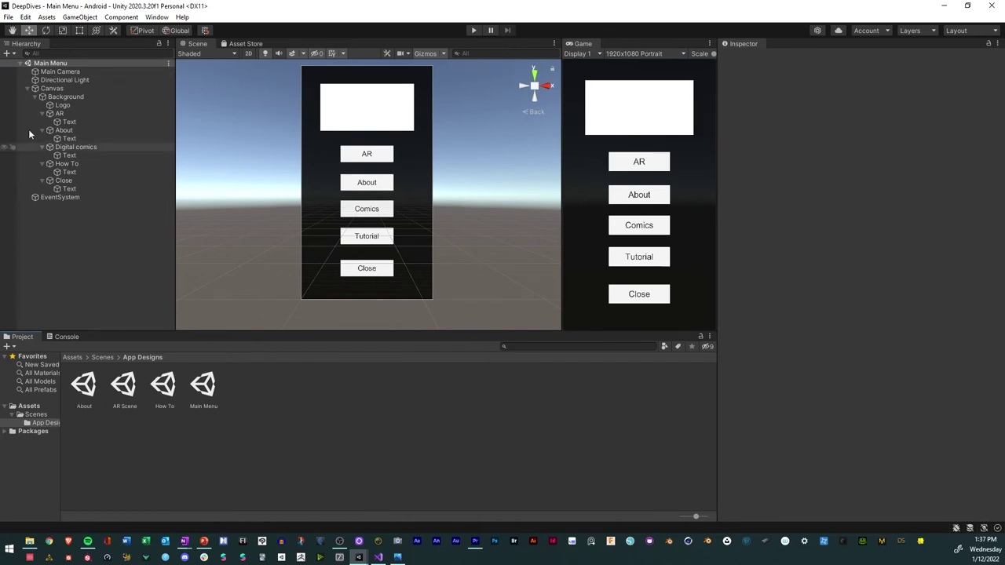
left_click(9, 17)
left_click(28, 68)
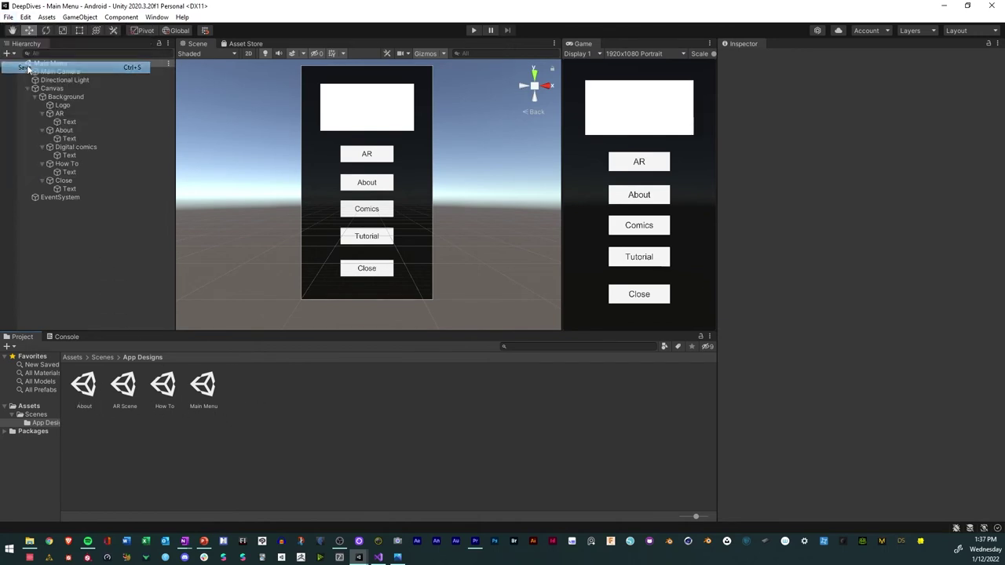
left_click(9, 16)
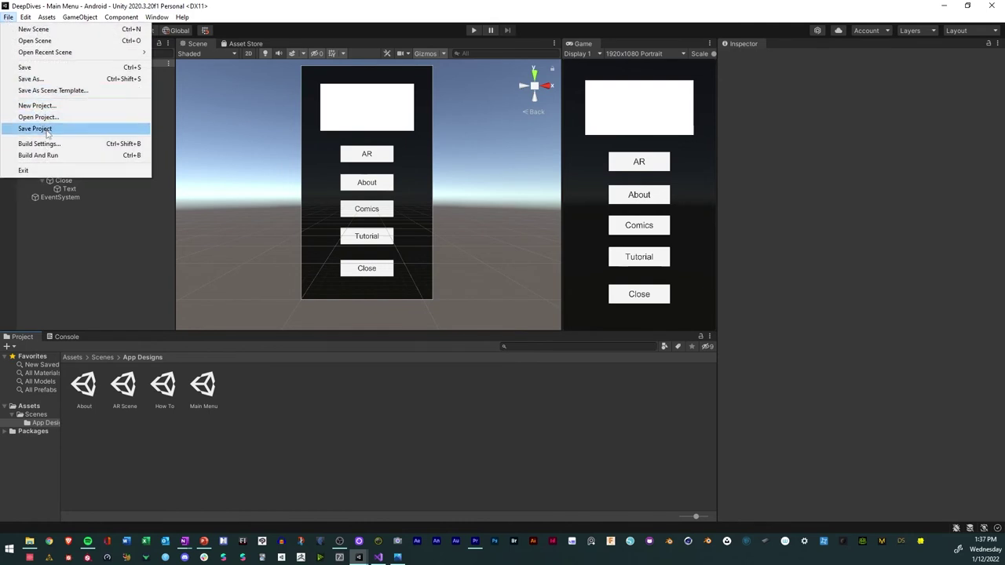
left_click(34, 128)
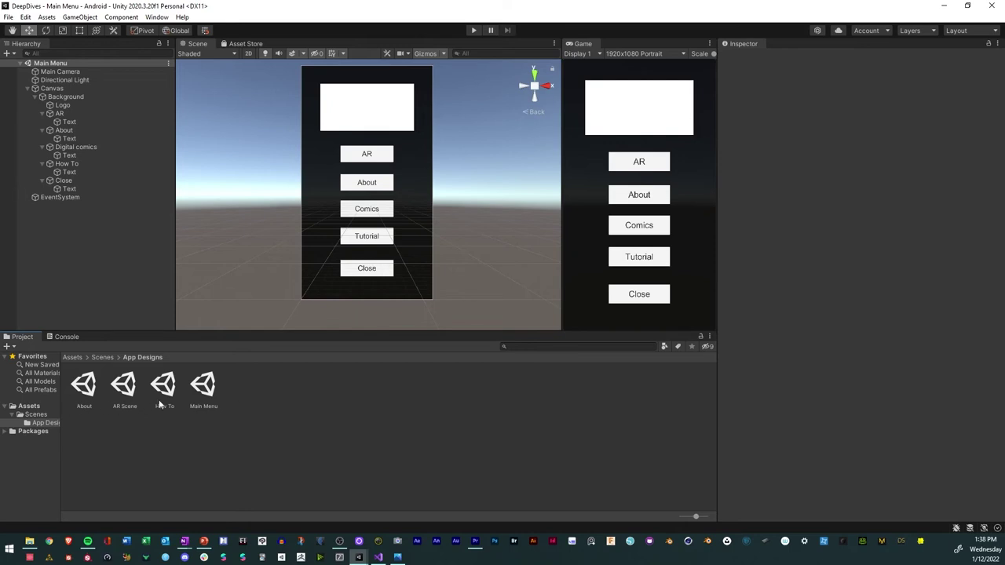
Open the AR Scene from the App Designs folder and consult its planned features and sketch in OneNote
double_click(124, 389)
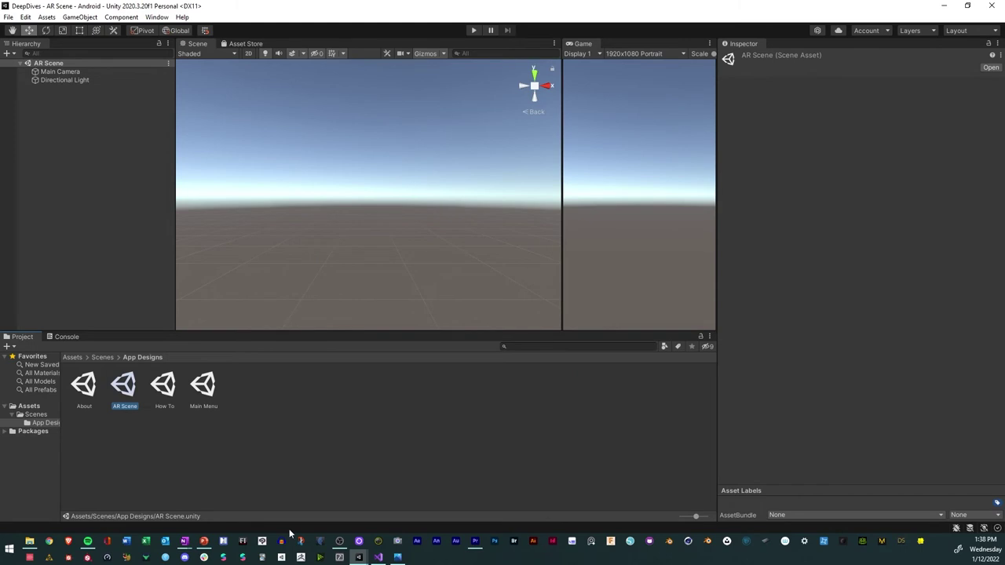
left_click(184, 541)
left_click(220, 506)
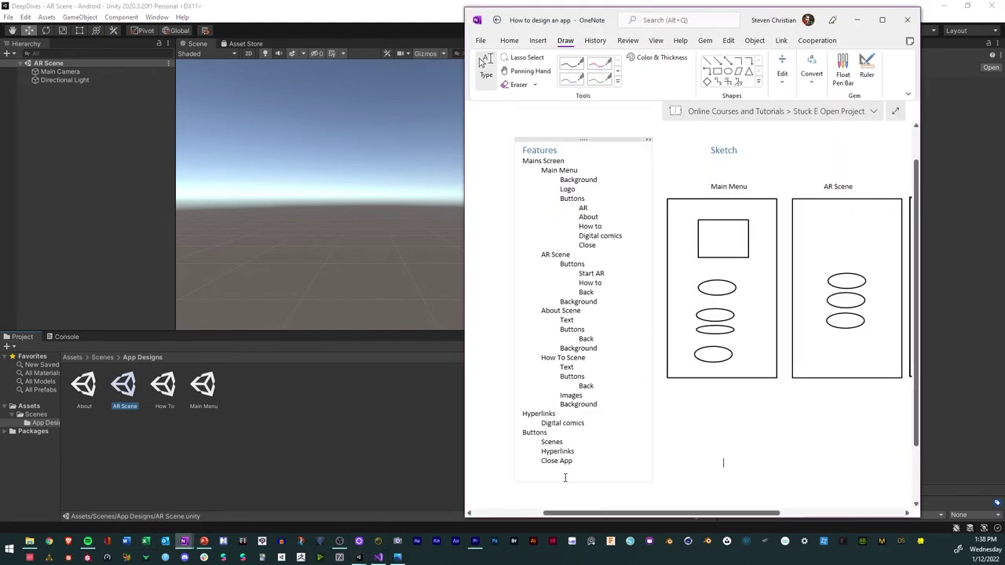
left_click_drag(611, 515, 628, 515)
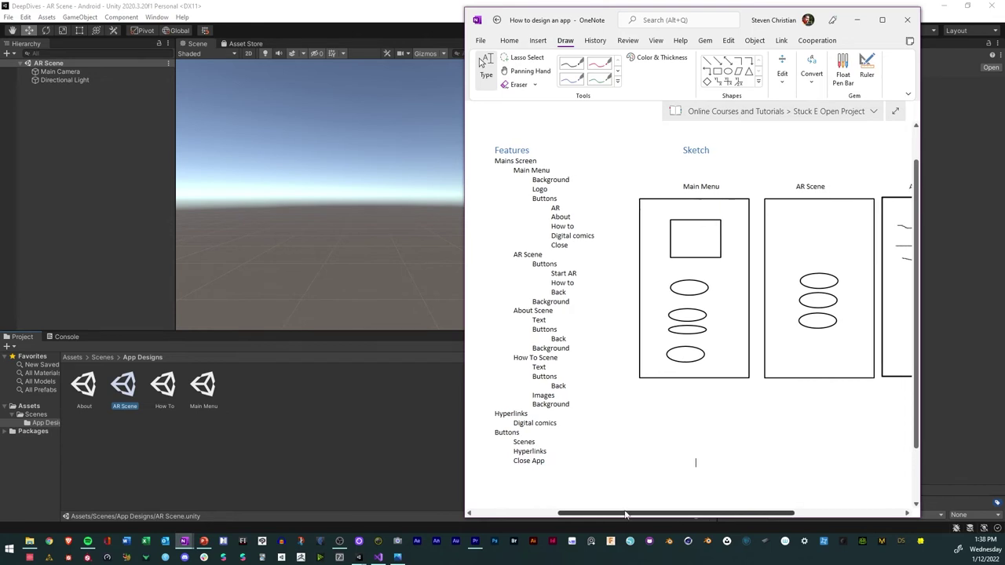
left_click_drag(743, 18, 821, 16)
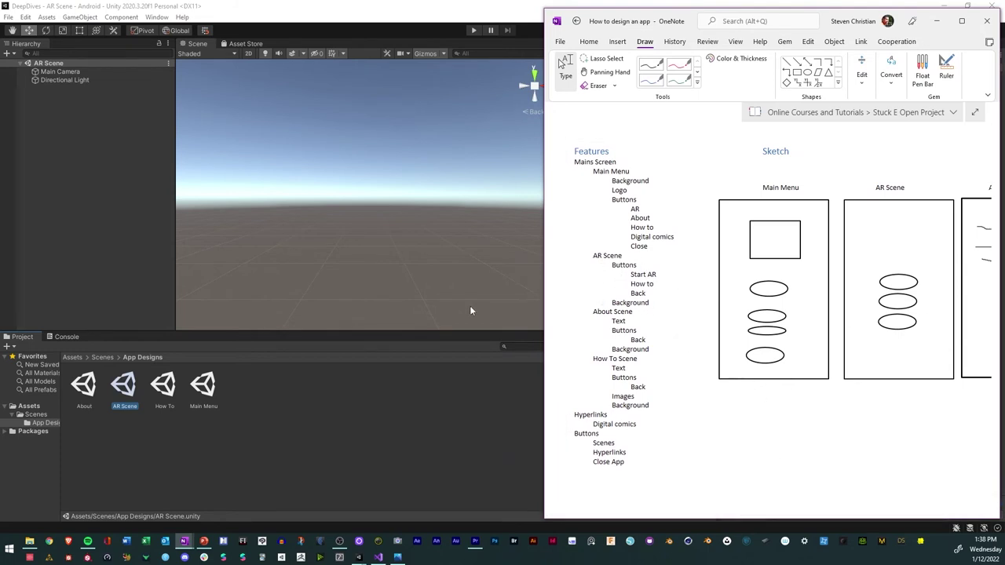
Return to Unity and add a UI canvas to the AR Scene
right_click(49, 120)
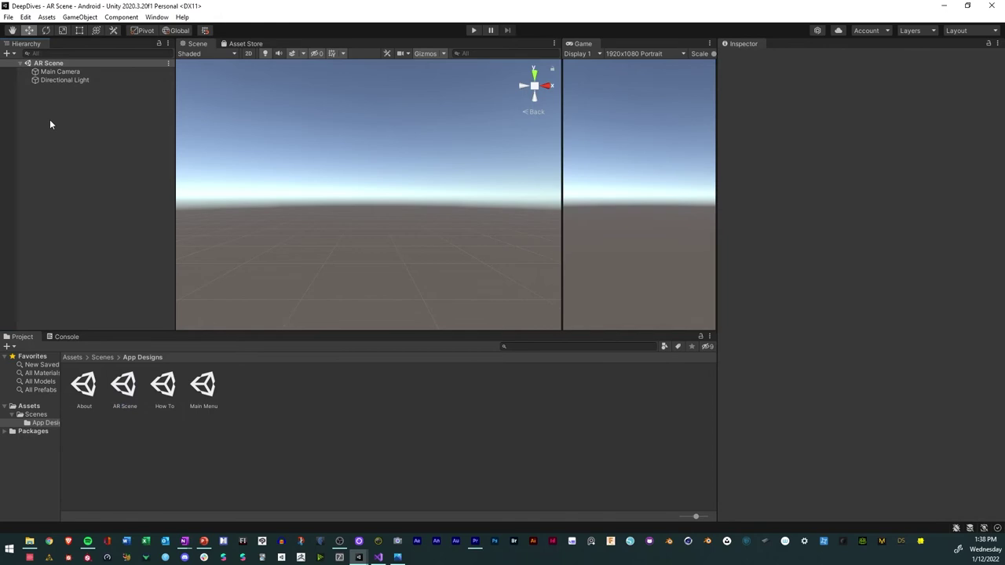
mouse_move(132, 317)
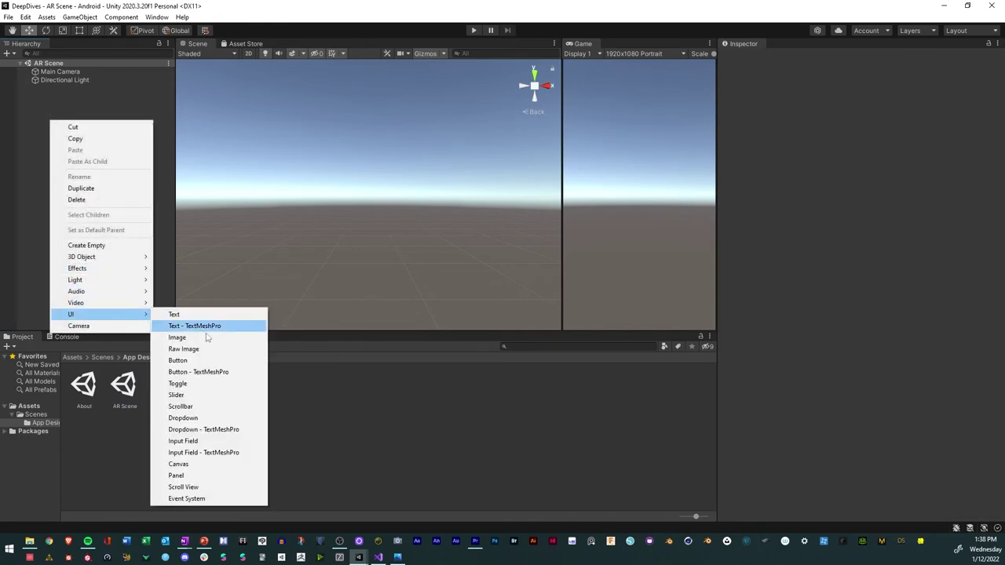
left_click(179, 464)
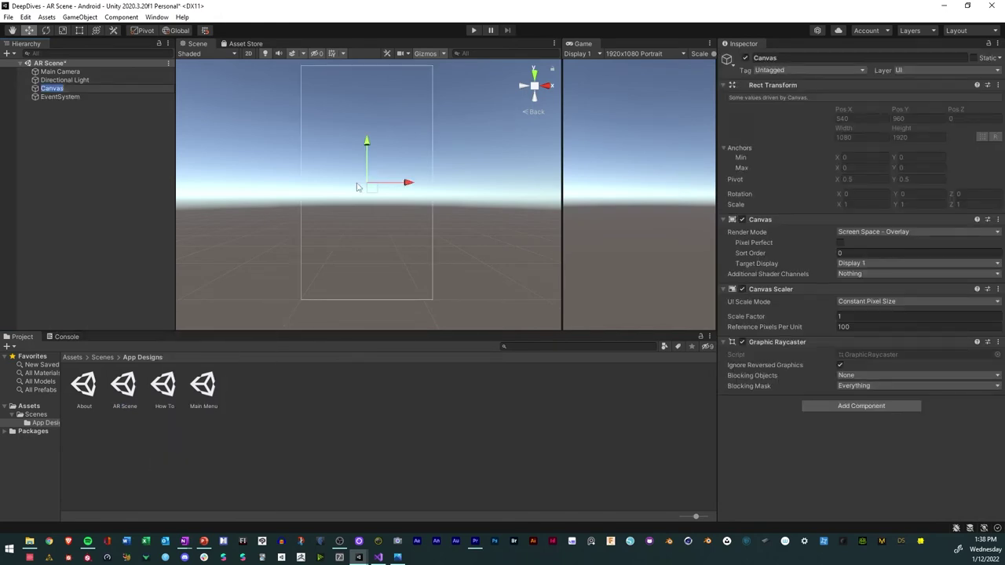
Set the canvas scaler to Scale With Screen Size with reference resolution 1080 x 1920 and a width/height match of 0.5
left_click(868, 302)
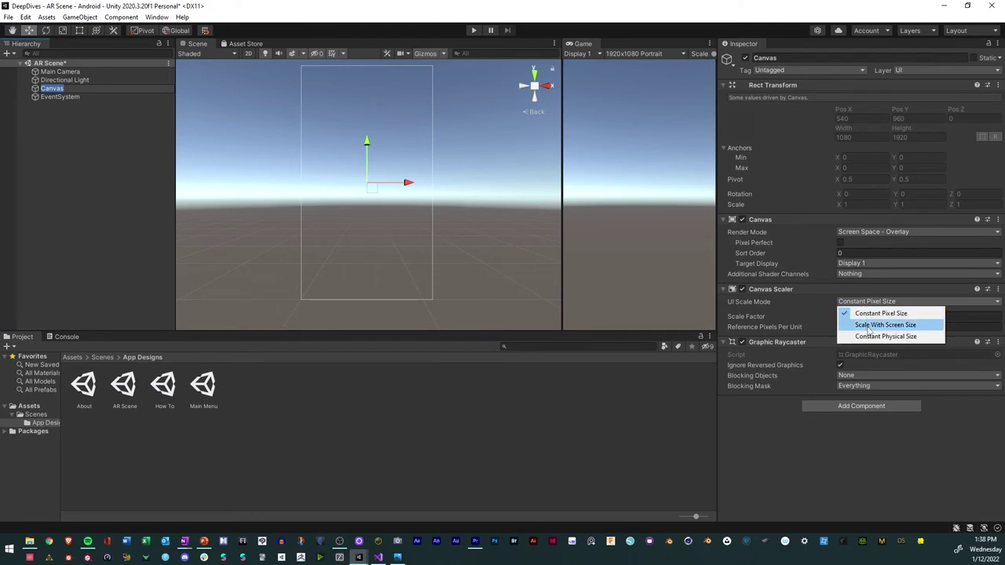
left_click(869, 325)
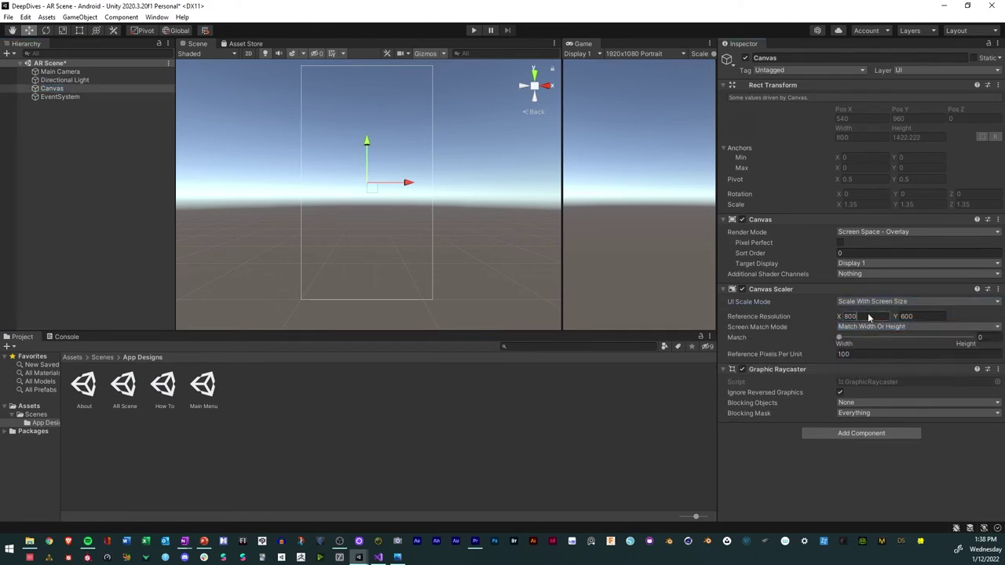
type("1080")
key("Tab")
type("1920")
left_click(991, 337)
type(".5")
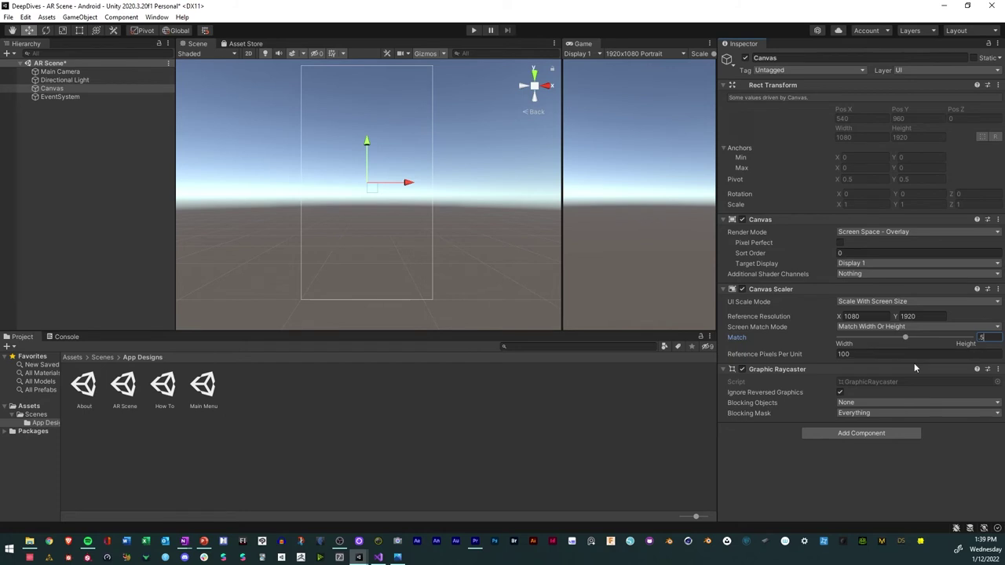
Add a UI panel inside the AR Scene's canvas and name it Background
right_click(55, 89)
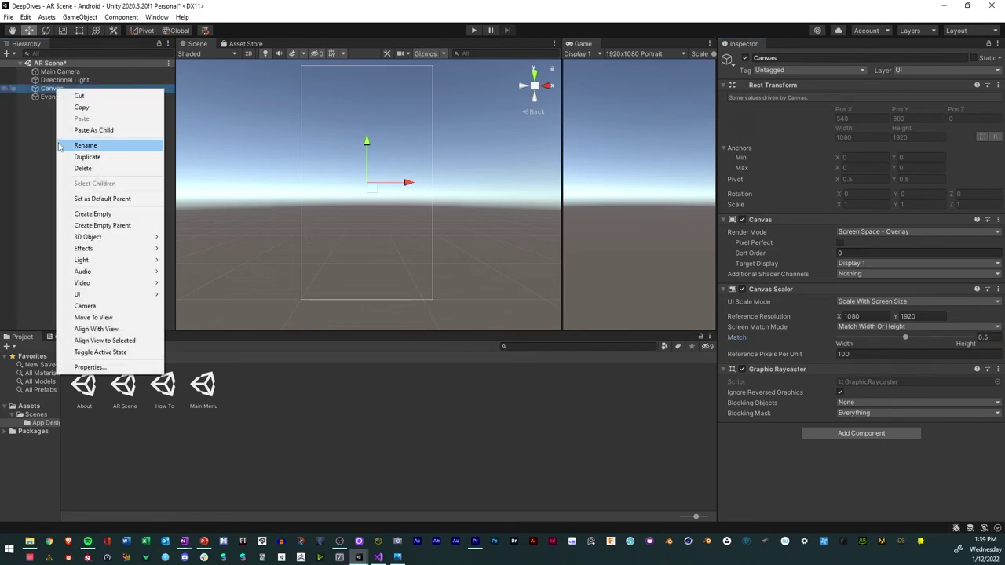
mouse_move(116, 295)
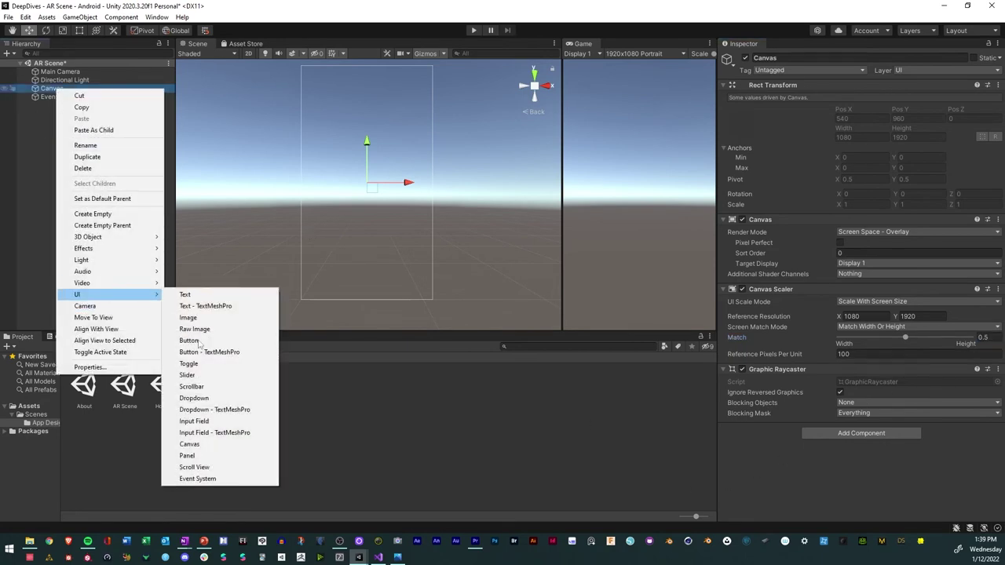
left_click(188, 456)
type("Bakc")
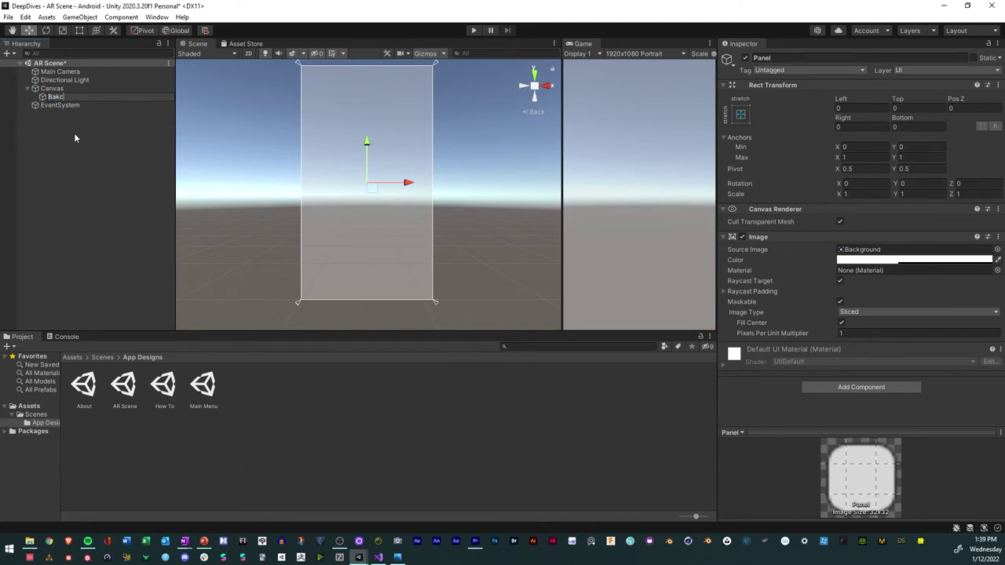
key("BackSpace")
type("ckground")
key("Return")
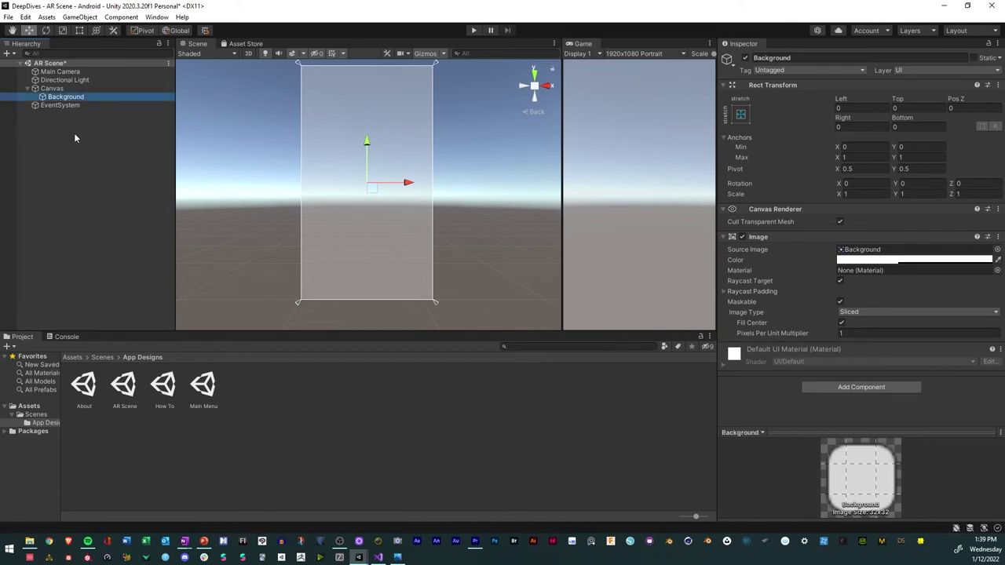
Colour the Background panel red (FF0000) and raise its opacity
left_click(870, 261)
left_click_drag(926, 353, 964, 319)
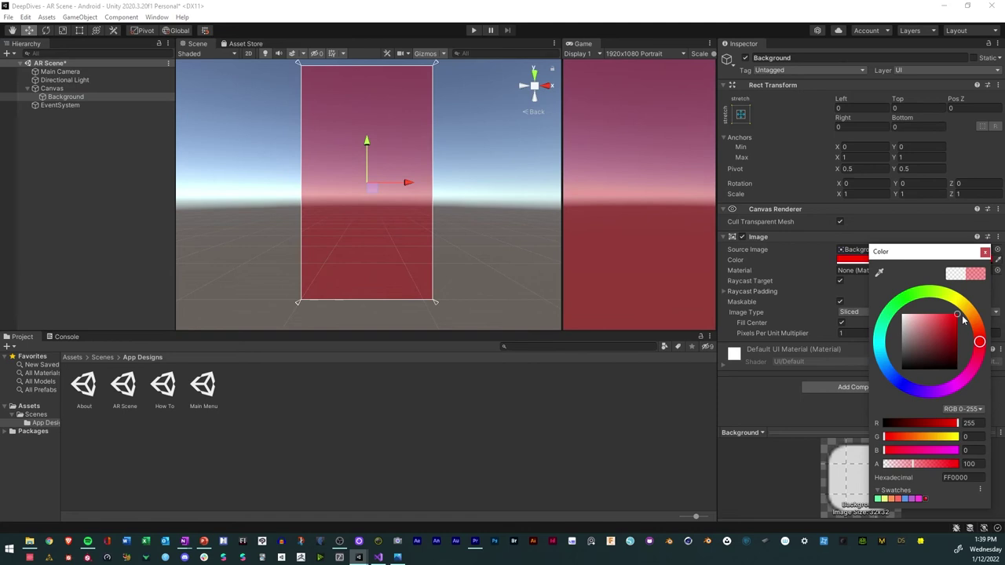
left_click_drag(915, 465, 947, 465)
left_click(986, 253)
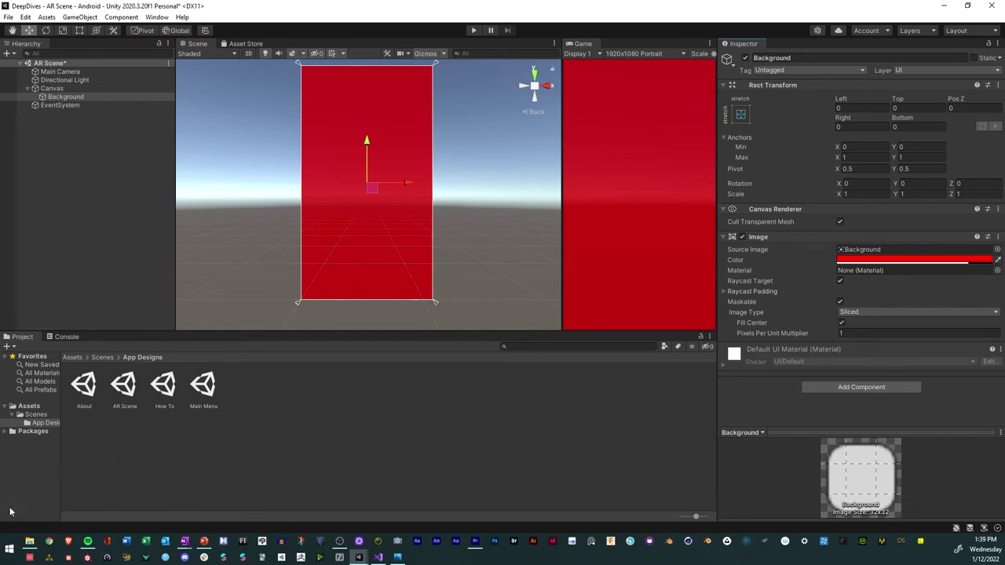
Check the AR Scene's planned buttons in OneNote and, back in Unity, add a UI button named Start AR inside the Background panel
mouse_move(185, 541)
left_click(222, 503)
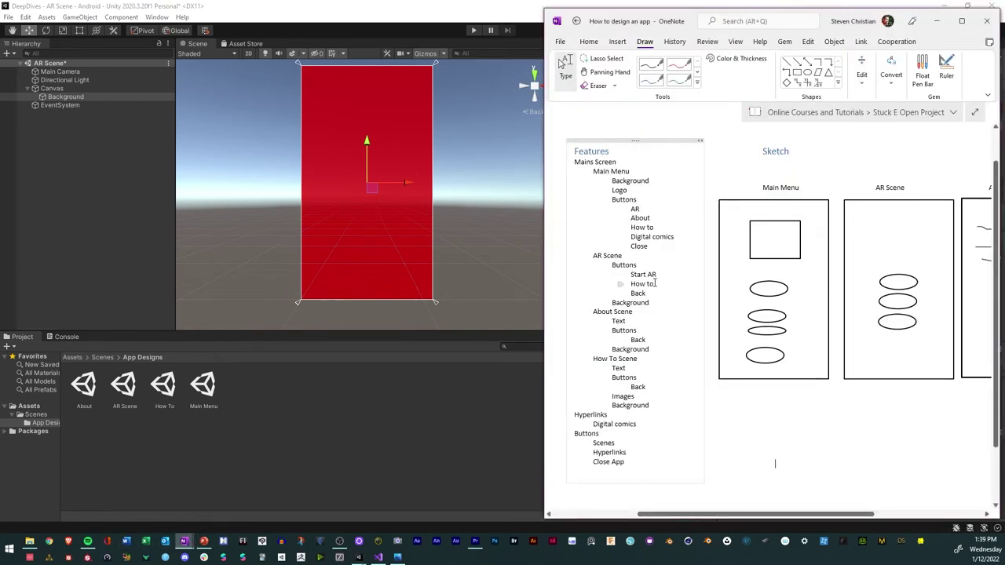
left_click(99, 170)
left_click(55, 97)
right_click(52, 96)
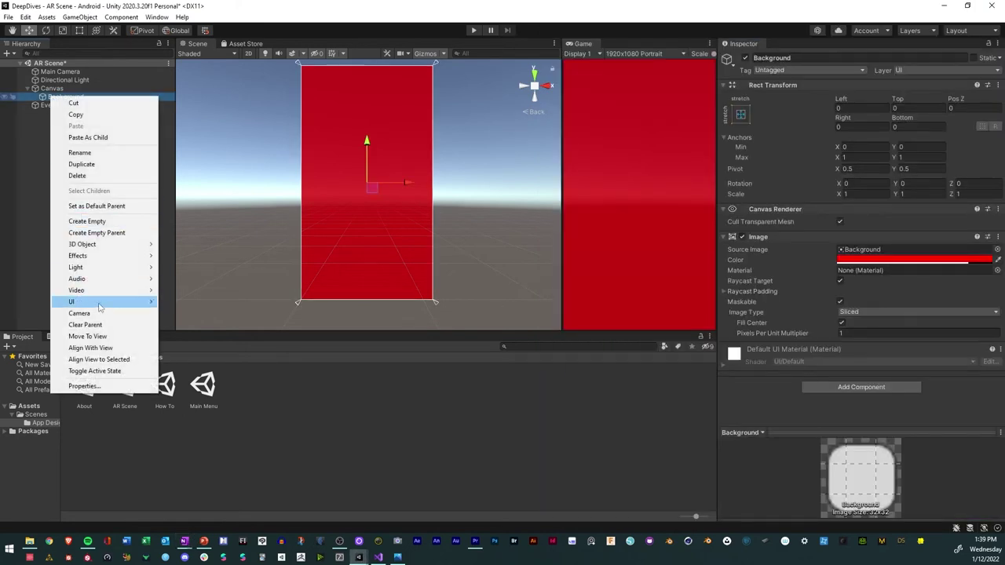
mouse_move(101, 306)
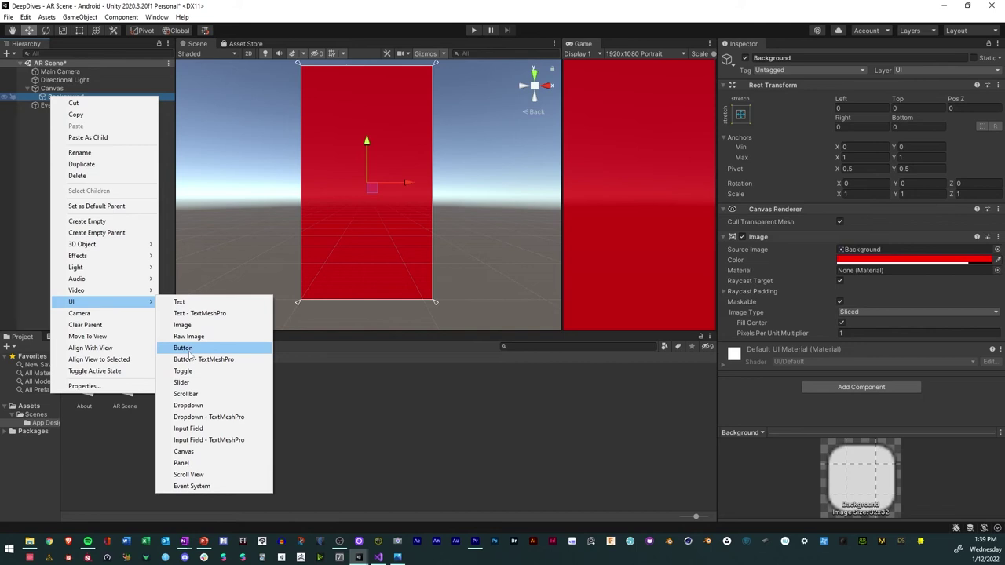
left_click(184, 348)
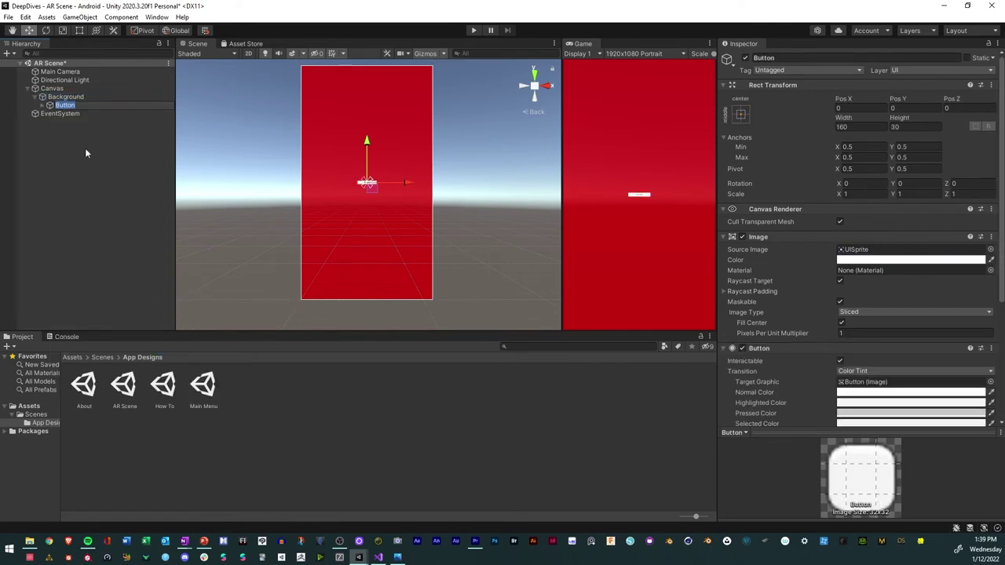
type("Start AR")
key("Return")
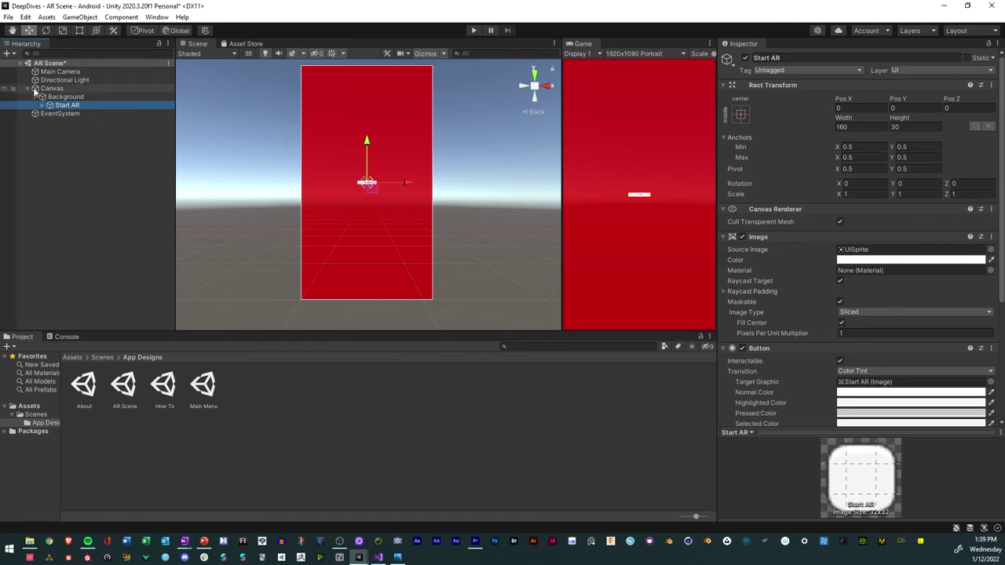
Duplicate the Start AR button and rename the copy How To
key("ctrl+d")
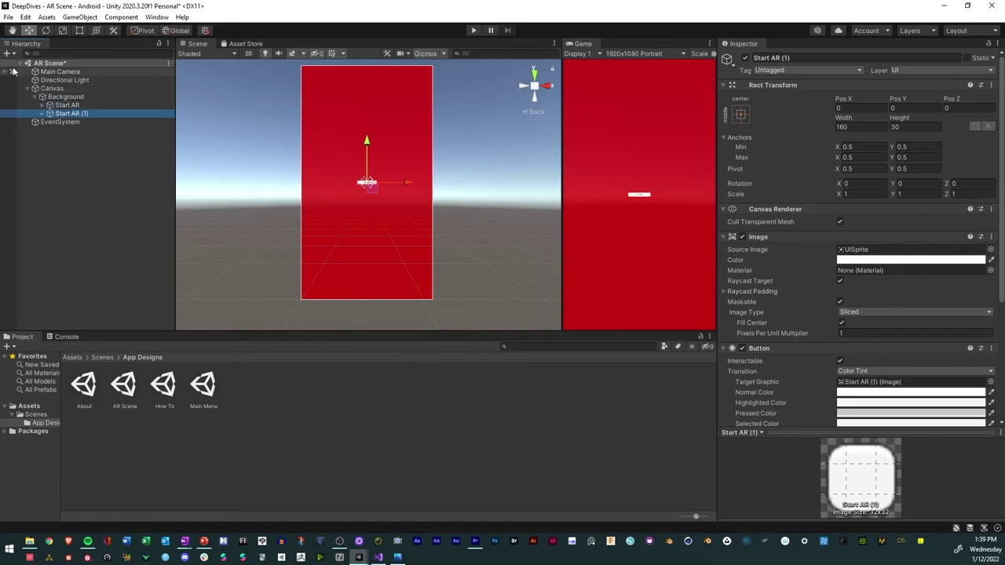
left_click(75, 114)
type("H")
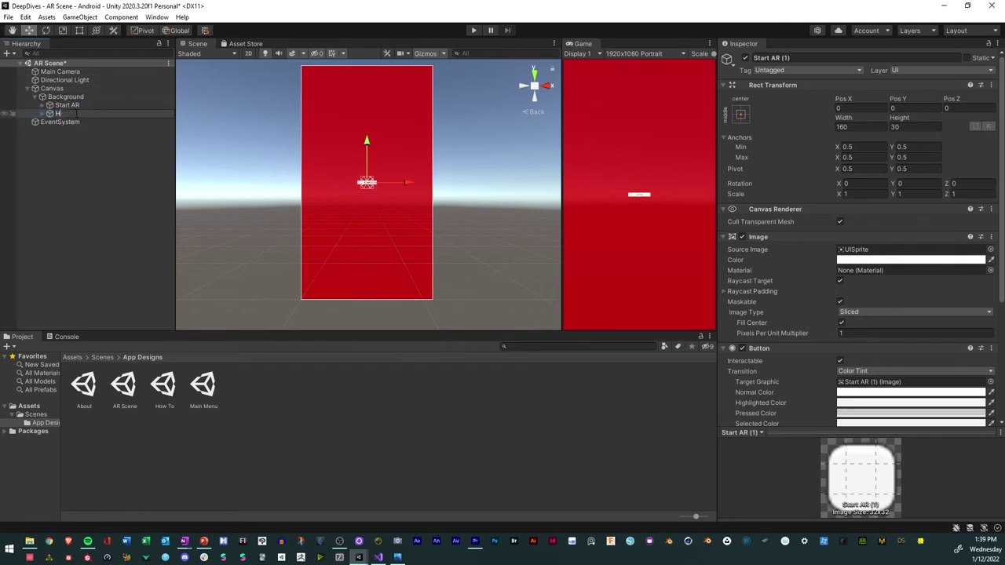
type("ow To")
key("Return")
left_click(83, 139)
Duplicate the How To button and rename the copy Back
left_click(62, 113)
key("ctrl+d")
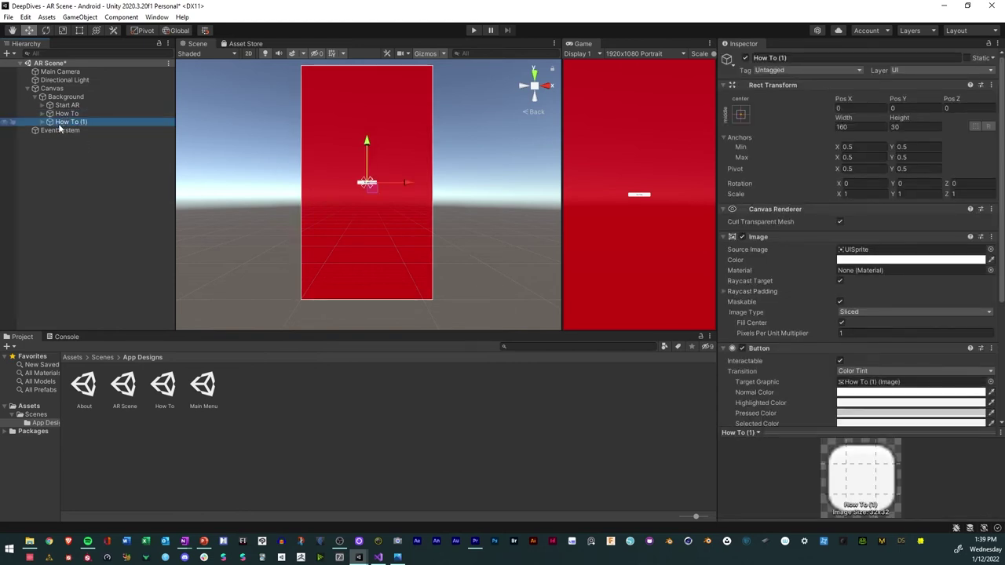
key("F2")
type("B")
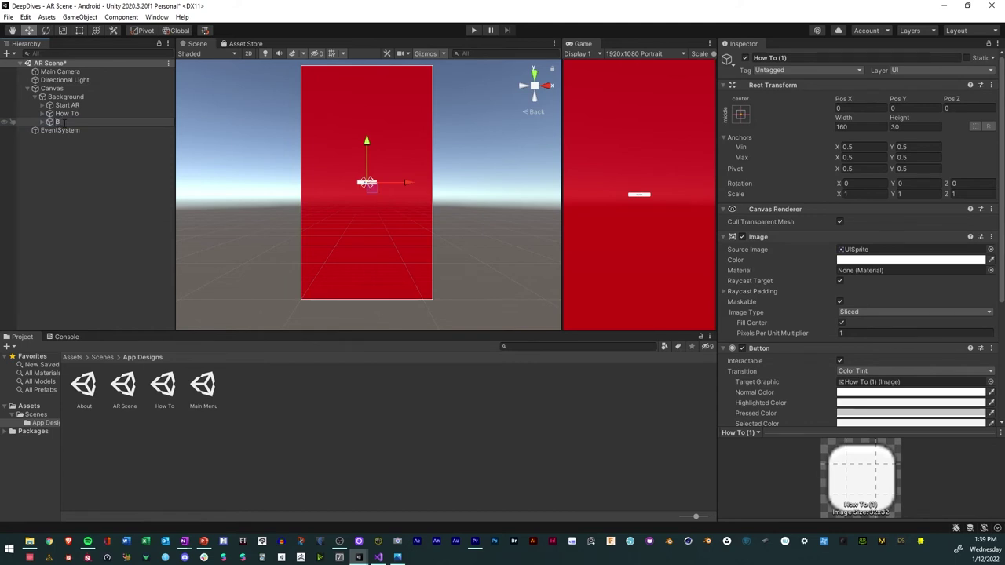
type("ack")
left_click(63, 170)
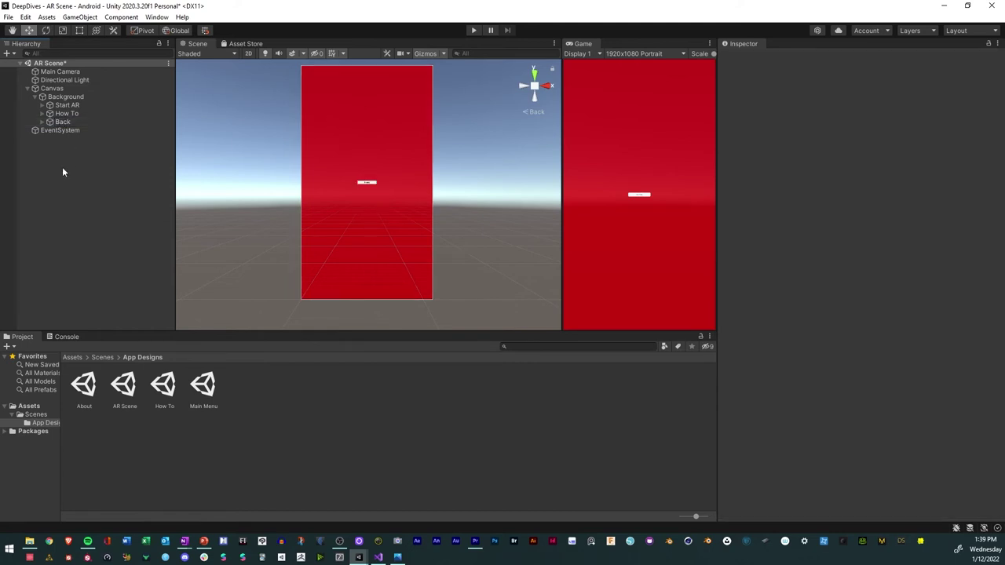
Set the Start AR, How To and Back buttons together to a width of 300 and a height of 150
left_click(64, 123)
left_click(67, 104, "shift")
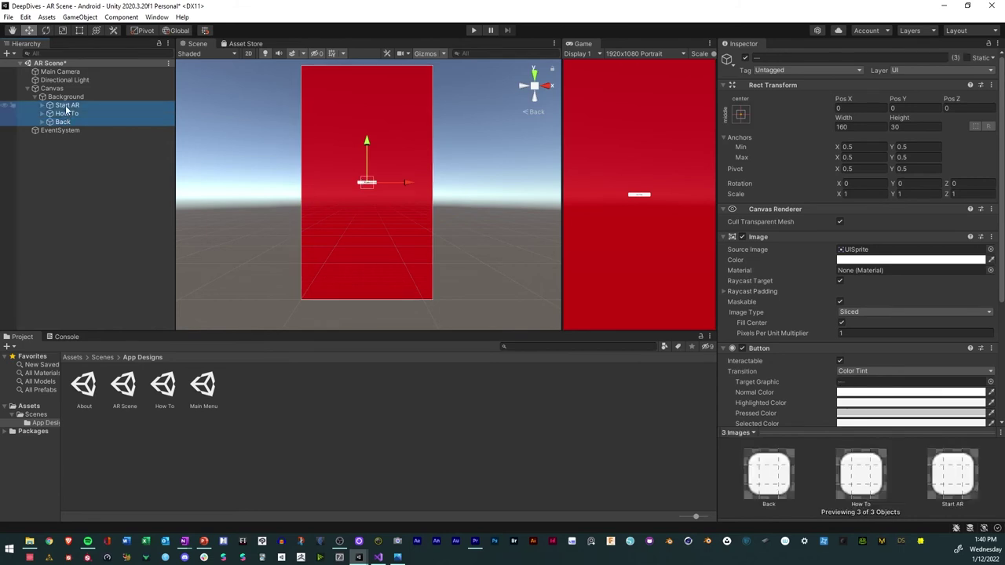
left_click_drag(844, 116, 10, 132)
type("237.38")
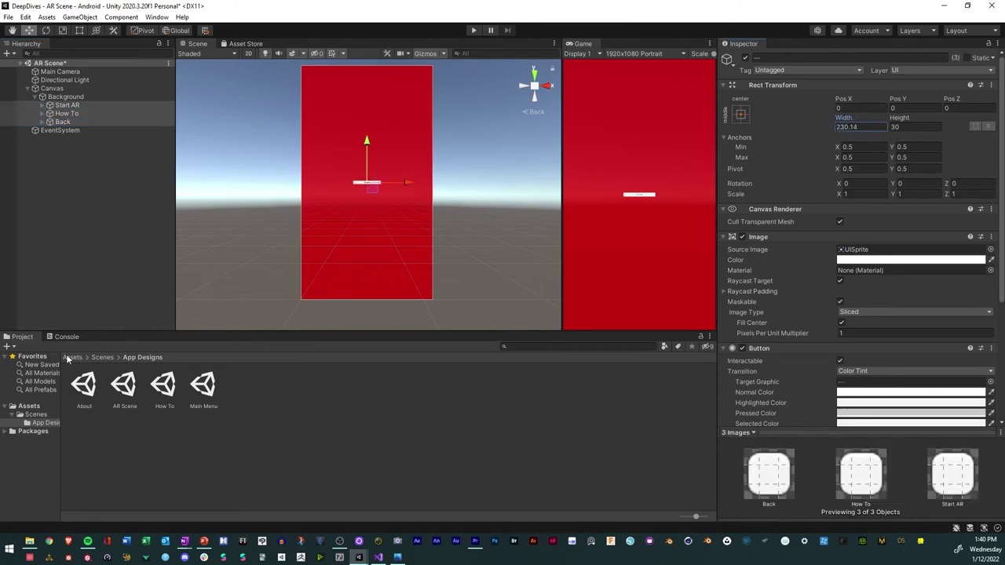
left_click(845, 129)
type("300")
left_click(929, 128)
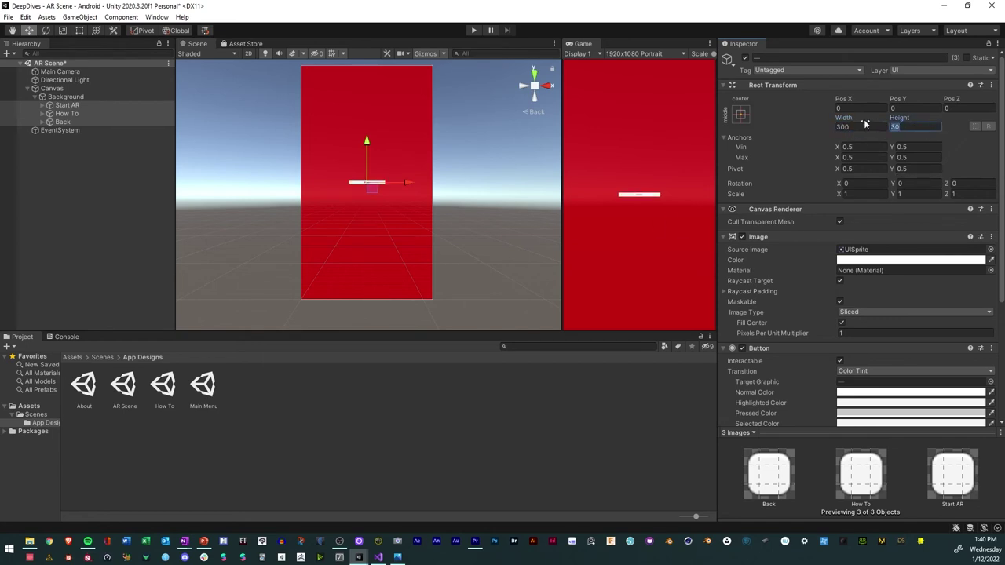
type("150")
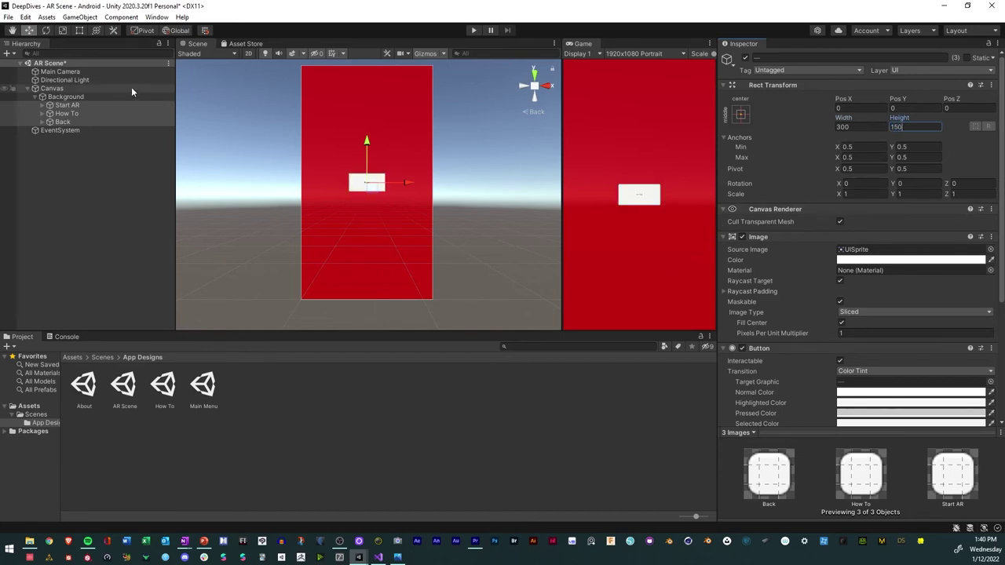
Set the font size of all three buttons' text labels to 60
left_click(49, 107)
left_click(44, 114)
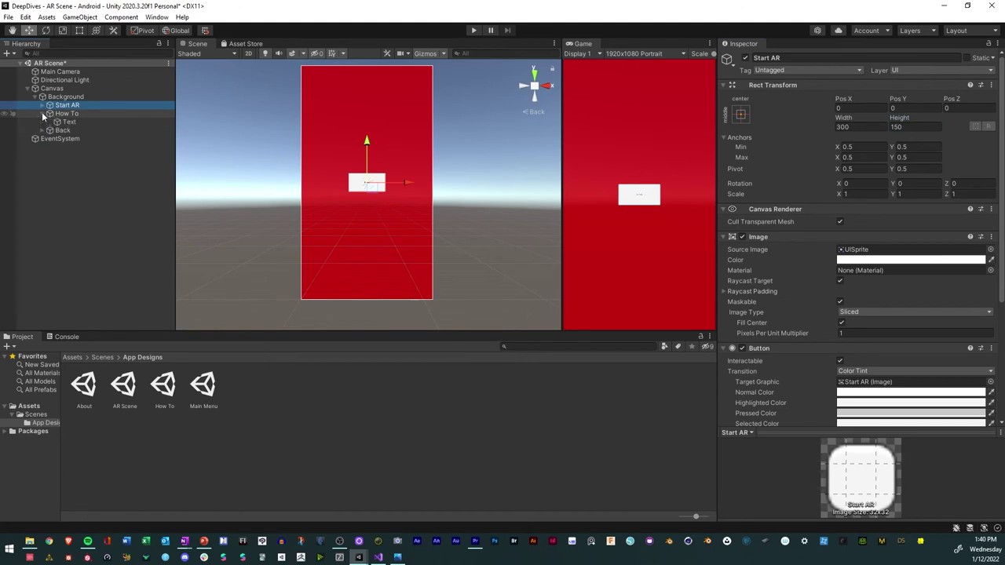
left_click(43, 130)
left_click(42, 105)
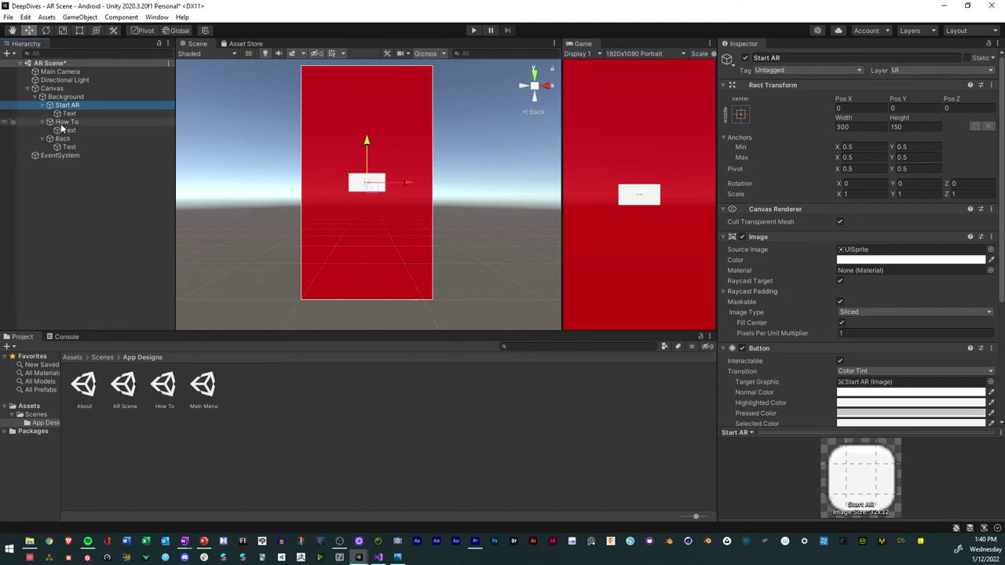
left_click(69, 114)
left_click(69, 130, "ctrl")
left_click(69, 147, "ctrl")
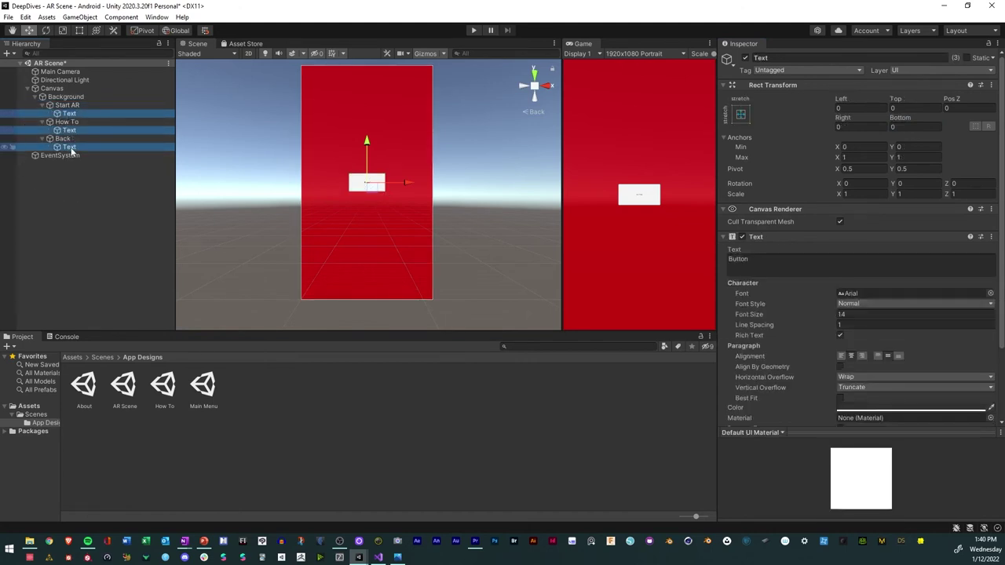
left_click_drag(764, 316, 796, 320)
left_click(854, 315)
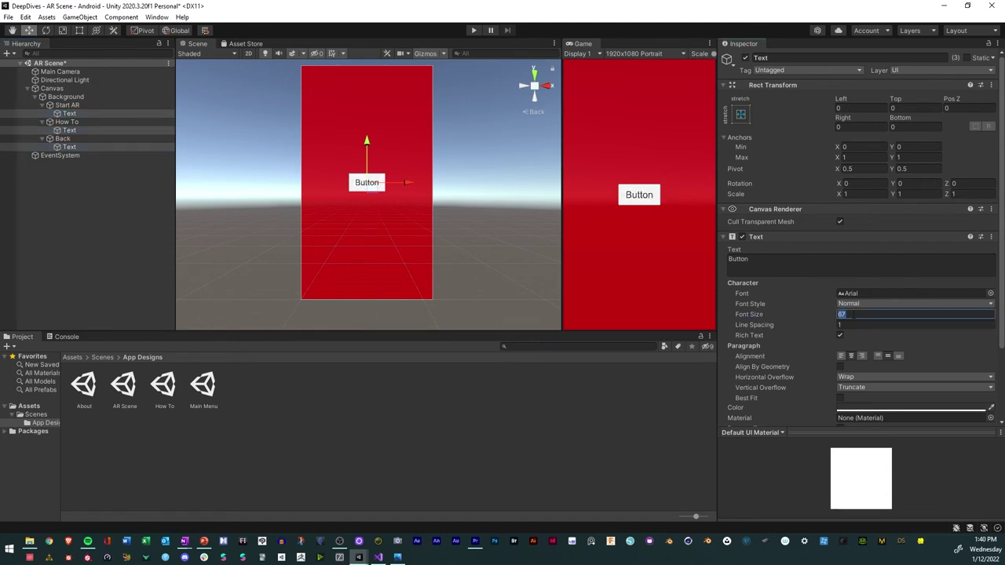
type("60")
left_click(49, 220)
left_click(63, 123)
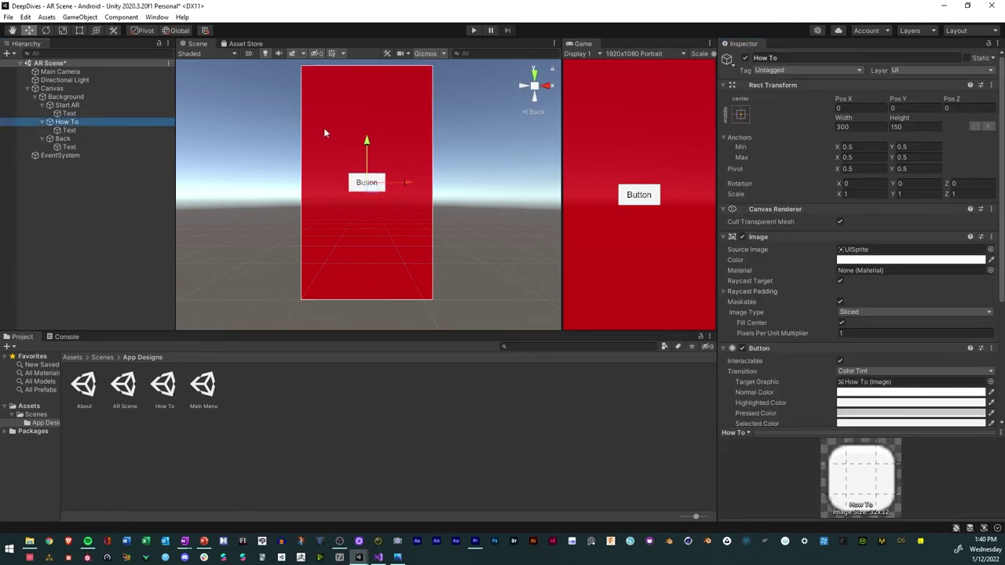
left_click_drag(366, 144, 368, 177)
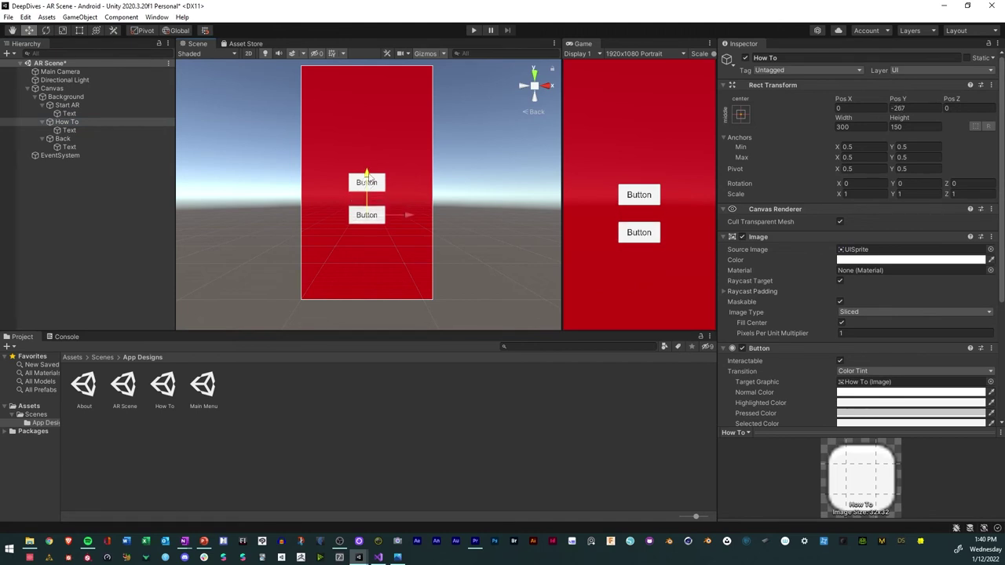
left_click(62, 138)
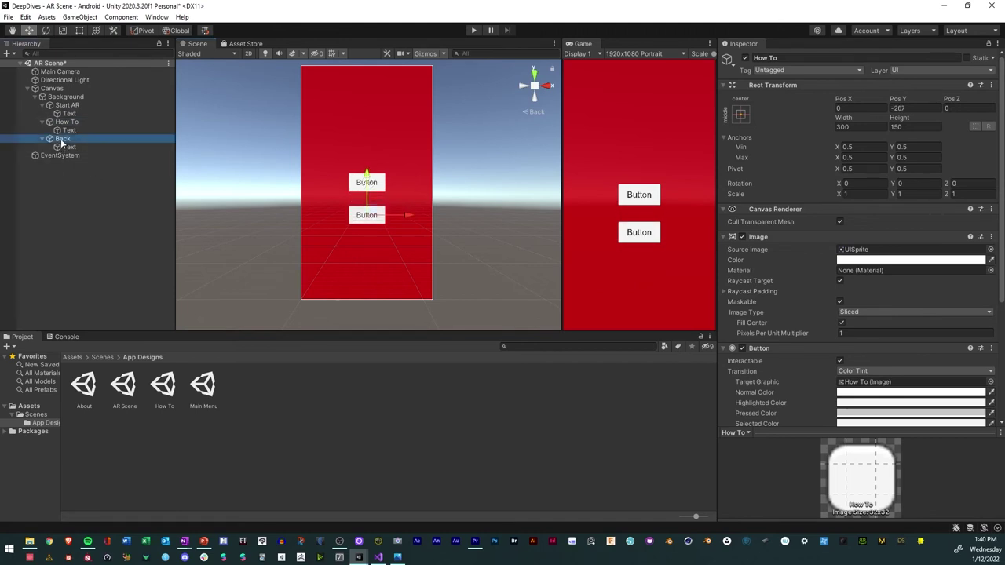
left_click_drag(367, 142, 367, 174)
left_click(68, 123)
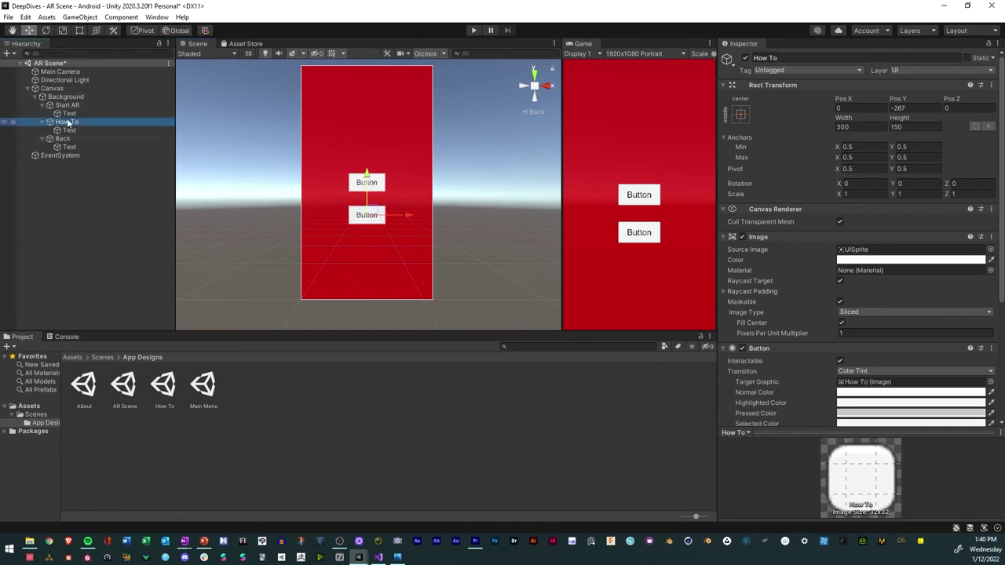
left_click(68, 106)
left_click_drag(369, 141, 370, 109)
key("ctrl+z")
key("ctrl+z")
key("ctrl+z")
key("ctrl+z")
key("ctrl+z")
key("ctrl+z")
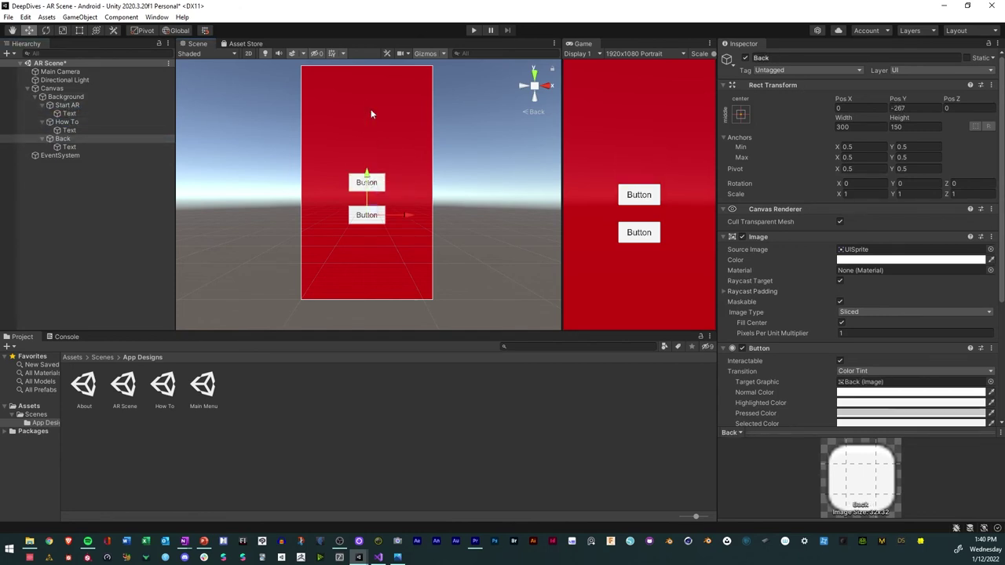
key("ctrl+z")
key("ctrl+z")
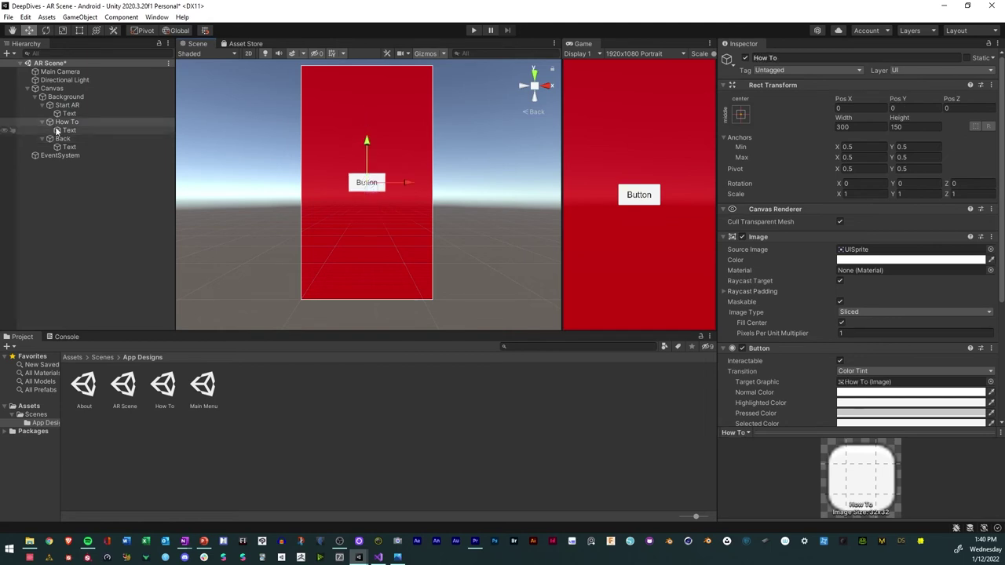
Space out the buttons by setting Pos Y to -300 for Back and 300 for Start AR
left_click_drag(363, 147, 366, 177)
type("-300")
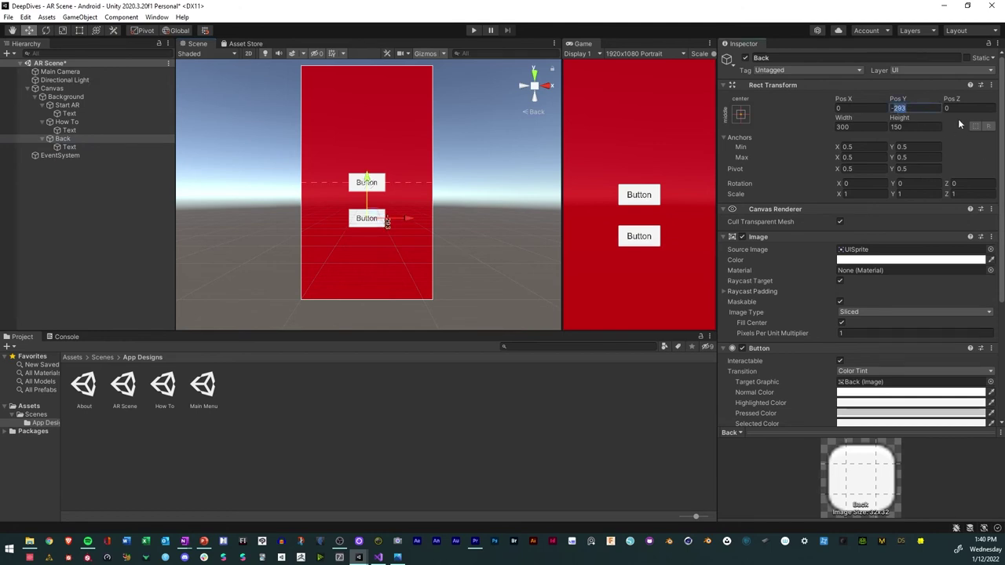
key("Return")
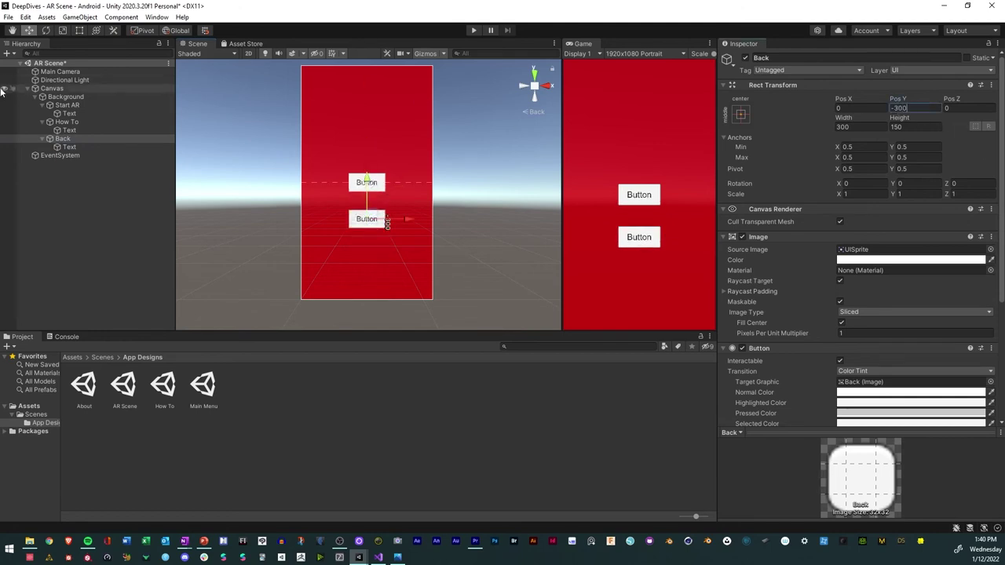
left_click(67, 105)
left_click(893, 108)
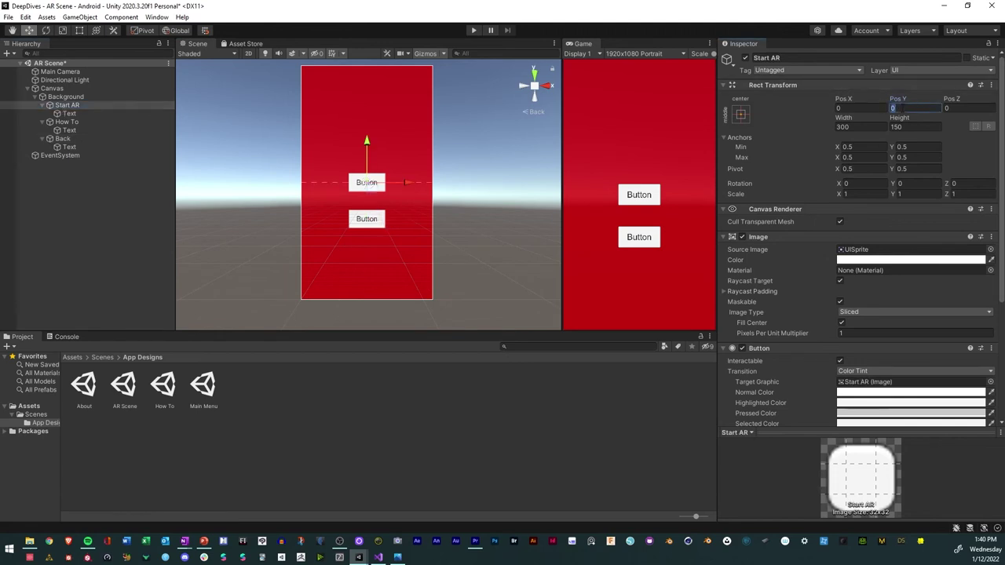
type("300")
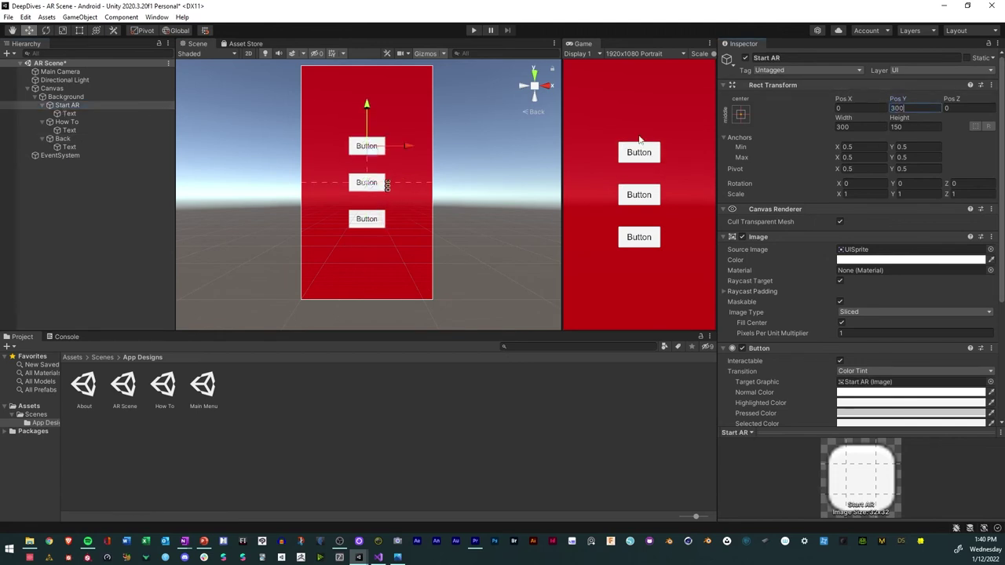
Change the label text of the first two buttons to Start AR and How To respectively
left_click(69, 113)
left_click(765, 265)
type("Start AR")
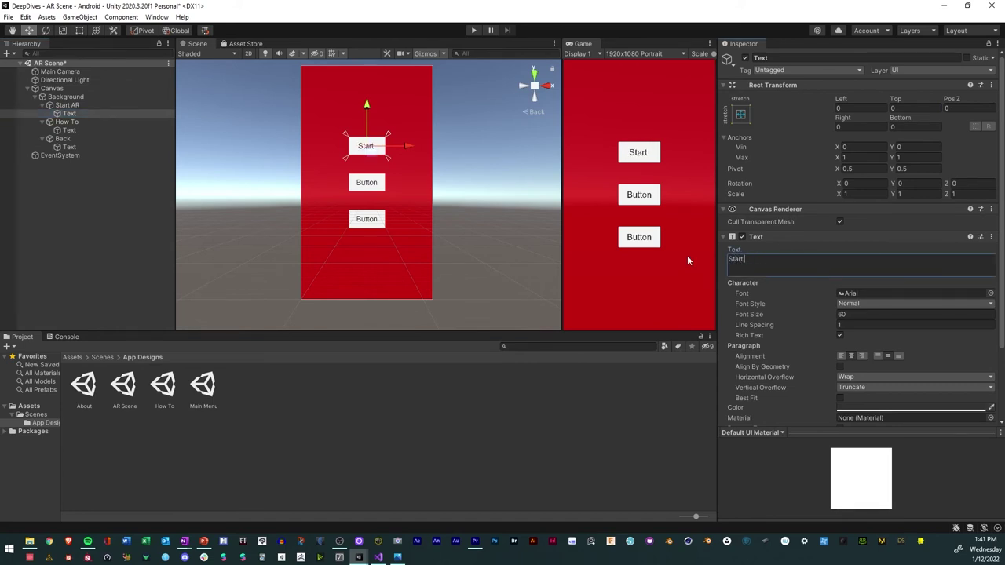
left_click(70, 130)
left_click(728, 260)
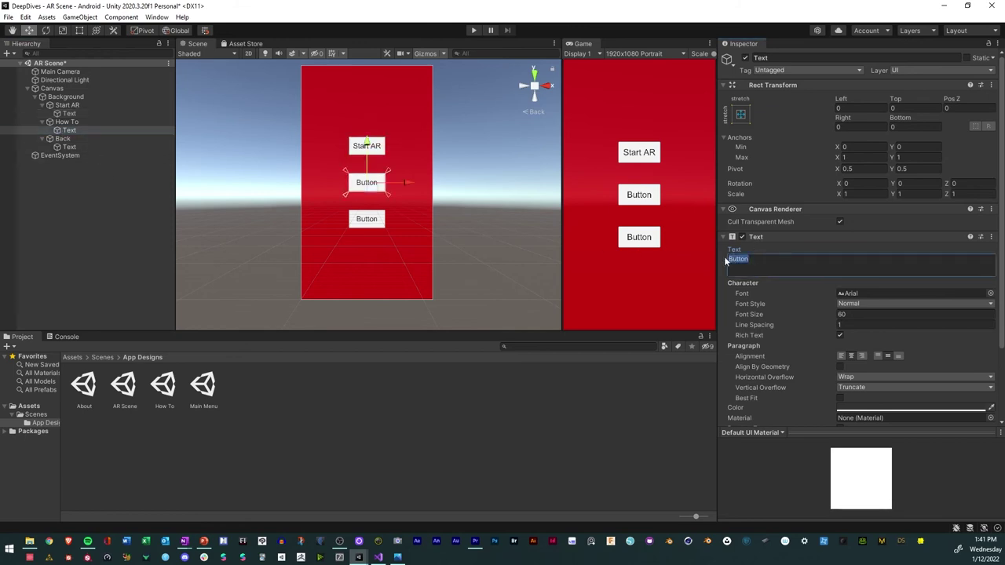
type("How To")
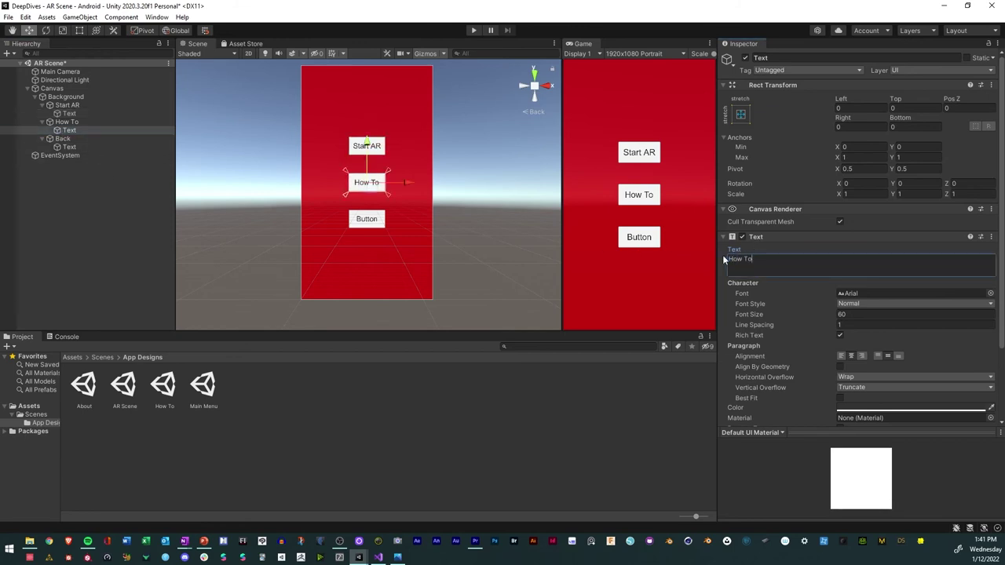
Change the Back button's label text to Back
left_click(69, 147)
left_click(754, 264)
key("ctrl+a")
type("Bkack")
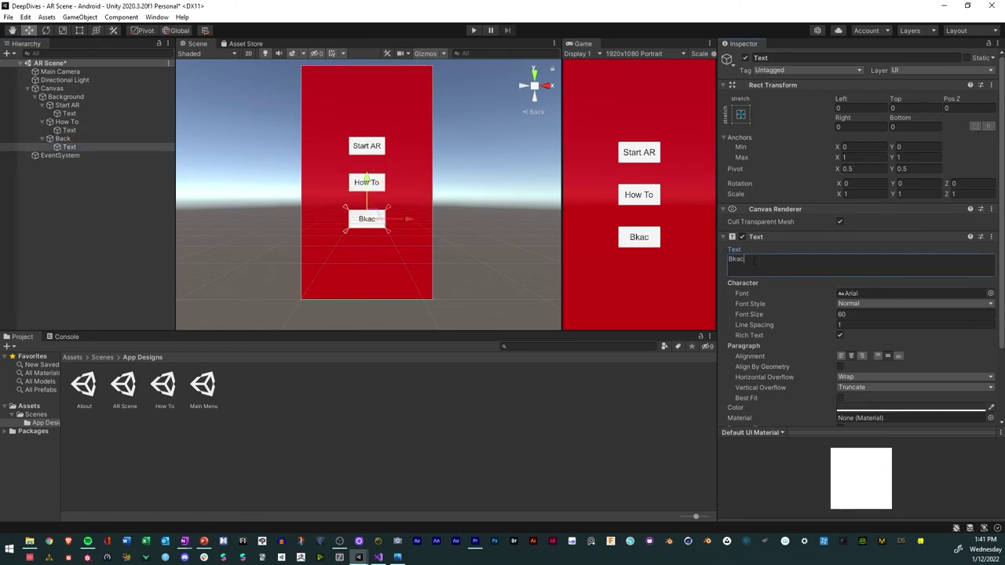
key("Left")
key("Left")
key("Left")
key("BackSpace")
left_click(82, 226)
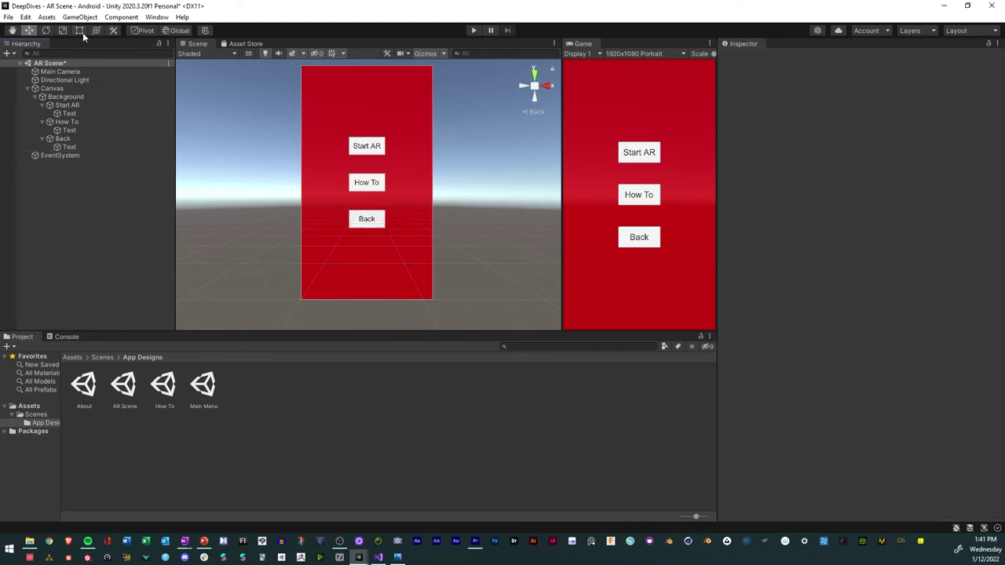
Save the AR Scene and switch to the app plan in OneNote
left_click(8, 16)
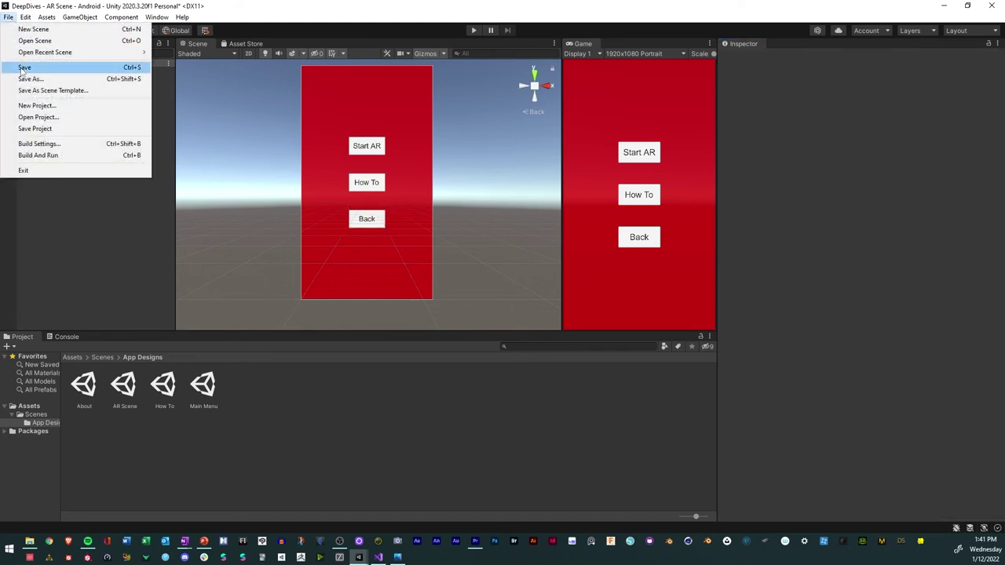
left_click(23, 68)
mouse_move(185, 546)
left_click(222, 507)
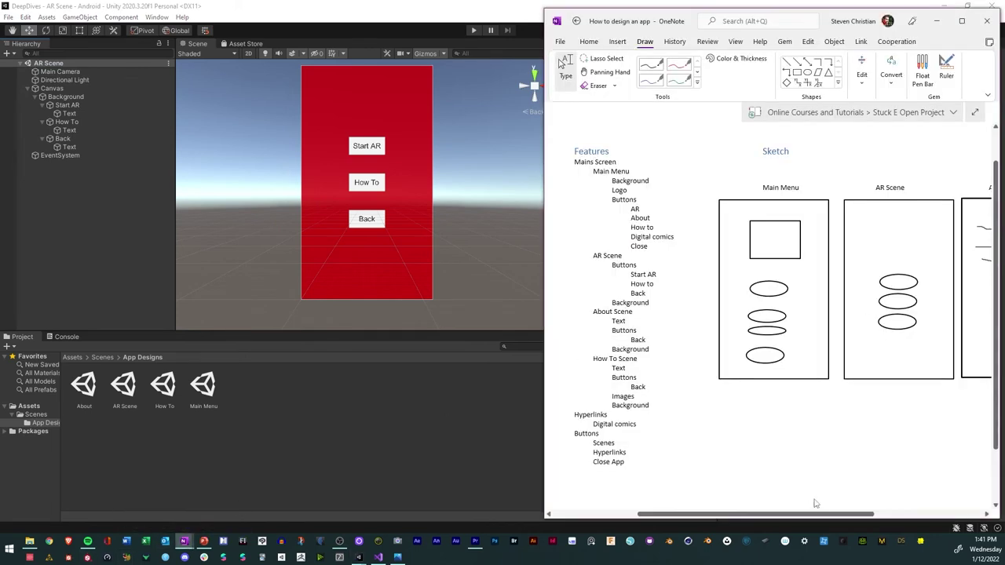
Check the About Scene sketch in the OneNote app plan and open the About scene in Unity
scroll(814, 502, "right", 5)
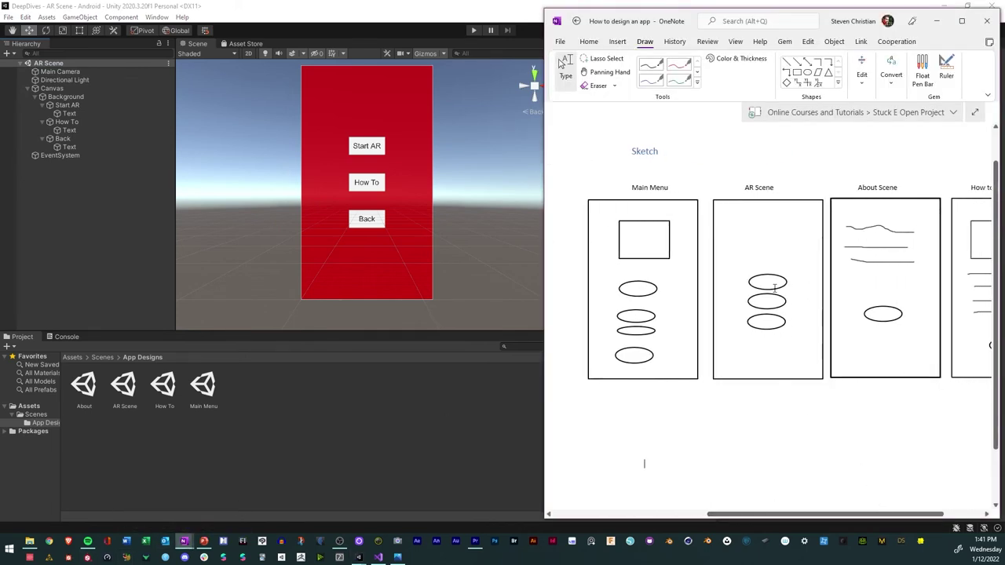
left_click(238, 481)
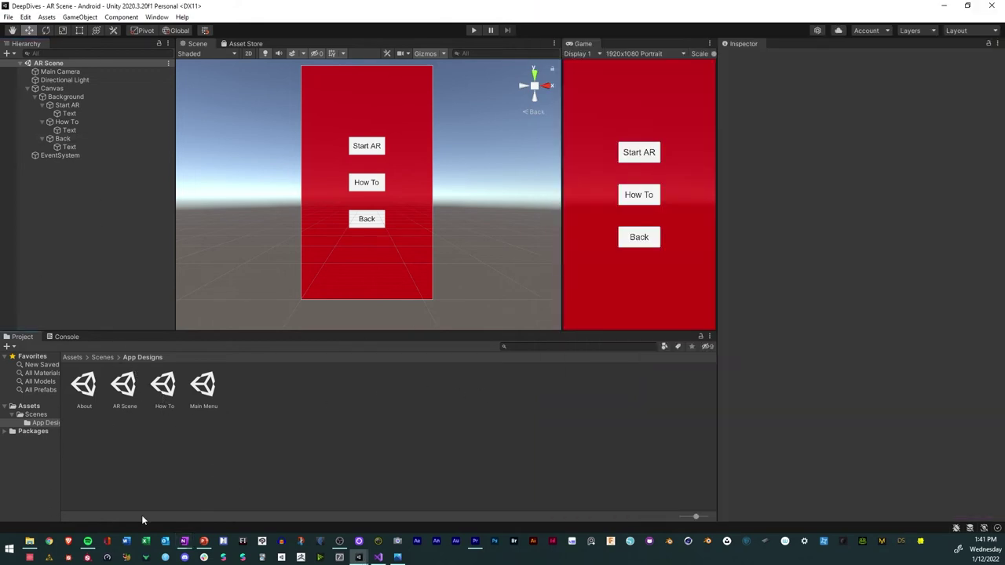
mouse_move(182, 540)
left_click(212, 509)
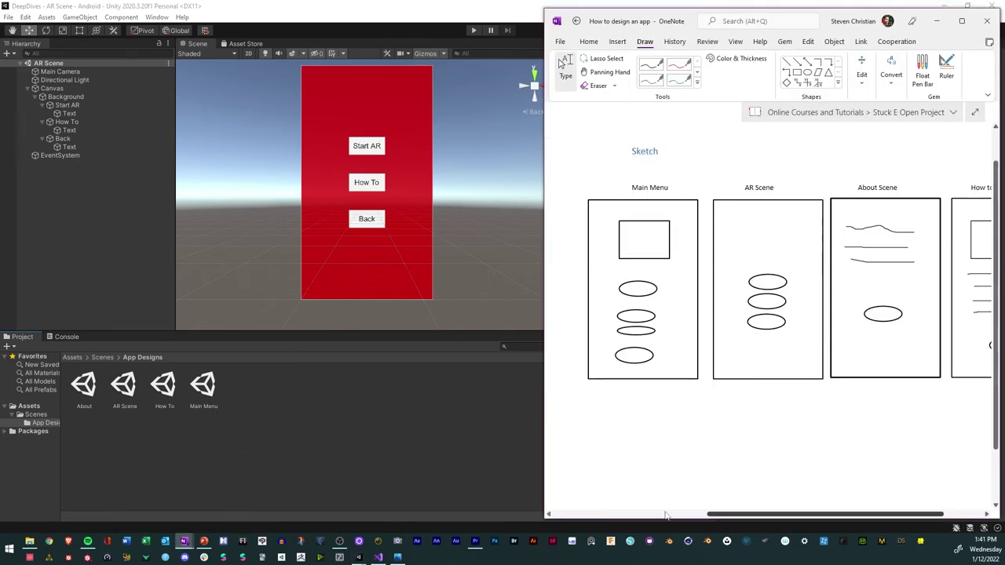
mouse_move(719, 519)
left_mouse_down()
mouse_move(764, 518)
mouse_move(633, 517)
mouse_move(669, 517)
mouse_move(662, 499)
mouse_move(754, 489)
left_mouse_up()
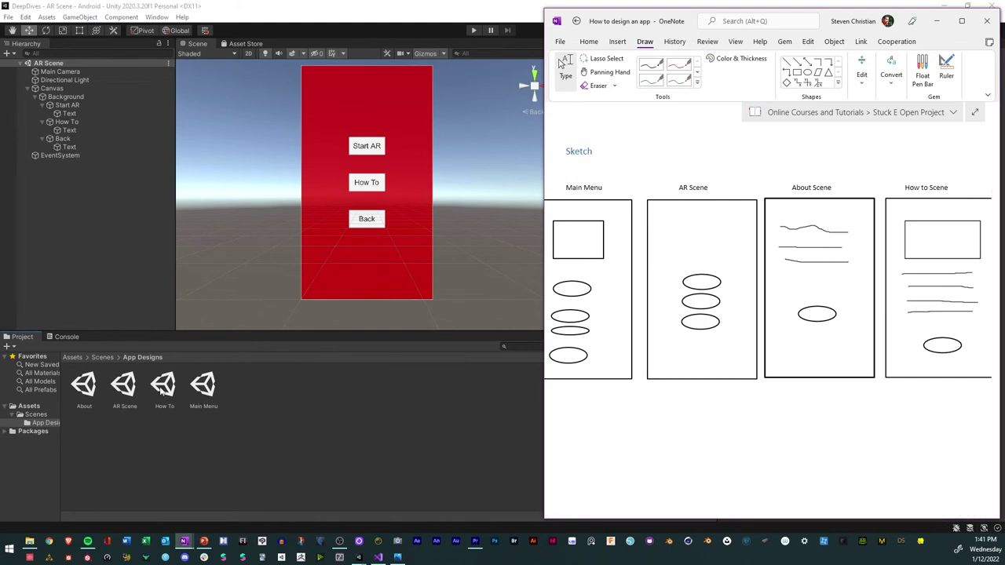
double_click(85, 386)
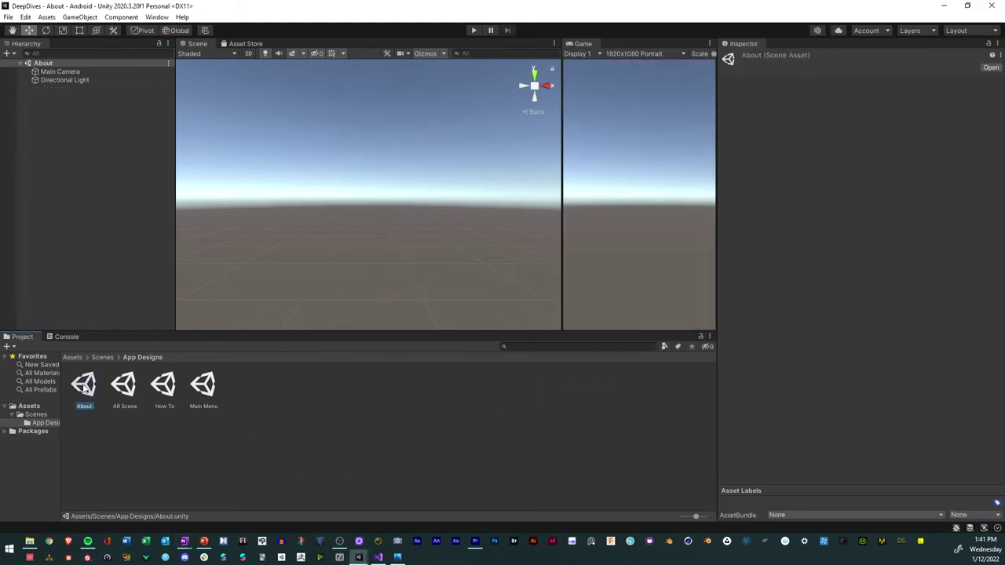
Add a UI canvas to the About scene
right_click(38, 142)
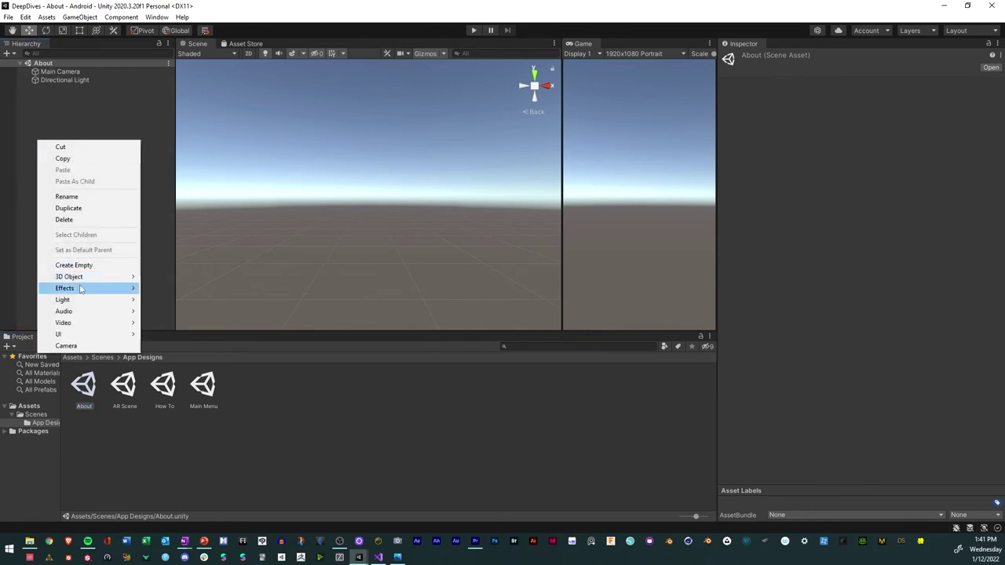
mouse_move(106, 335)
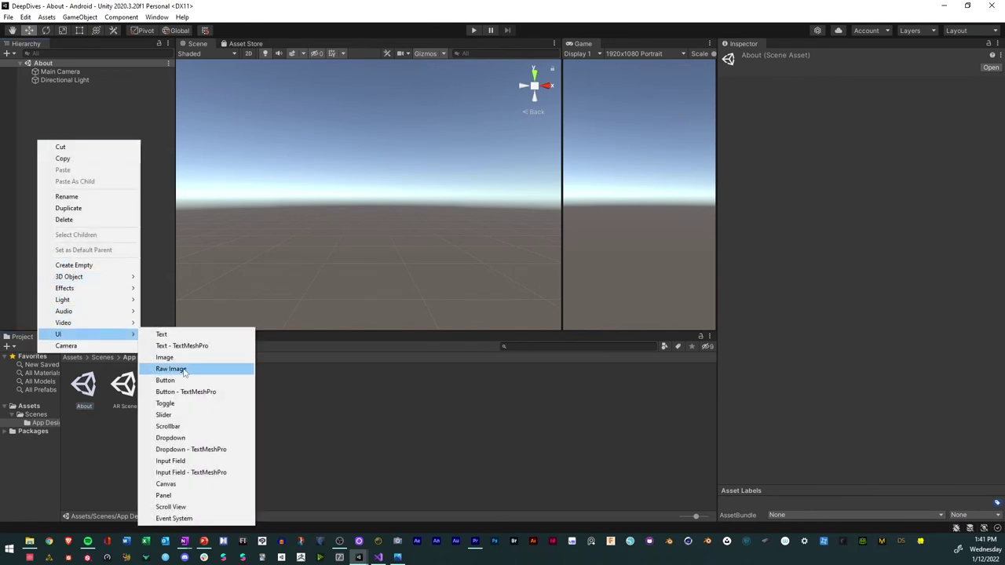
left_click(184, 485)
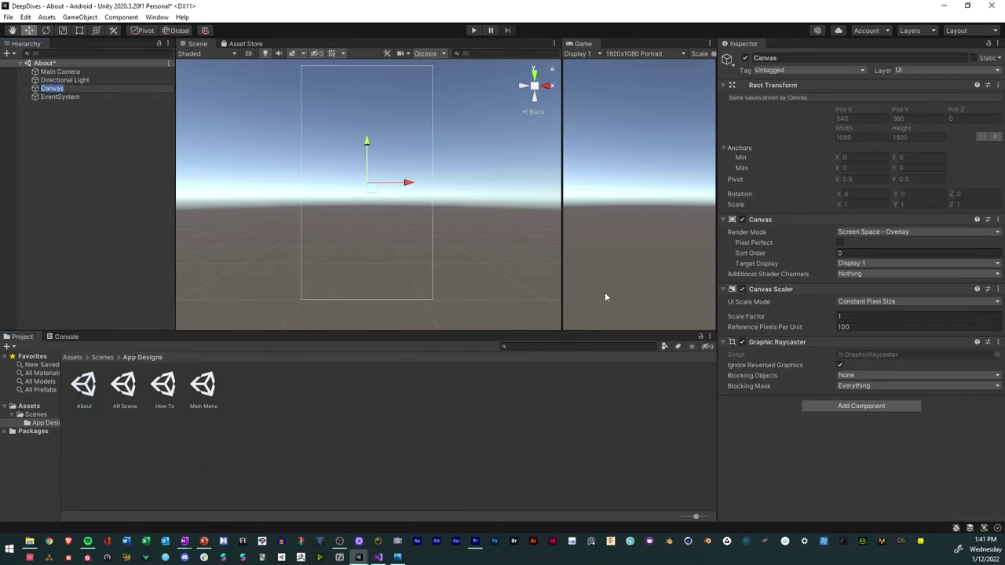
Set the canvas scaler to Scale With Screen Size with a 1080 x 1920 reference resolution and a match of 0.5
left_click(880, 302)
left_click(877, 326)
left_click(868, 315)
type("1080")
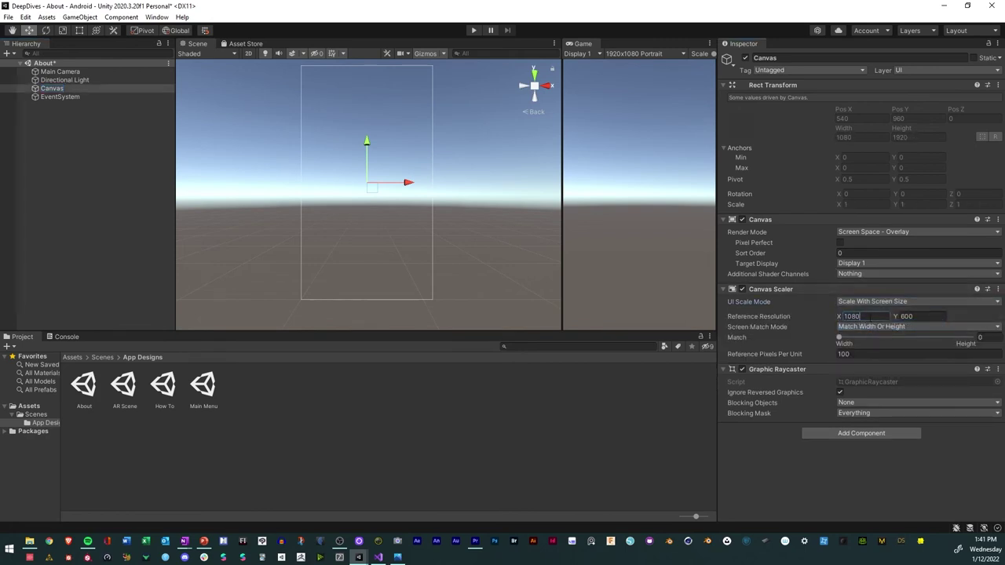
key("Tab")
type("19")
left_click(996, 330)
left_click(993, 339)
type("0.5")
Add a UI panel inside the canvas and name it Background
right_click(50, 89)
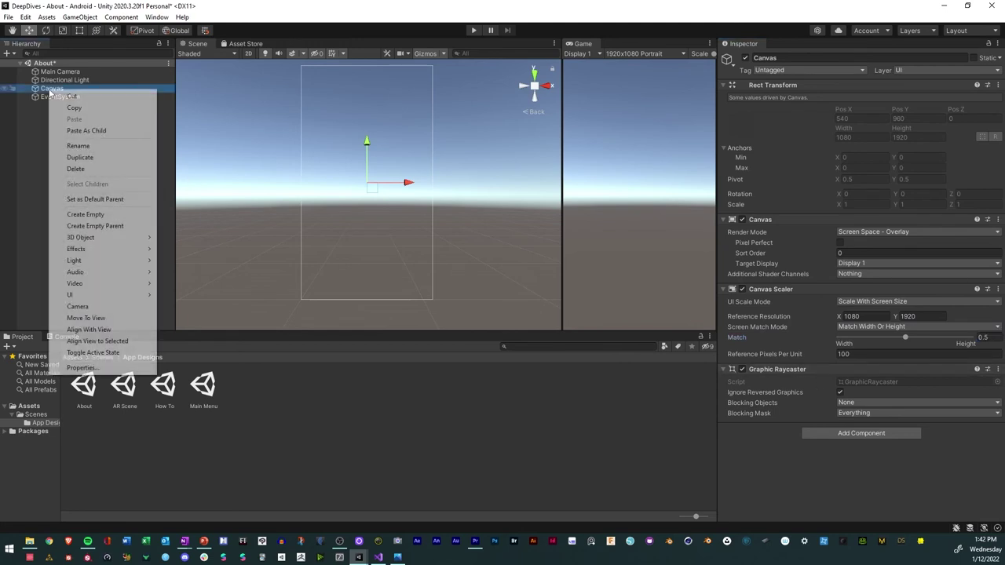
mouse_move(135, 295)
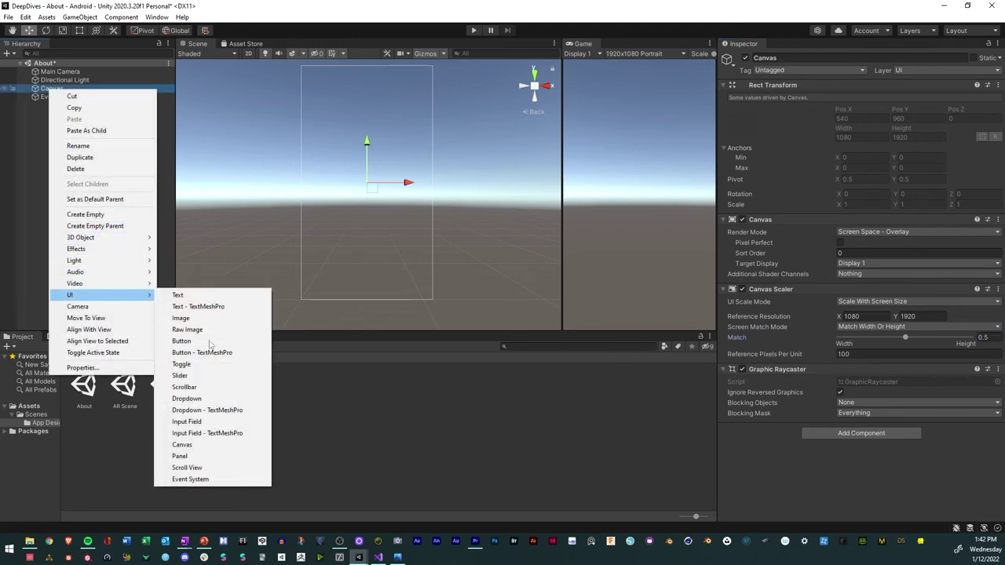
left_click(204, 456)
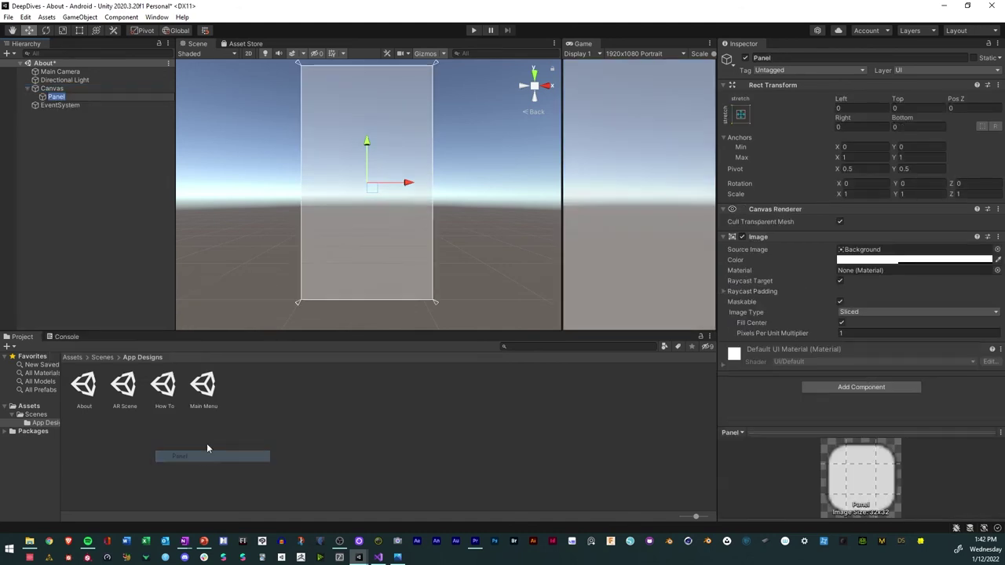
type("Background")
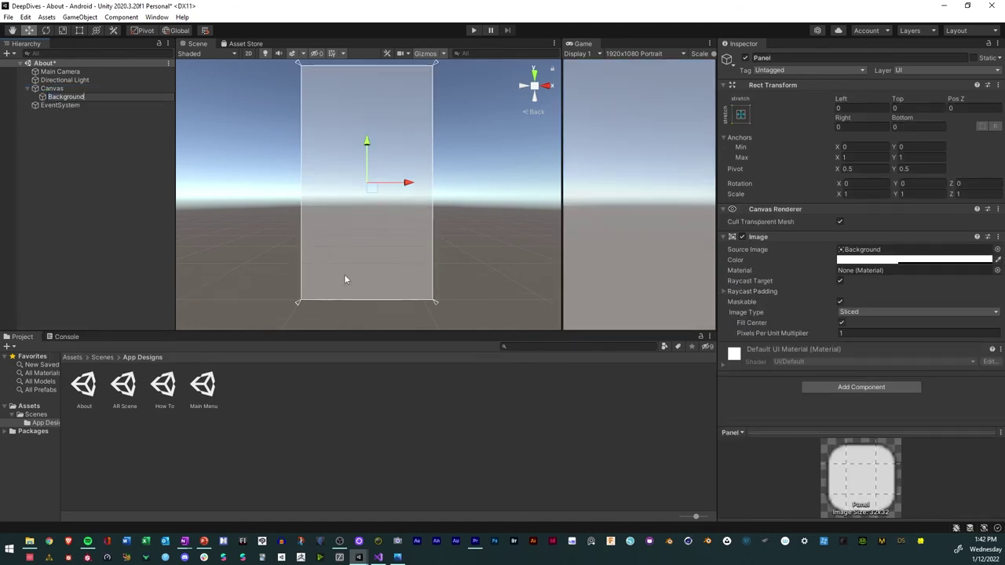
Colour the Background panel blue (0011FF) with an alpha of 241
left_click(911, 260)
left_click(913, 382)
left_click(966, 312)
left_click_drag(925, 463, 964, 463)
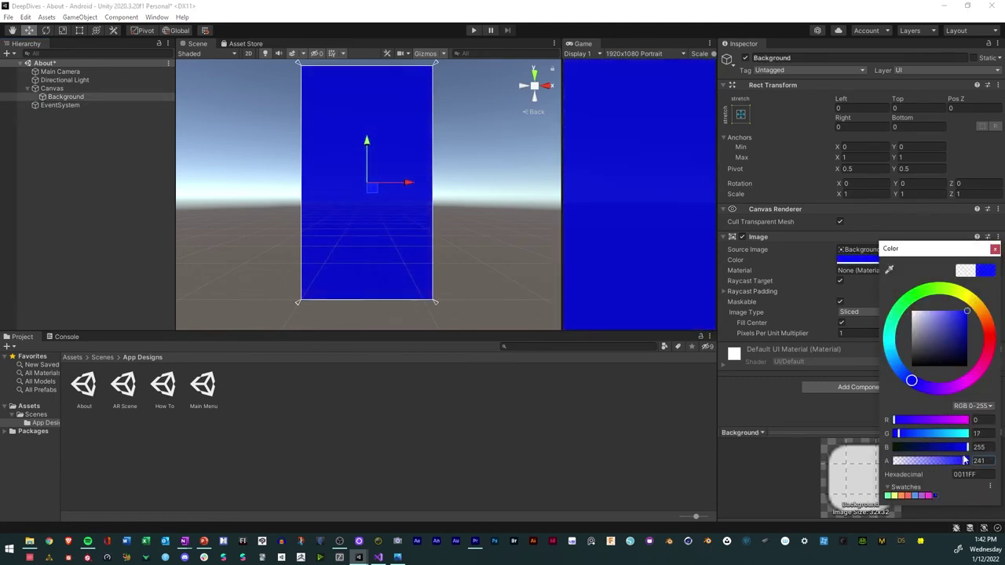
left_click(995, 250)
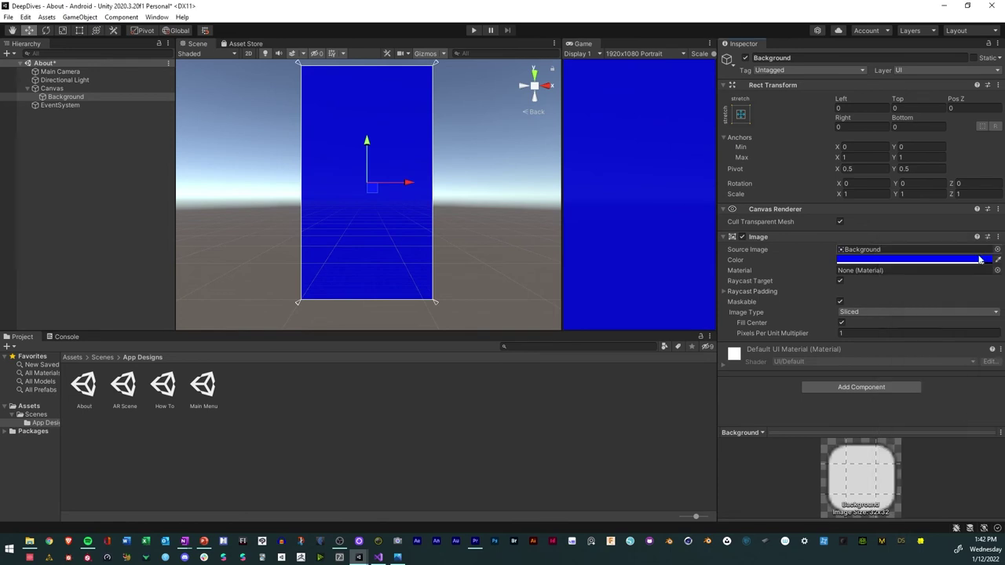
Add a UI Text element as a child of the Background panel
right_click(72, 97)
mouse_move(111, 304)
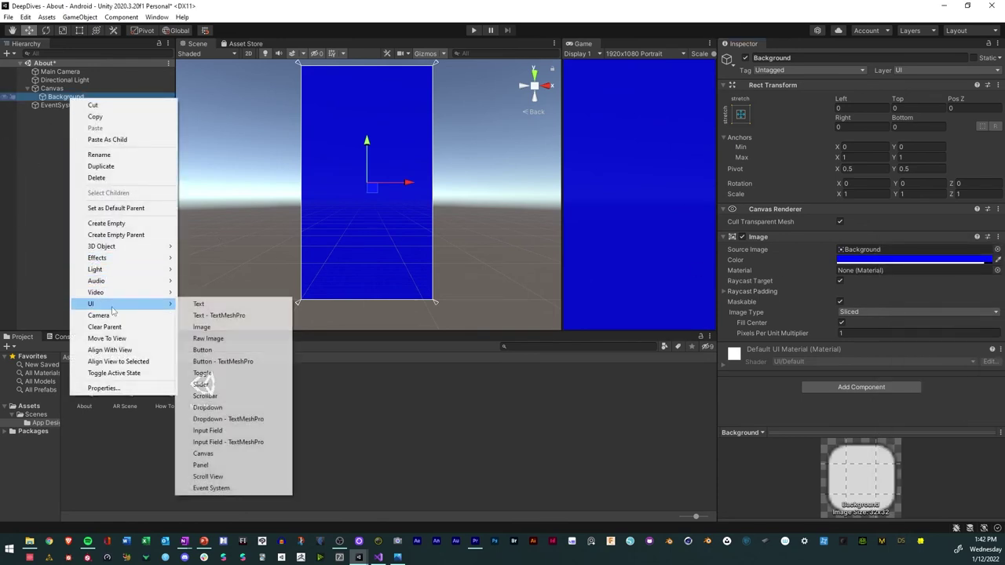
left_click(216, 306)
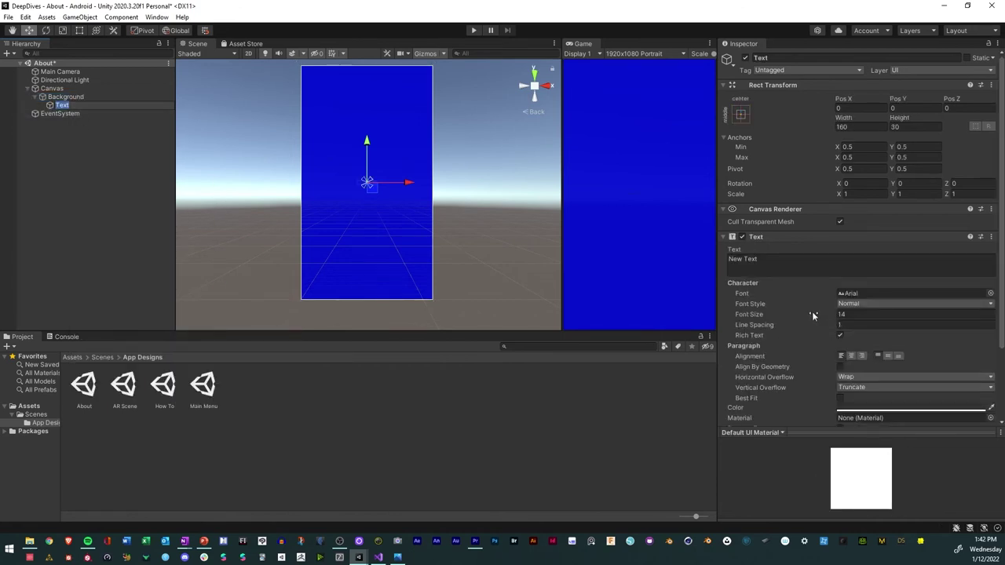
Size the text element to a width of 800 and a height of 500
left_click(80, 30)
scroll(369, 187, "up", 2)
scroll(368, 187, "down", 2)
left_click(846, 126)
double_click(845, 128)
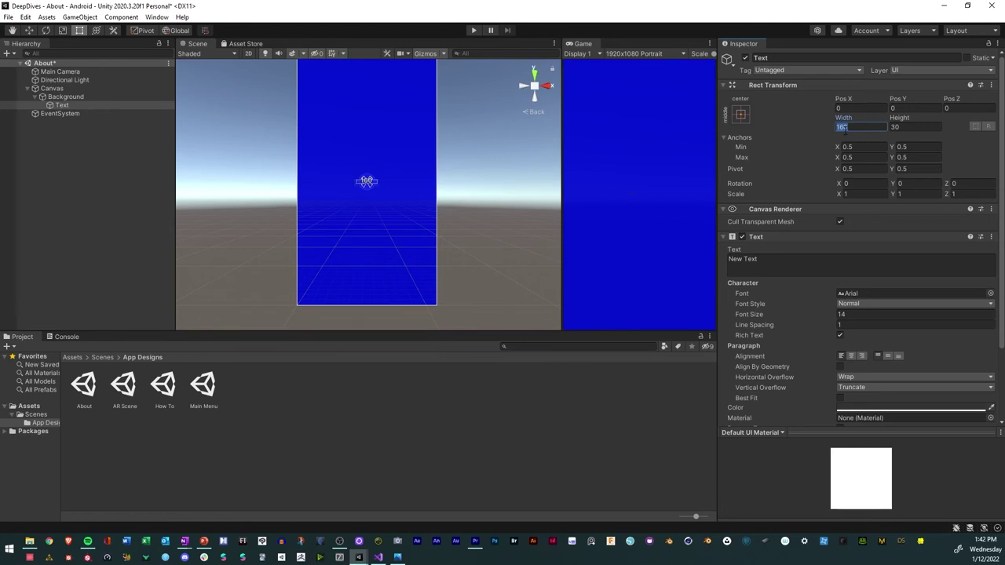
type("800")
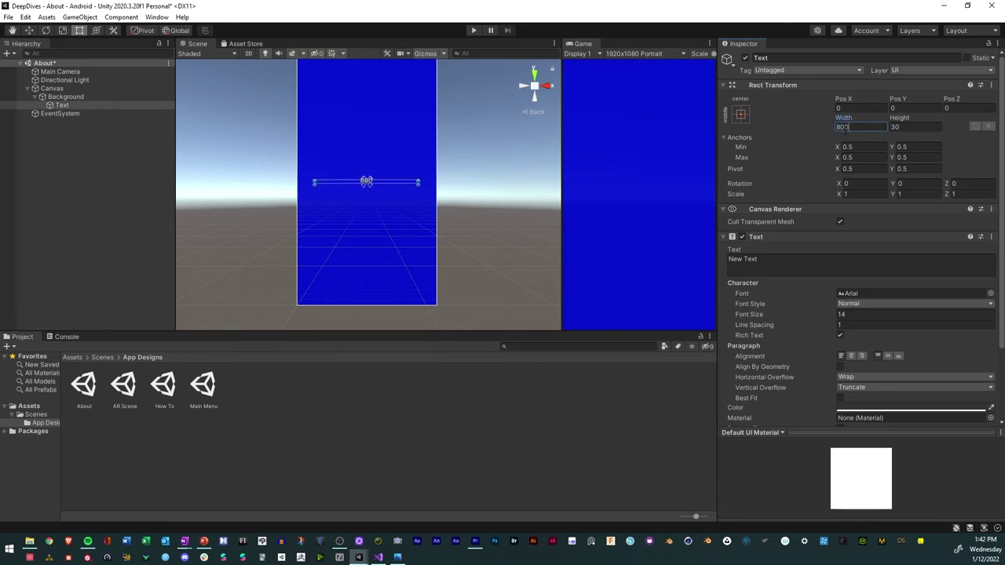
left_click(901, 127)
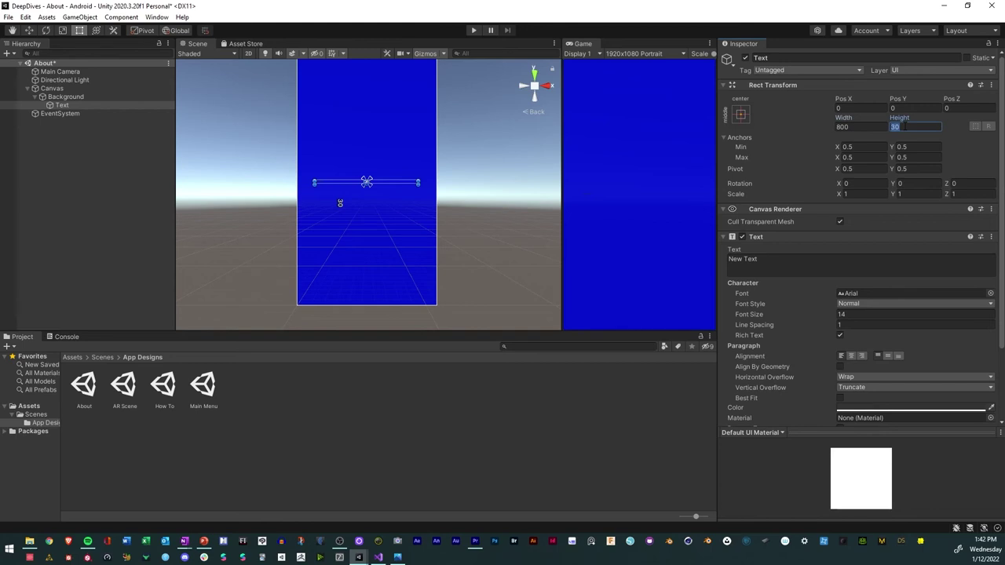
type("500")
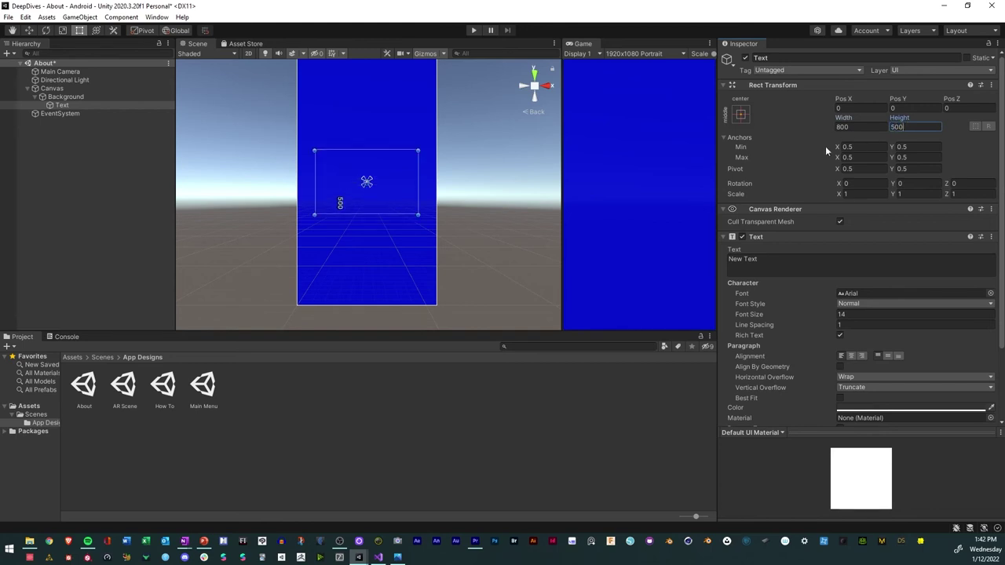
Move the text element to the upper part of the canvas at Pos Y 500
scroll(501, 207, "down", 3)
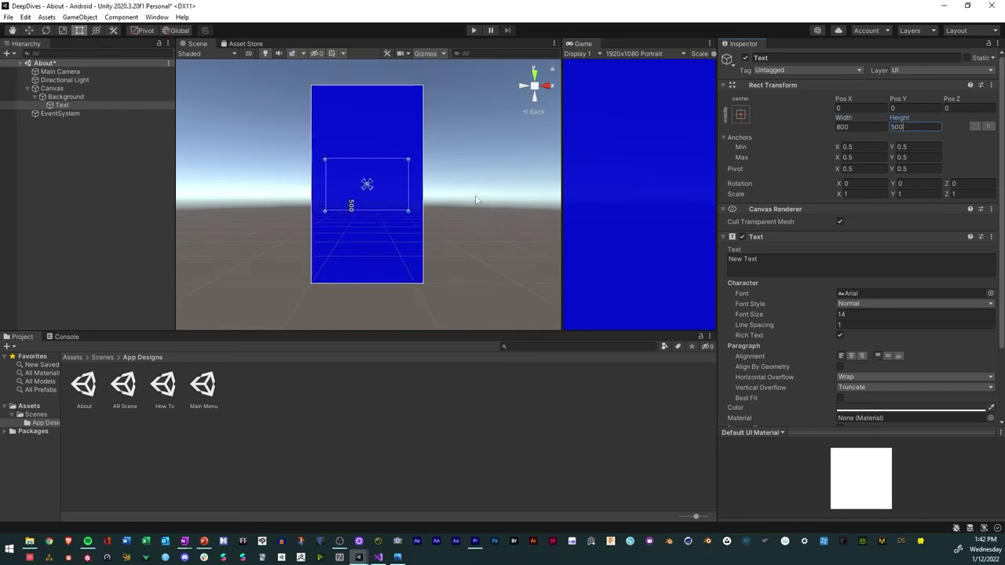
left_click(29, 30)
left_click_drag(367, 143, 367, 89)
left_click(897, 107)
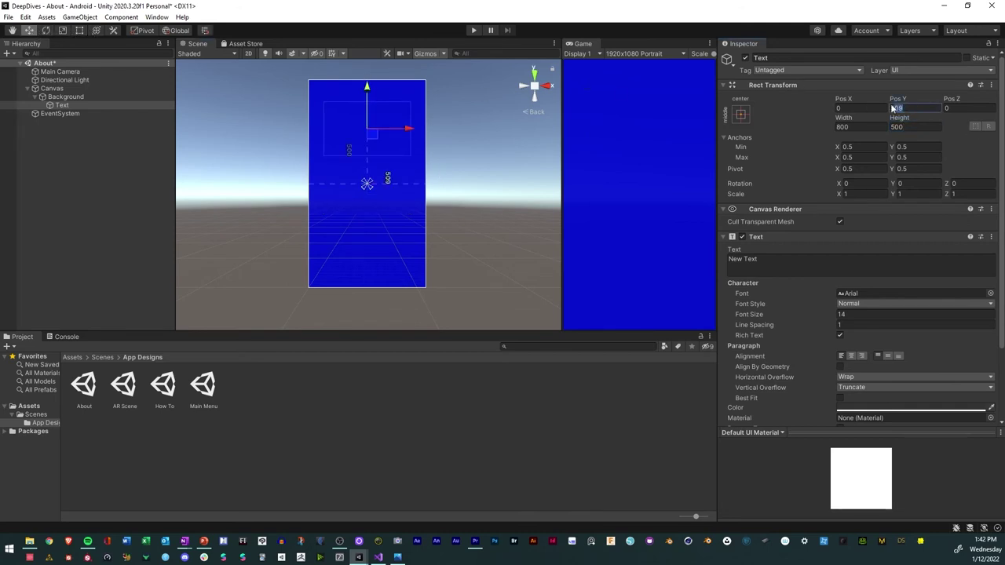
type("500")
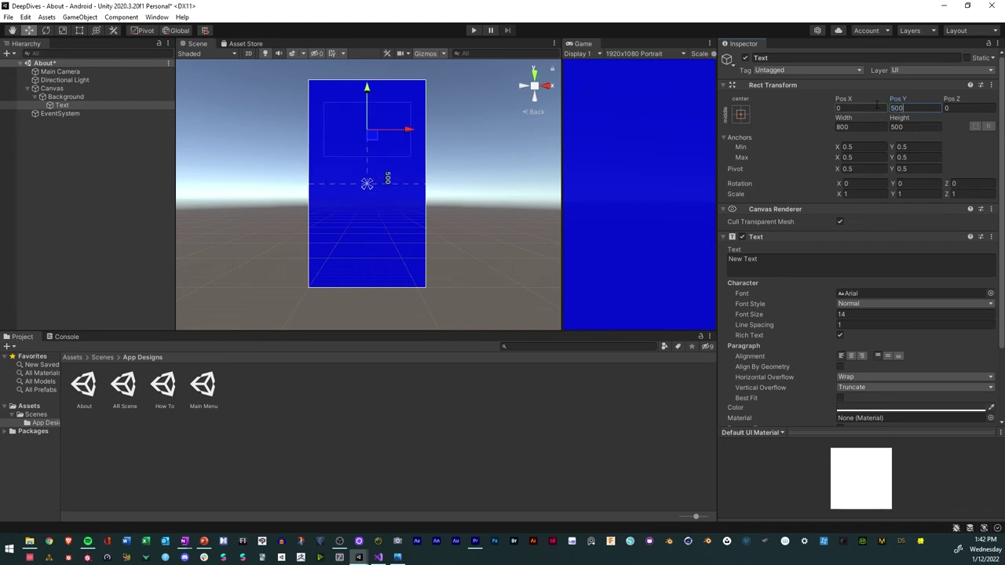
Format the text with font size 60, white colour (FFFFFF) and bold style
left_click(859, 315)
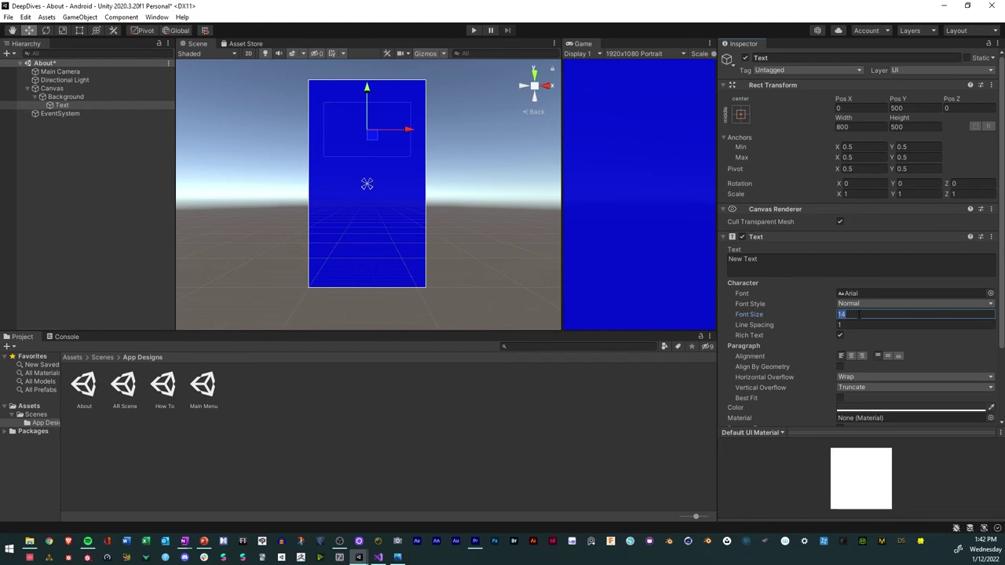
type("60")
scroll(844, 350, "down", 3)
left_click(850, 320)
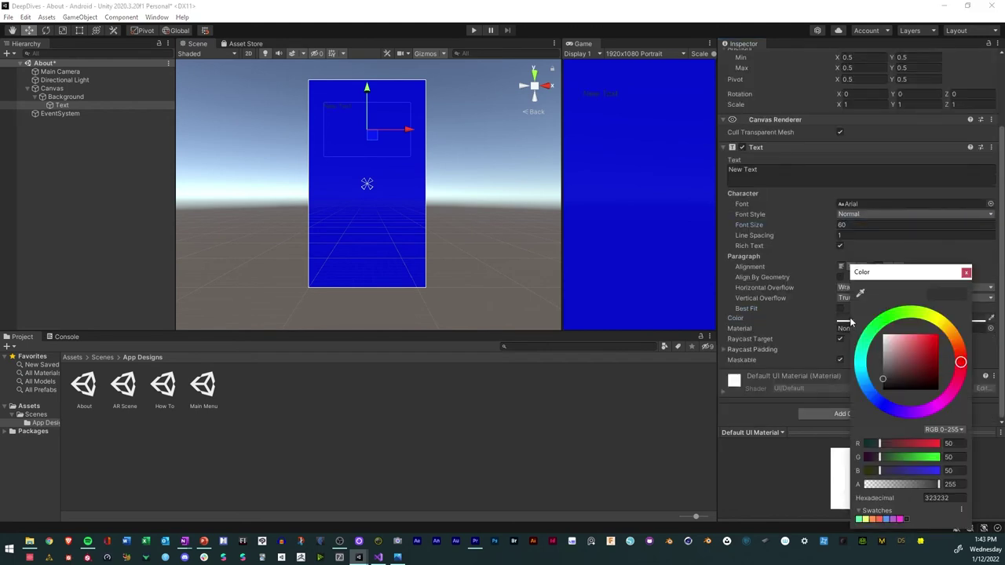
left_click_drag(900, 390, 877, 333)
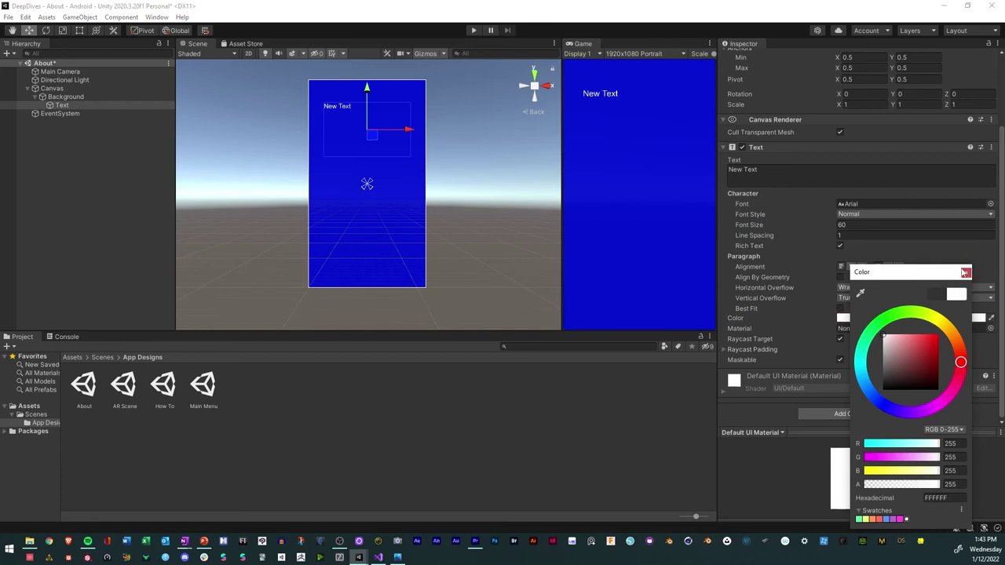
left_click(965, 272)
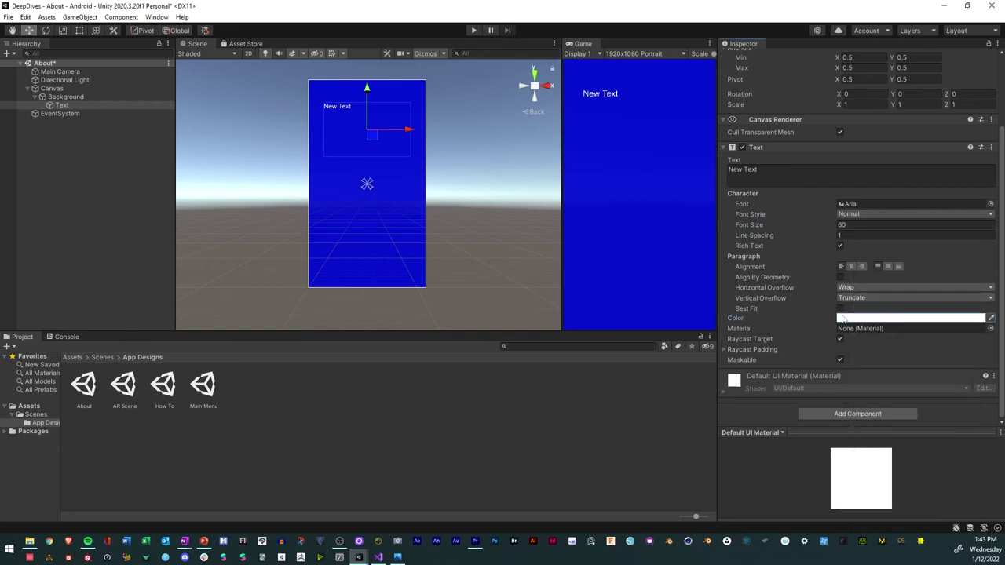
left_click(864, 214)
left_click(864, 237)
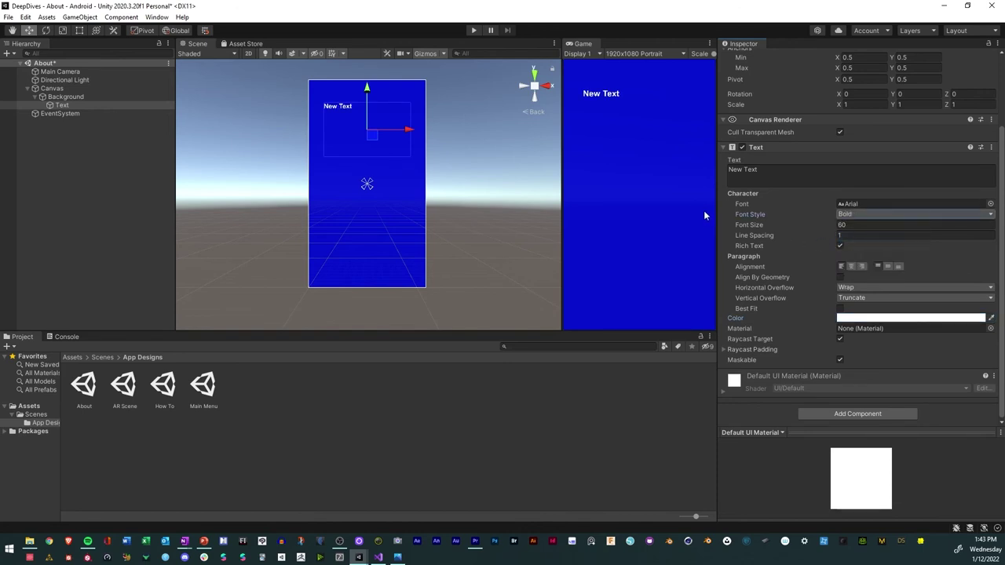
Replace the placeholder text with "Dummy Text for our text block."
left_click(764, 171)
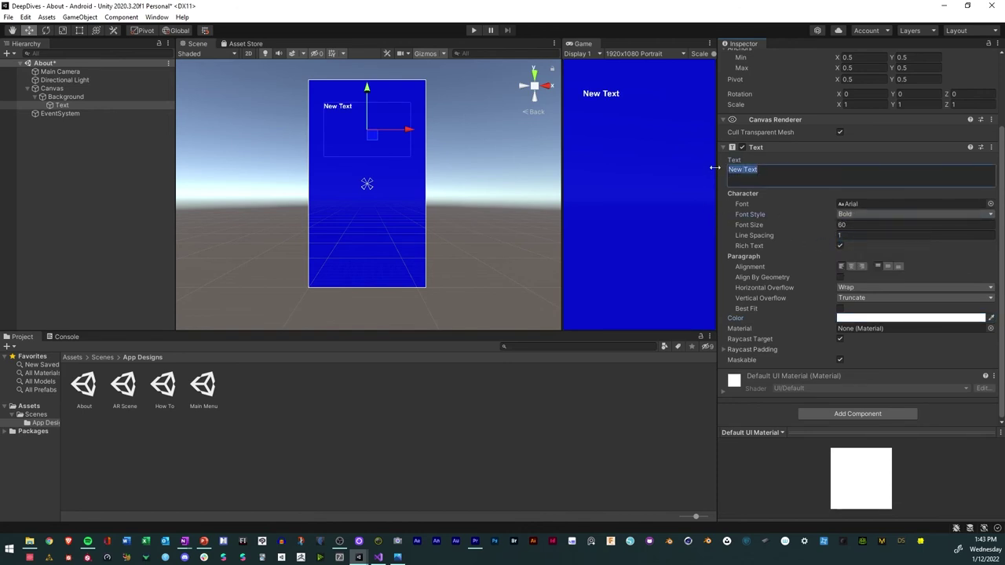
type("Dummy Texty")
key("BackSpace")
type("for ou")
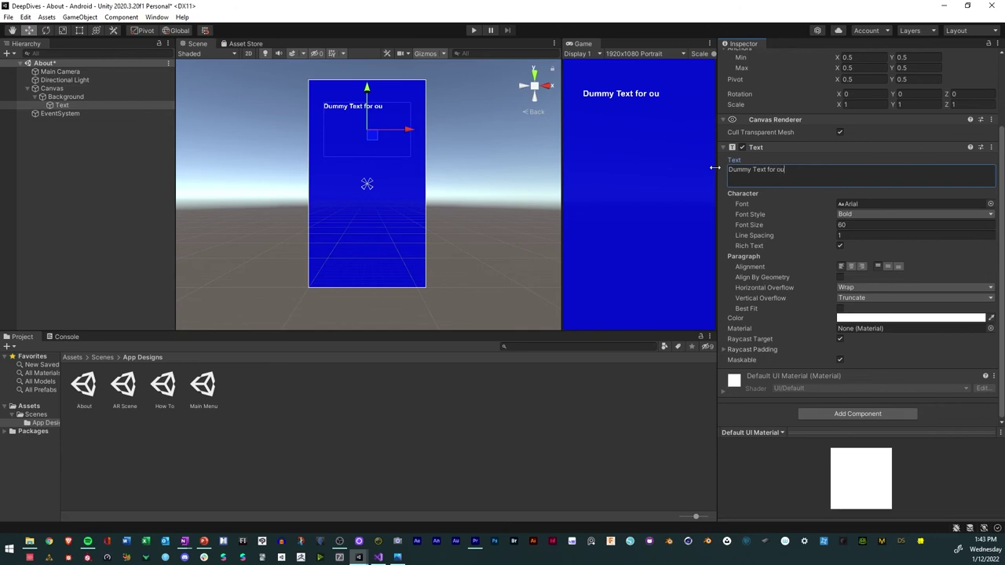
type("r text block.")
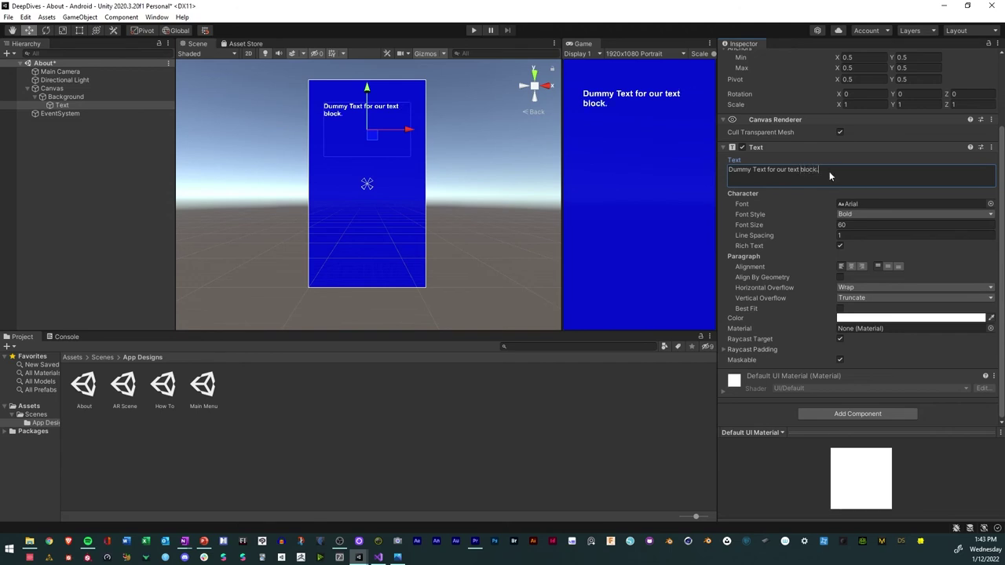
Fill the text block with repeated copies of the dummy sentence and centre the text horizontally
left_click_drag(821, 170, 729, 171)
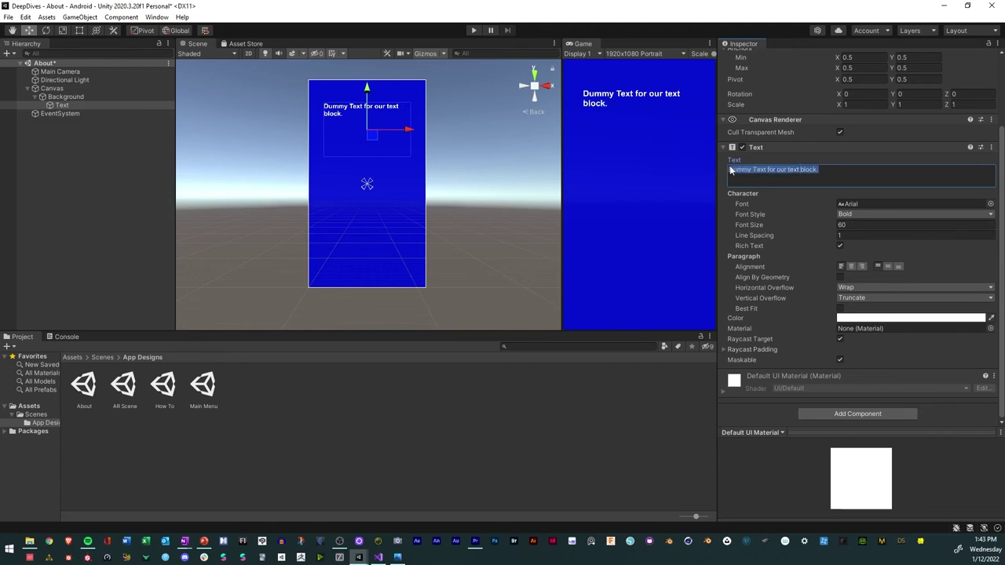
key("ctrl+c")
key("ctrl+v")
key("ctrl+v")
key("ctrl+v")
key("ctrl+v")
key("ctrl+v")
key("ctrl+v")
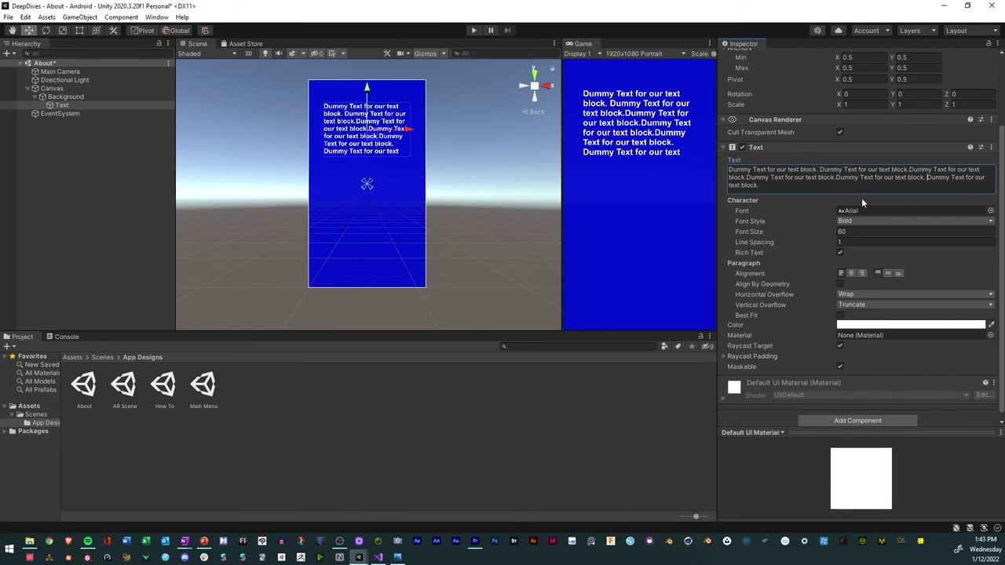
left_click(852, 273)
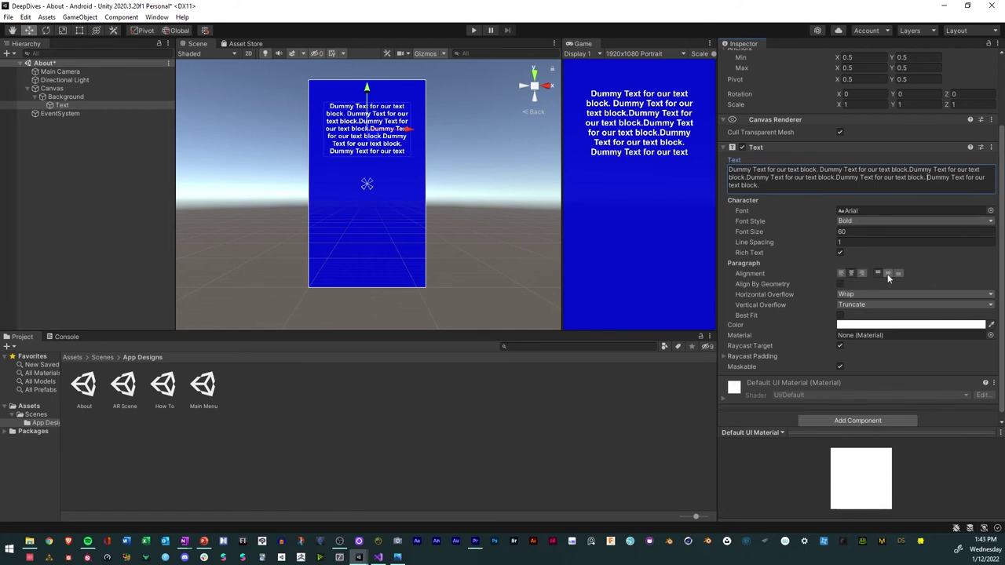
Centre the dummy text vertically within its text block
left_click(888, 273)
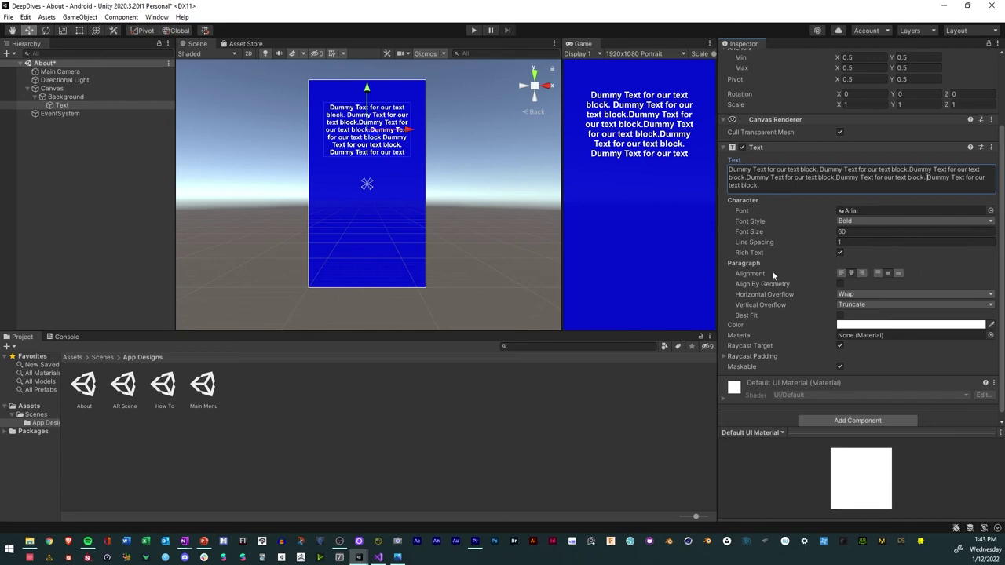
left_click(108, 197)
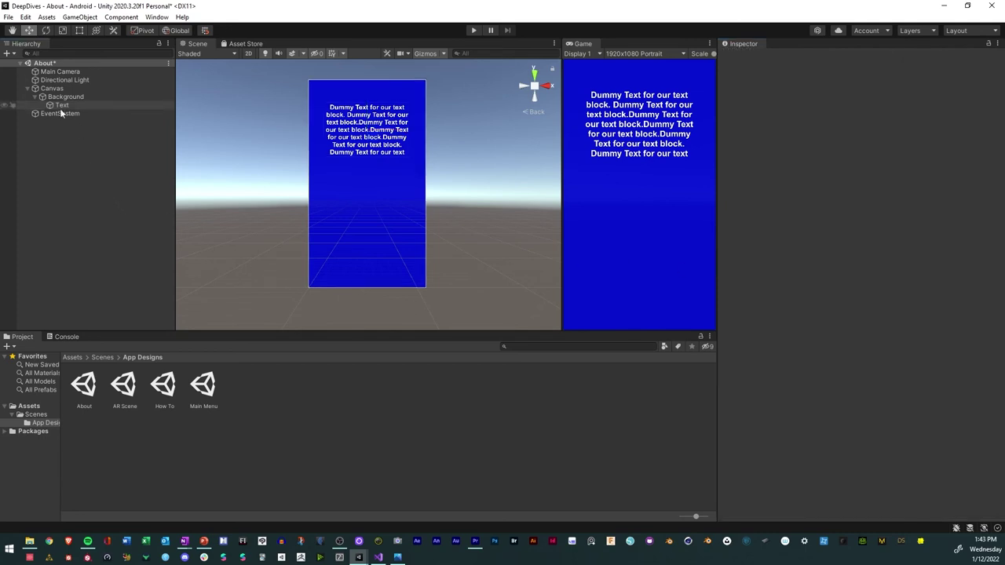
left_click(61, 105)
left_click(65, 97)
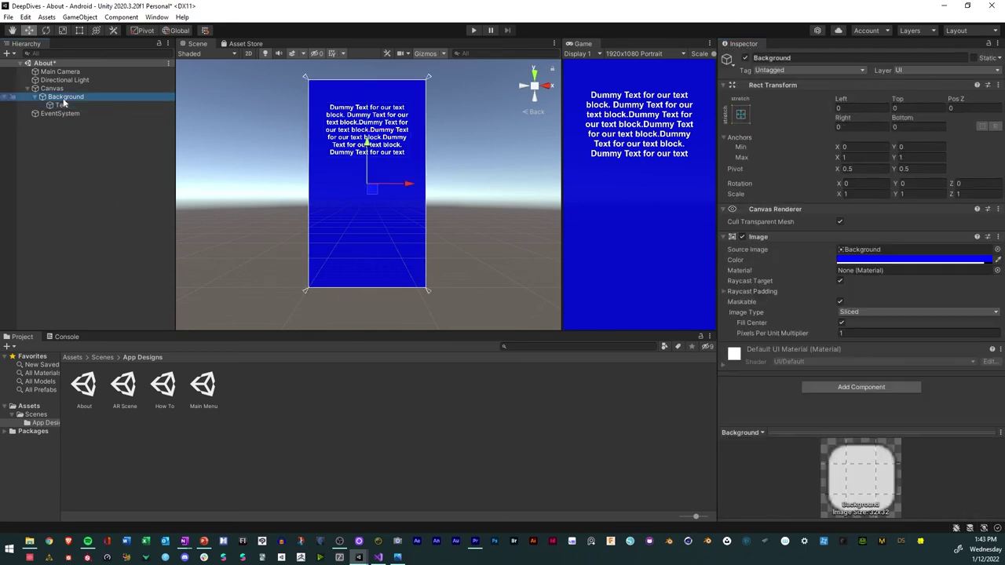
Switch to the OneNote page and examine the About Scene layout in the sketches
mouse_move(184, 541)
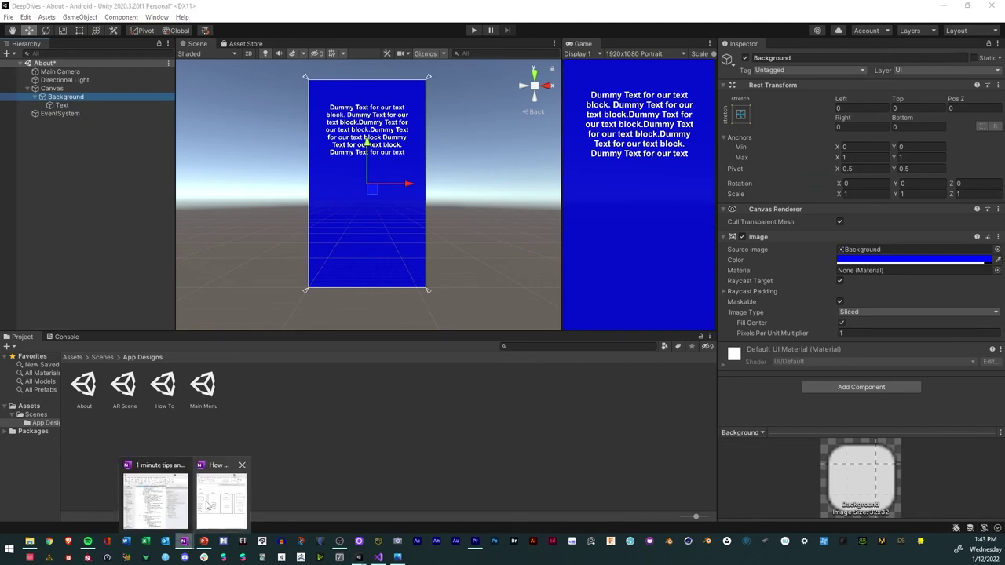
left_click(221, 505)
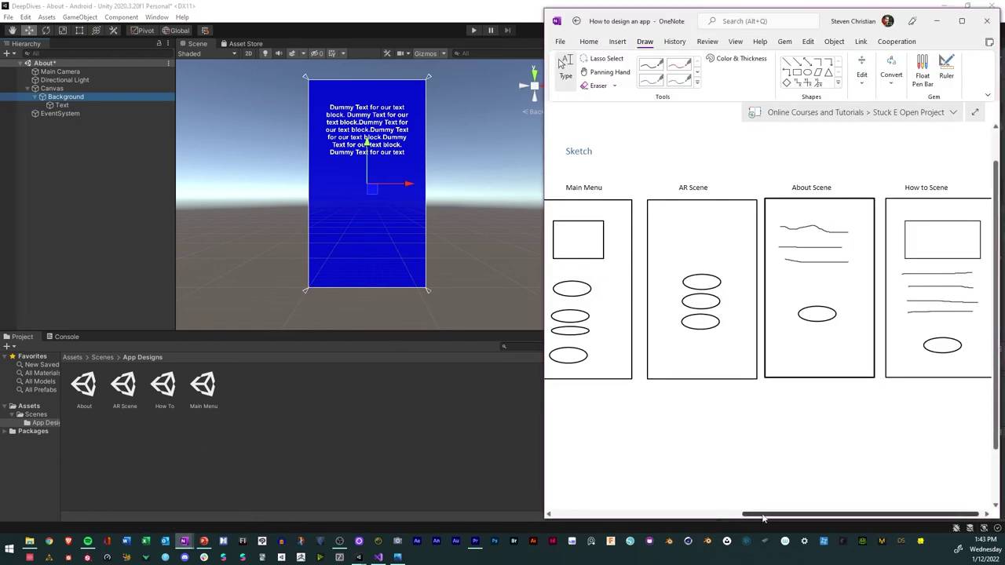
left_click_drag(764, 516, 746, 516)
Return to Unity, add a UI button under the Background and set its size to 300 by 150
left_click(63, 97)
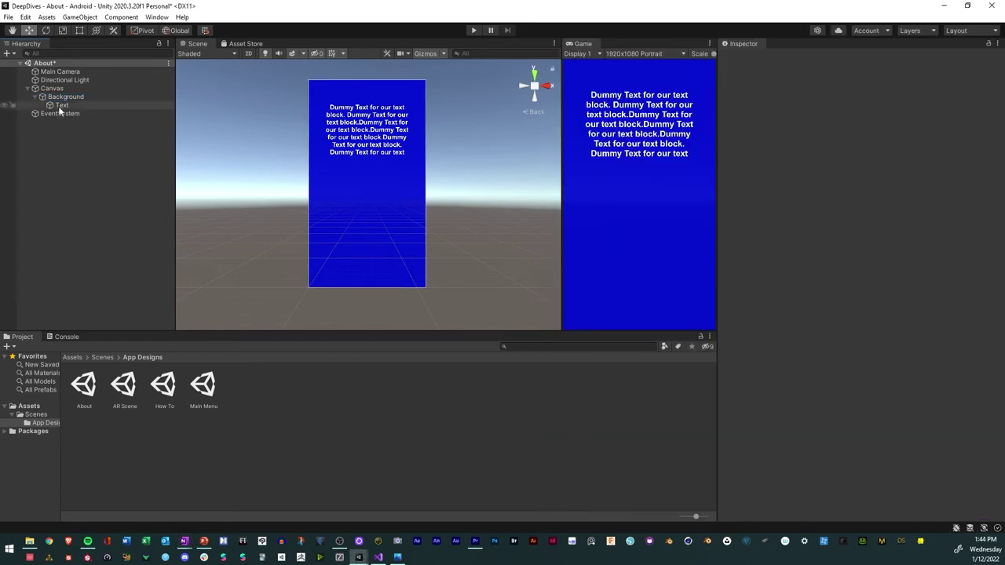
right_click(60, 99)
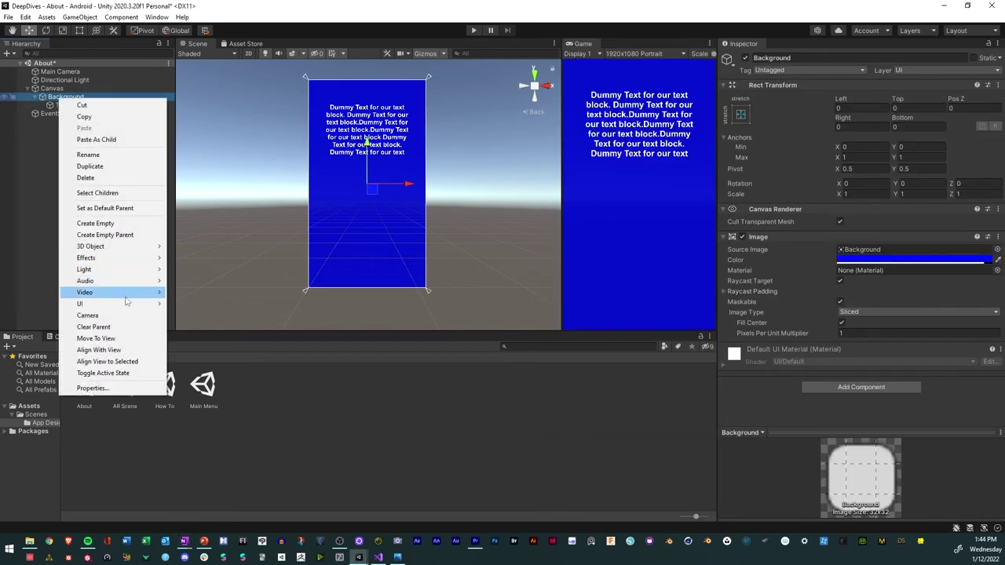
mouse_move(128, 304)
left_click(191, 351)
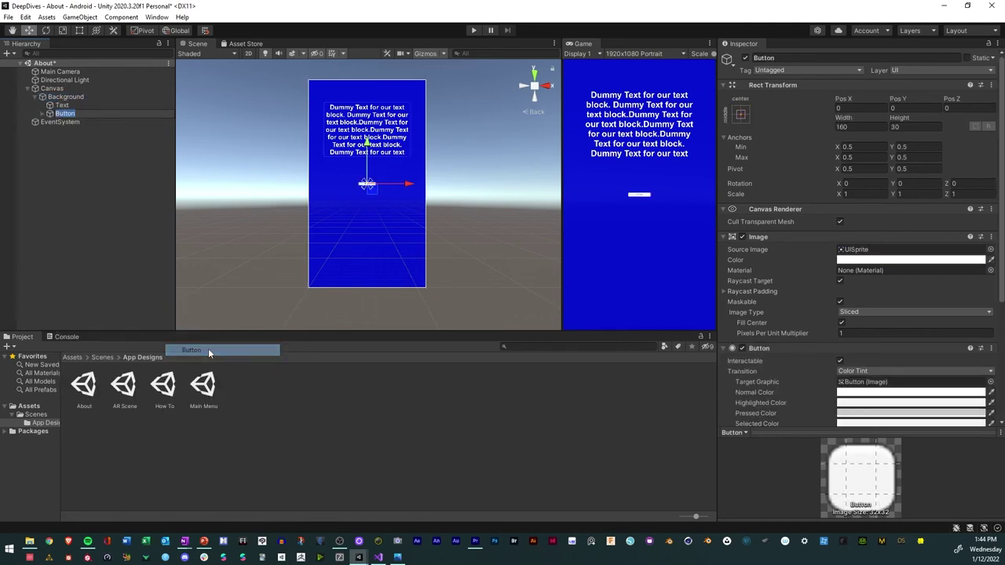
left_click(849, 127)
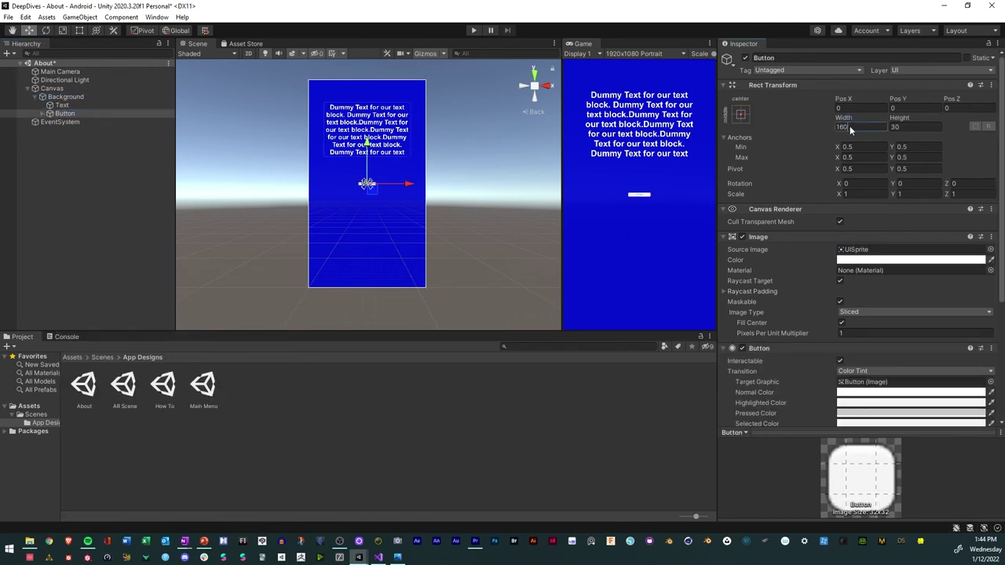
type("300")
key("Tab")
type("150")
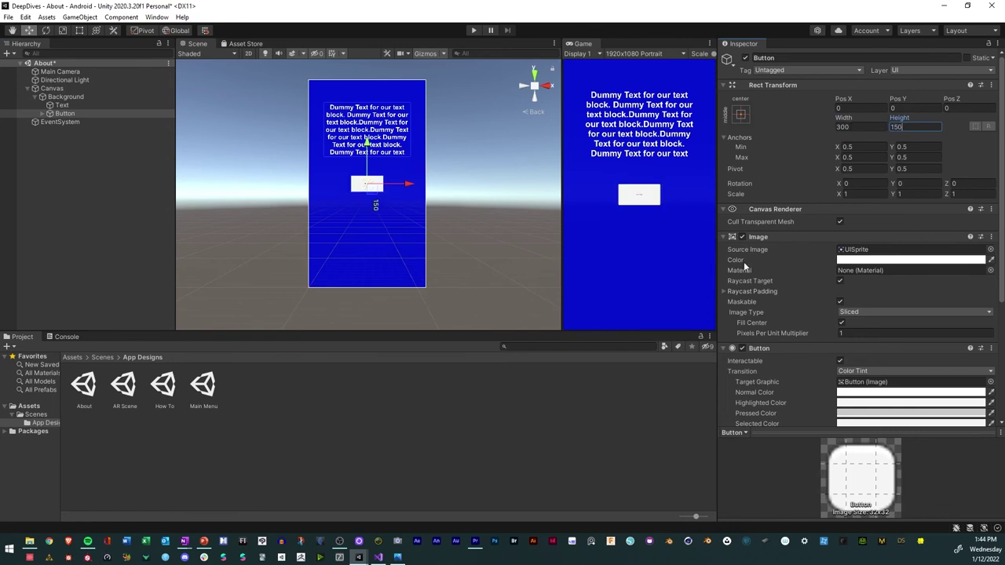
Rename the new button object as Back
left_click(67, 116)
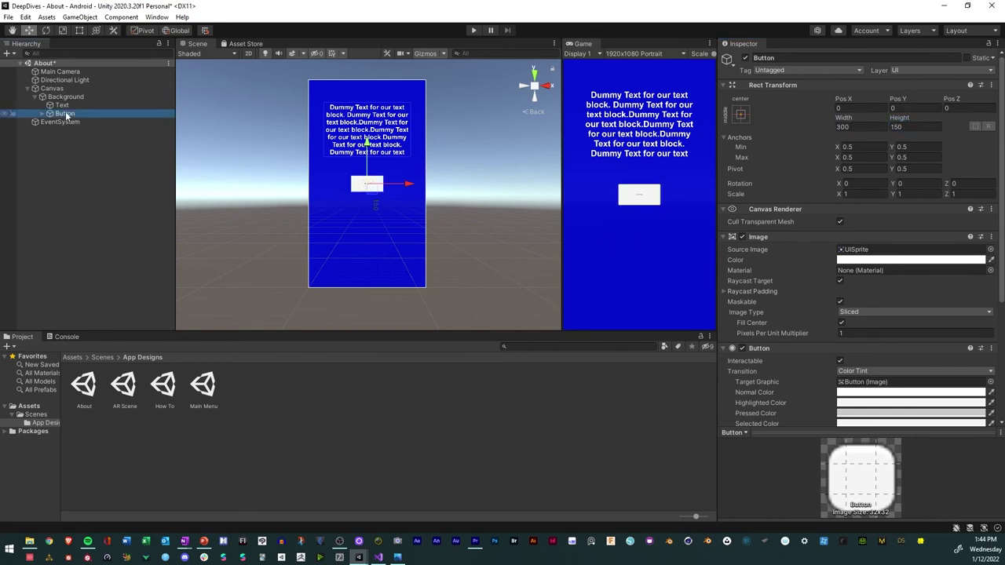
left_click(69, 116)
type("B")
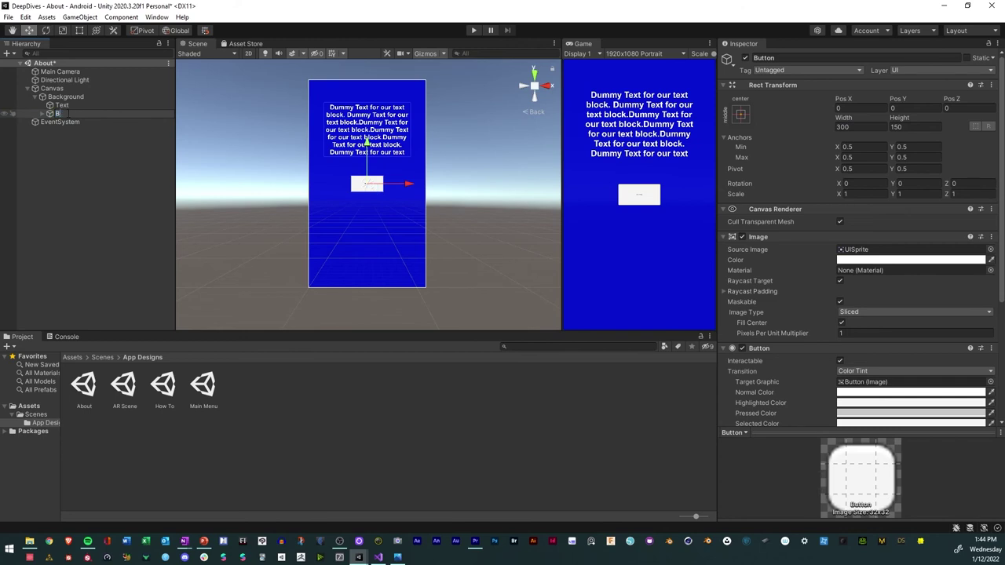
type("ack")
key("Return")
Change the Back button's label text to "Back" and set its font size to 60
left_click(43, 114)
left_click(67, 123)
left_click(787, 264)
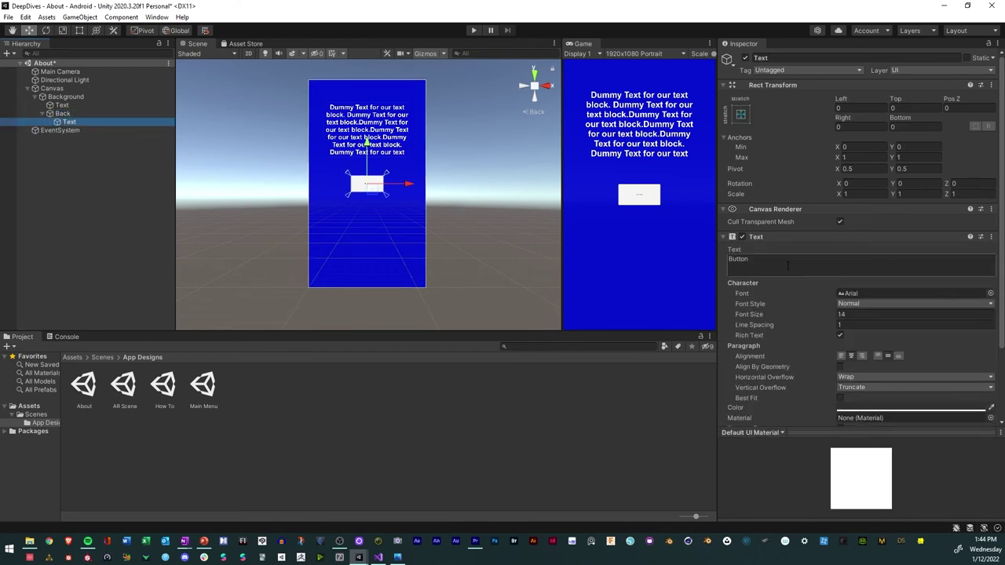
type("Ba")
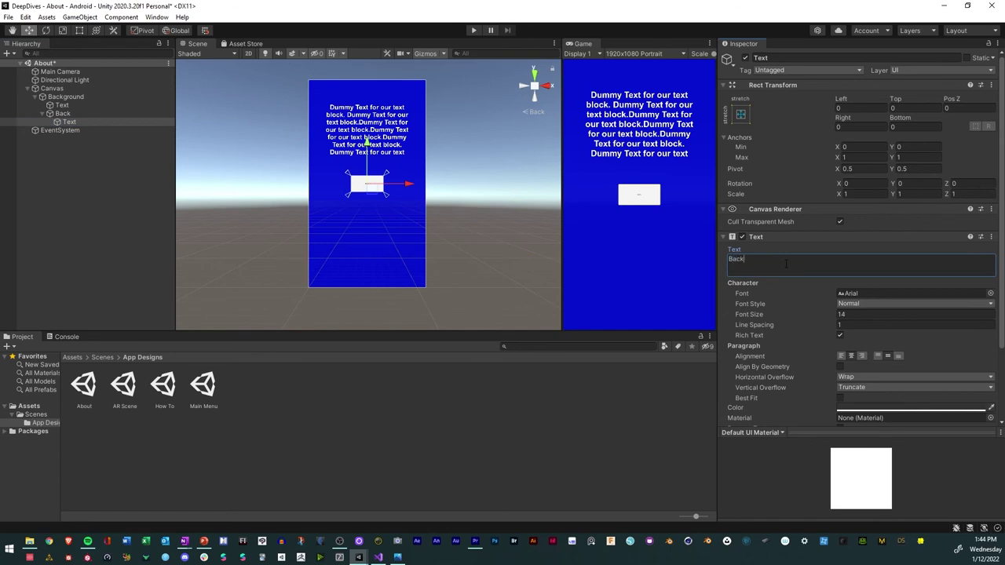
type("ck")
left_click(855, 314)
key("BackSpace")
type("60")
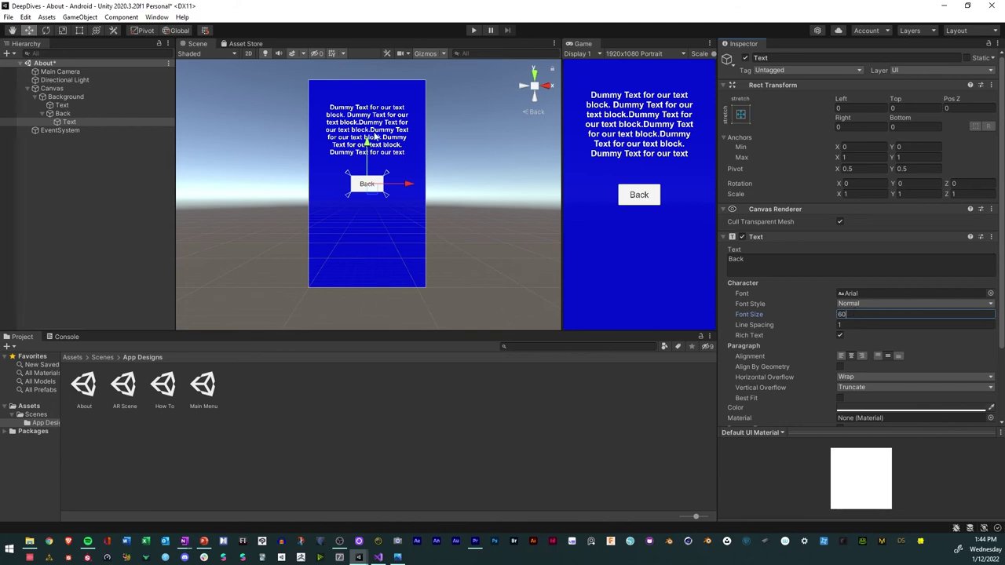
Move the whole Back button below the text block, at Pos Y -200
left_click_drag(368, 145, 369, 160)
key("ctrl+z")
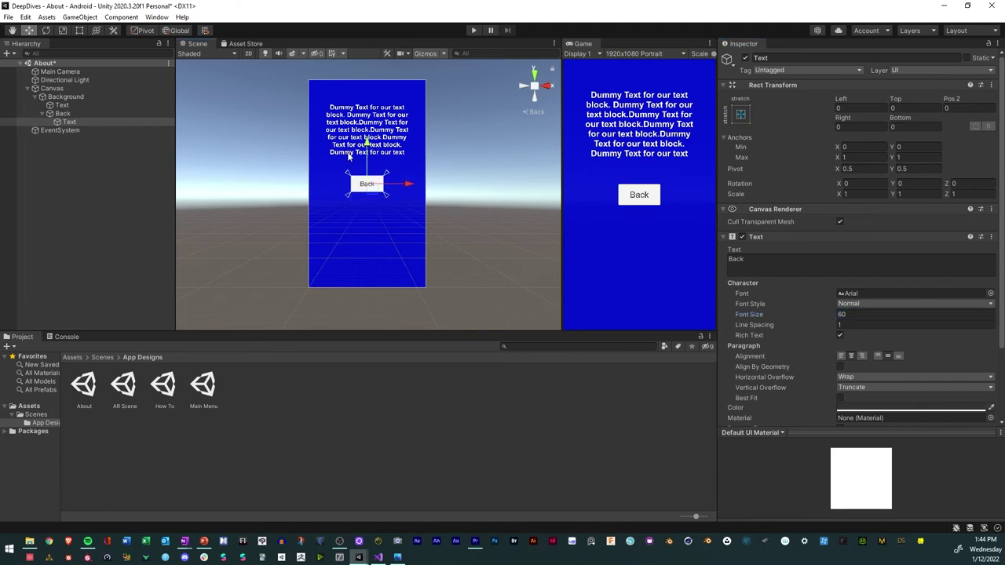
left_click(61, 114)
left_click(902, 107)
type("-200")
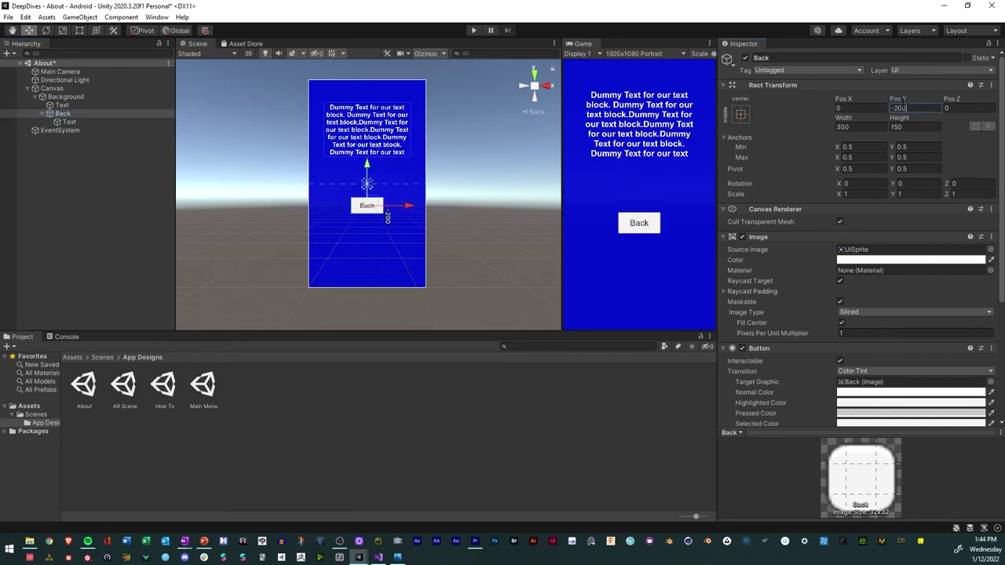
Deselect the Back button and save the About scene
left_click(102, 205)
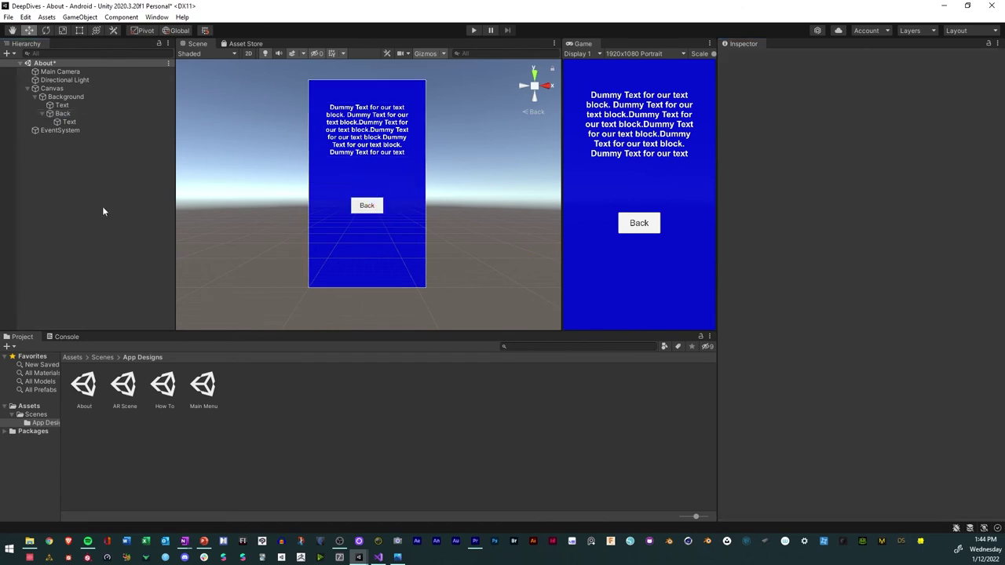
left_click(8, 16)
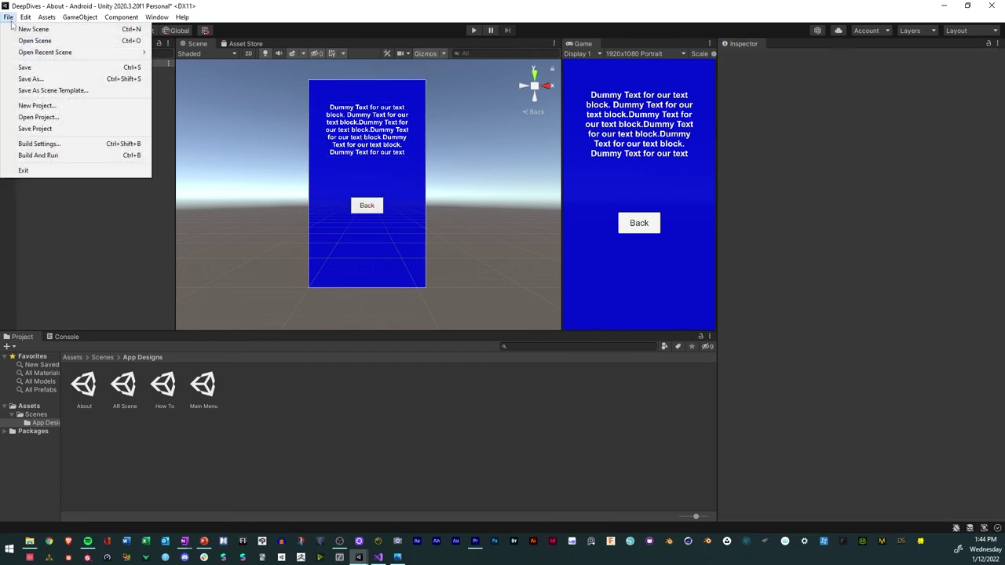
left_click(28, 68)
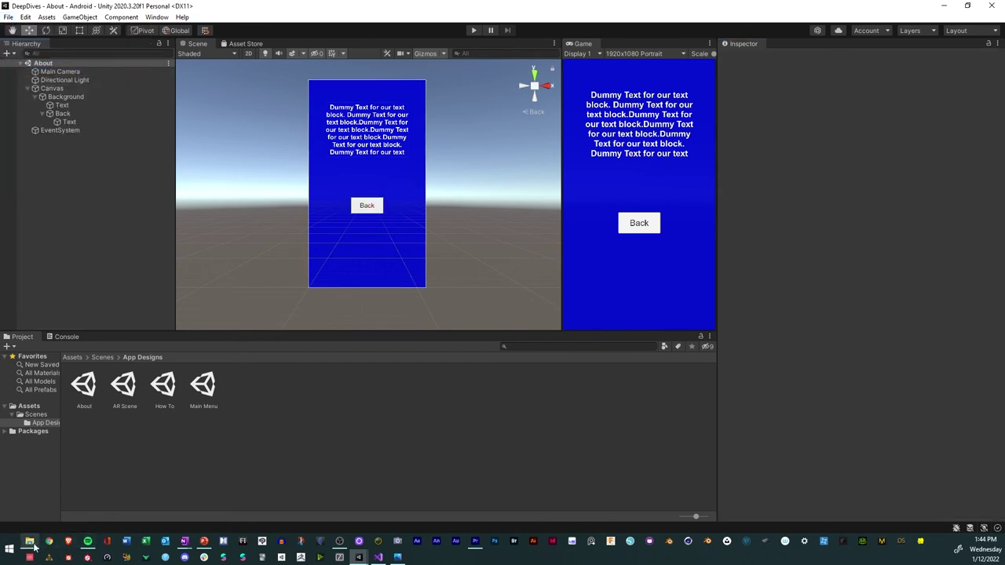
Switch to the OneNote sketches, examine the How to Scene layout and return to Unity
mouse_move(188, 548)
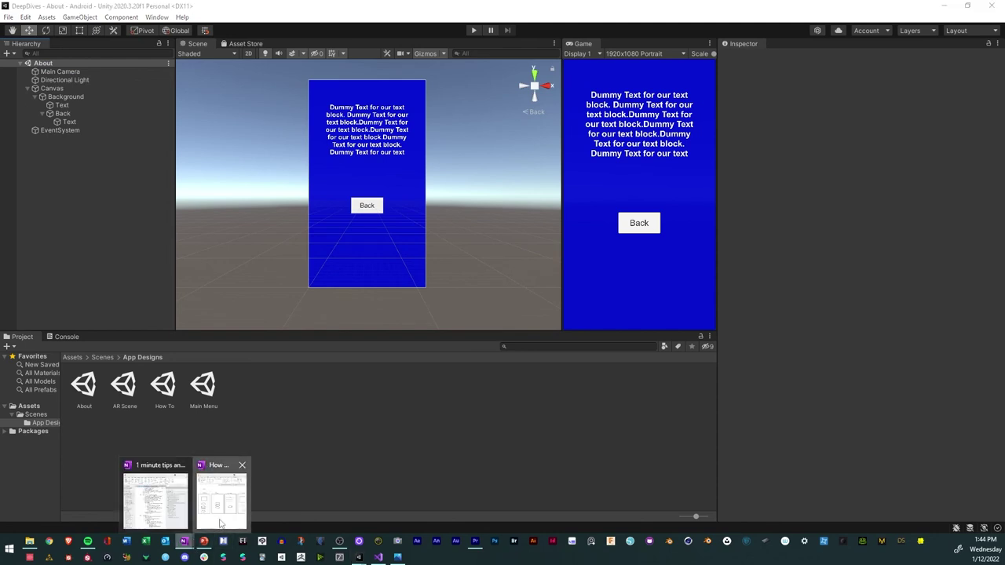
left_click(224, 495)
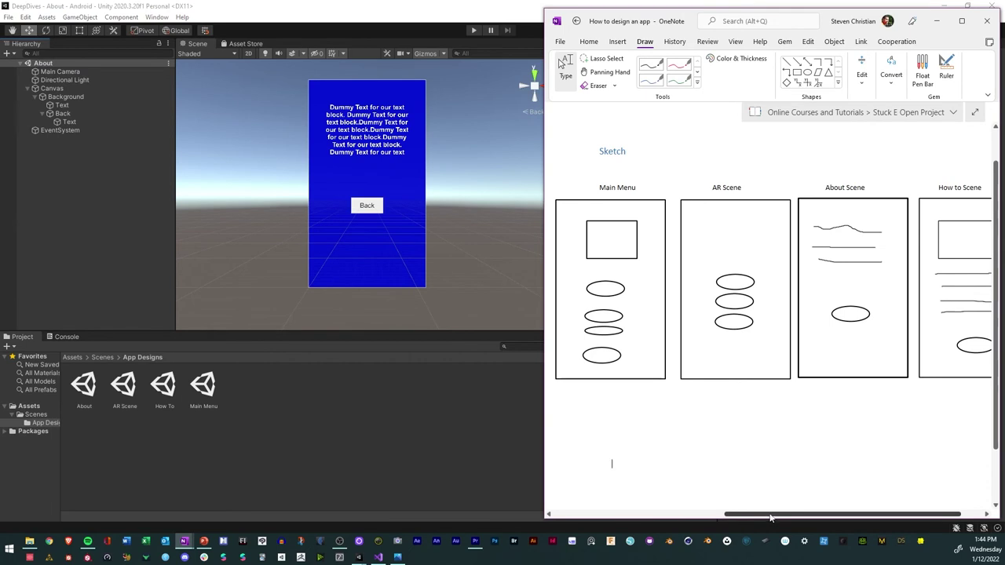
left_click_drag(772, 517, 815, 519)
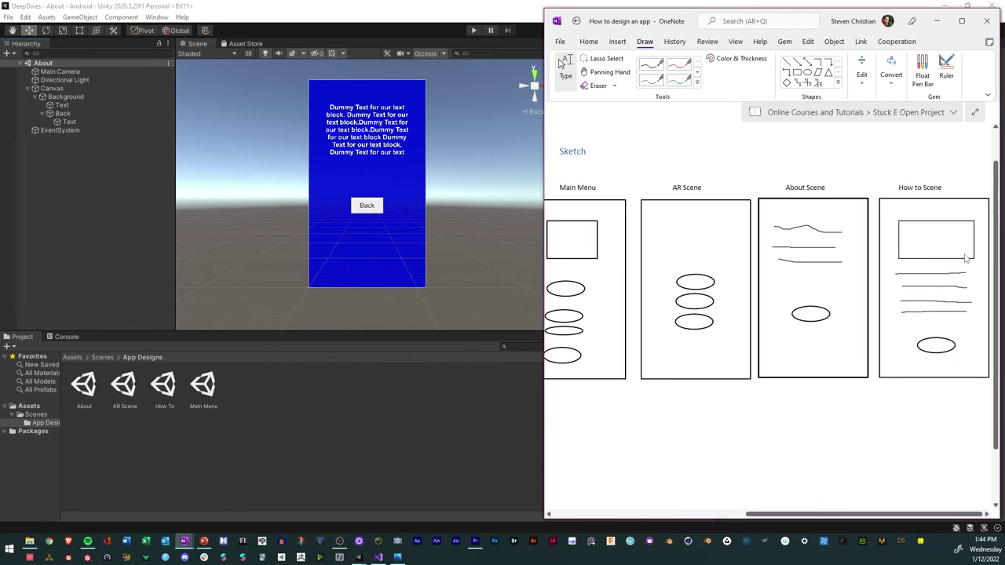
left_click(252, 426)
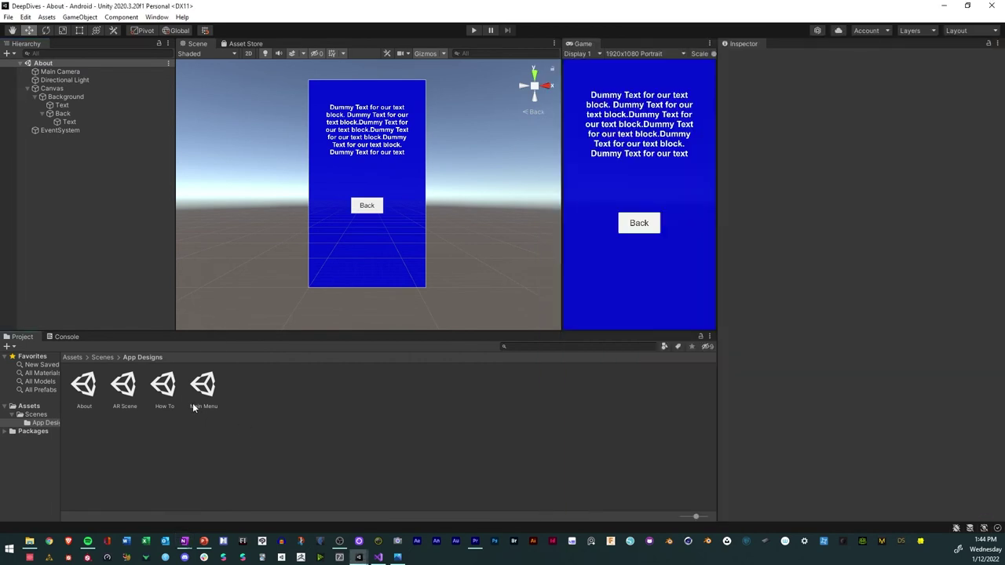
Open the How To scene and check its planned elements in the OneNote feature list
double_click(164, 386)
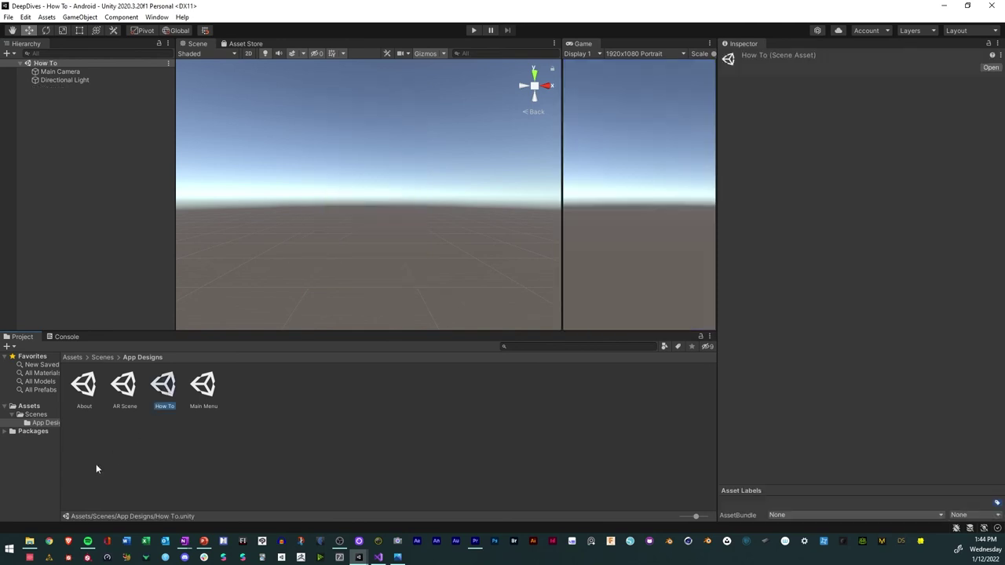
mouse_move(185, 542)
left_click(222, 512)
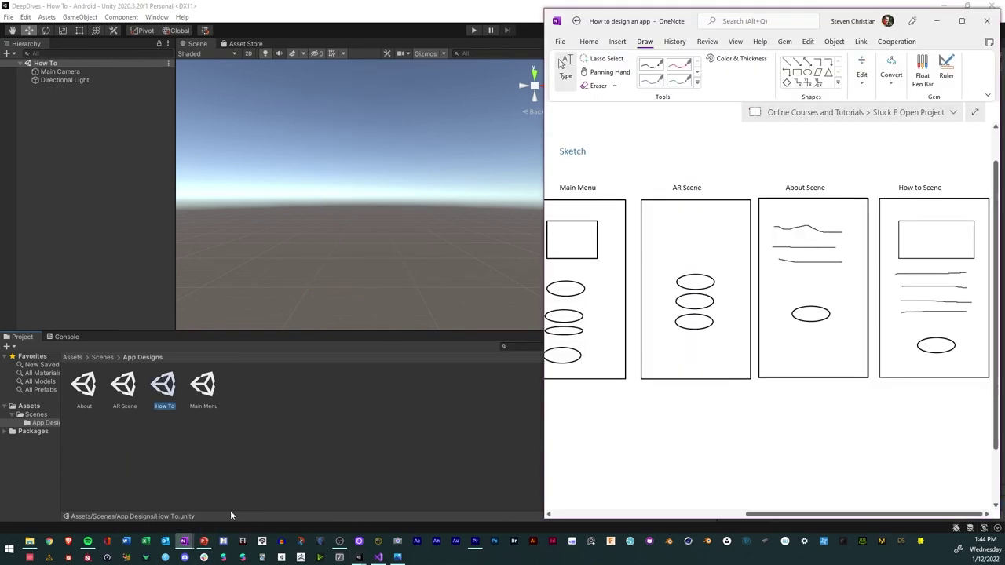
left_click_drag(780, 515, 667, 507)
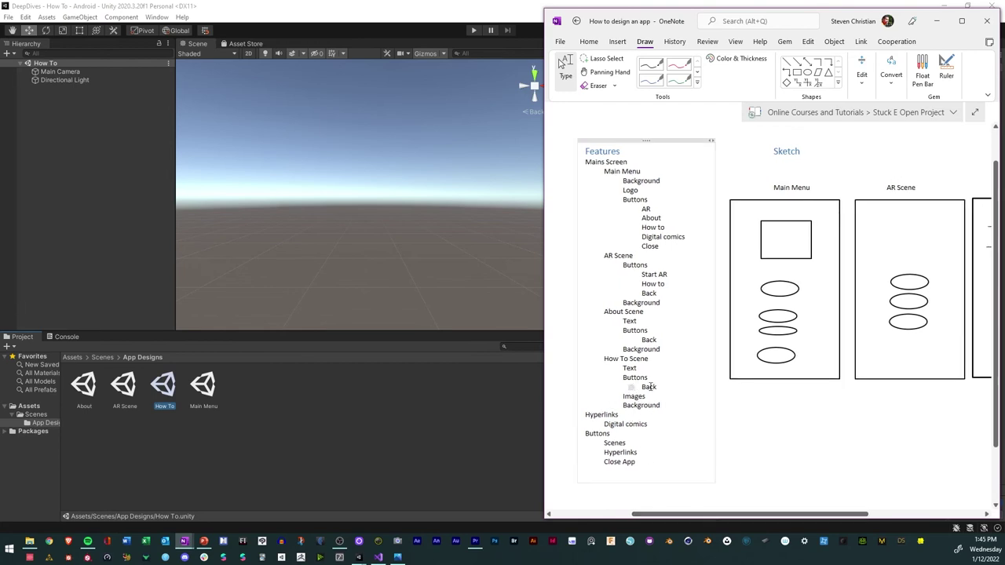
left_click(383, 448)
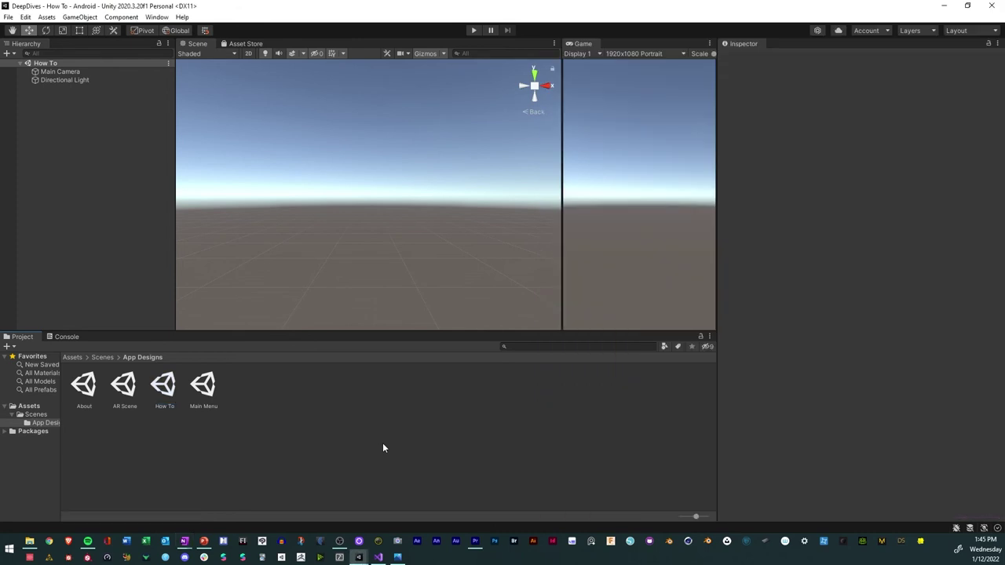
Add a UI canvas to the How To scene
right_click(74, 120)
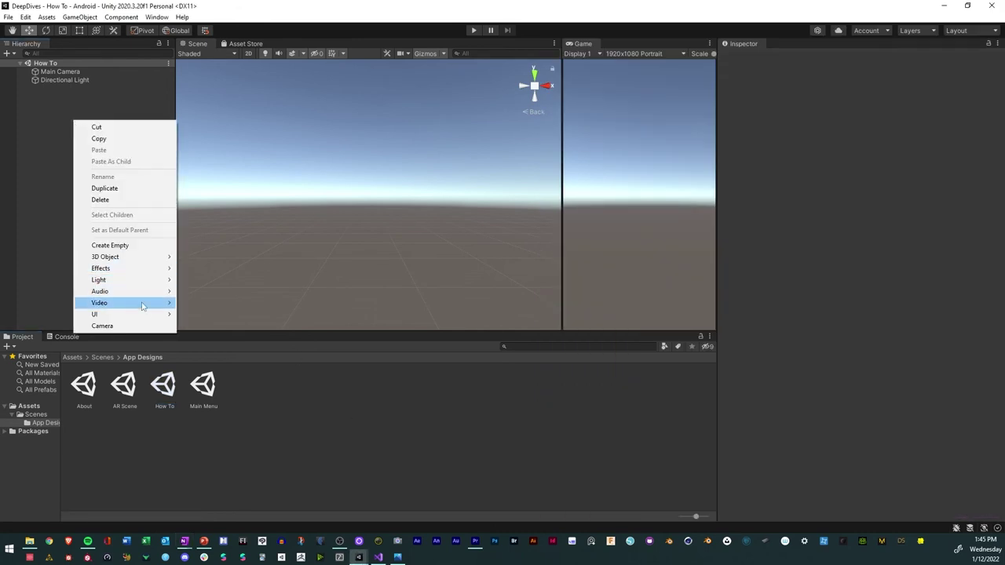
mouse_move(144, 315)
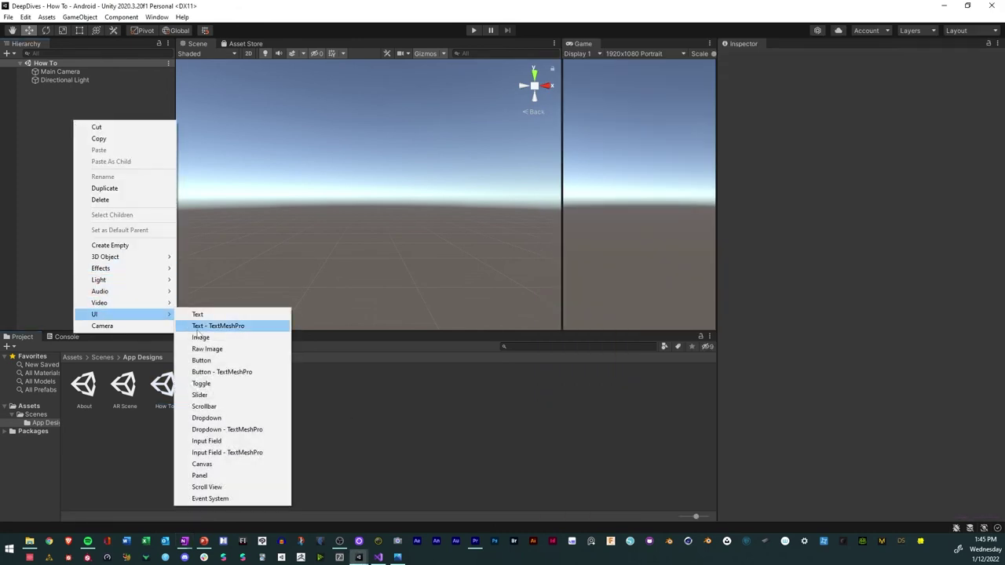
left_click(219, 467)
Set the Canvas Scaler to Scale With Screen Size, with a 1080 by 1920 reference resolution and a match of 0.5
left_click(864, 301)
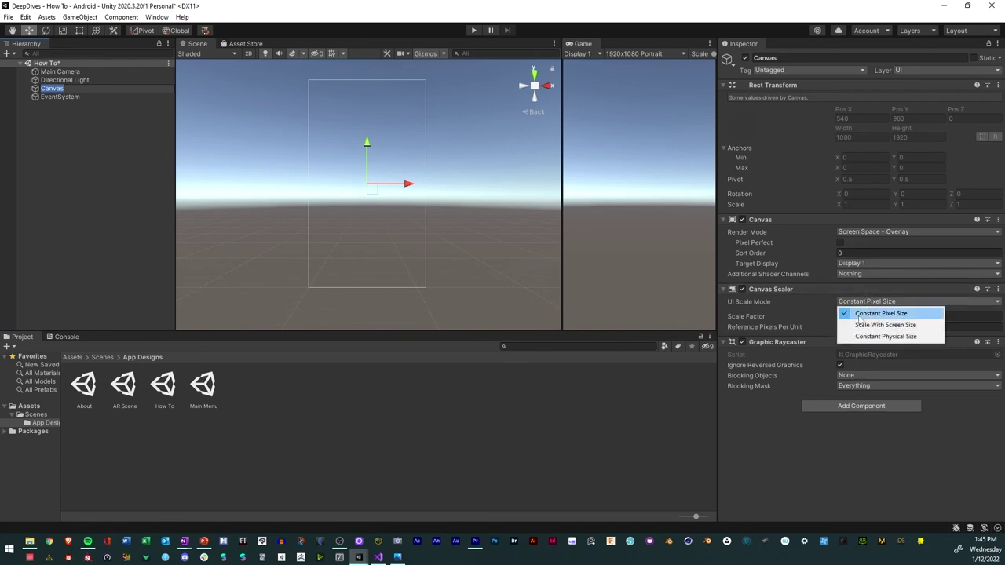
left_click(864, 325)
left_click(869, 316)
type("1080")
key("Tab")
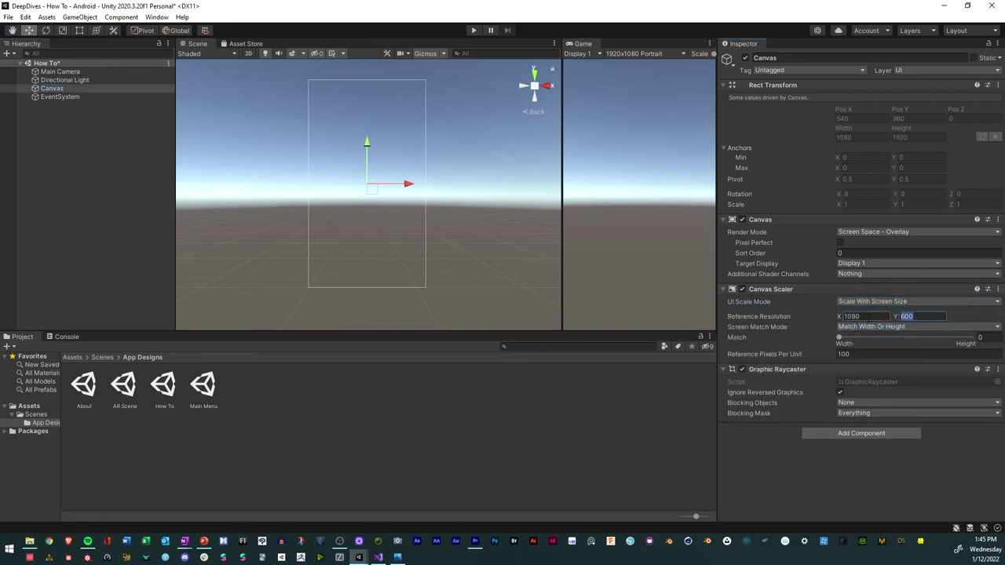
type("1920")
key("Tab")
type(".5")
left_click(320, 465)
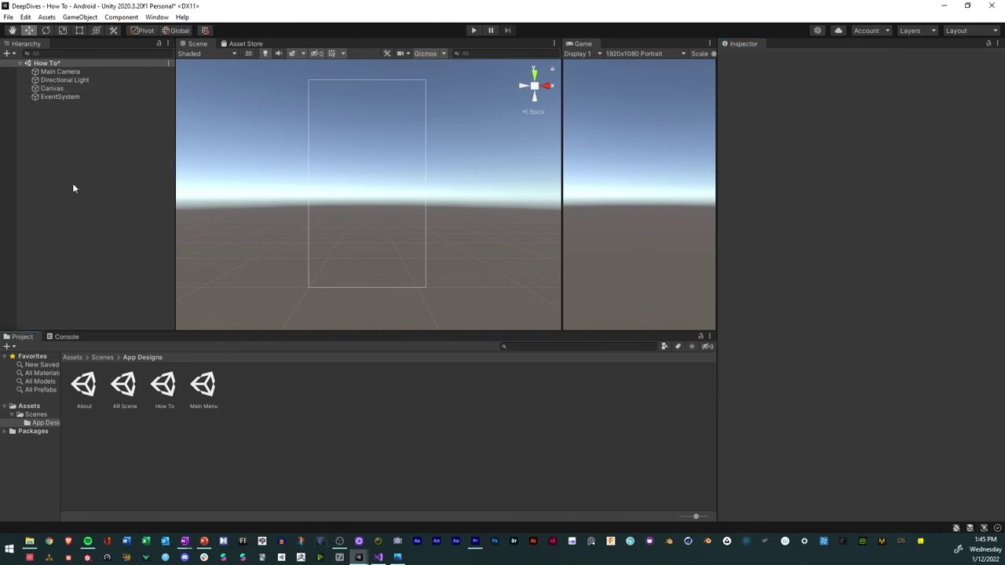
Add a UI panel inside the How To scene's Canvas and name it Background
left_click(59, 88)
right_click(59, 88)
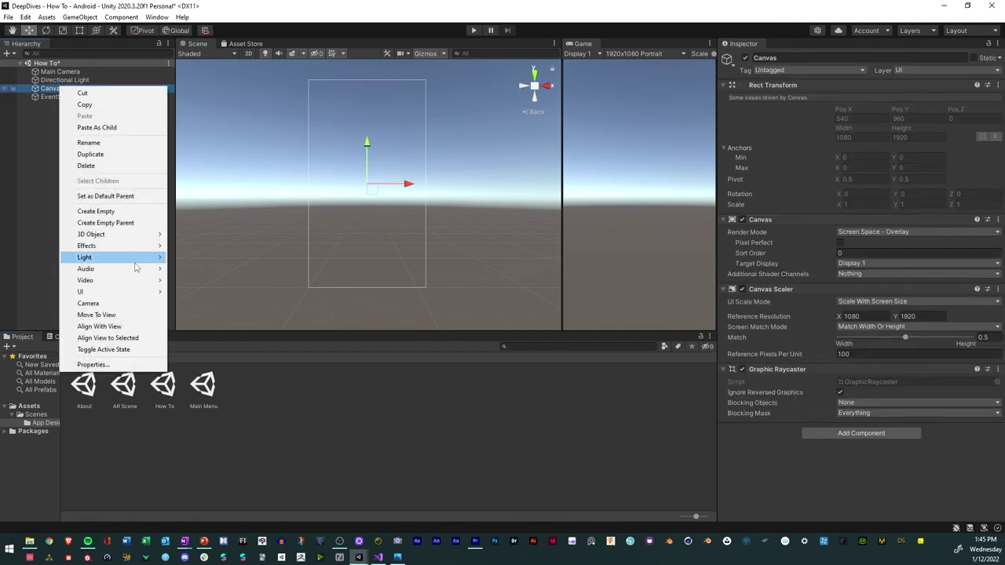
mouse_move(153, 292)
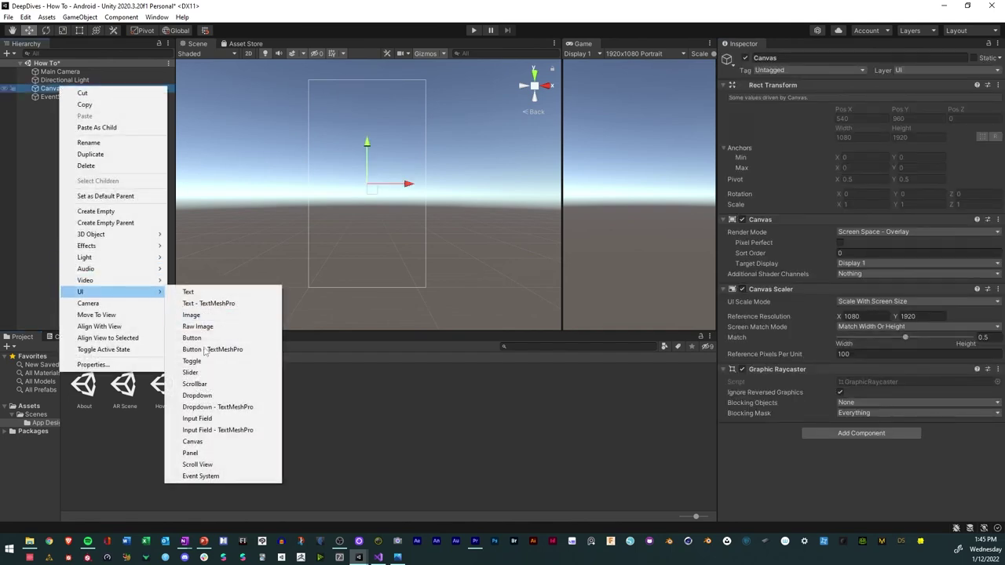
left_click(213, 452)
type("Background")
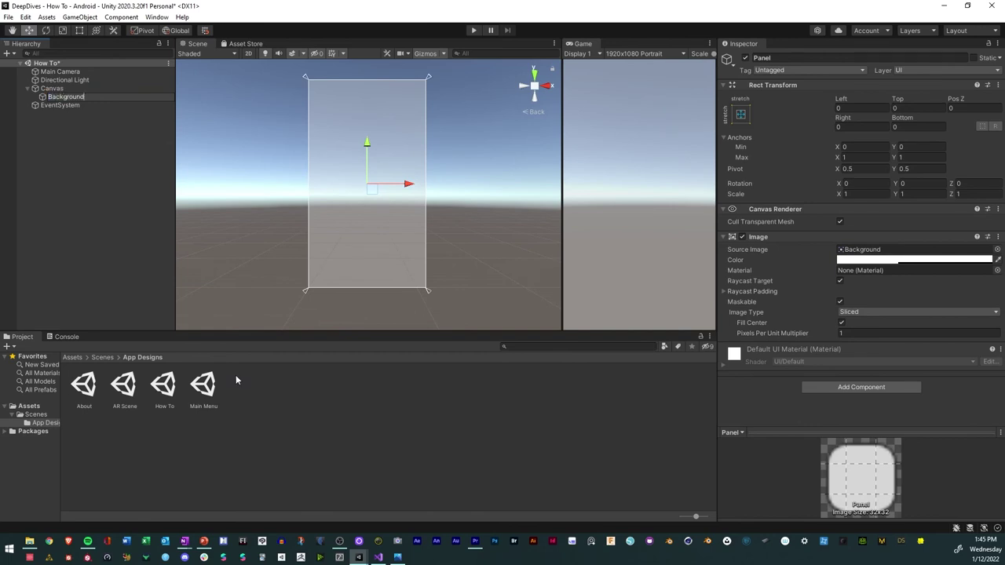
Set the Background panel's color to bright green (07FF00) with an alpha of 255
left_click(876, 259)
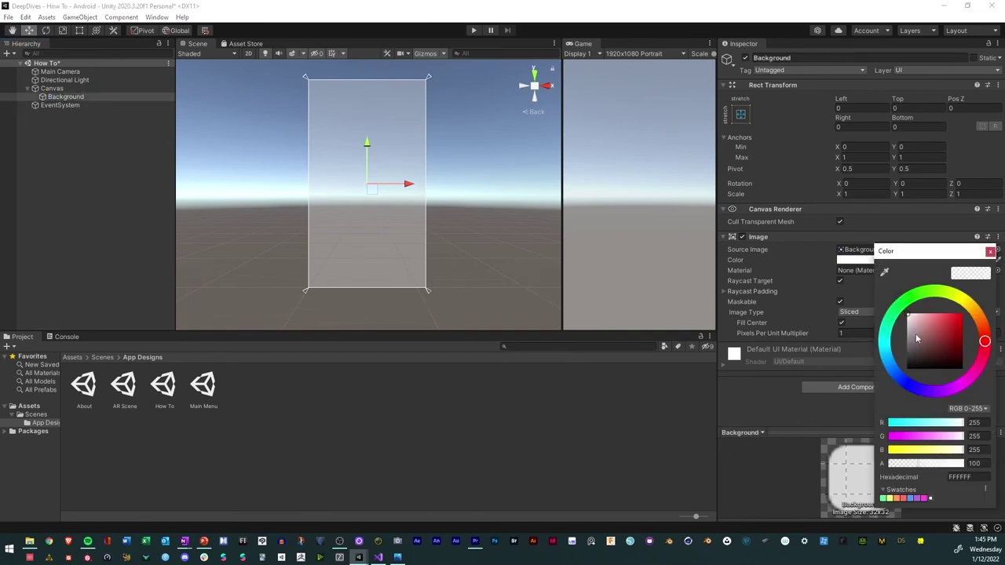
left_click(915, 304)
left_click_drag(920, 322, 963, 314)
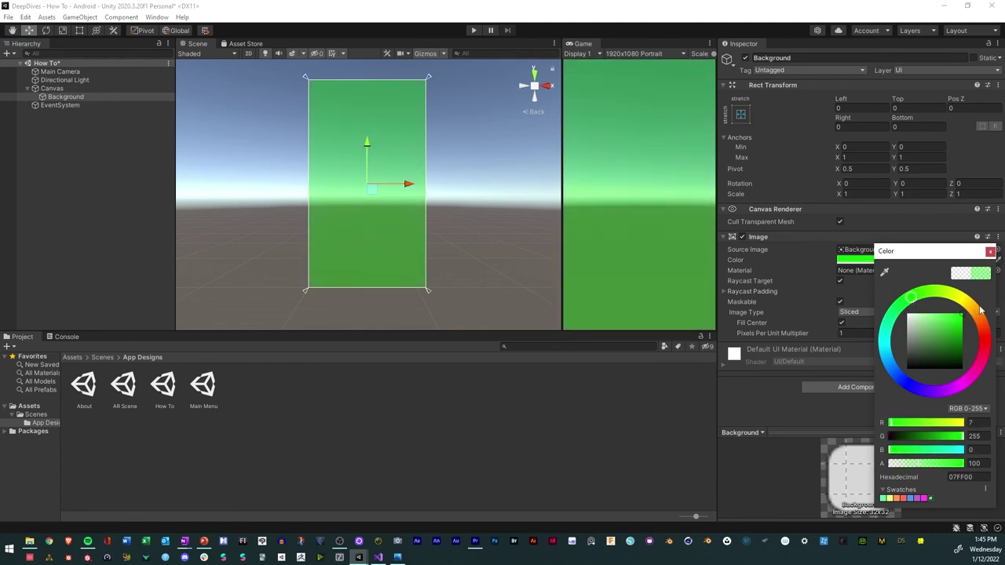
left_click_drag(923, 466, 964, 467)
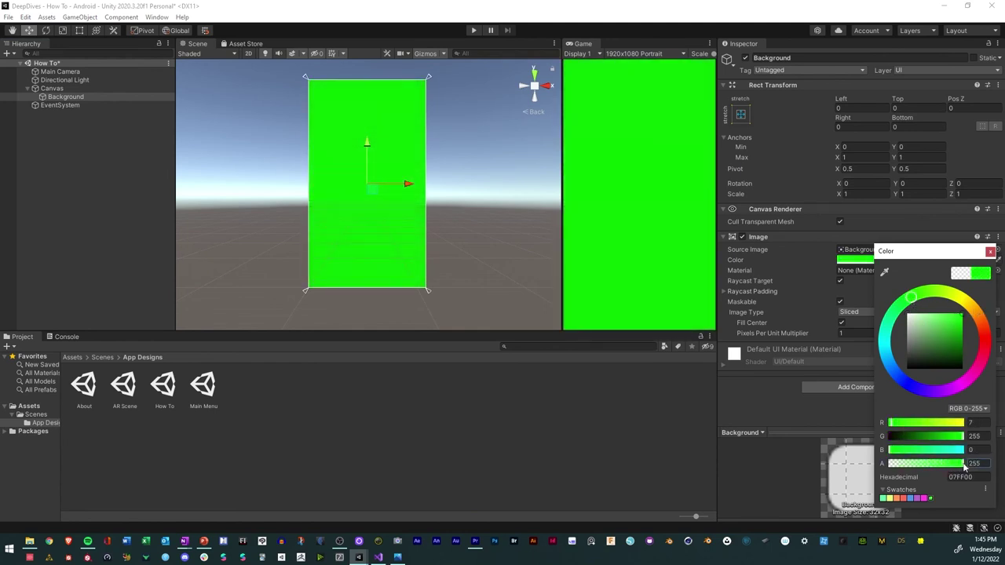
left_click(990, 252)
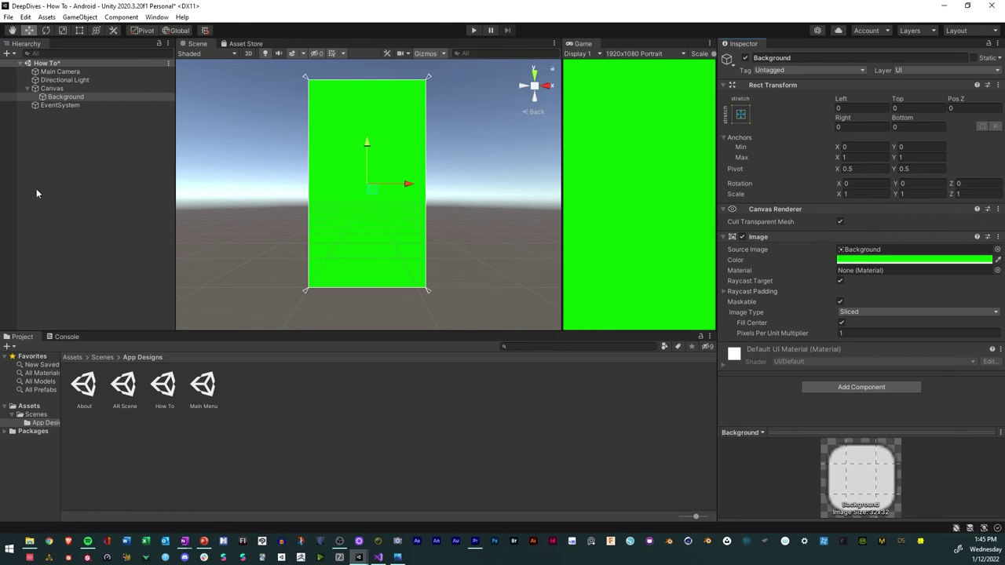
Add a UI image inside the Background panel and size it 800 wide by 400 high
right_click(55, 96)
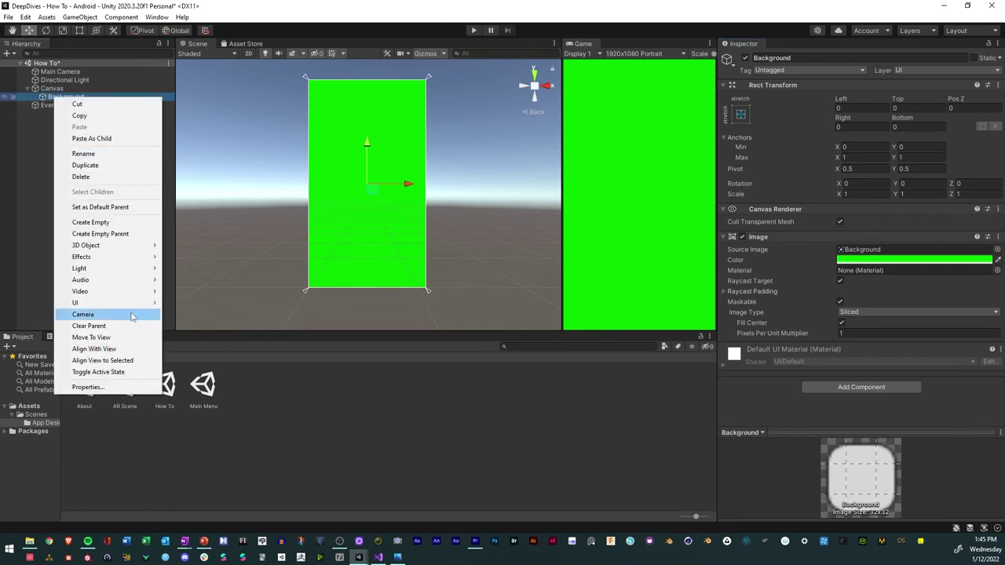
mouse_move(127, 304)
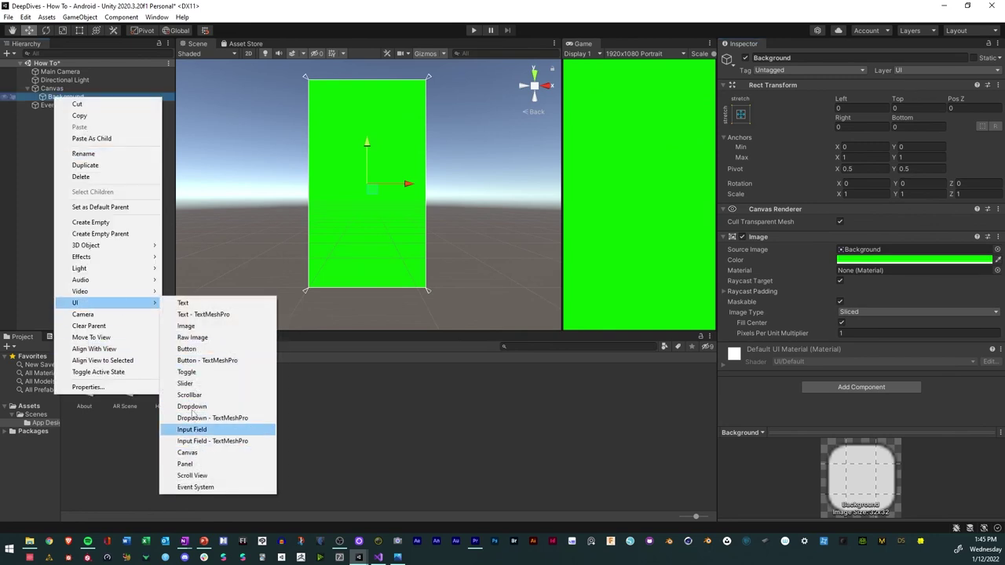
left_click(188, 326)
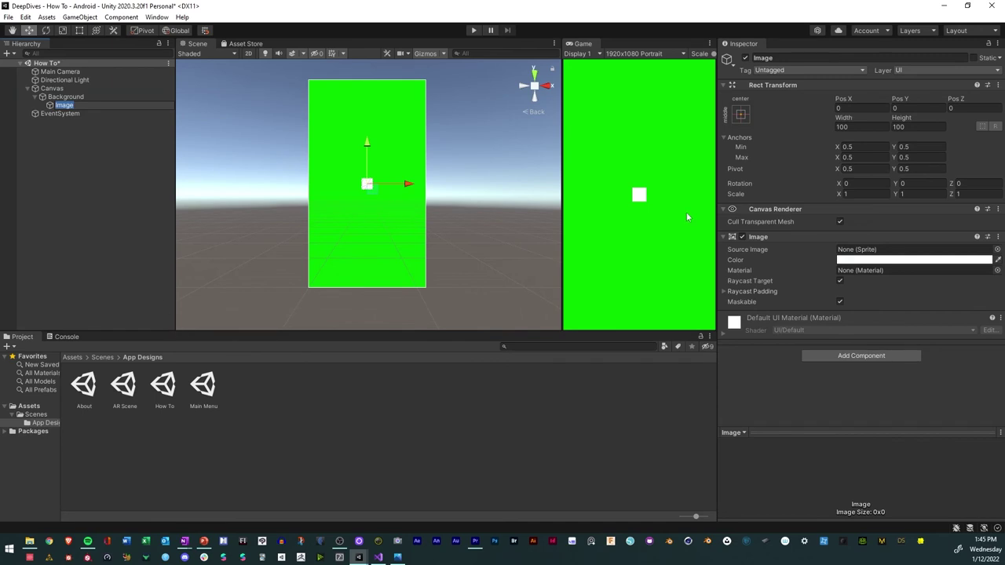
left_click(870, 127)
type("500")
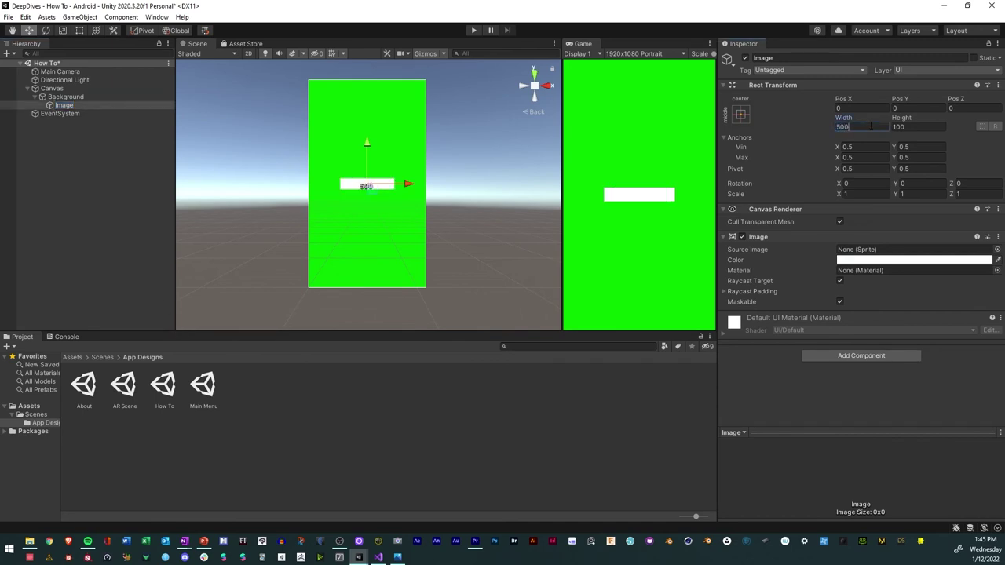
key("Tab")
left_click(868, 126)
type("800")
left_click(893, 128)
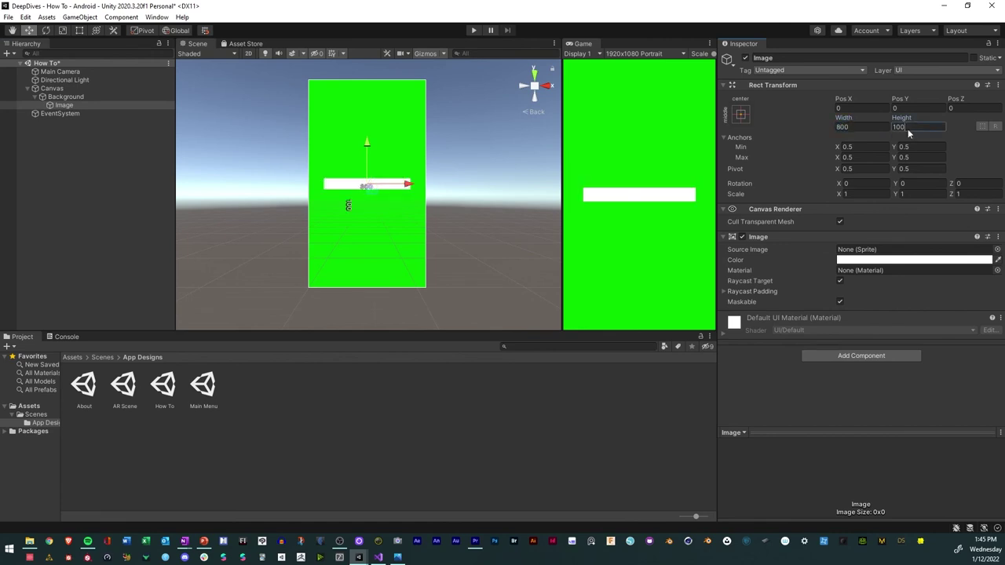
type("400")
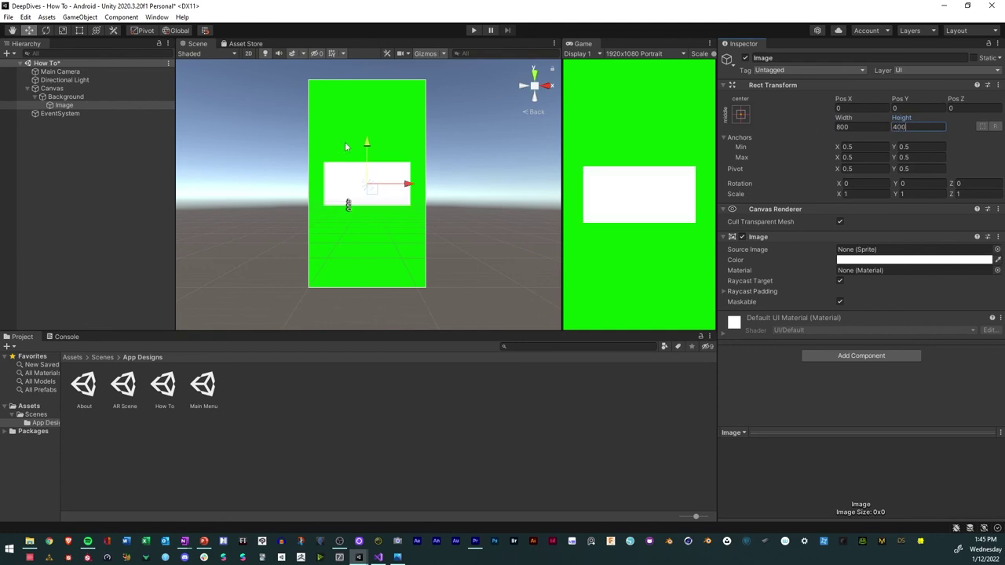
Move the image up near the canvas's upper edge, at about Y 592, and rename it Logo
left_click_drag(368, 146, 369, 78)
left_click(60, 106)
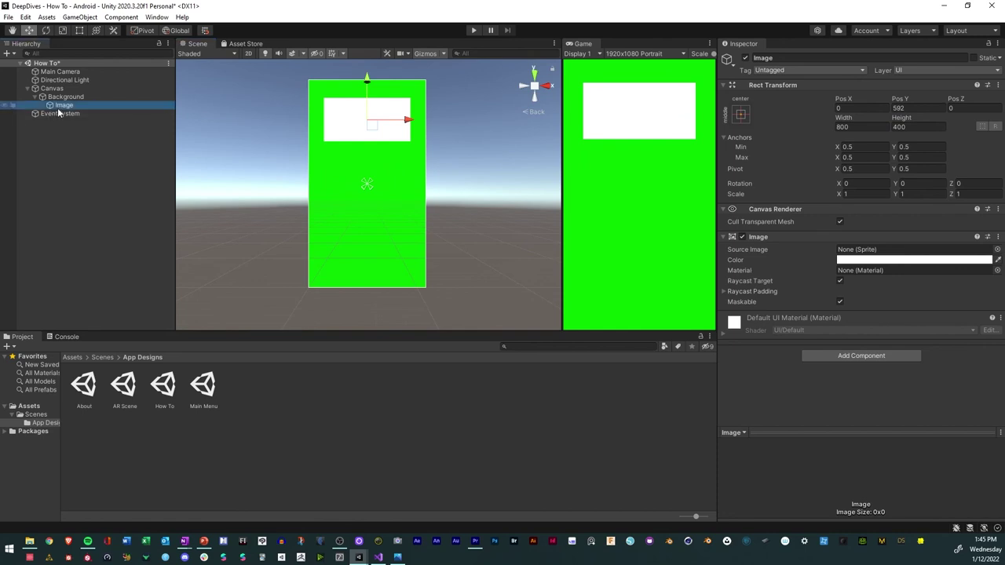
left_click(61, 107)
key("BackSpace")
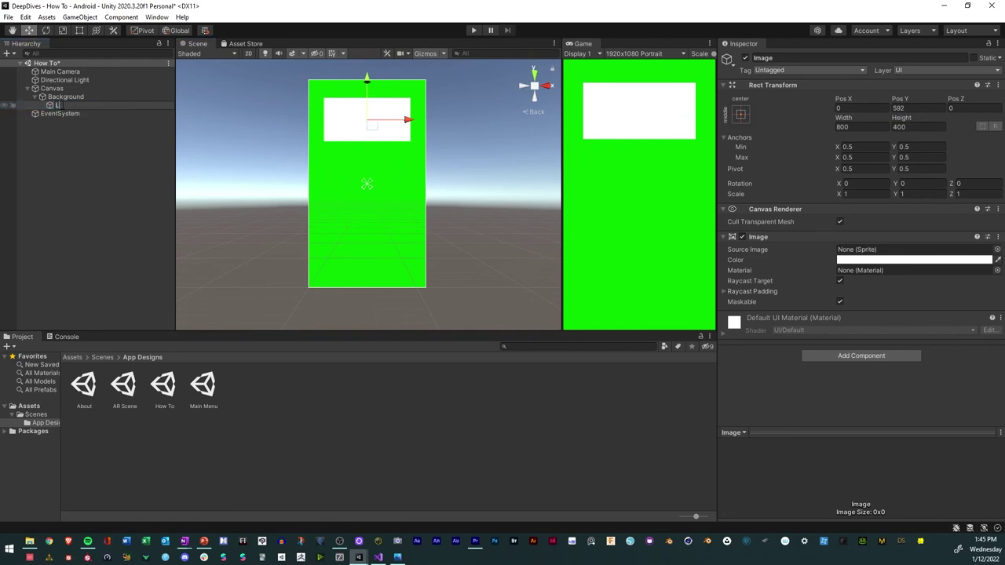
type("Logo")
key("Return")
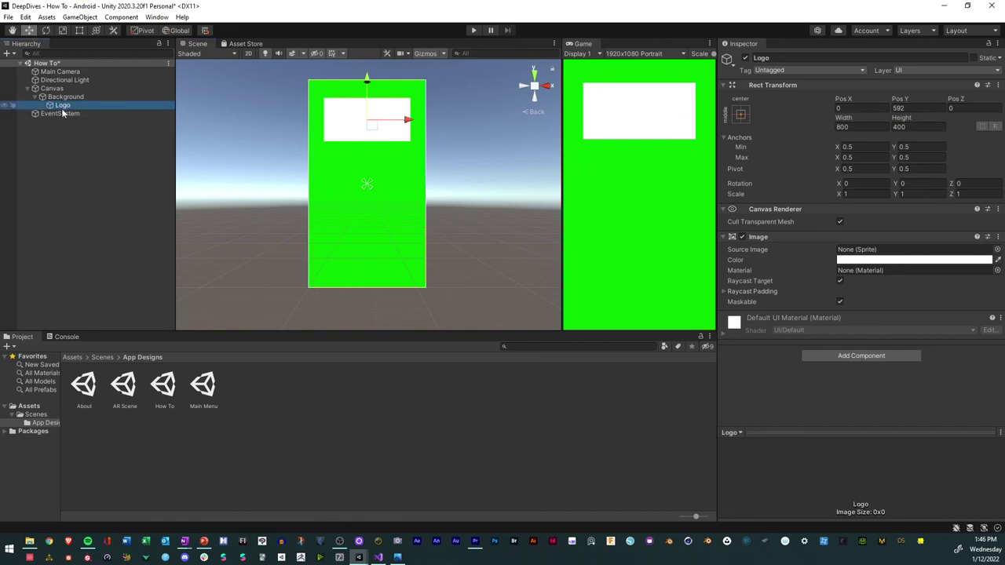
Add a UI text object inside the Background panel, 800 wide by 400 high
left_click(57, 97)
right_click(57, 97)
mouse_move(115, 306)
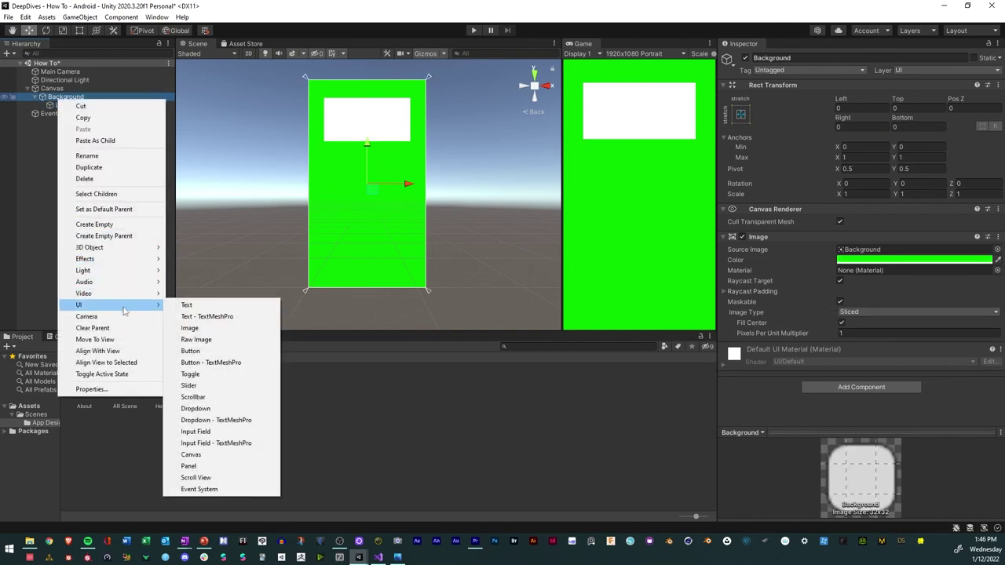
left_click(188, 305)
left_click(852, 127)
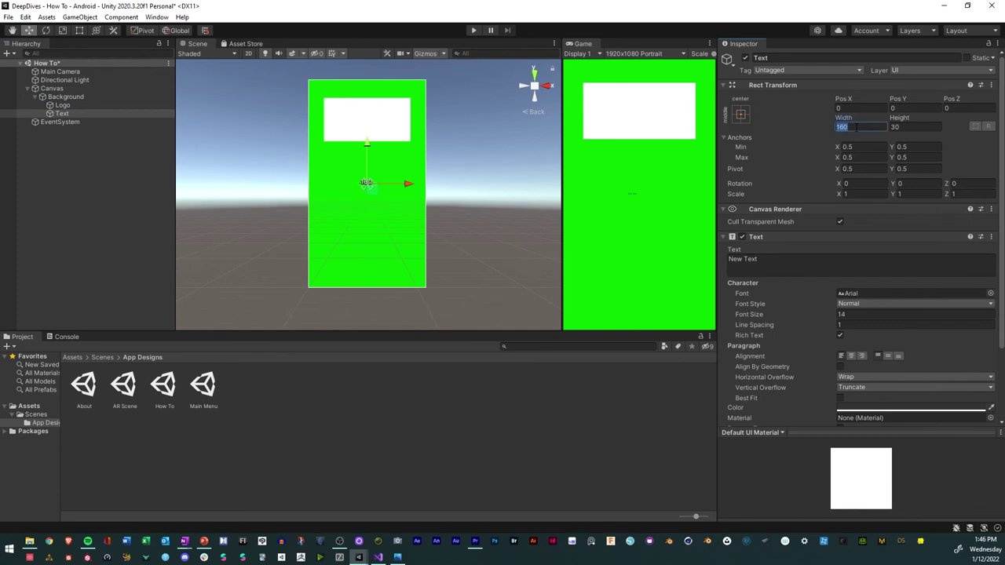
type("800")
left_click(904, 127)
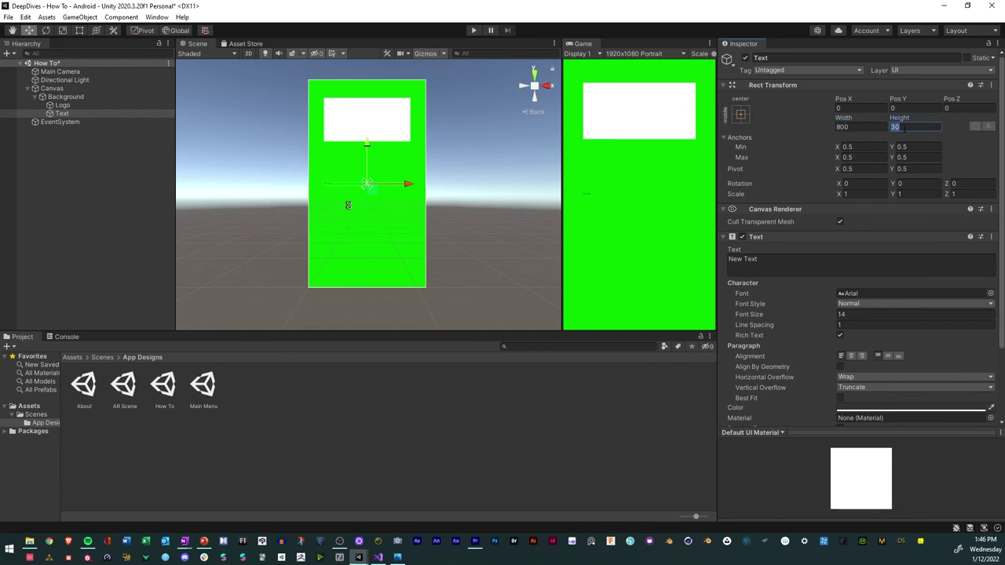
type("400")
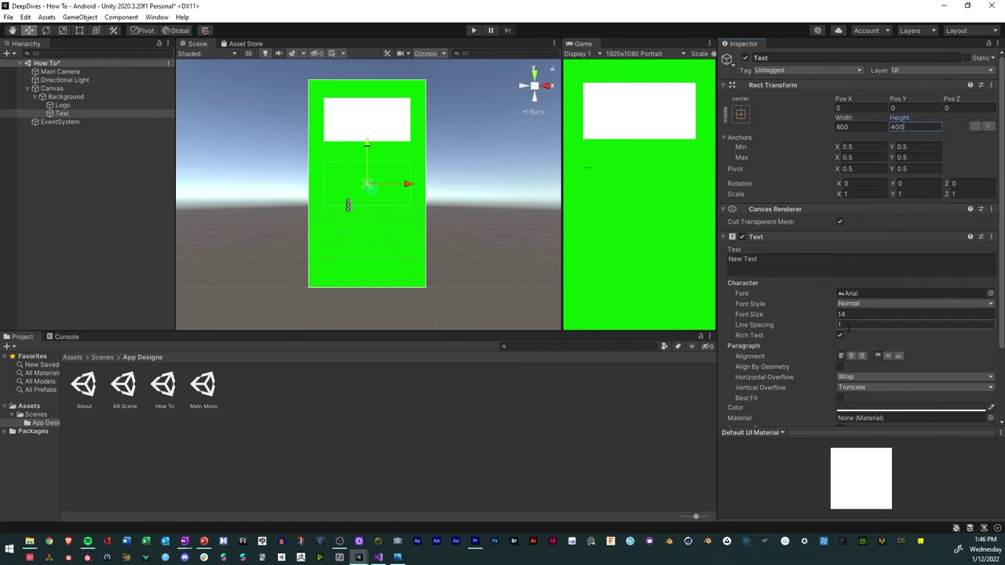
Format the text object in black with font size 60, centered horizontally and vertically
scroll(859, 390, "down", 3)
left_click(911, 318)
left_click_drag(909, 397, 901, 416)
left_click(986, 273)
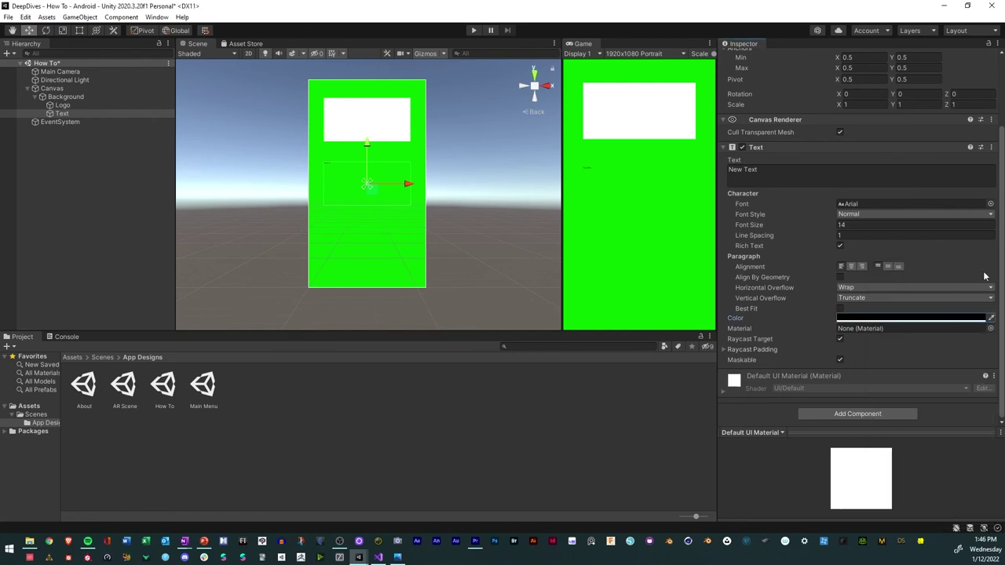
left_click(846, 225)
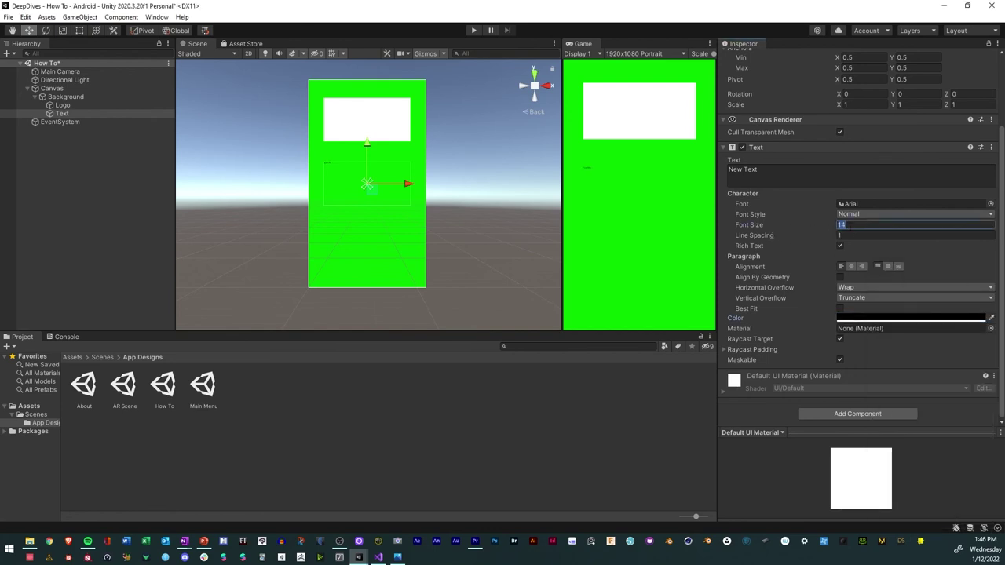
type("60")
left_click(851, 268)
left_click(888, 267)
Replace the text content with "Dummy Text for our text block." repeated six times
left_click(746, 171)
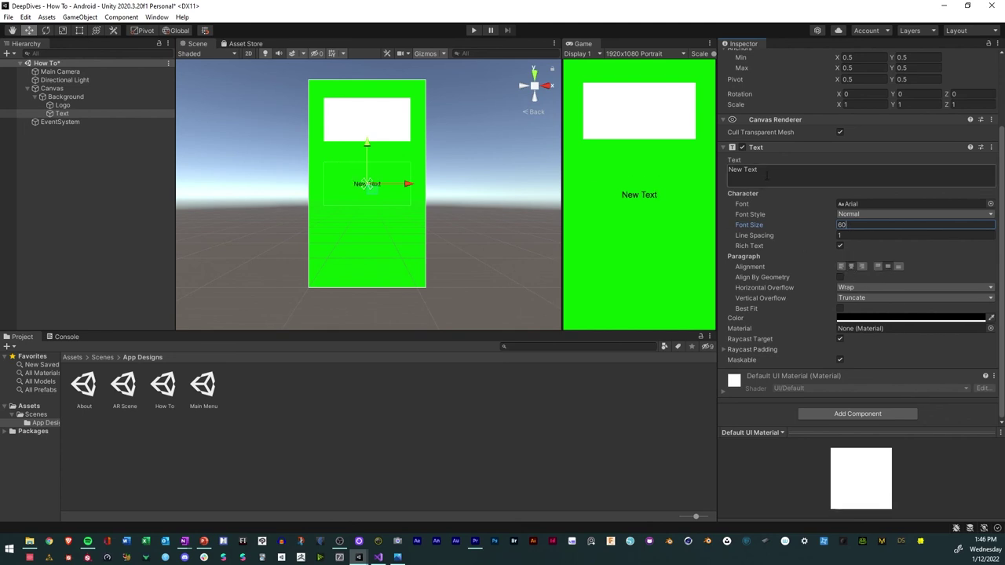
type("Dummy Text for our text block. Dummy Text for our text block.")
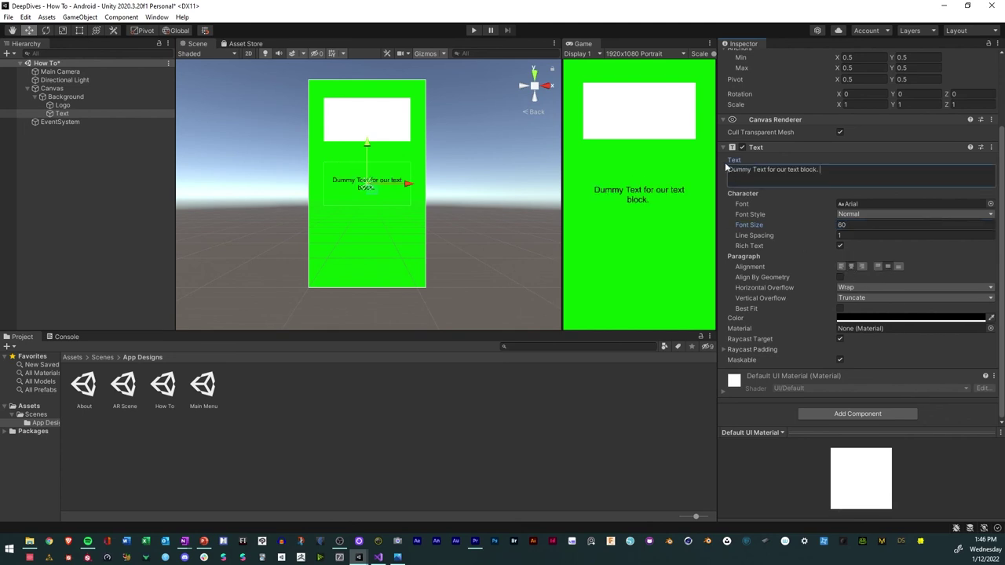
key("ctrl+v")
key("ctrl+v")
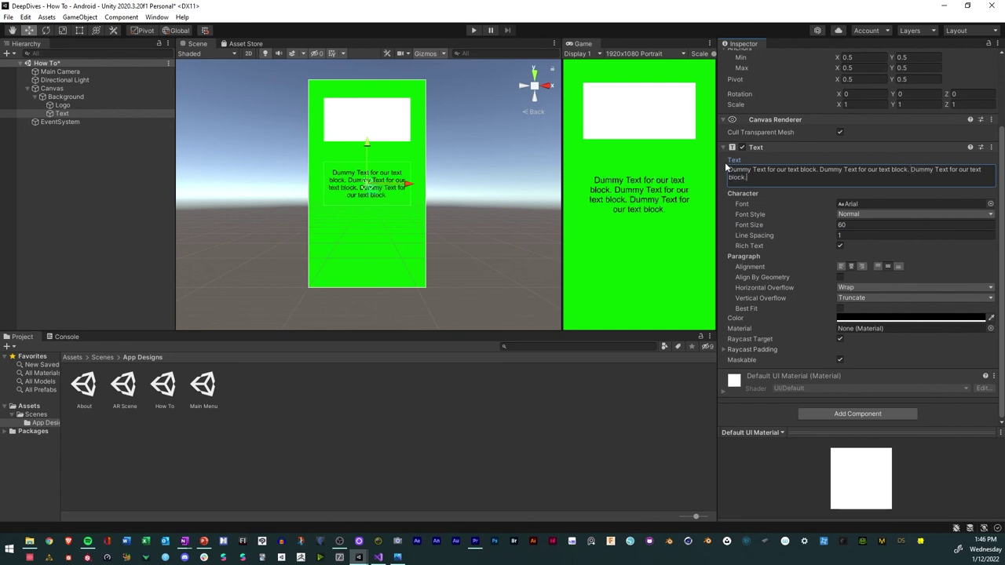
type("Dummy Text for our text block.")
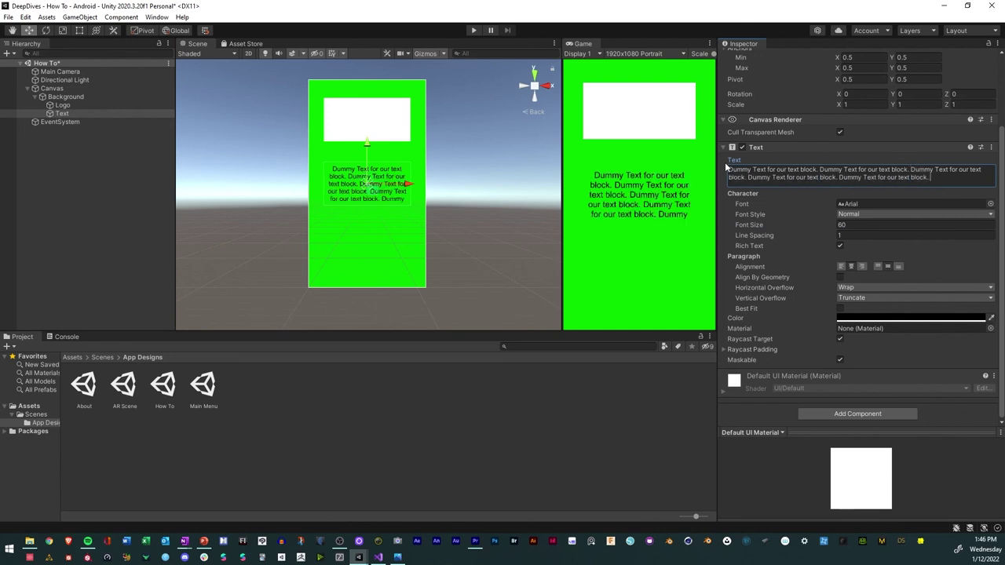
type("Dummy Text for our text block.")
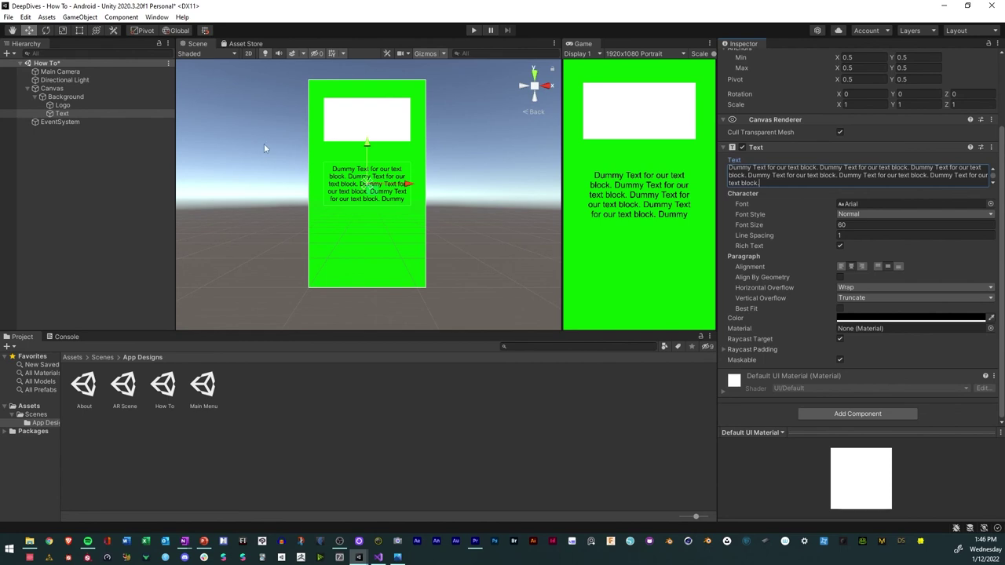
Move the text block up beneath the logo and set its Y position to 130
left_click_drag(368, 148, 368, 132)
scroll(779, 139, "up", 3)
left_click(915, 107)
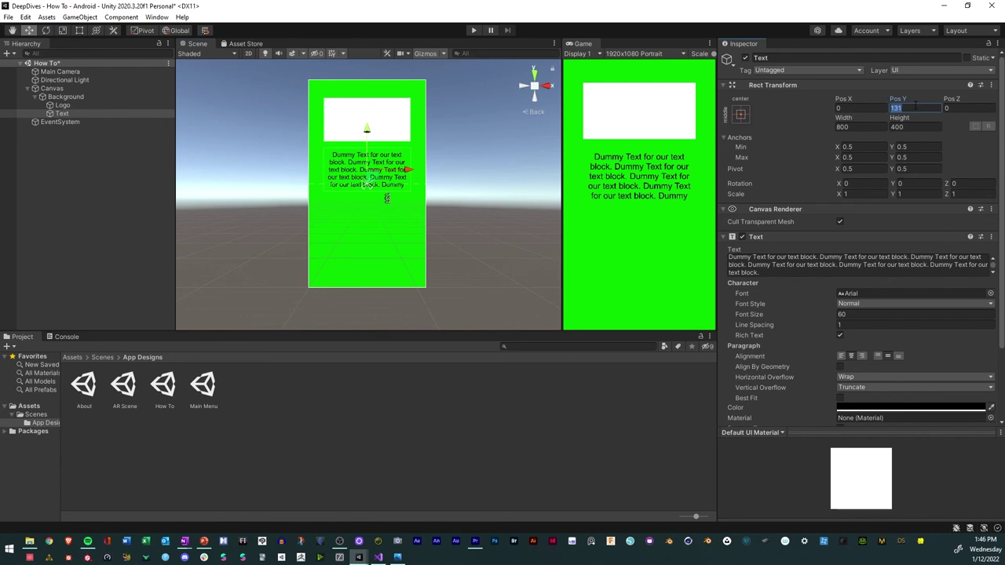
type("130")
Switch to OneNote to check the How to Scene's planned elements, and return to Unity
mouse_move(186, 545)
left_click(224, 498)
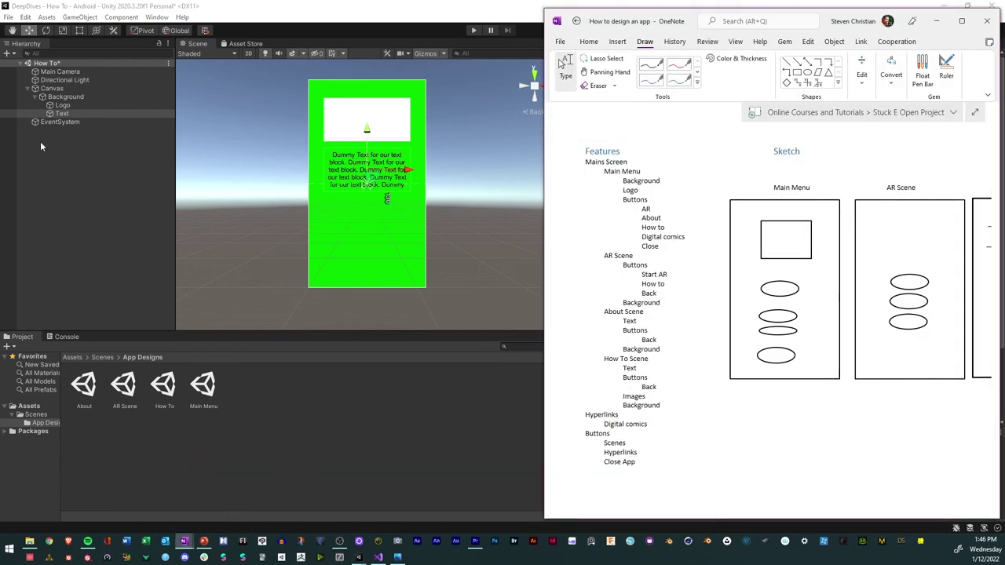
left_click(62, 168)
Add a UI button inside the Background panel and size it 300 wide by 150 high
left_click(61, 105)
left_click(58, 98)
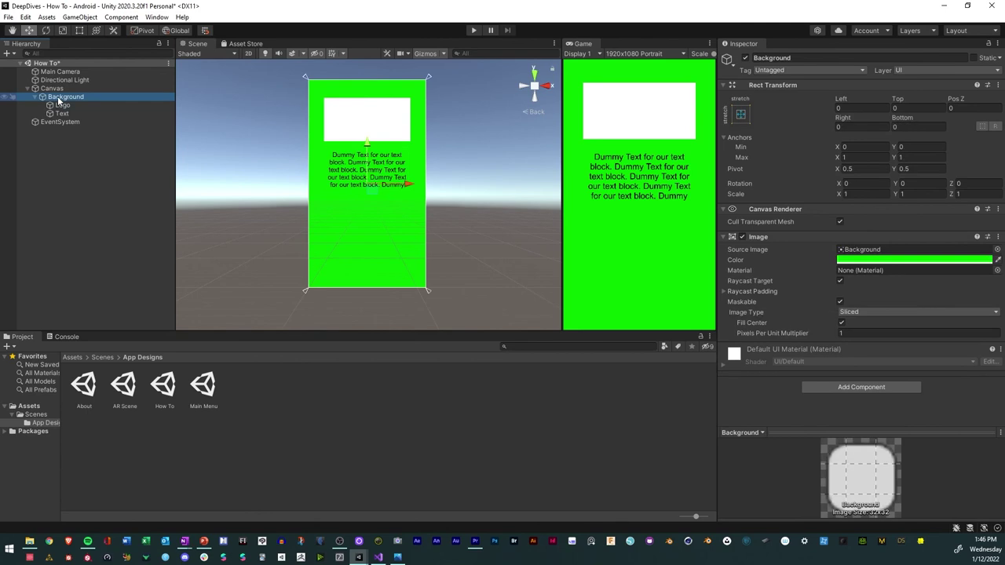
right_click(57, 97)
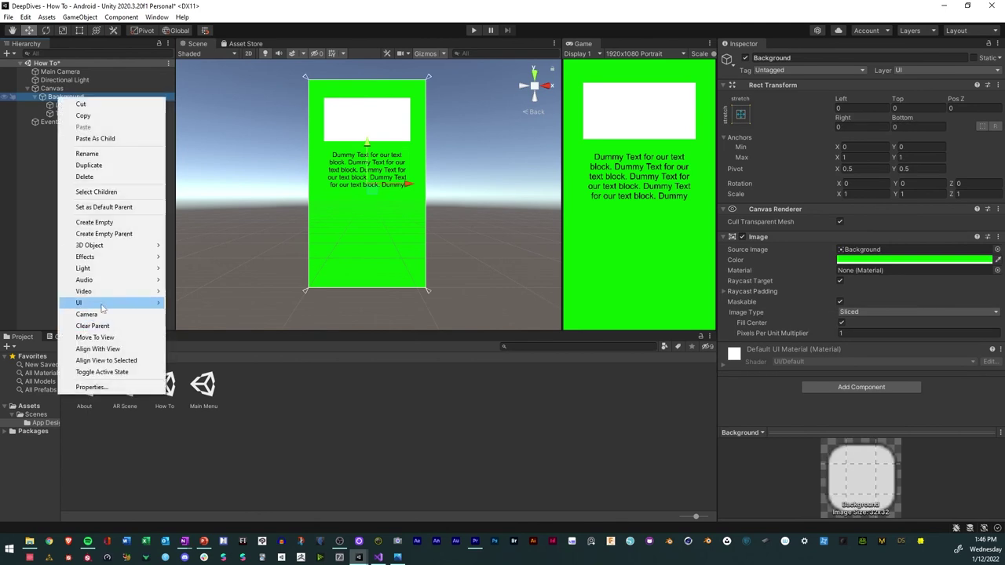
mouse_move(104, 307)
left_click(205, 349)
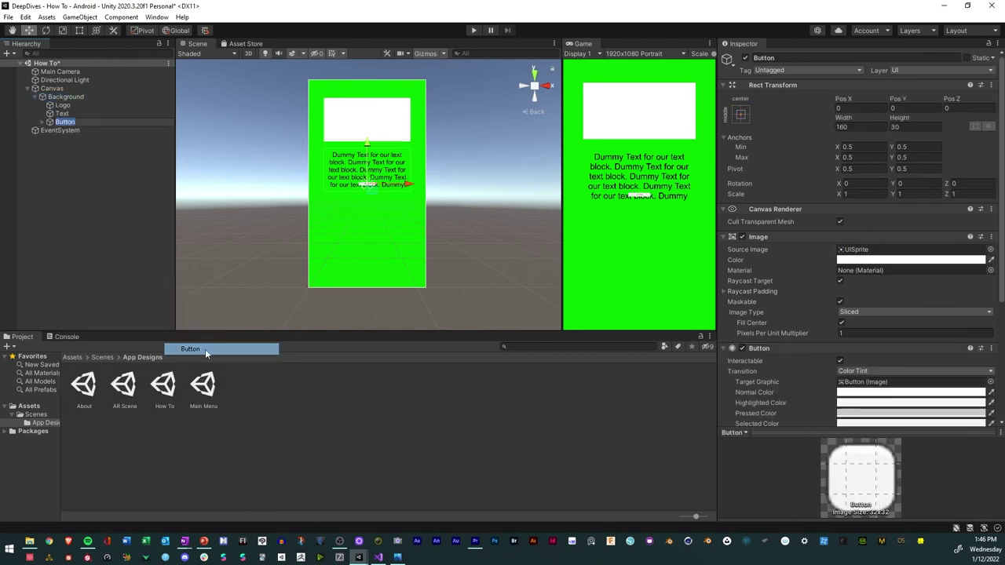
left_click(872, 130)
type("300")
key("Tab")
type("150")
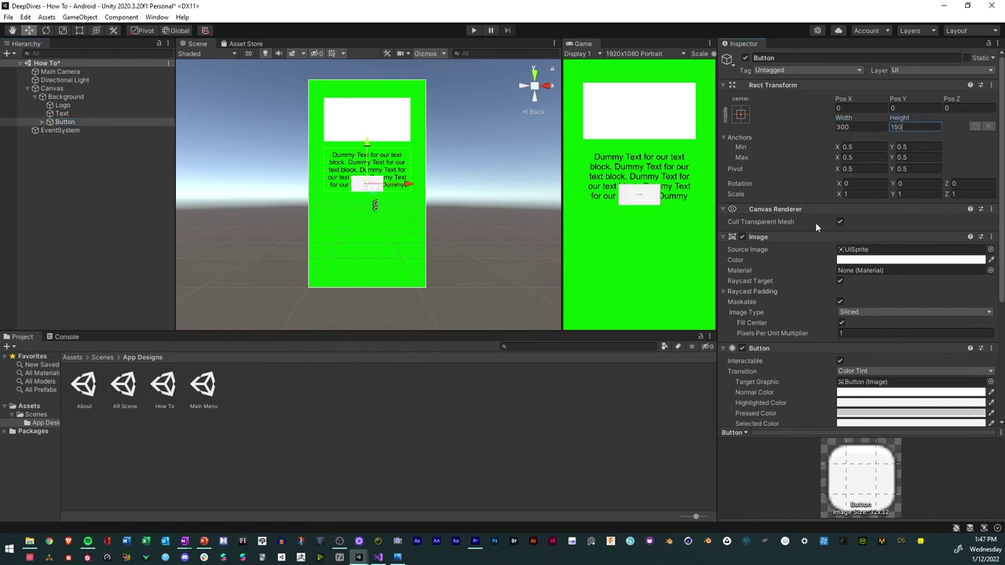
Rename the new button as Back and expand it in the hierarchy to expose its text object
left_click(64, 124)
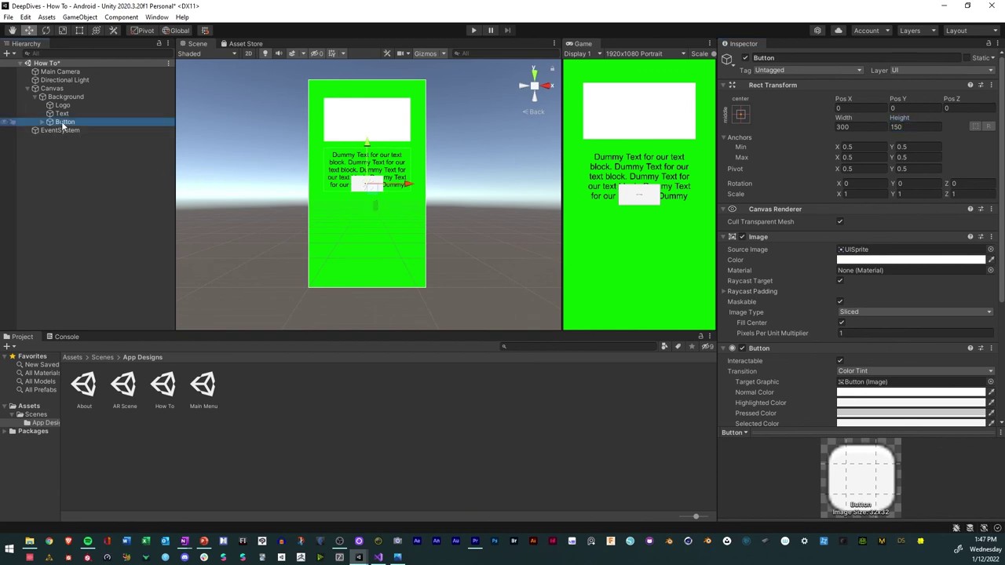
type("Back")
key("Return")
left_click(41, 122)
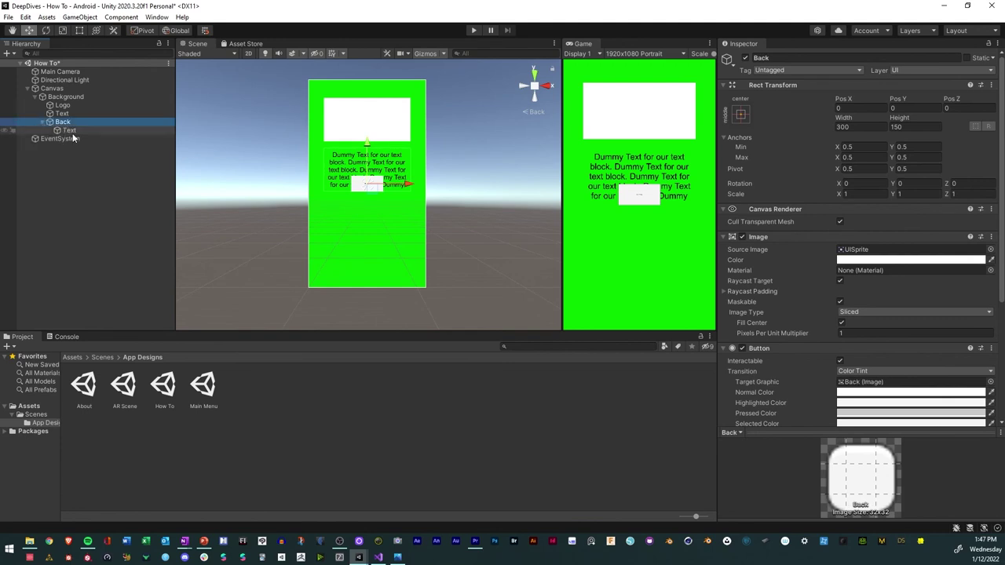
Set the Back button's label text to "Back" and move the button below the text block, to a Y position of about -407
left_click(69, 130)
left_click(739, 258)
type("Back")
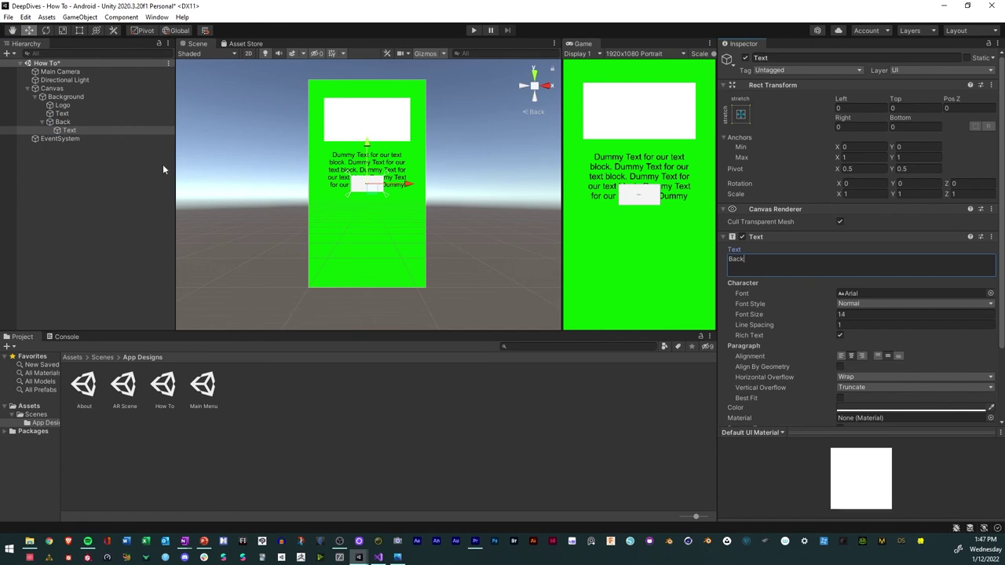
left_click(79, 122)
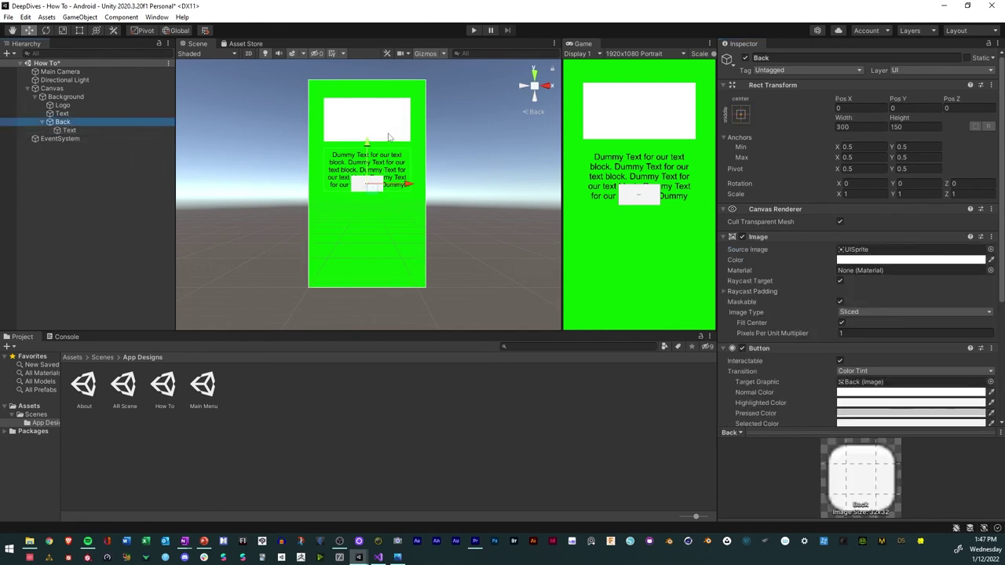
left_click_drag(367, 145, 366, 187)
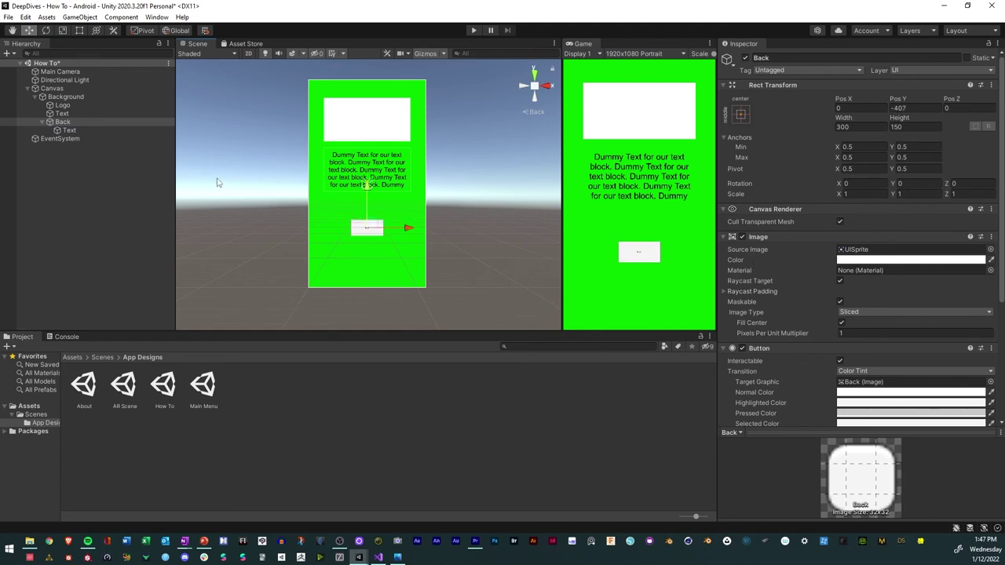
Set the font size of the Back button's label to 60, keeping the label in its original position
left_click(75, 130)
left_click(854, 314)
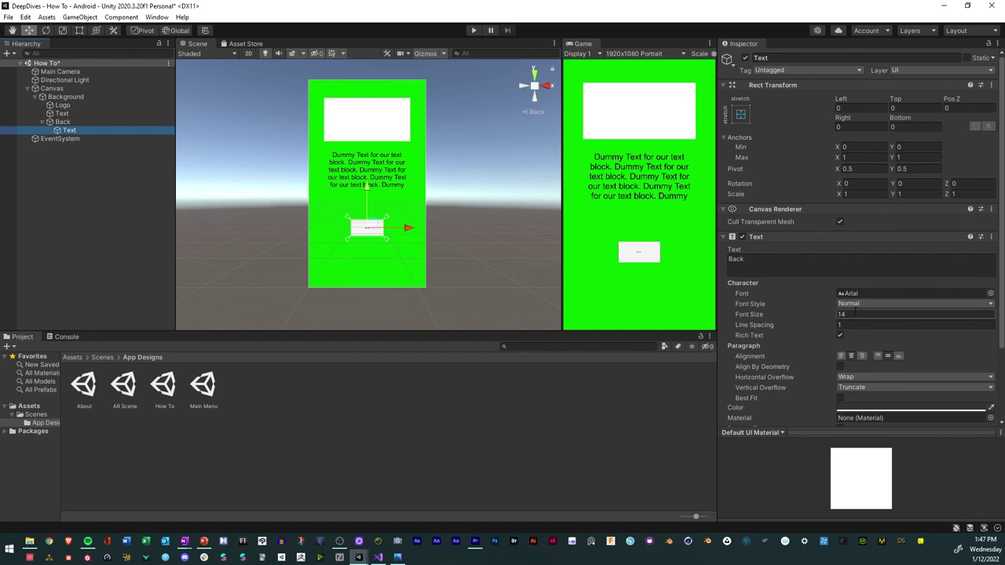
type("60")
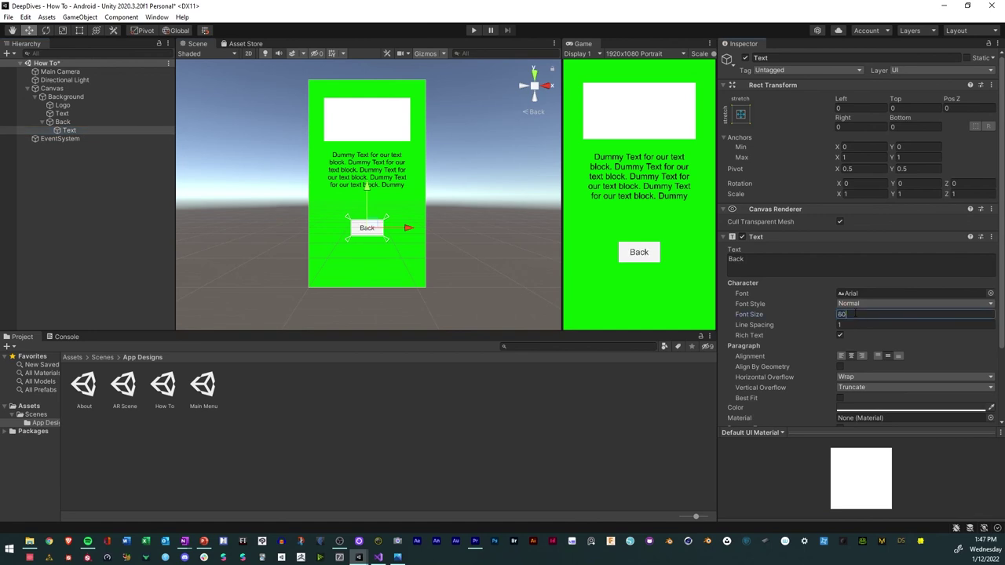
left_click_drag(370, 194, 369, 198)
key("ctrl+z")
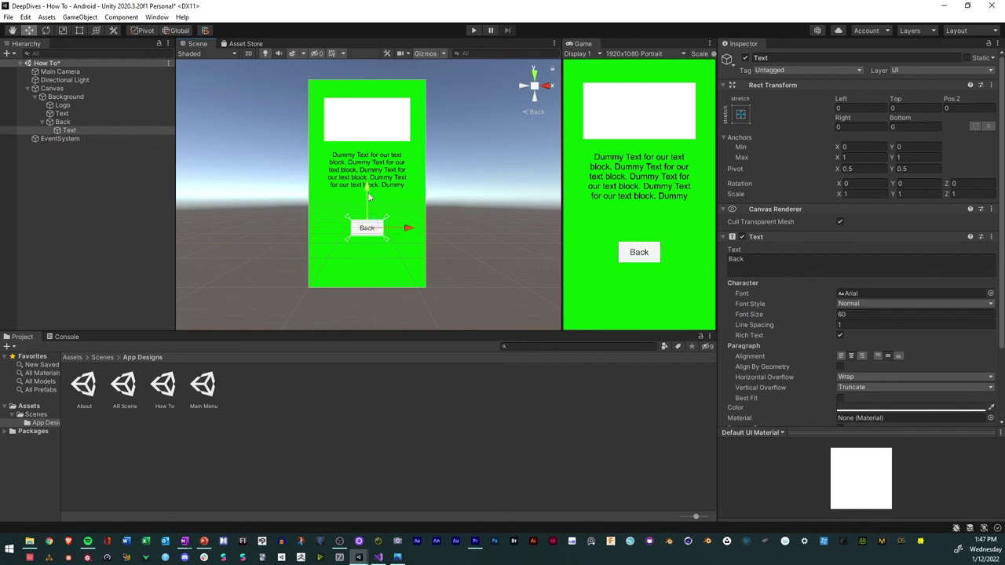
Collapse the Back button in the hierarchy and move the button further down toward the green panel's lower edge
left_click(41, 122)
left_click(59, 122)
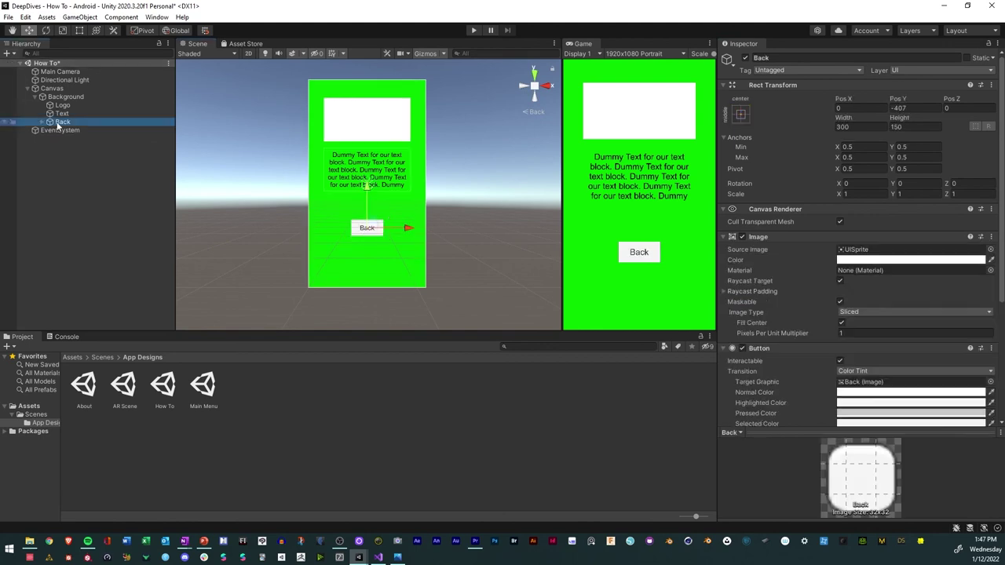
left_click_drag(363, 183, 365, 213)
Move the dummy text block down between the logo and the Back button, to a Y position of about -54
left_click(61, 113)
left_click_drag(366, 129, 368, 150)
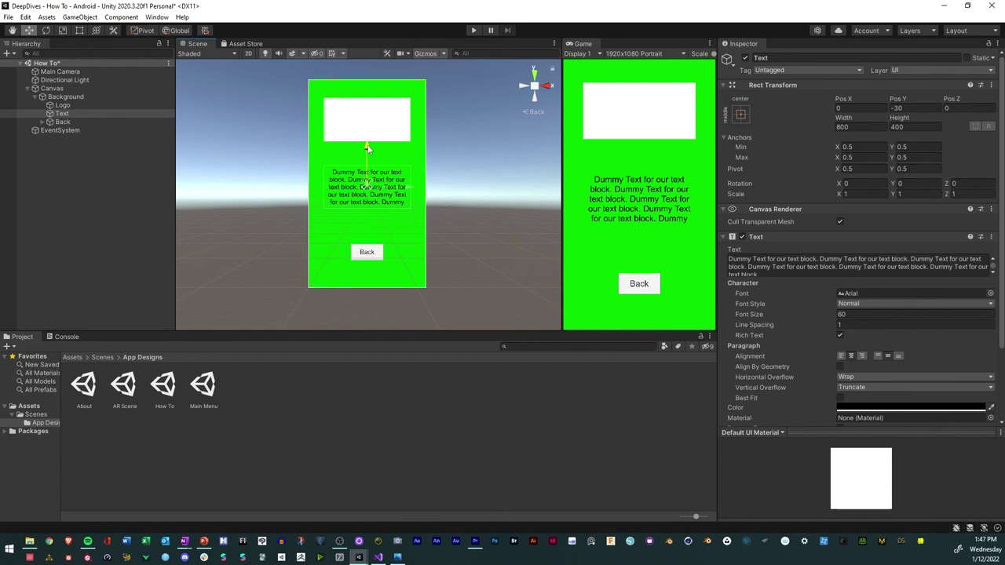
left_click_drag(366, 148, 368, 150)
Clear the object selection and save the How To scene
left_click(66, 104)
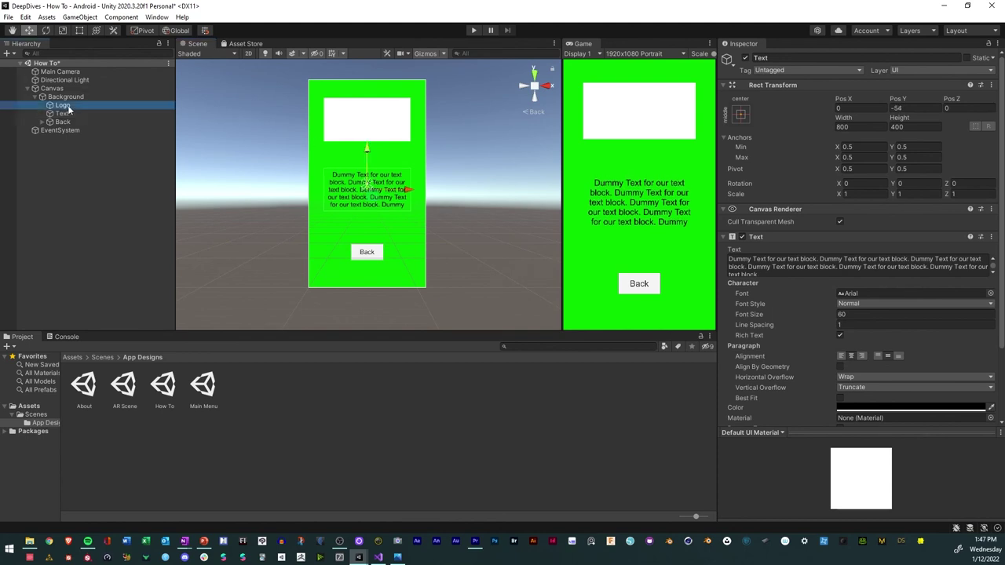
left_click(88, 178)
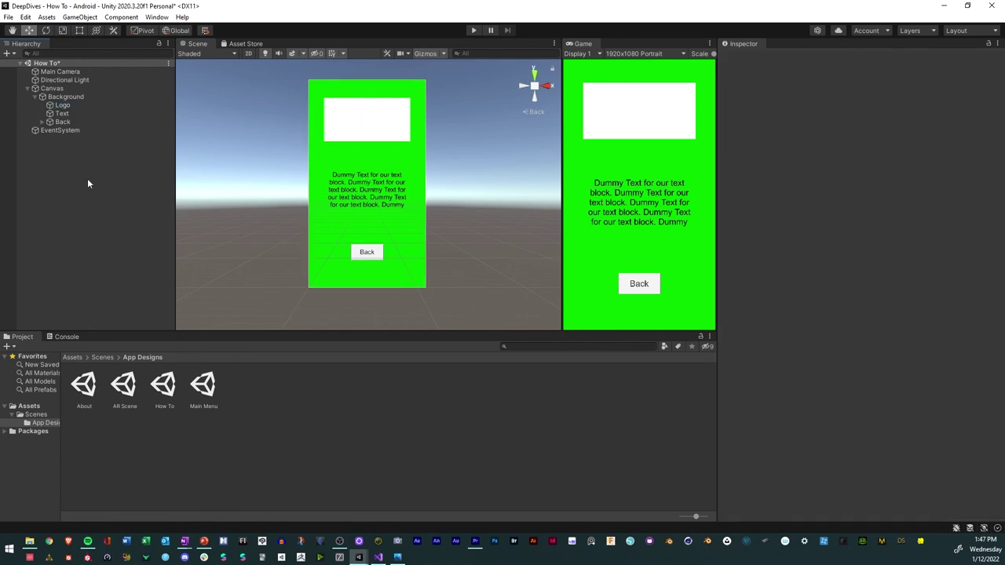
left_click(7, 17)
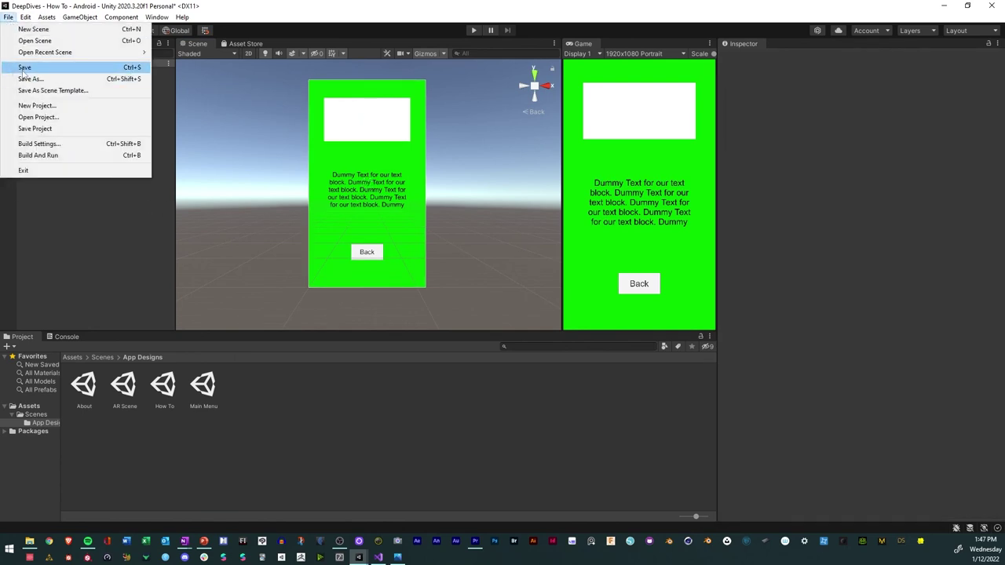
left_click(32, 67)
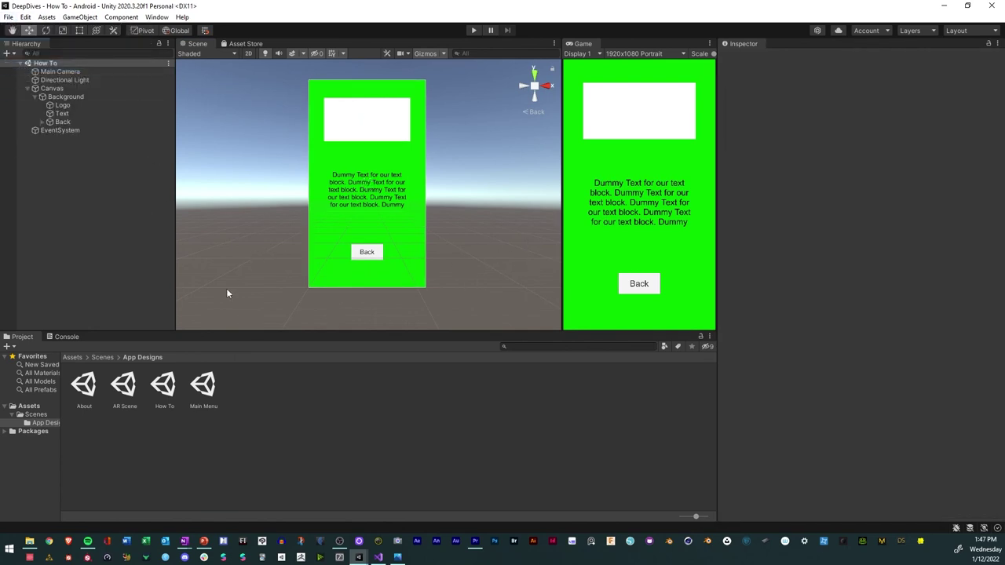
Switch to OneNote to compare the scene sketches and the features list with the built layouts, and return to Unity
mouse_move(184, 541)
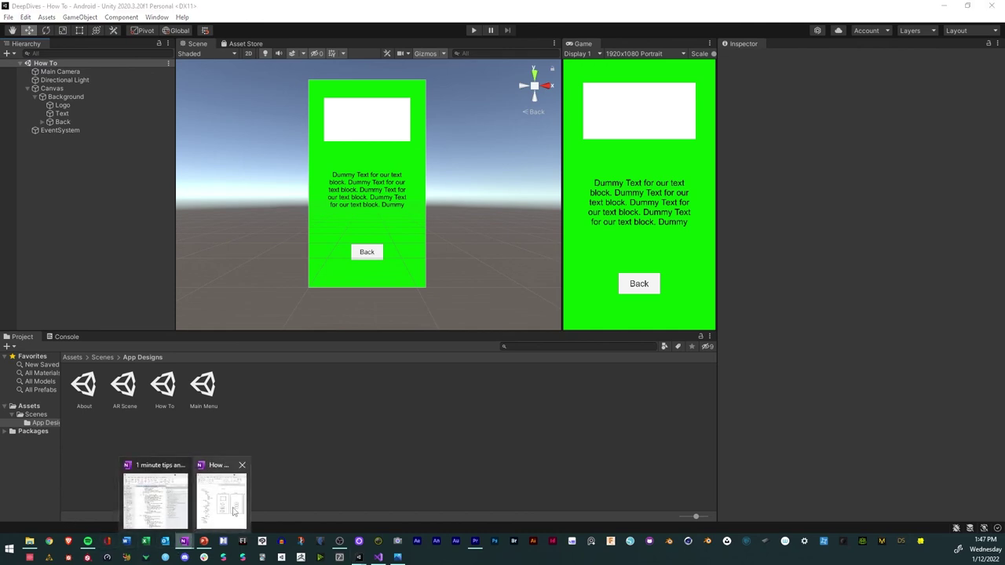
left_click(158, 491)
left_click_drag(710, 516, 825, 516)
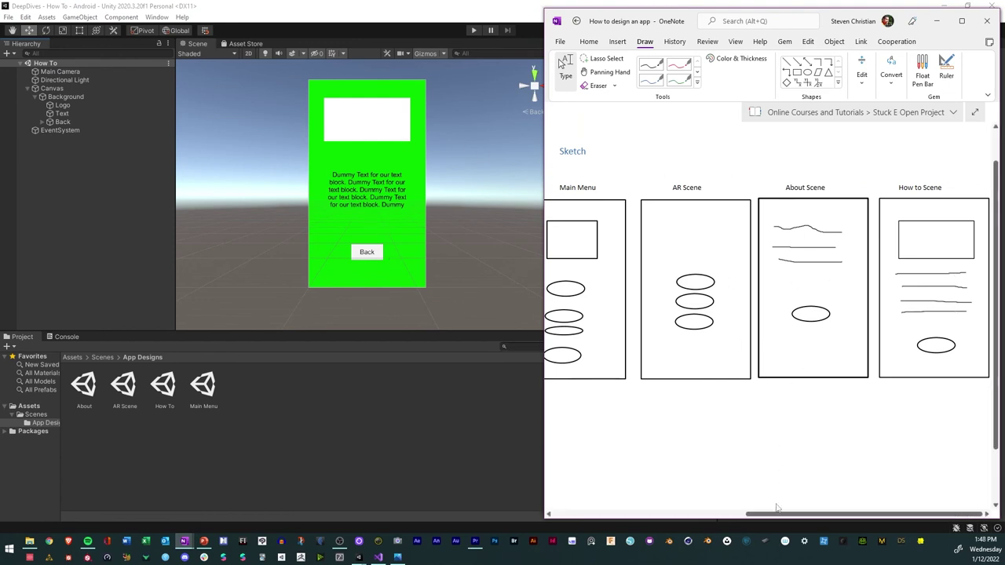
mouse_move(776, 518)
left_mouse_down()
mouse_move(630, 517)
mouse_move(663, 517)
left_mouse_up()
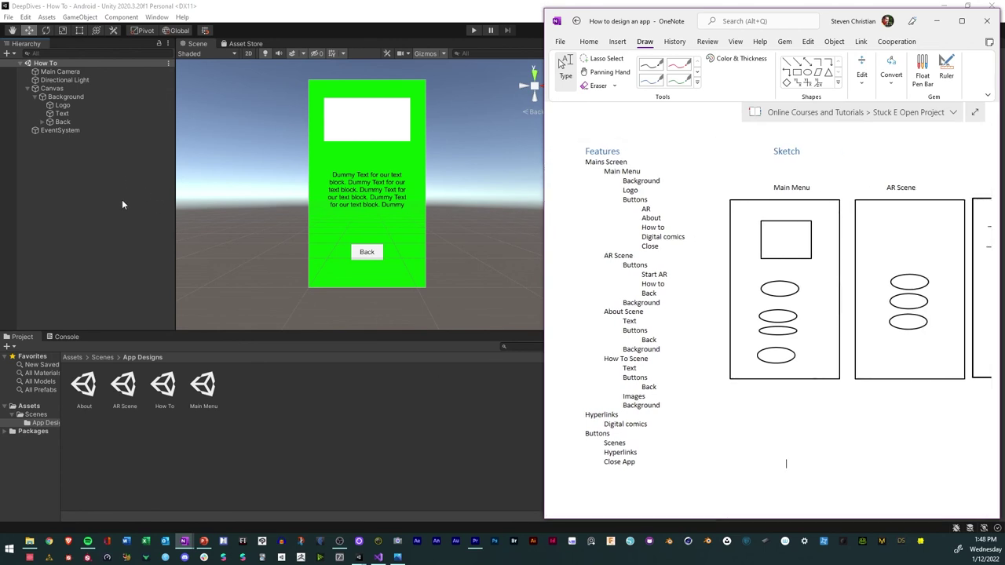
left_click(336, 417)
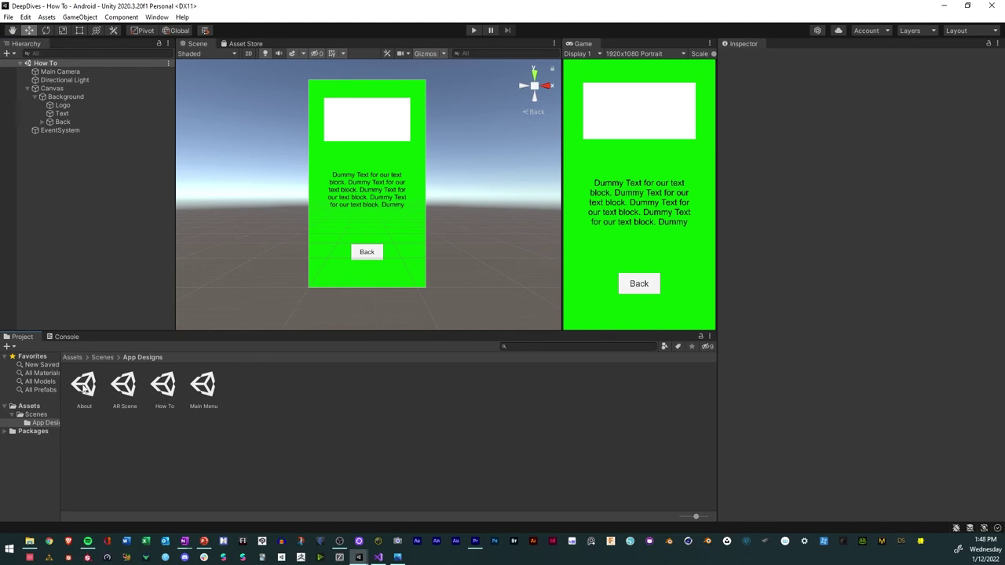
Open the About, AR Scene, How To and Main Menu scenes in turn to review their finished layouts
double_click(85, 385)
left_click(128, 393)
double_click(128, 393)
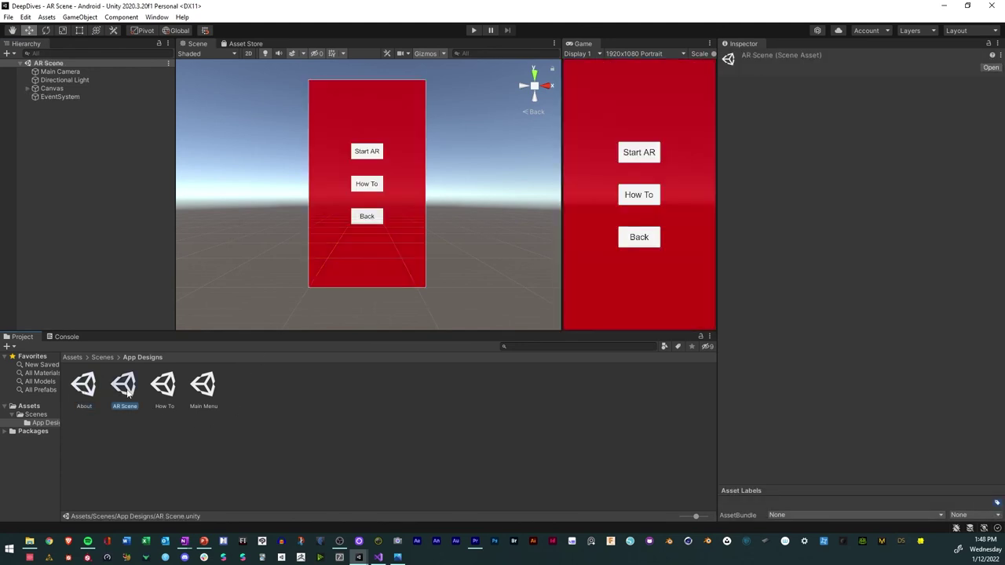
double_click(174, 391)
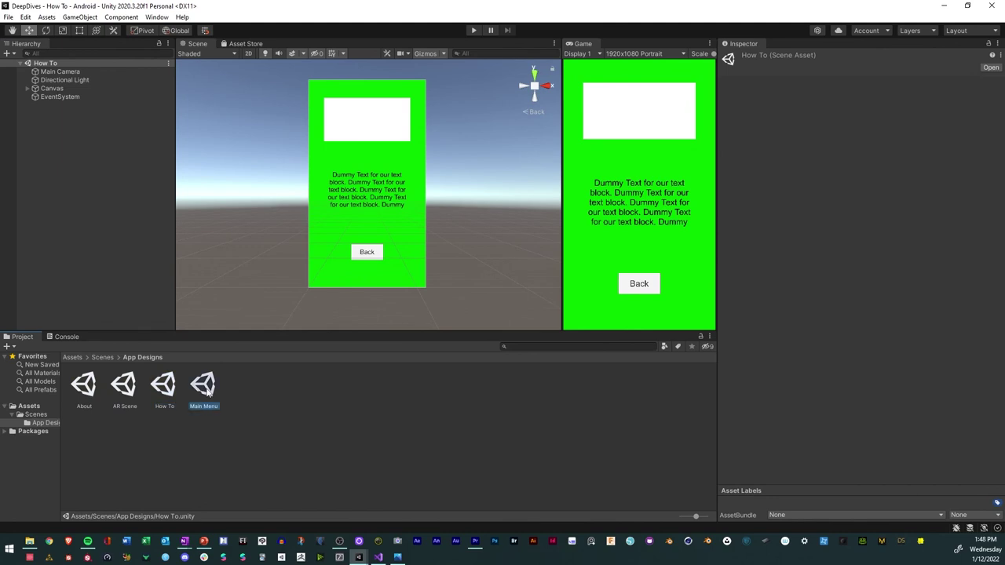
double_click(206, 389)
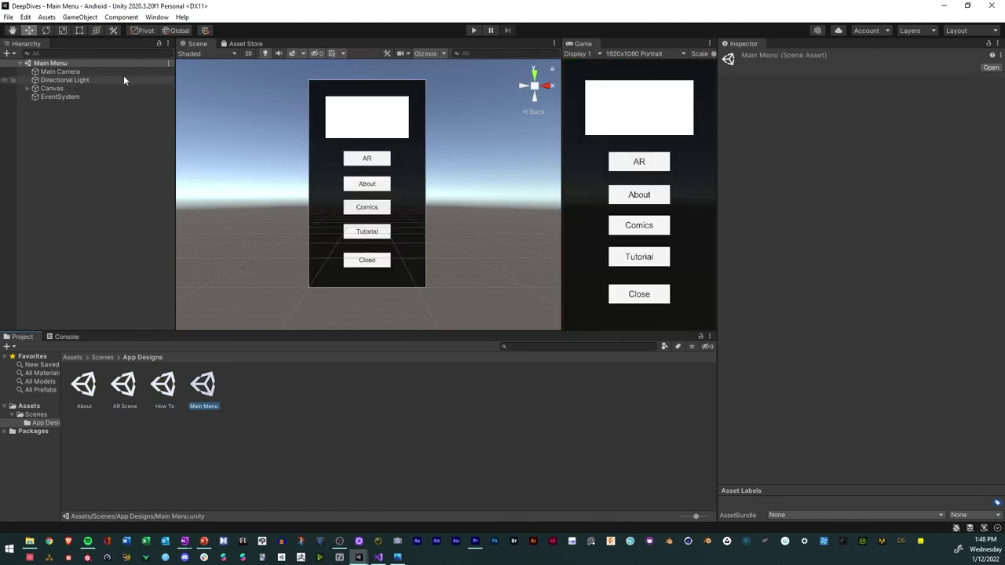